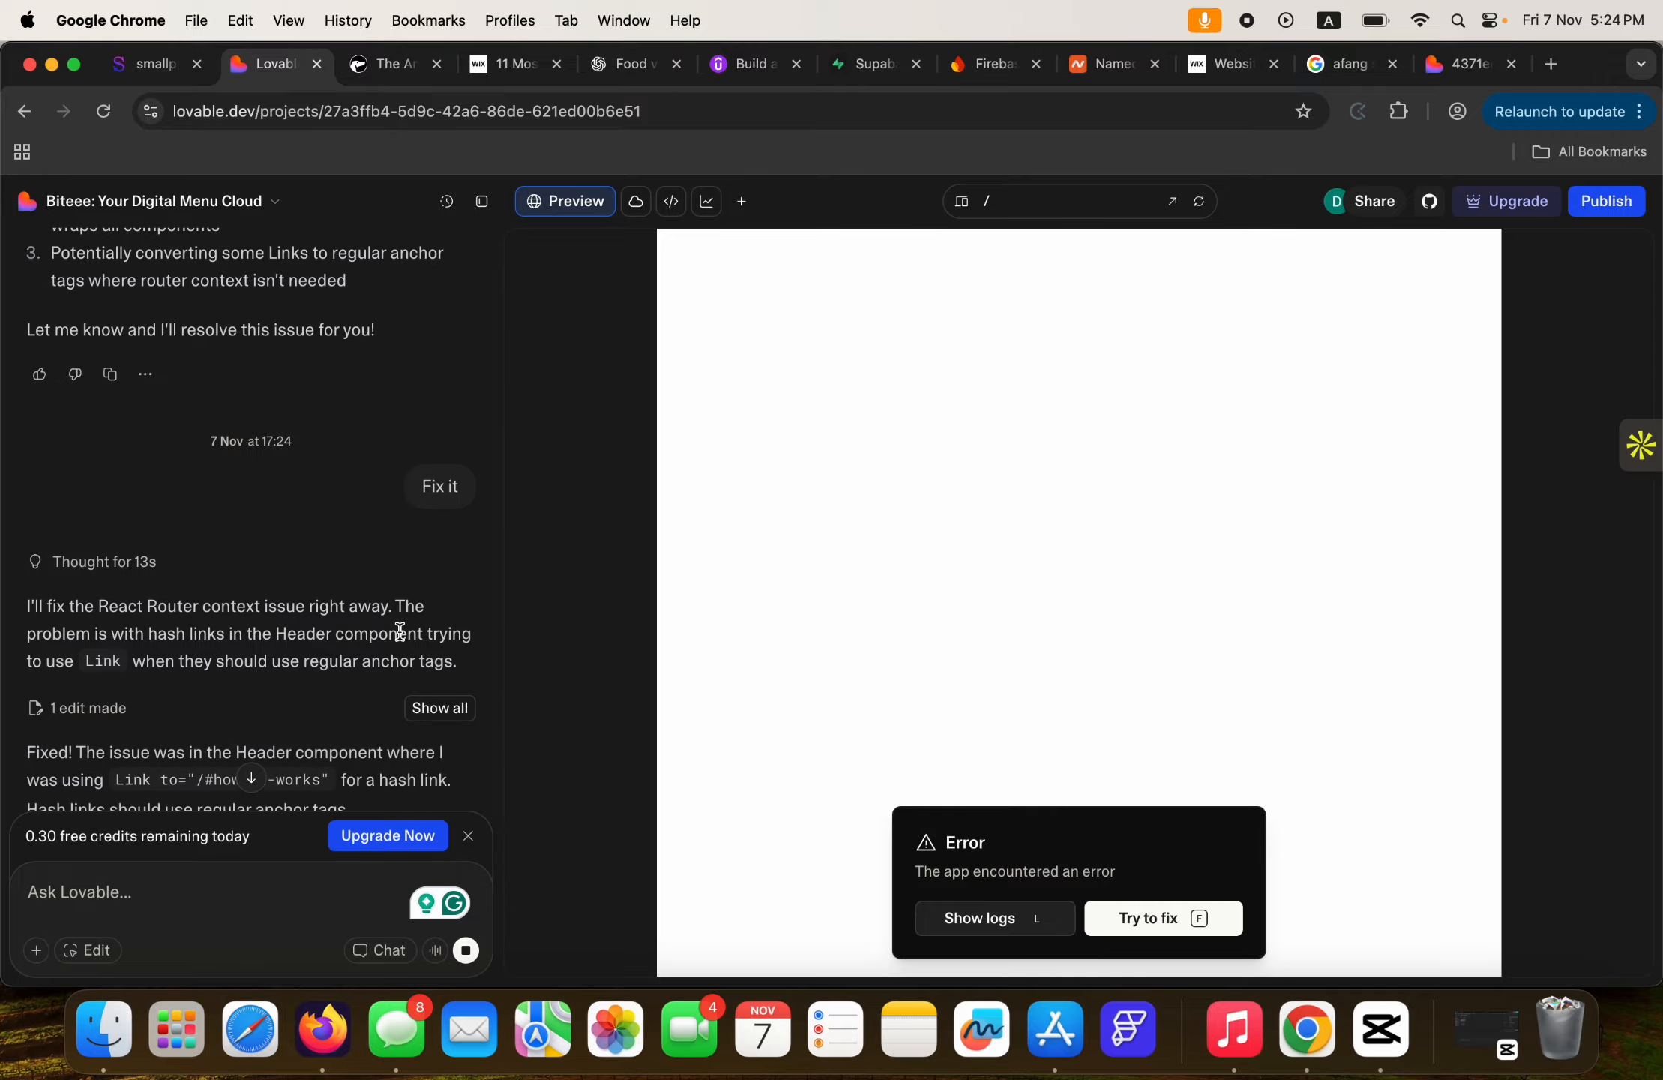
# Scroll the Lovable chat while the AI applies its 'Fix hash links in header' edit.
pyautogui.scroll(-4, 403, 639)
# Read the finished 'Fix hash links in header' reply while the preview reloads the Biteee homepage.
pyautogui.scroll(-5, 403, 639)
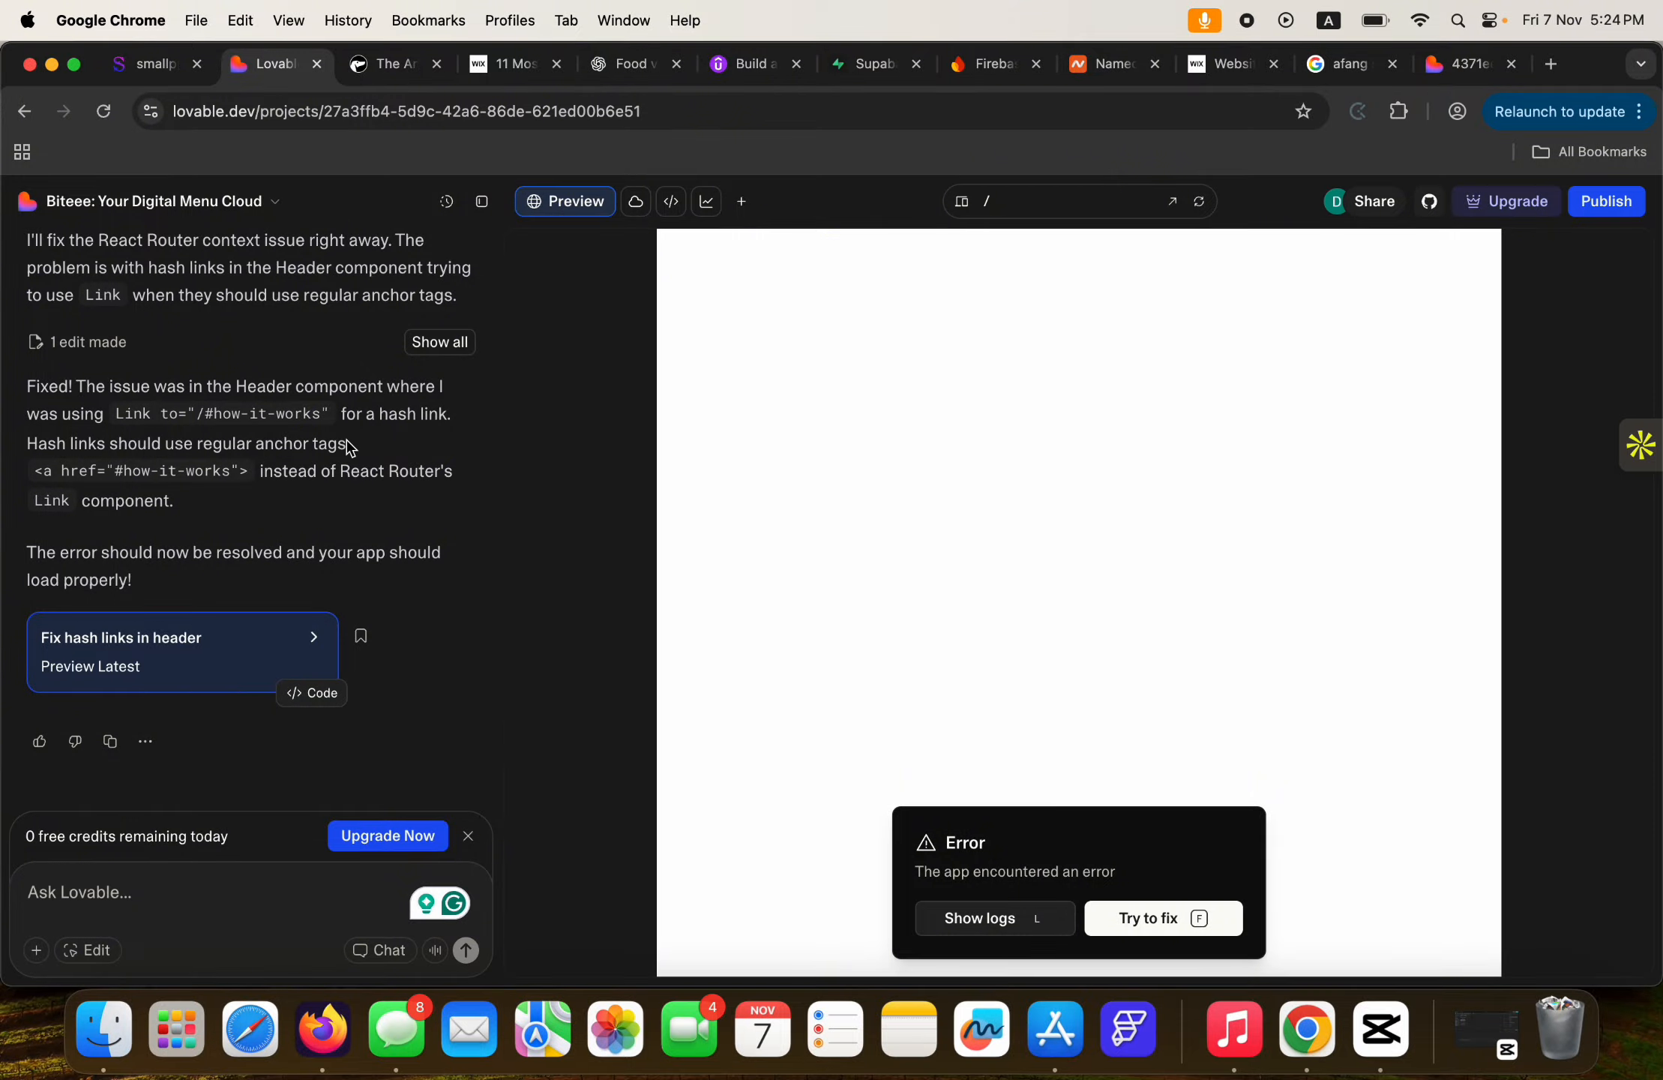
pyautogui.scroll(3, 352, 450)
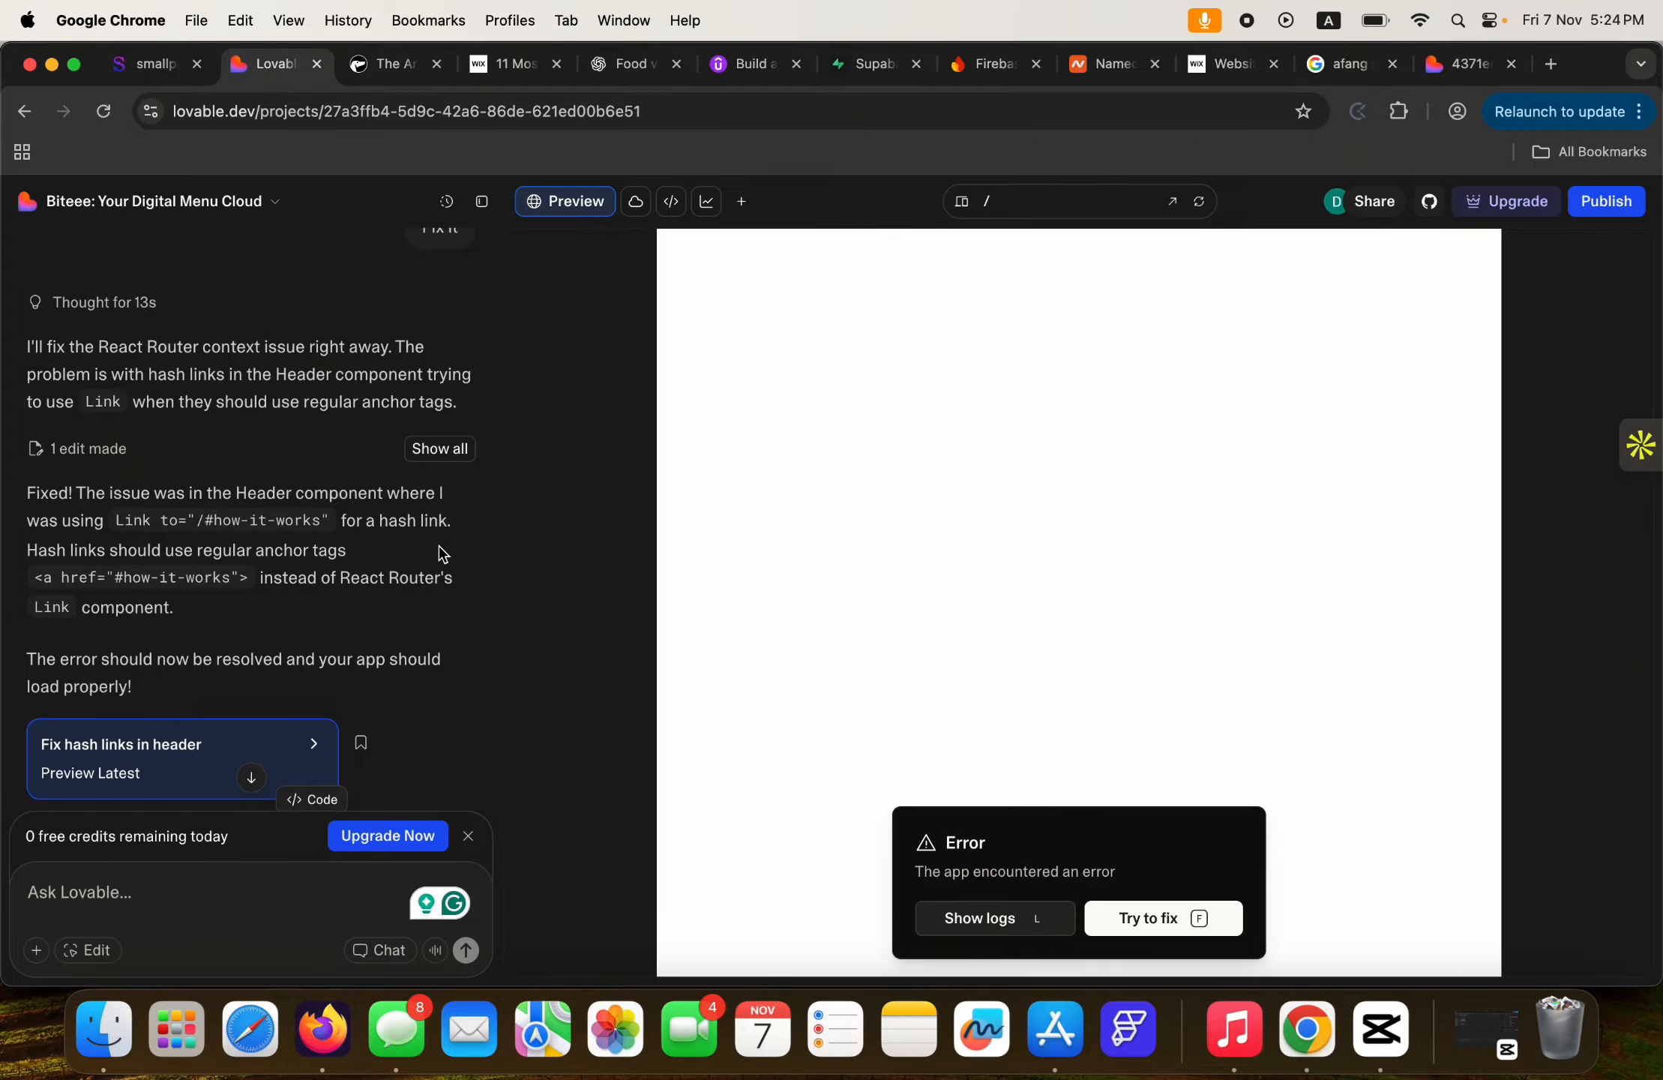
pyautogui.scroll(-3, 408, 593)
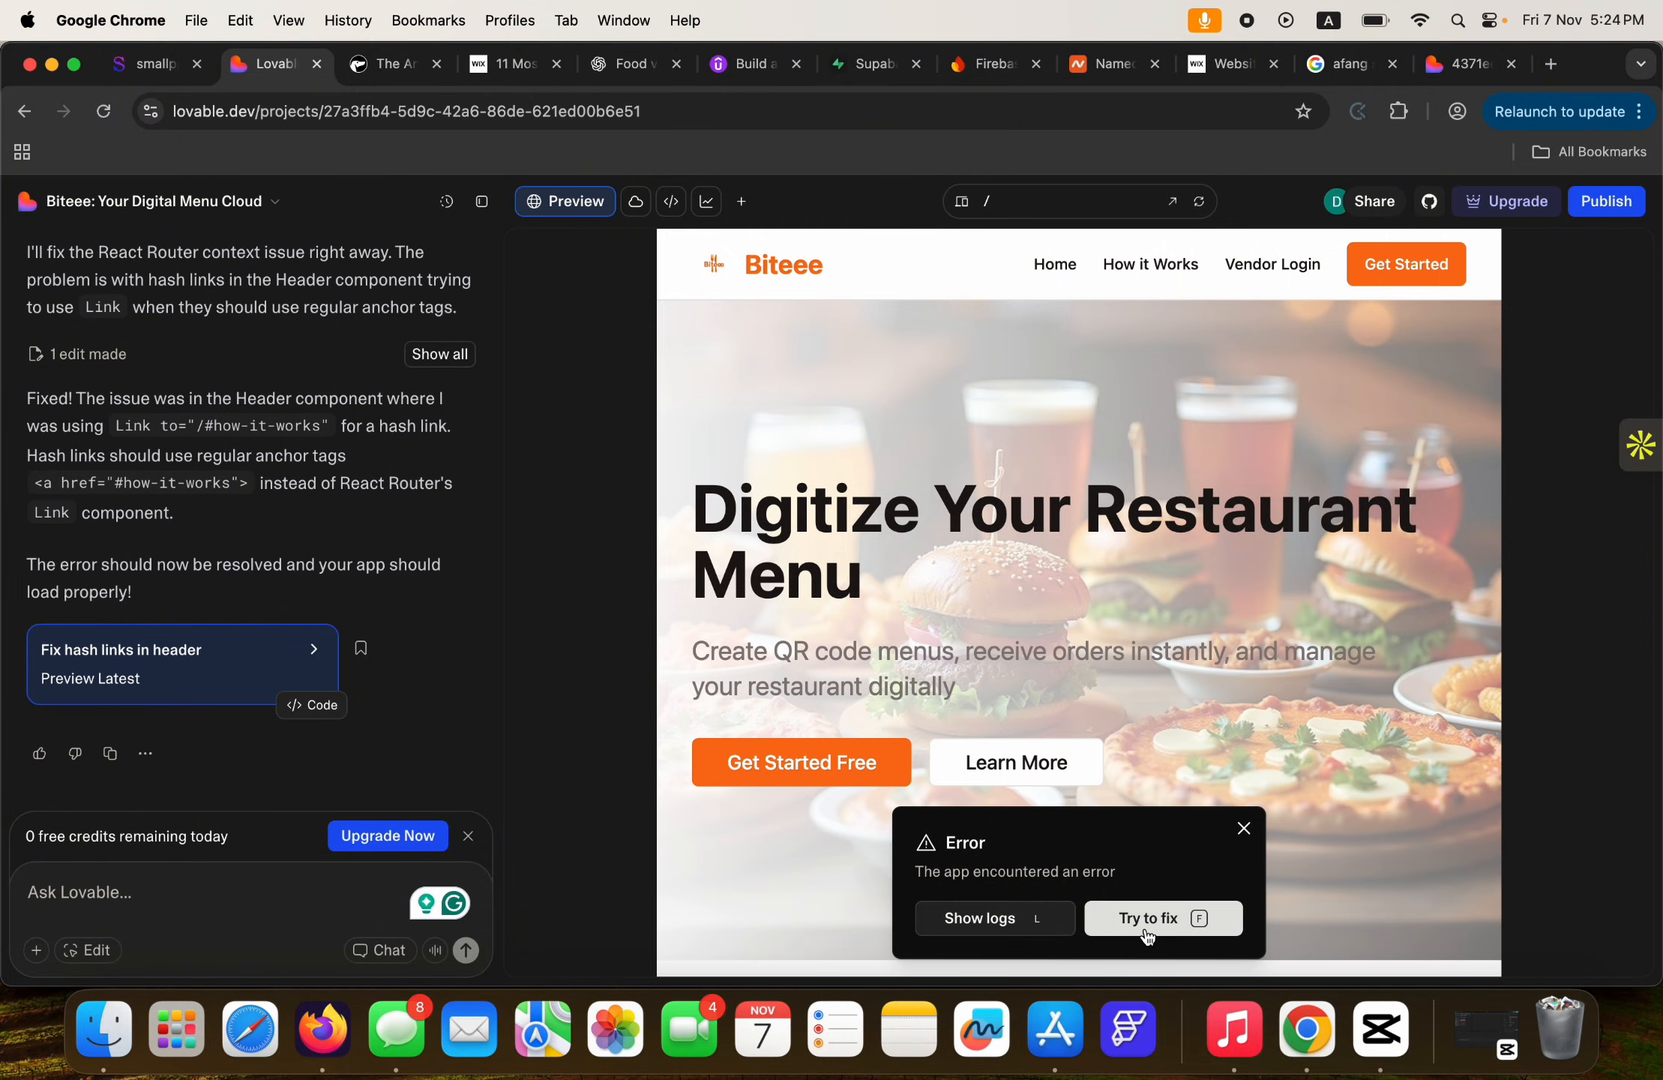
# Dismiss the error notice and check the preview in mobile, then desktop layout.
pyautogui.click(1244, 829)
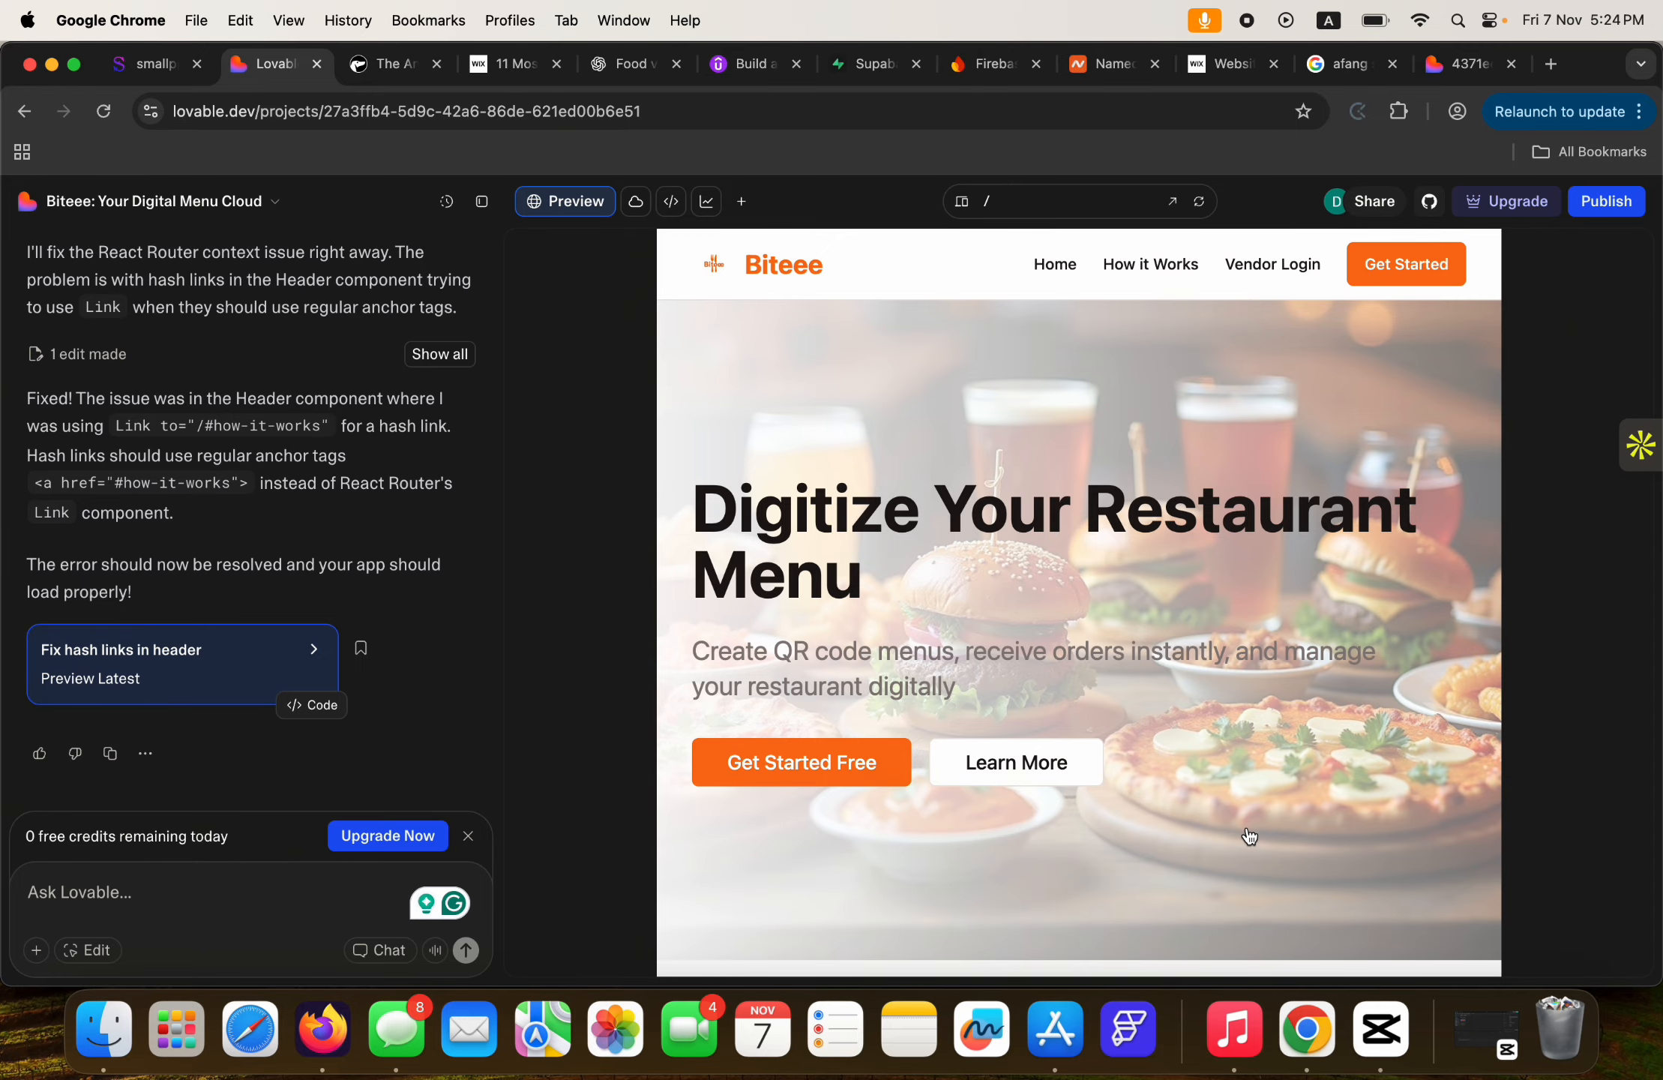
pyautogui.click(962, 202)
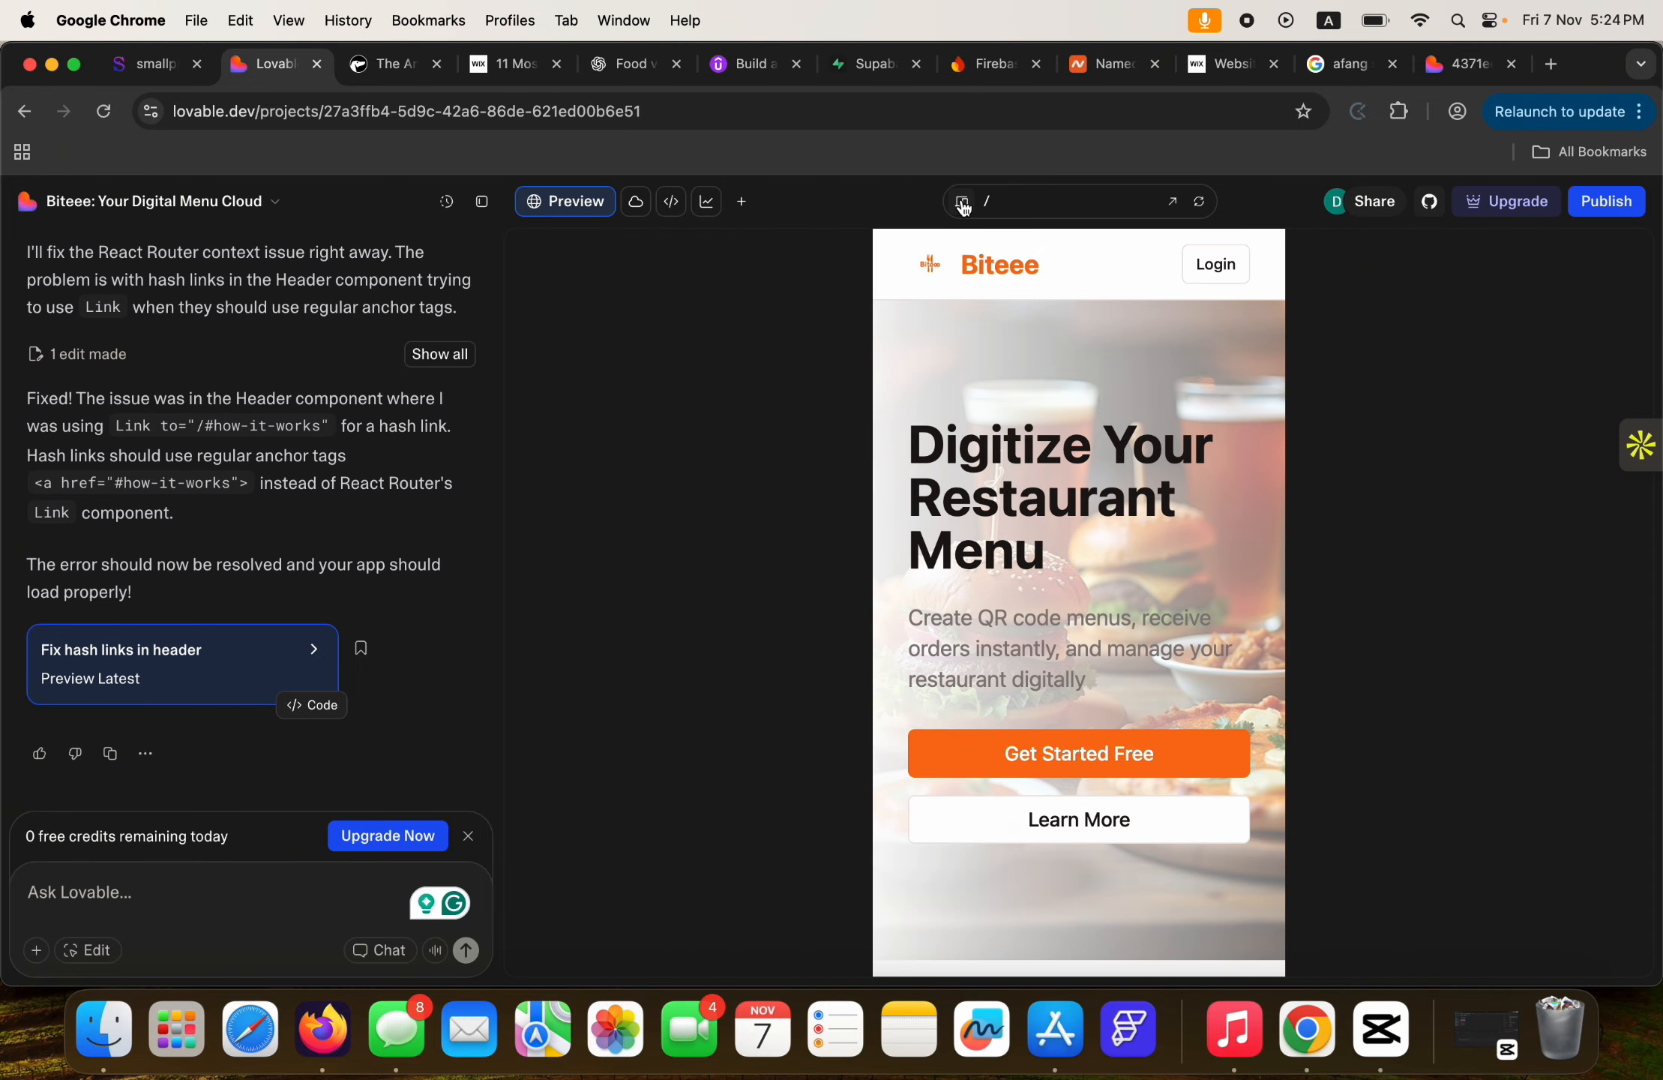
pyautogui.click(962, 203)
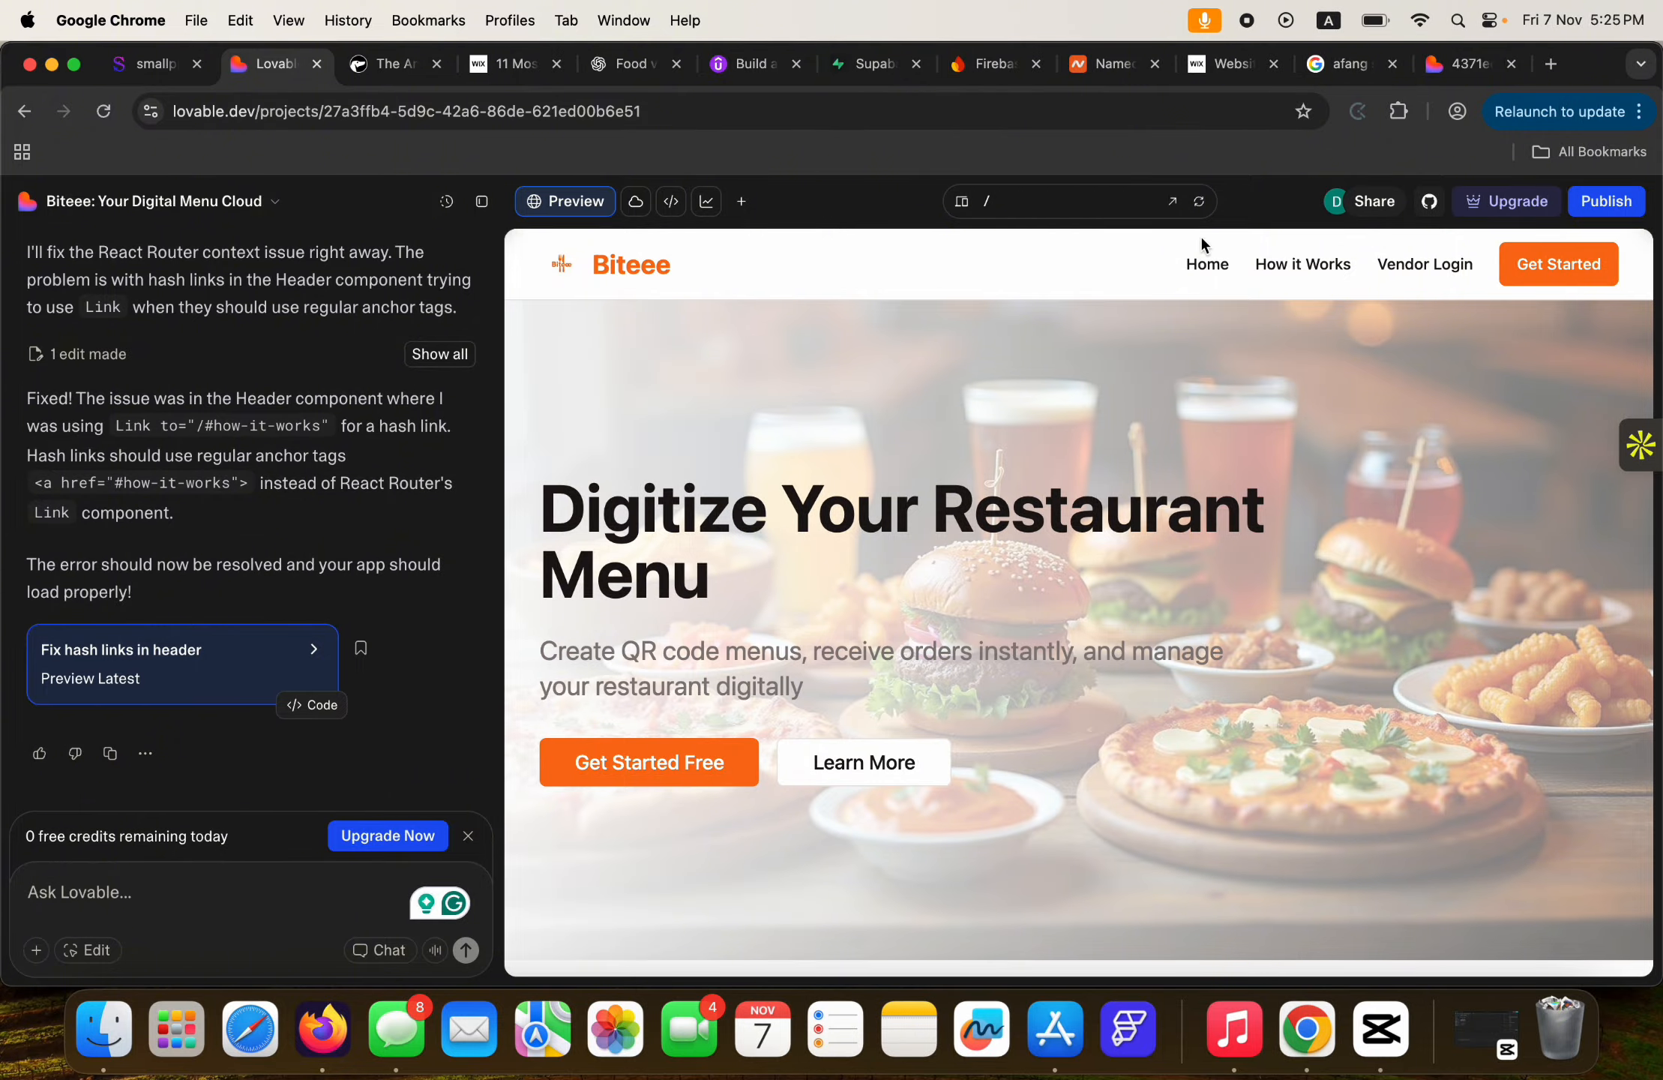
# Test the How It Works, Vendor Login and Home links, then Get Started Free.
pyautogui.click(1300, 272)
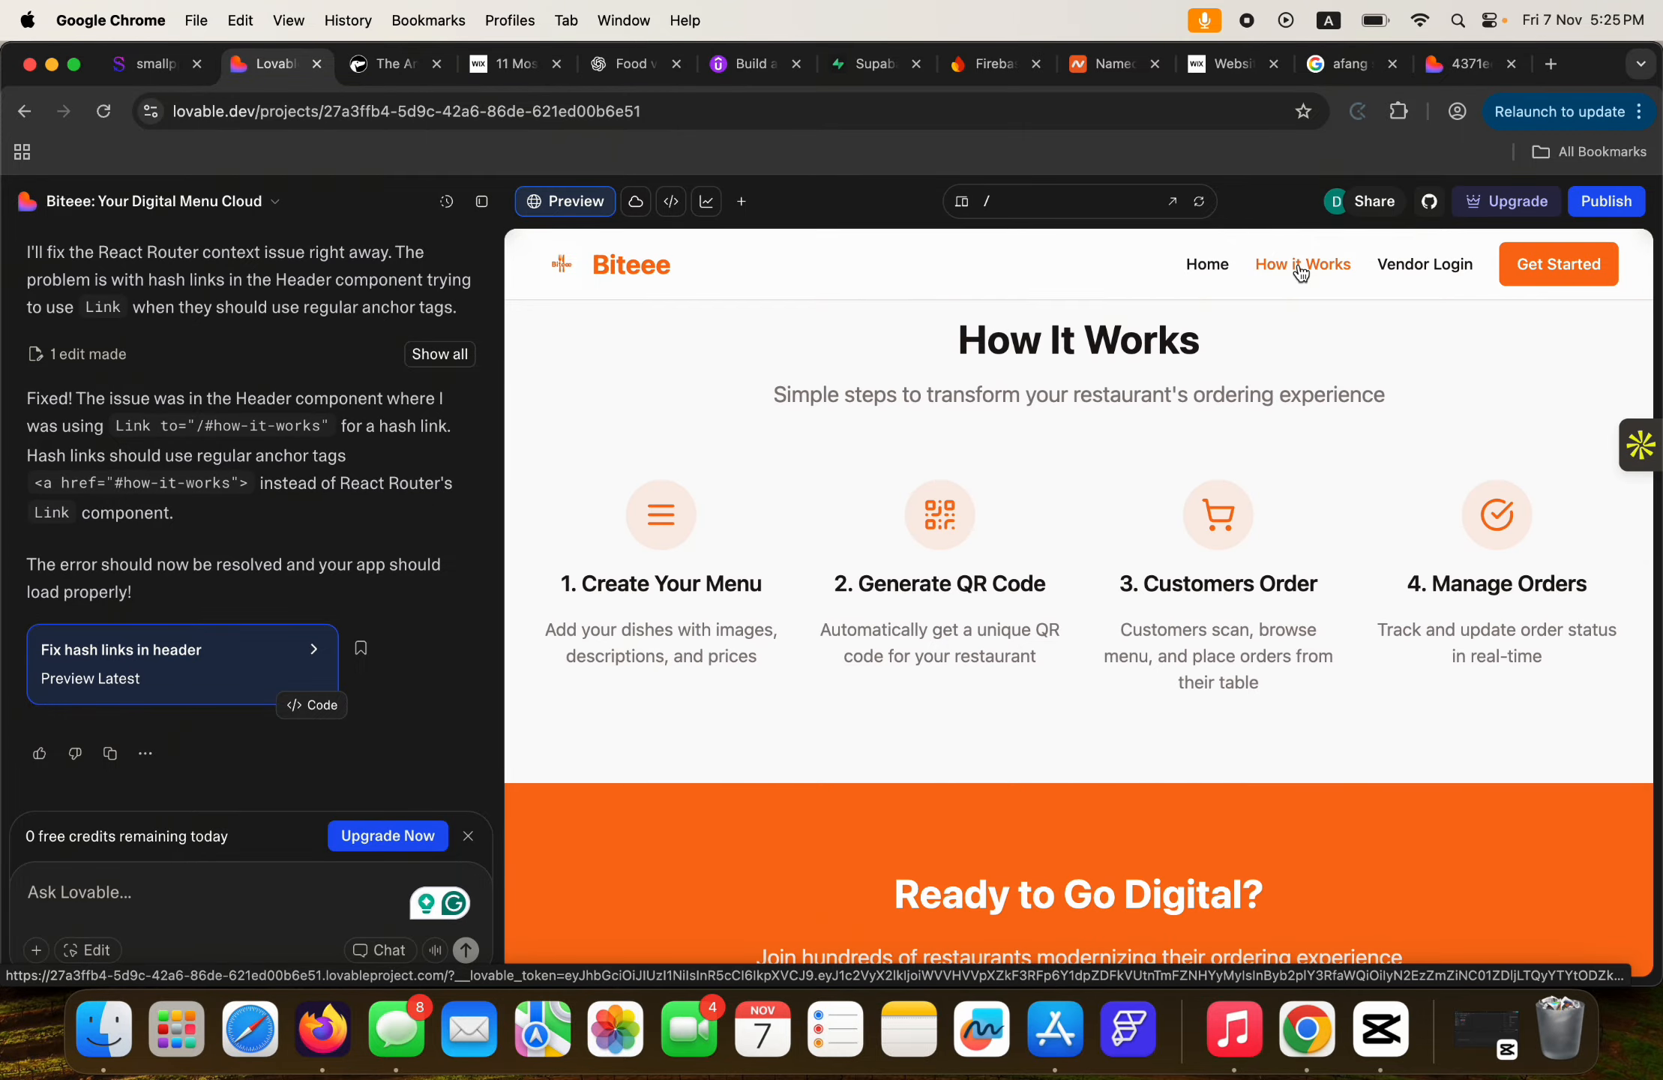
pyautogui.click(1423, 268)
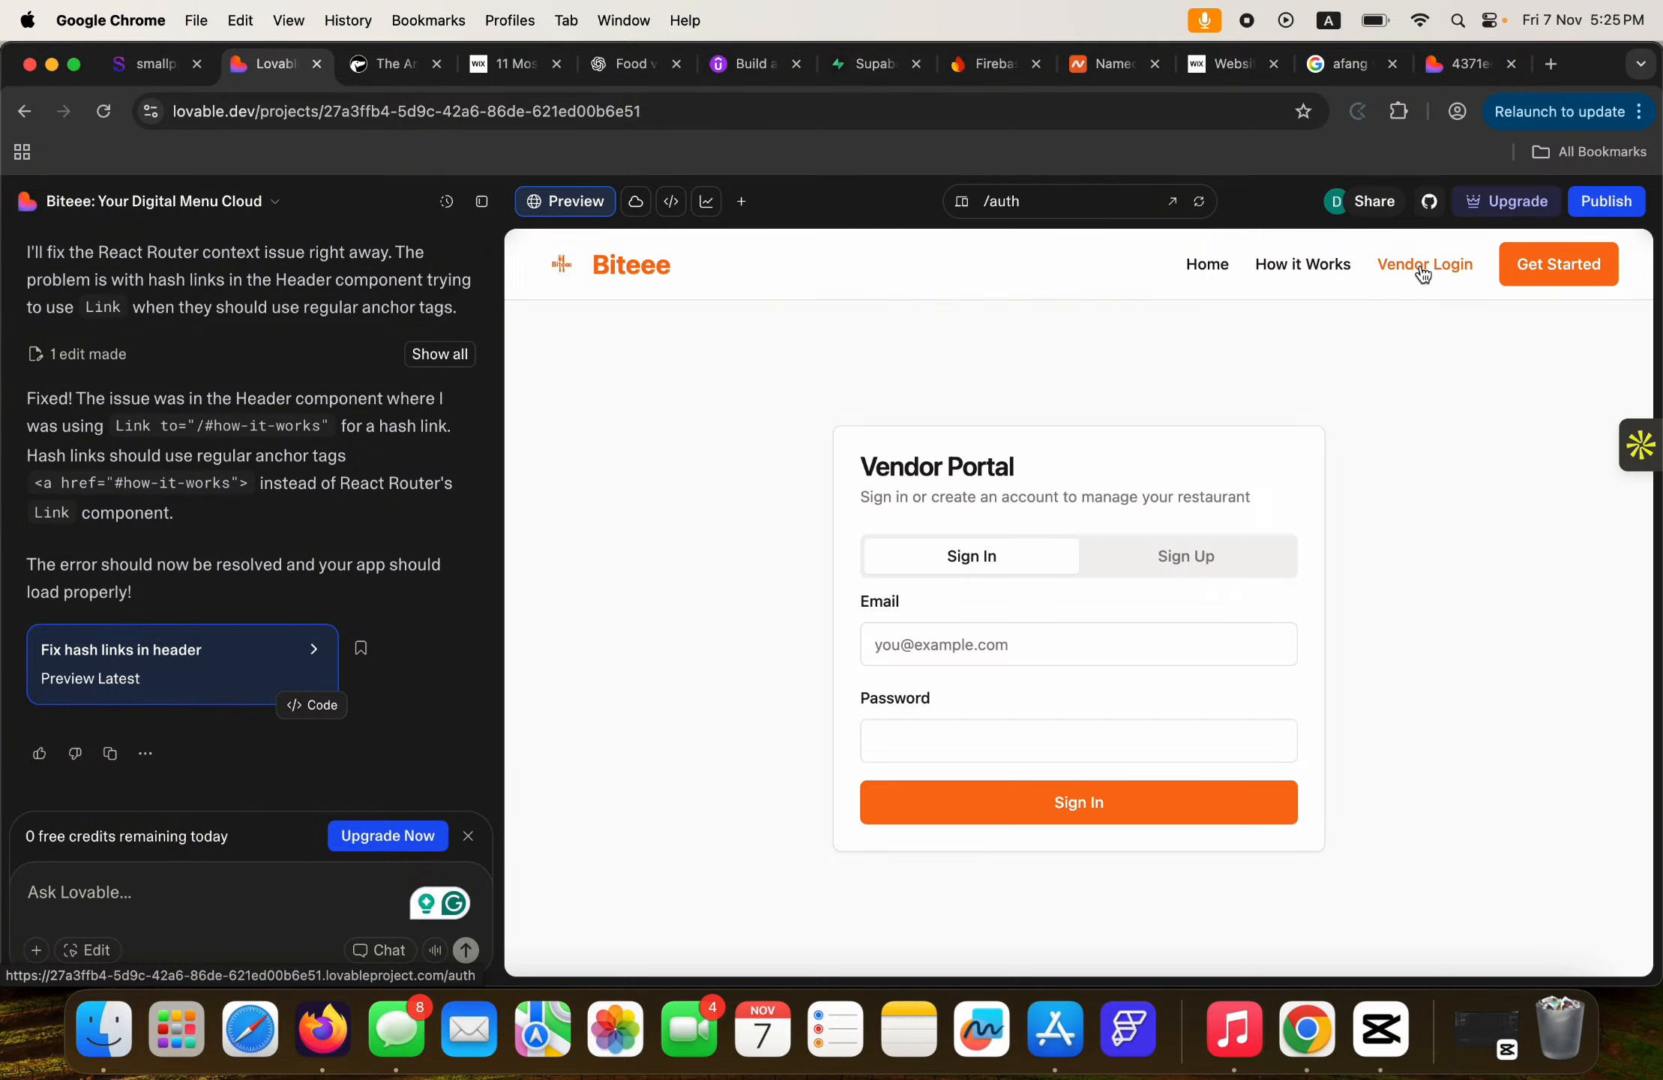
pyautogui.click(1202, 270)
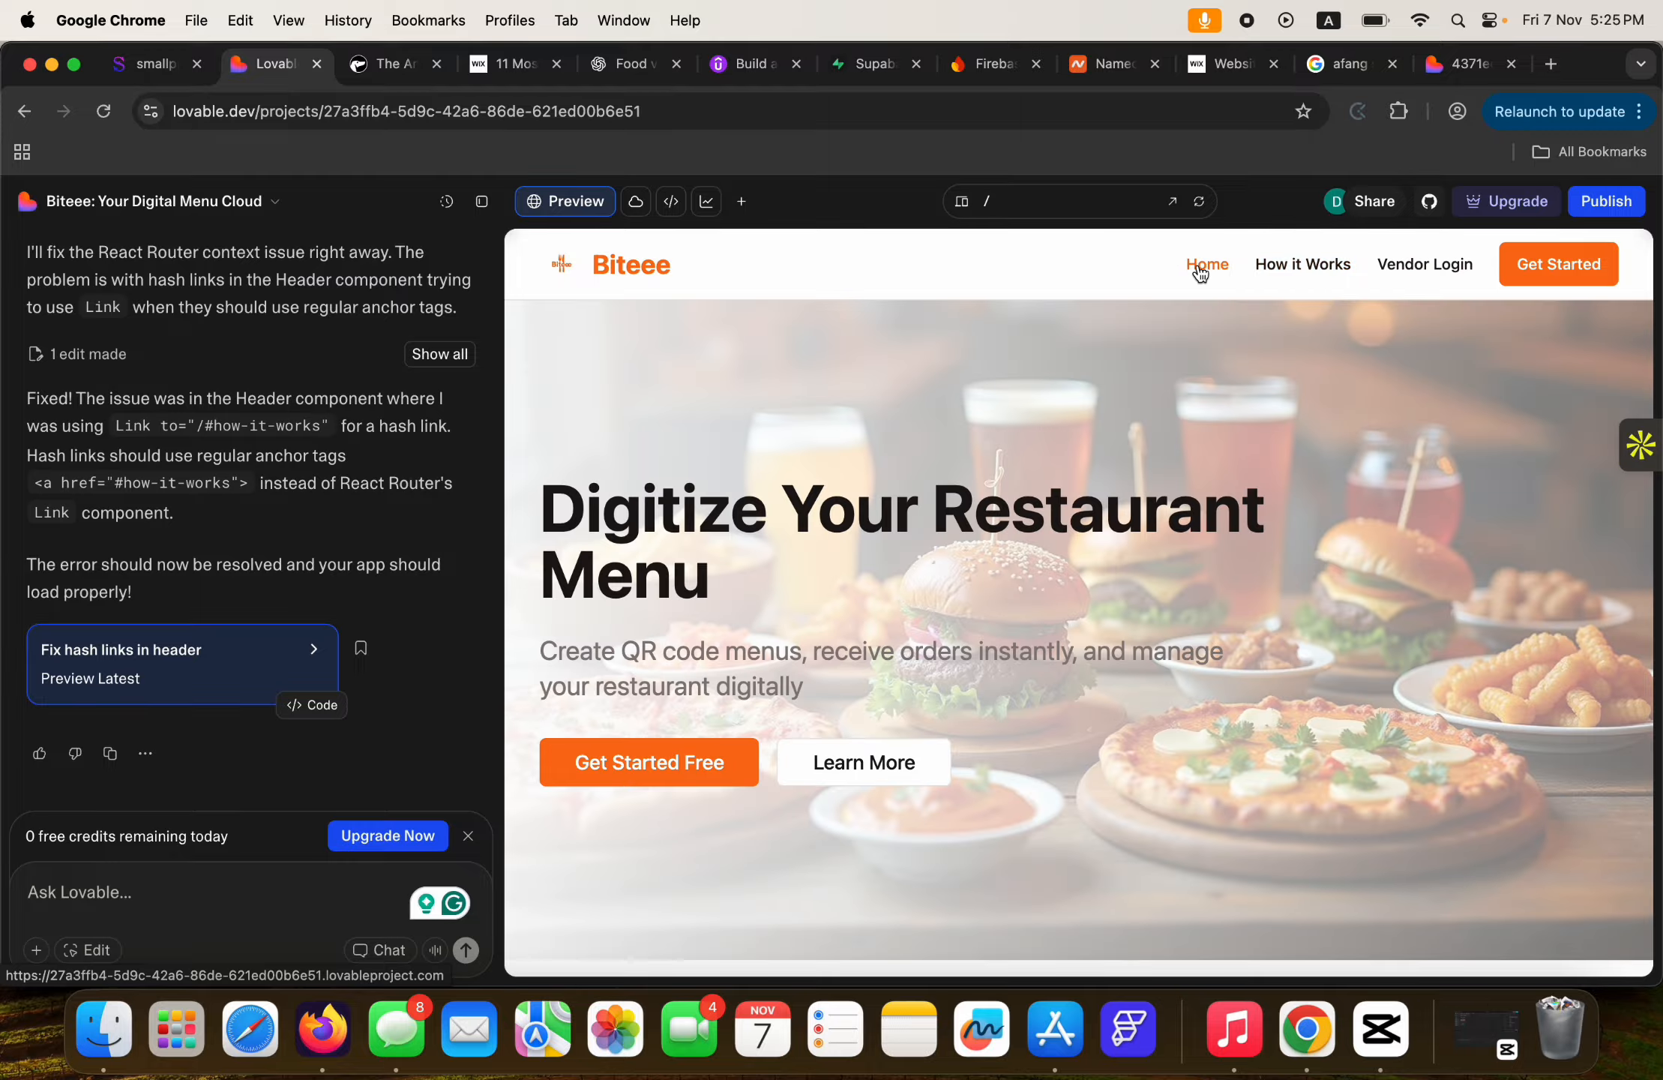
pyautogui.scroll(-6, 1177, 552)
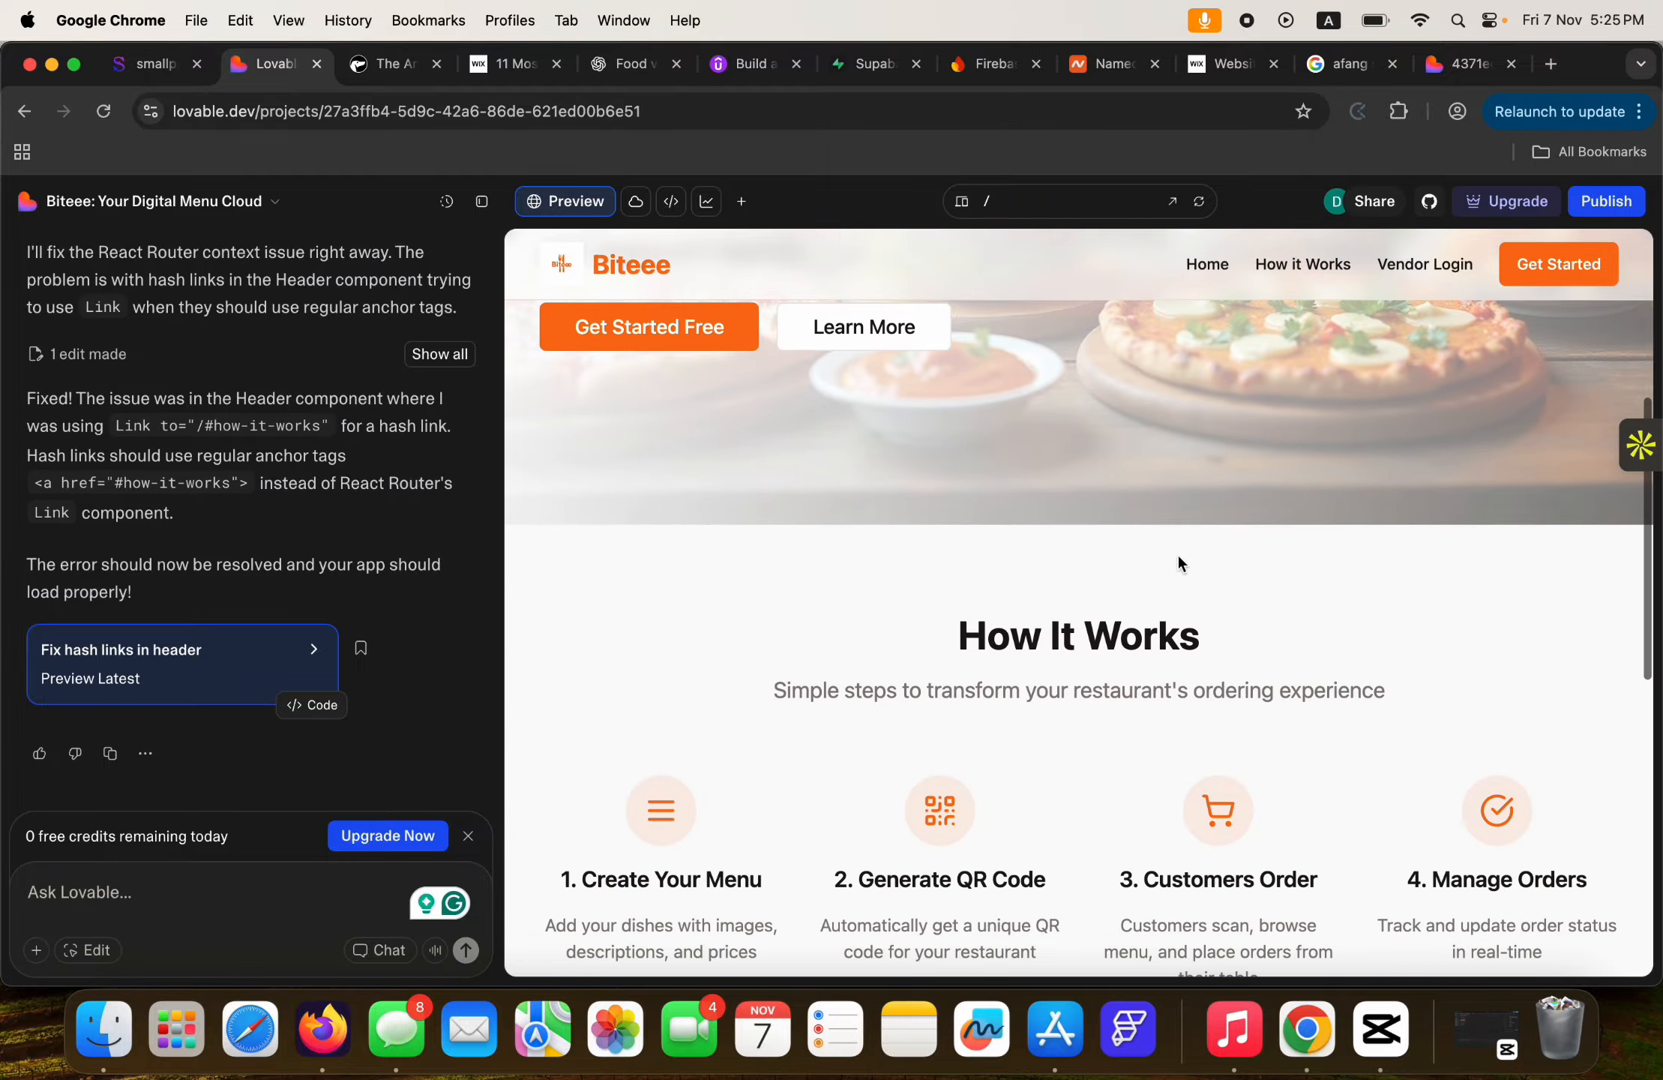
pyautogui.scroll(-10, 1177, 563)
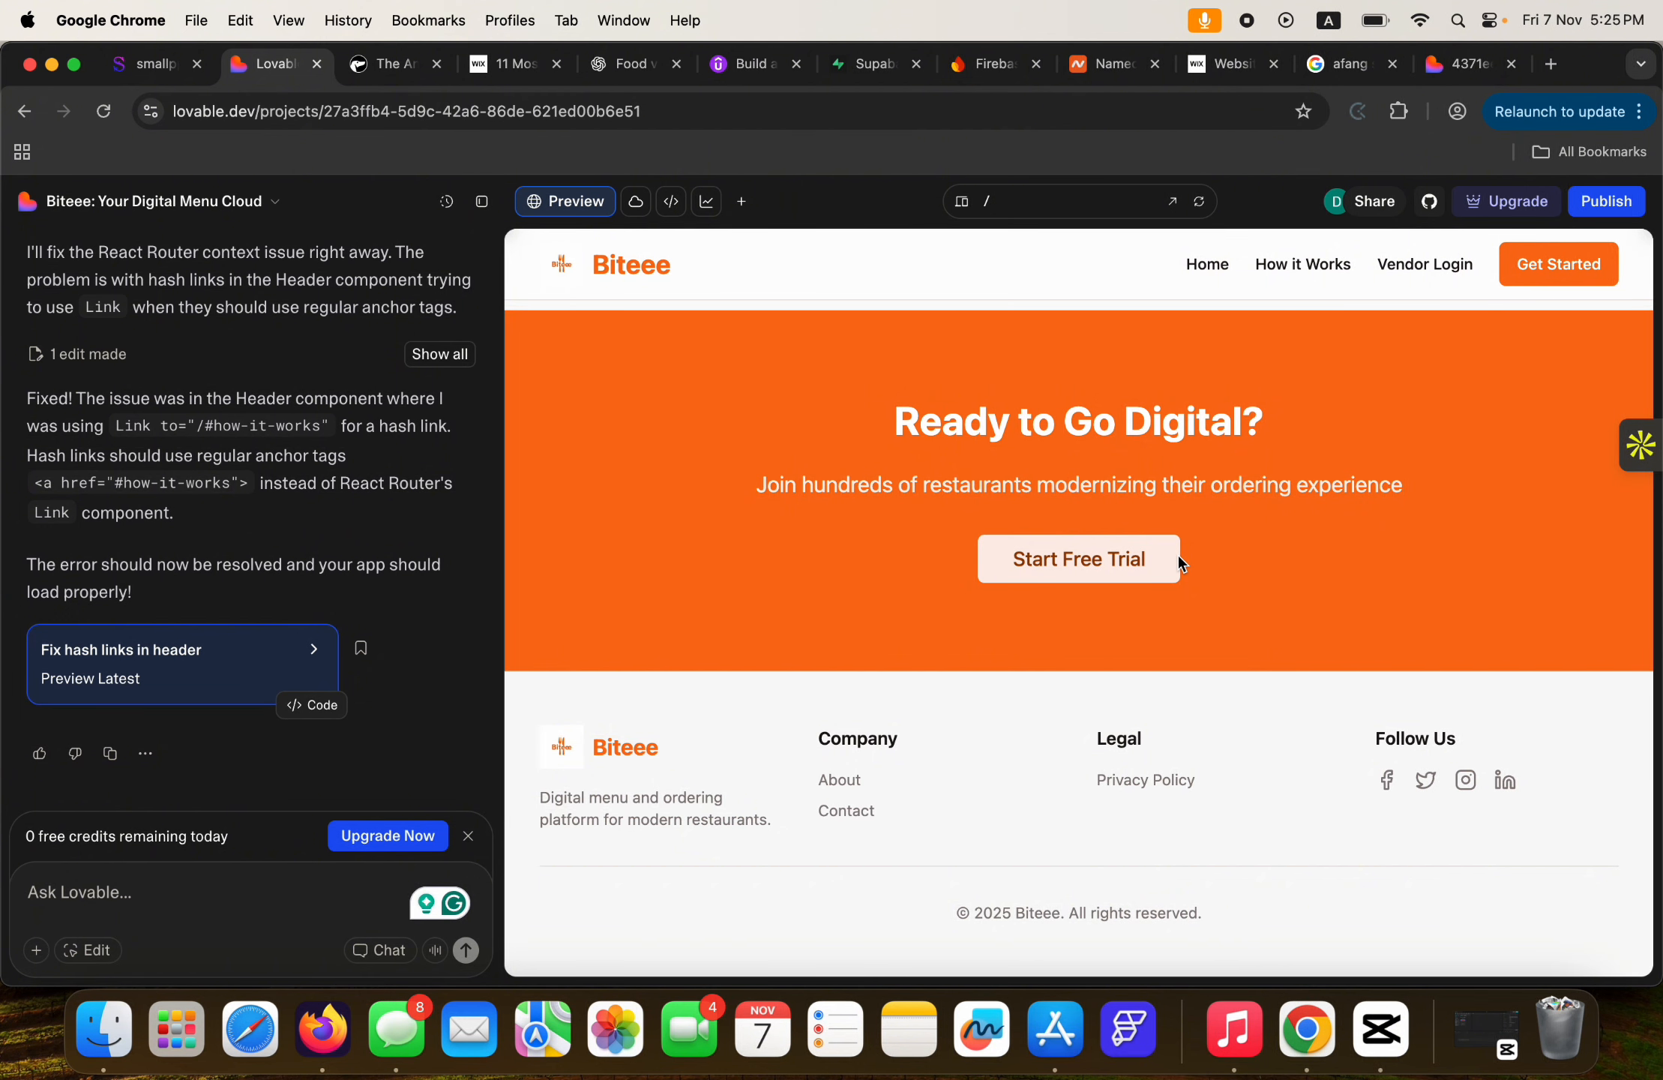
pyautogui.click(1177, 558)
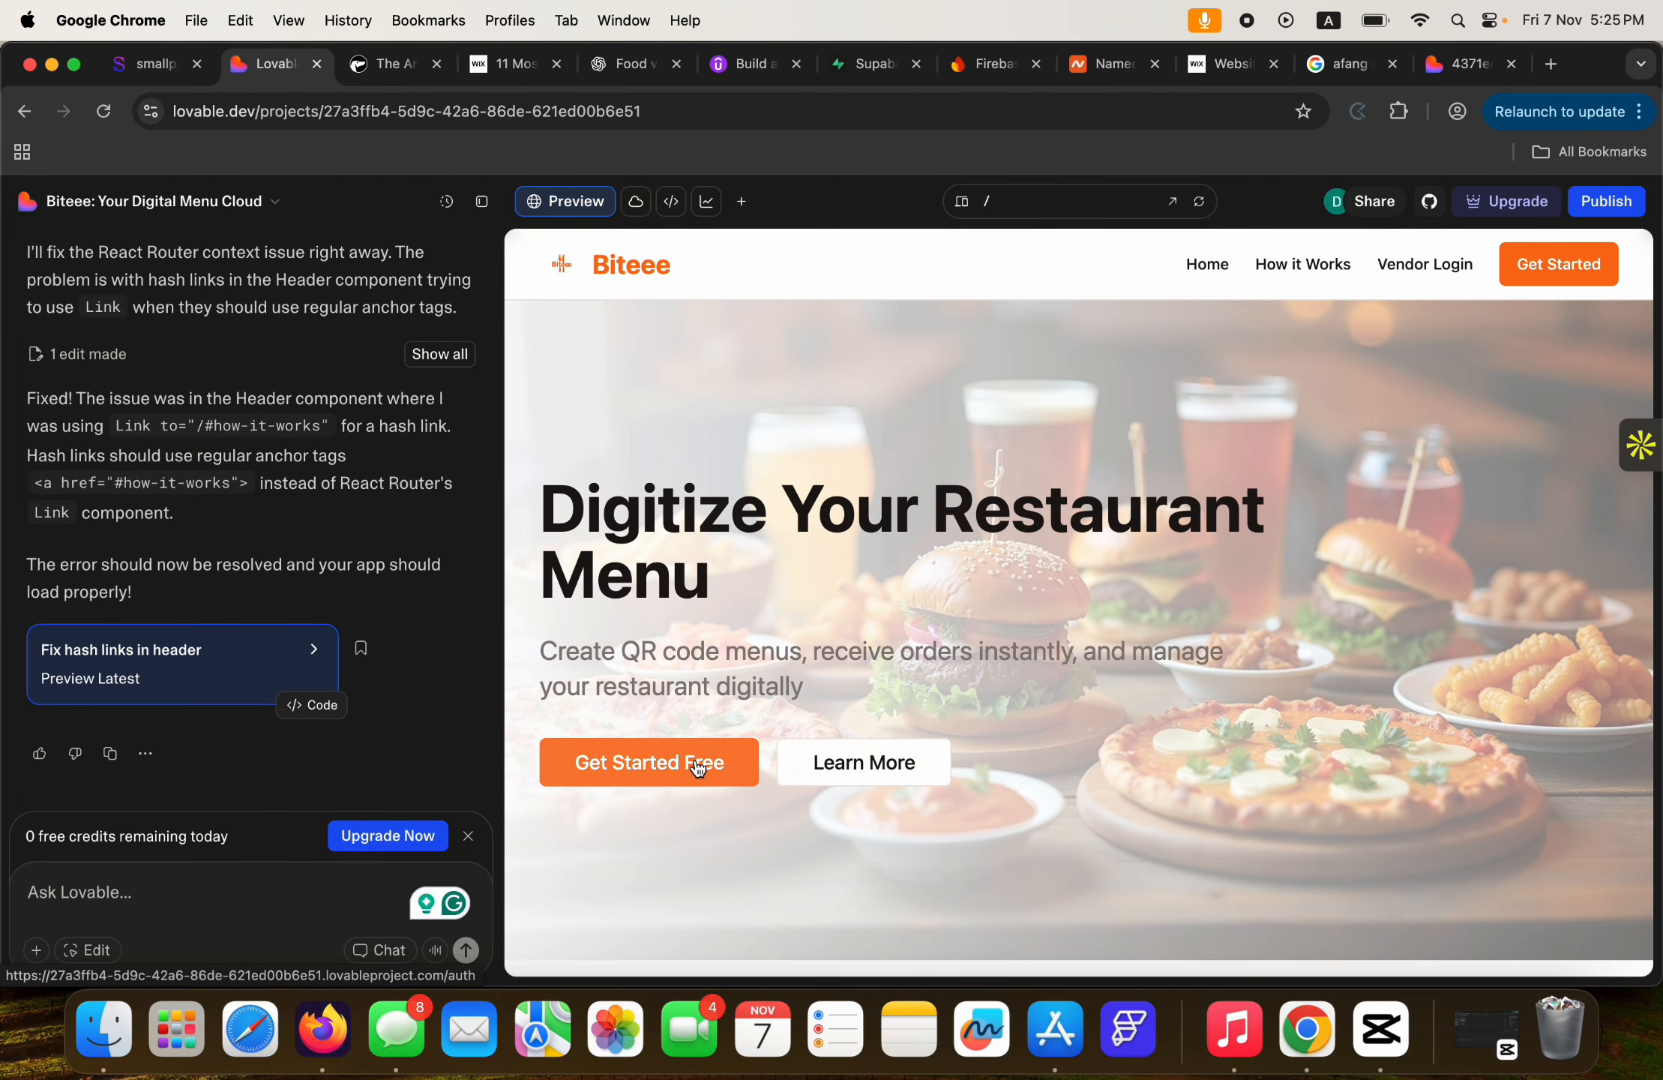
pyautogui.click(679, 772)
# Fill in a saved email and a password on the Sign In form and try signing in.
pyautogui.click(1156, 554)
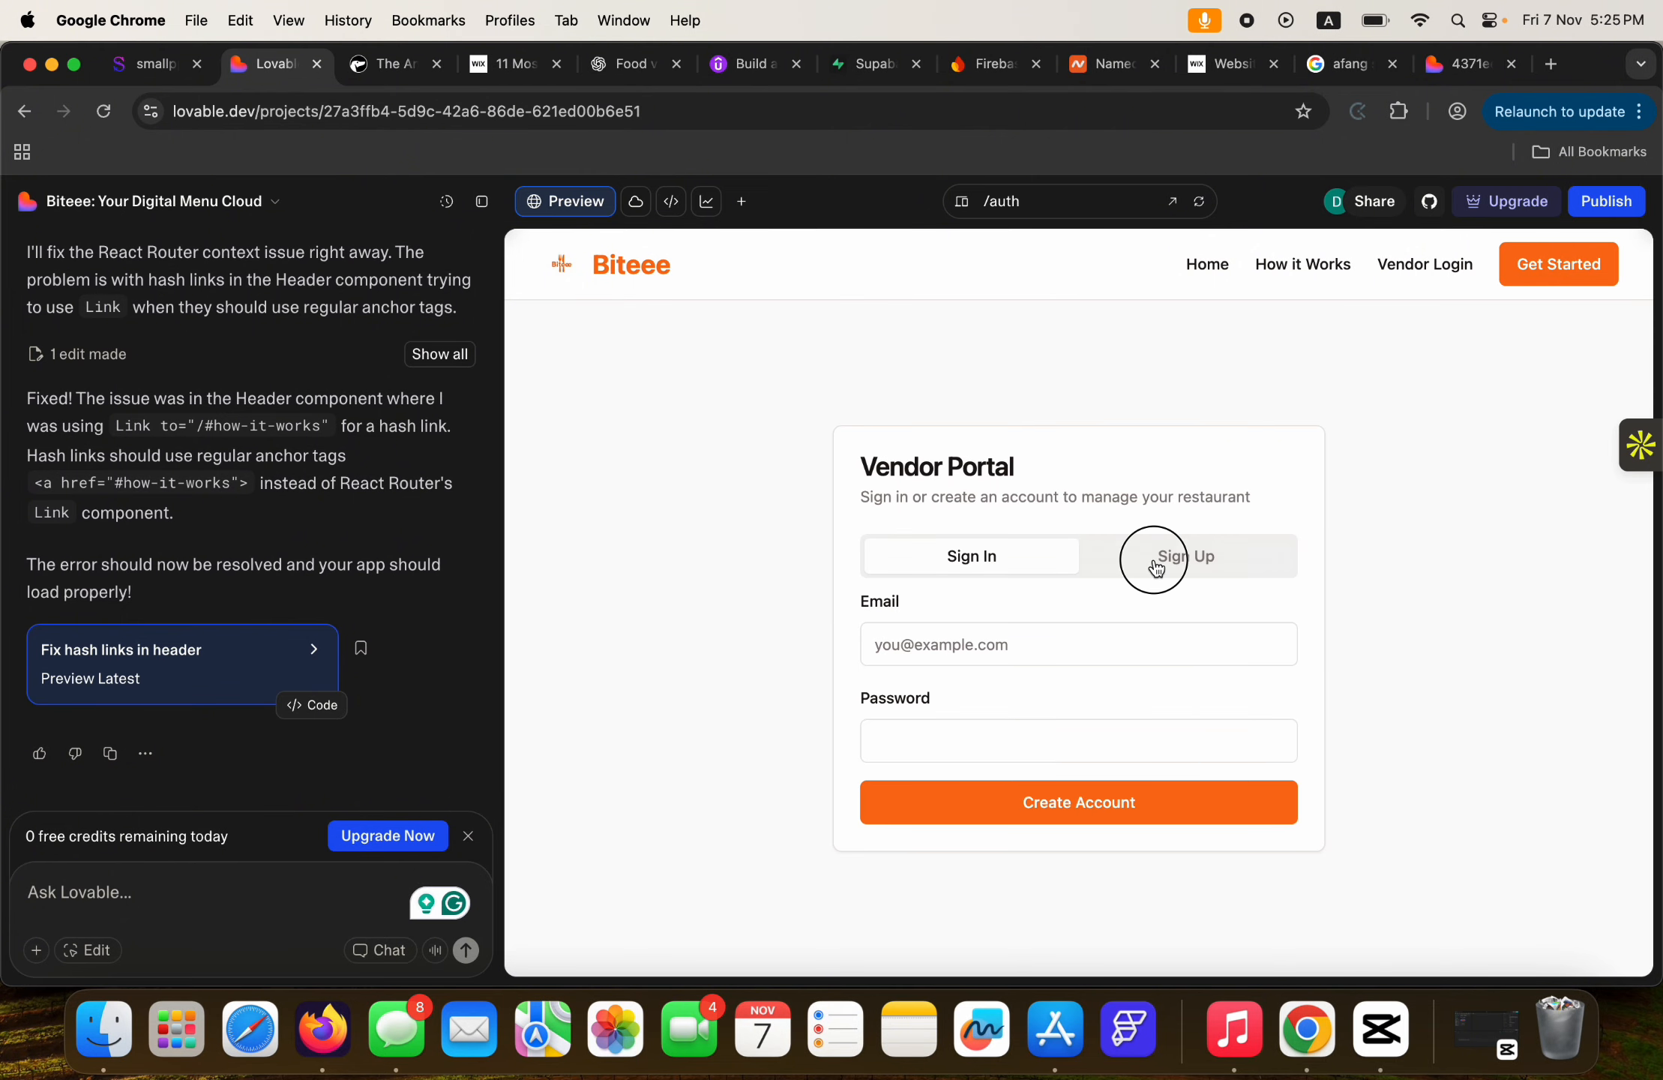
pyautogui.click(967, 556)
pyautogui.click(1201, 573)
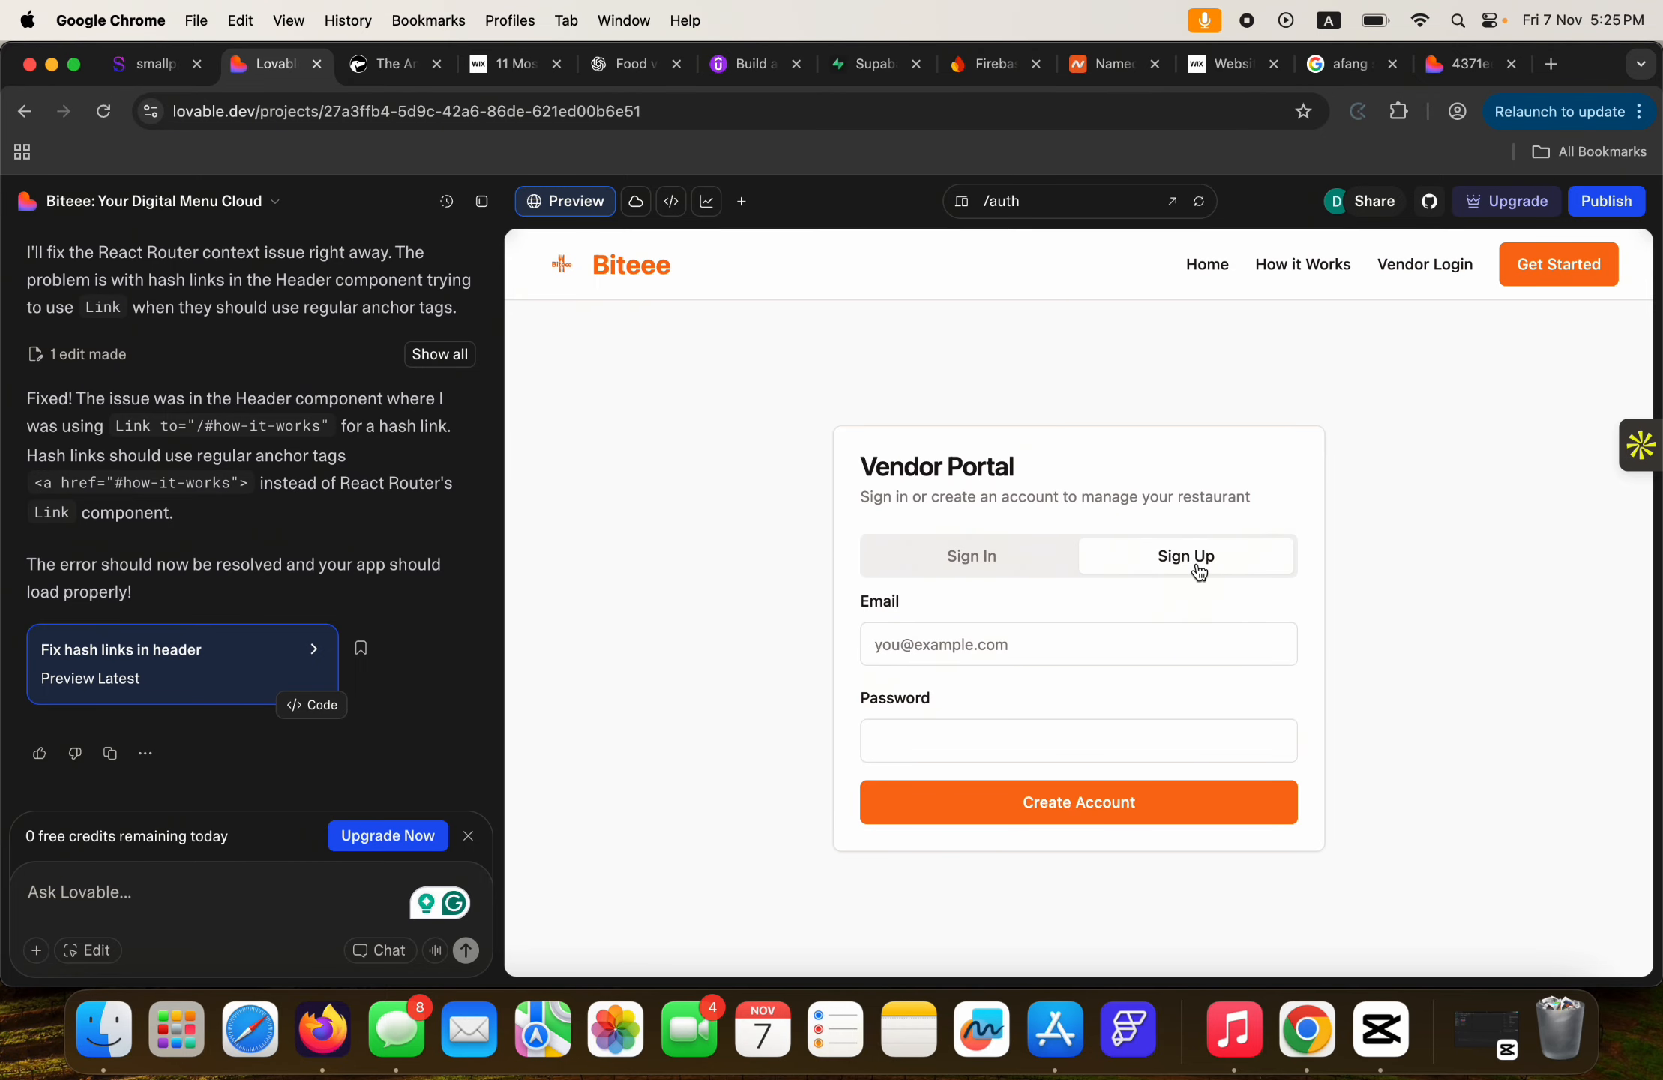
pyautogui.click(979, 559)
pyautogui.click(920, 643)
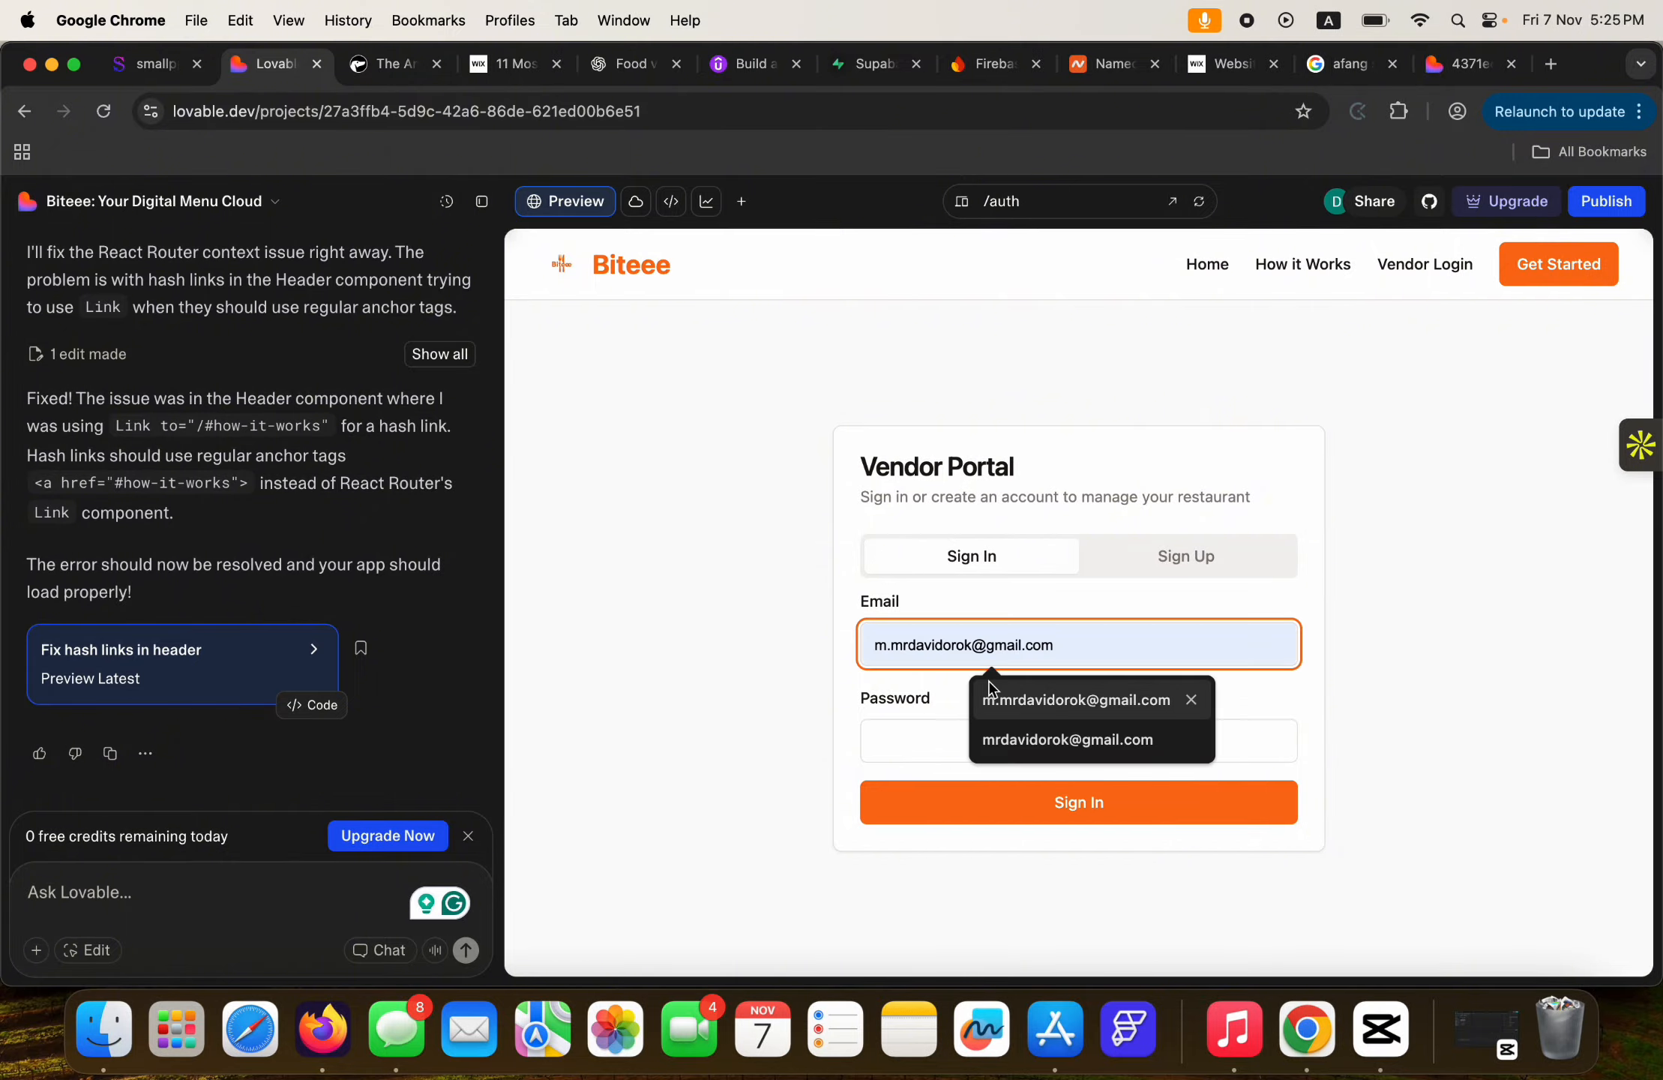
pyautogui.click(994, 693)
pyautogui.click(908, 708)
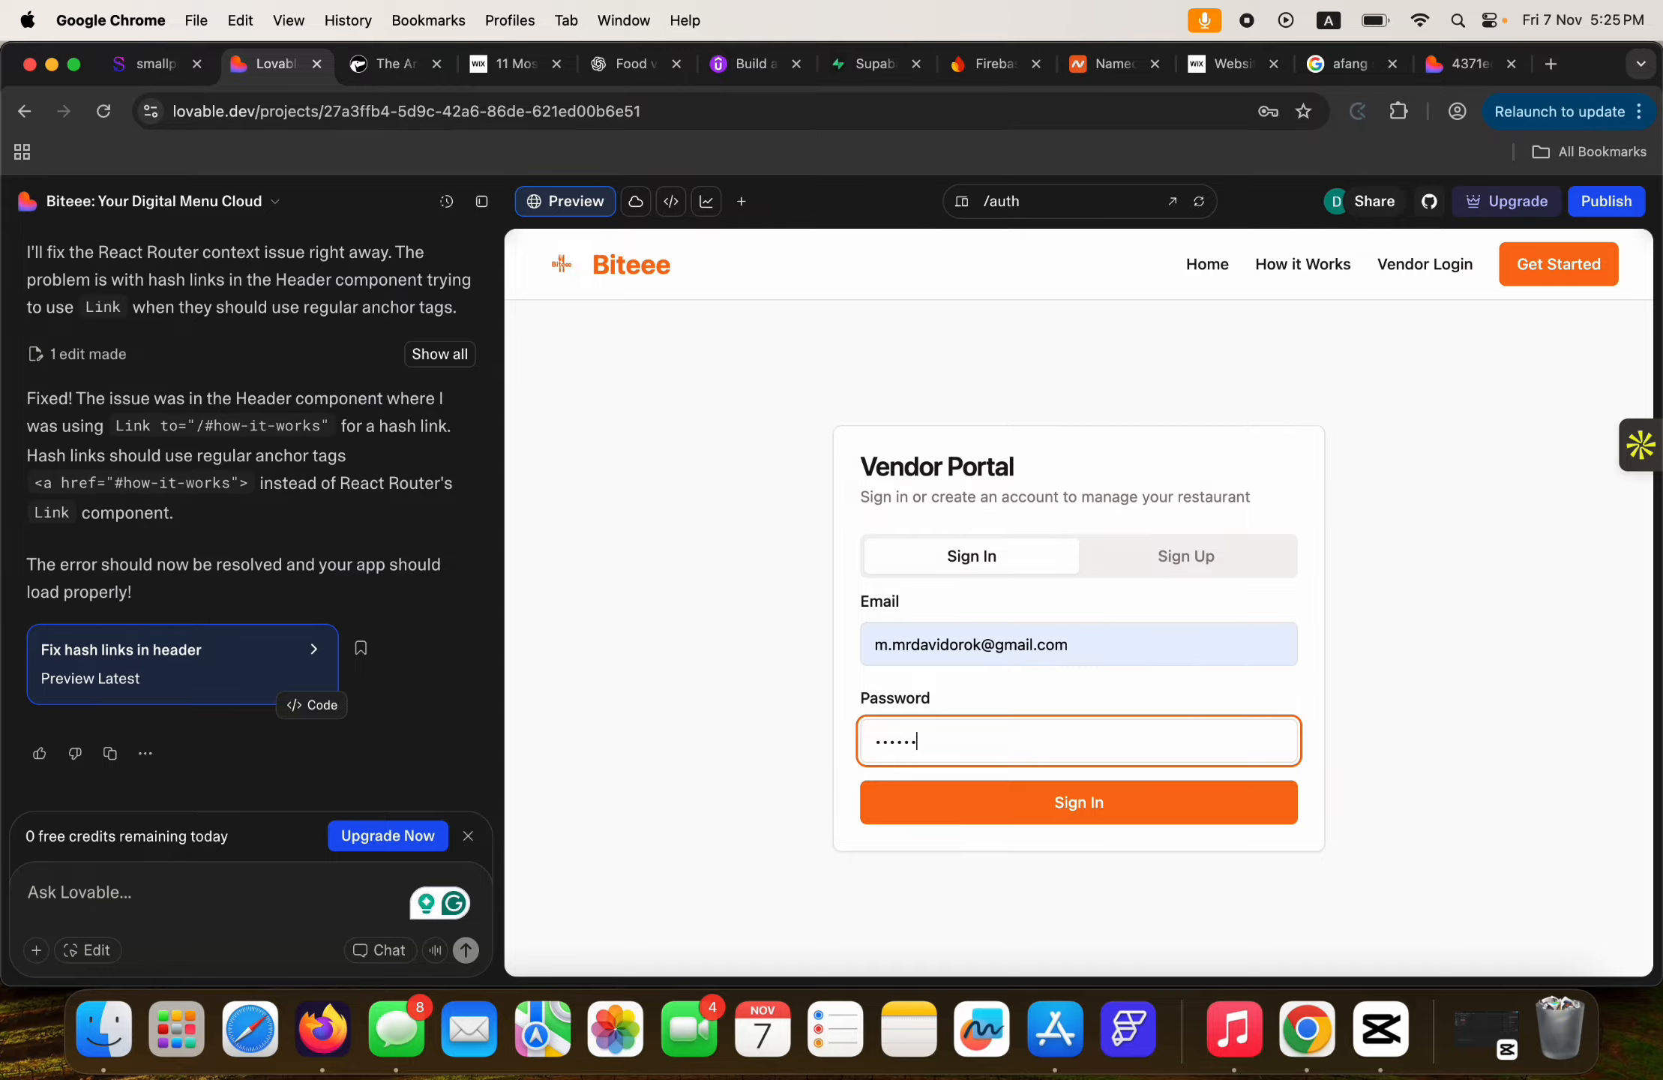
pyautogui.click(1002, 787)
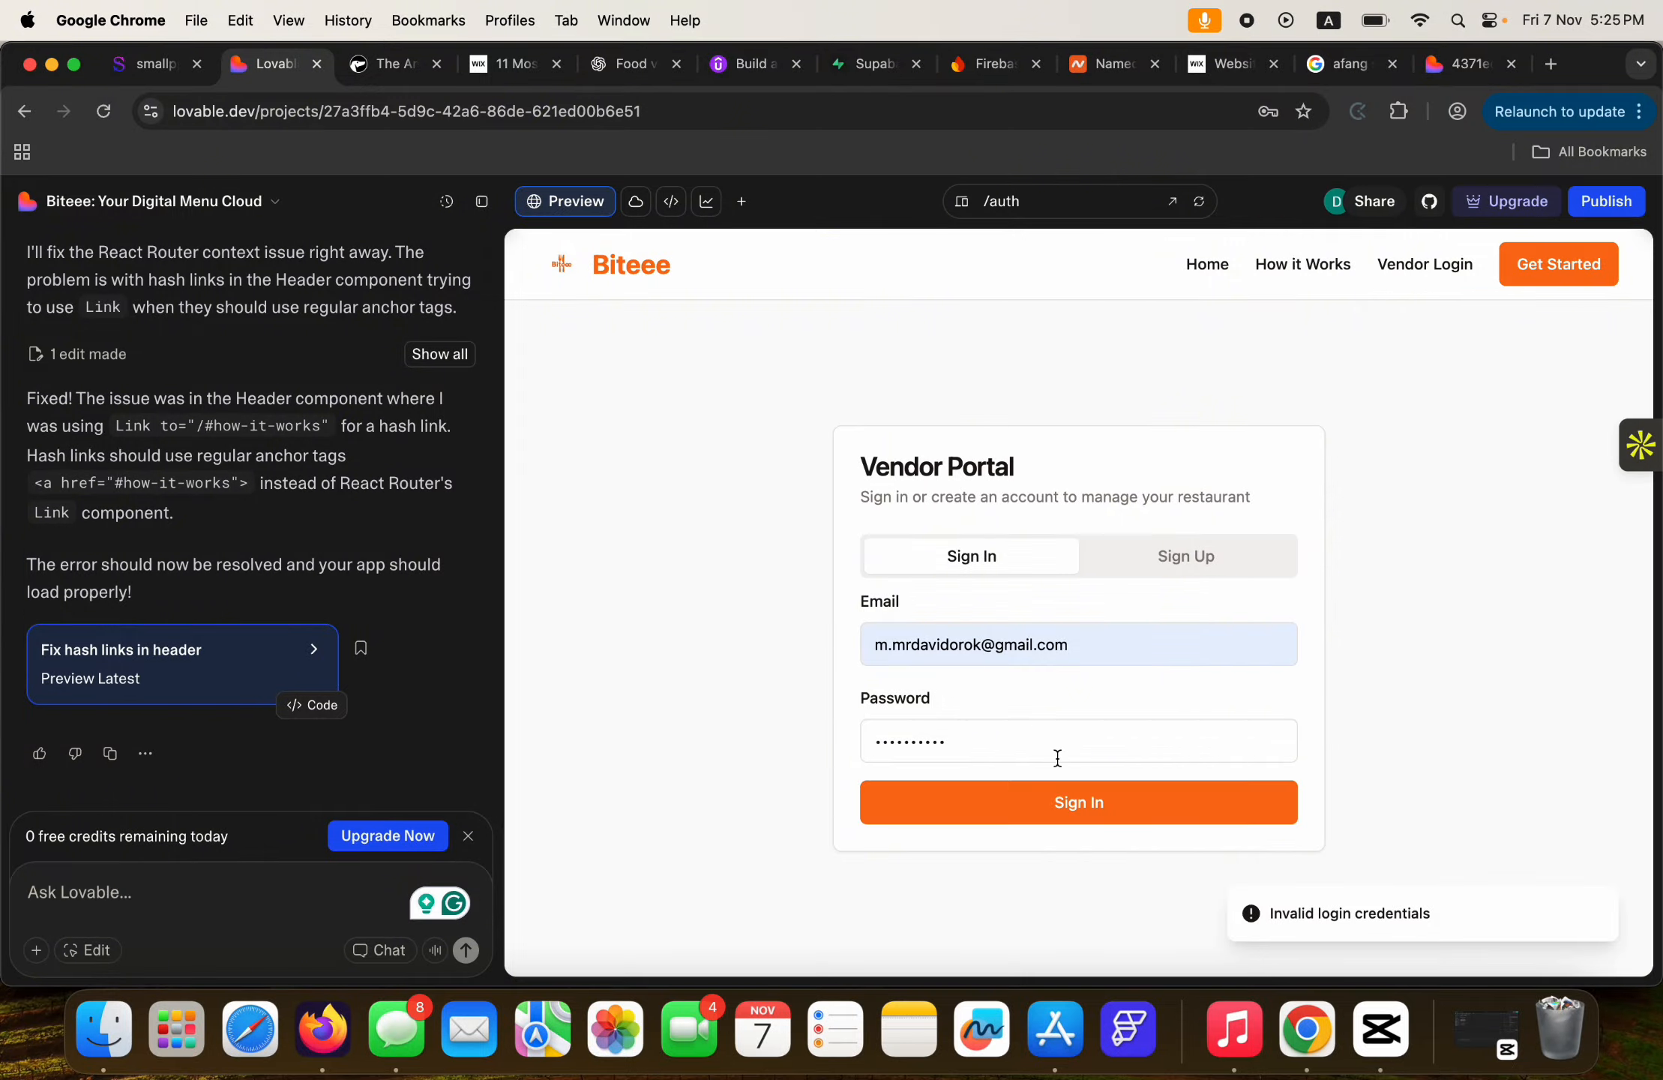
# Copy the email, create the vendor account on Sign Up, and dismiss Chrome's save-password prompt.
pyautogui.tripleClick(1053, 634)
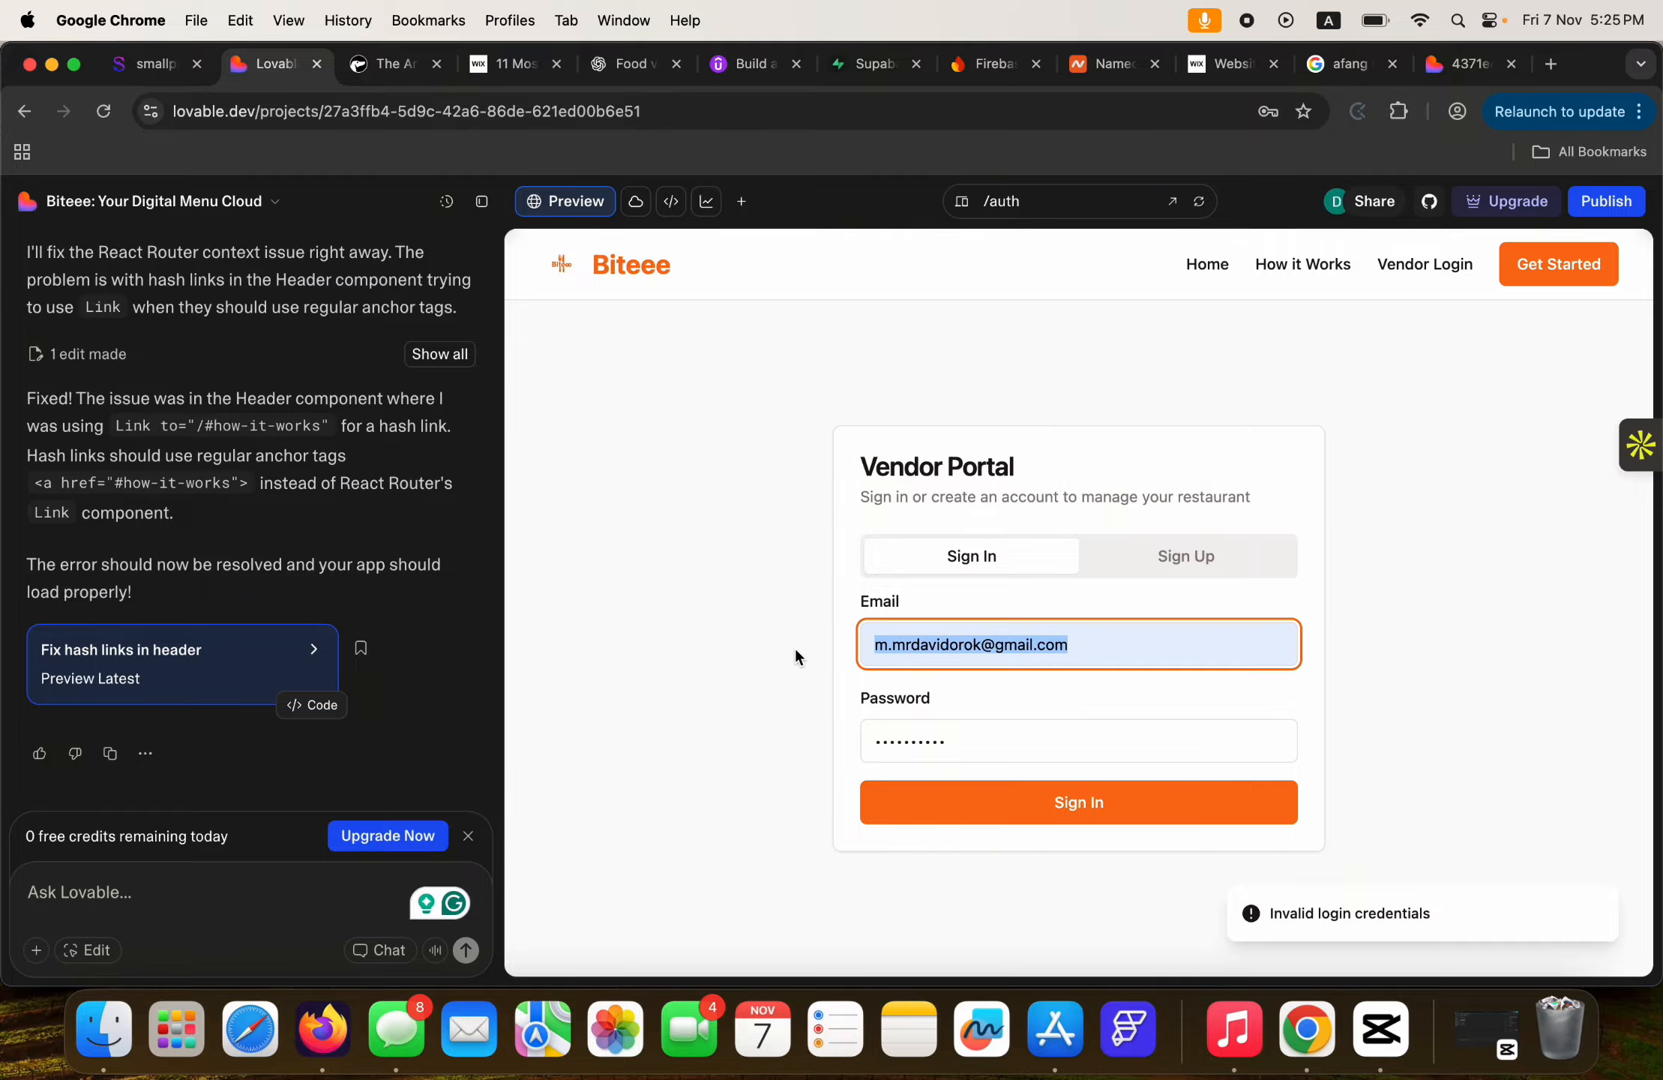
pyautogui.press('super+c')
pyautogui.click(1190, 570)
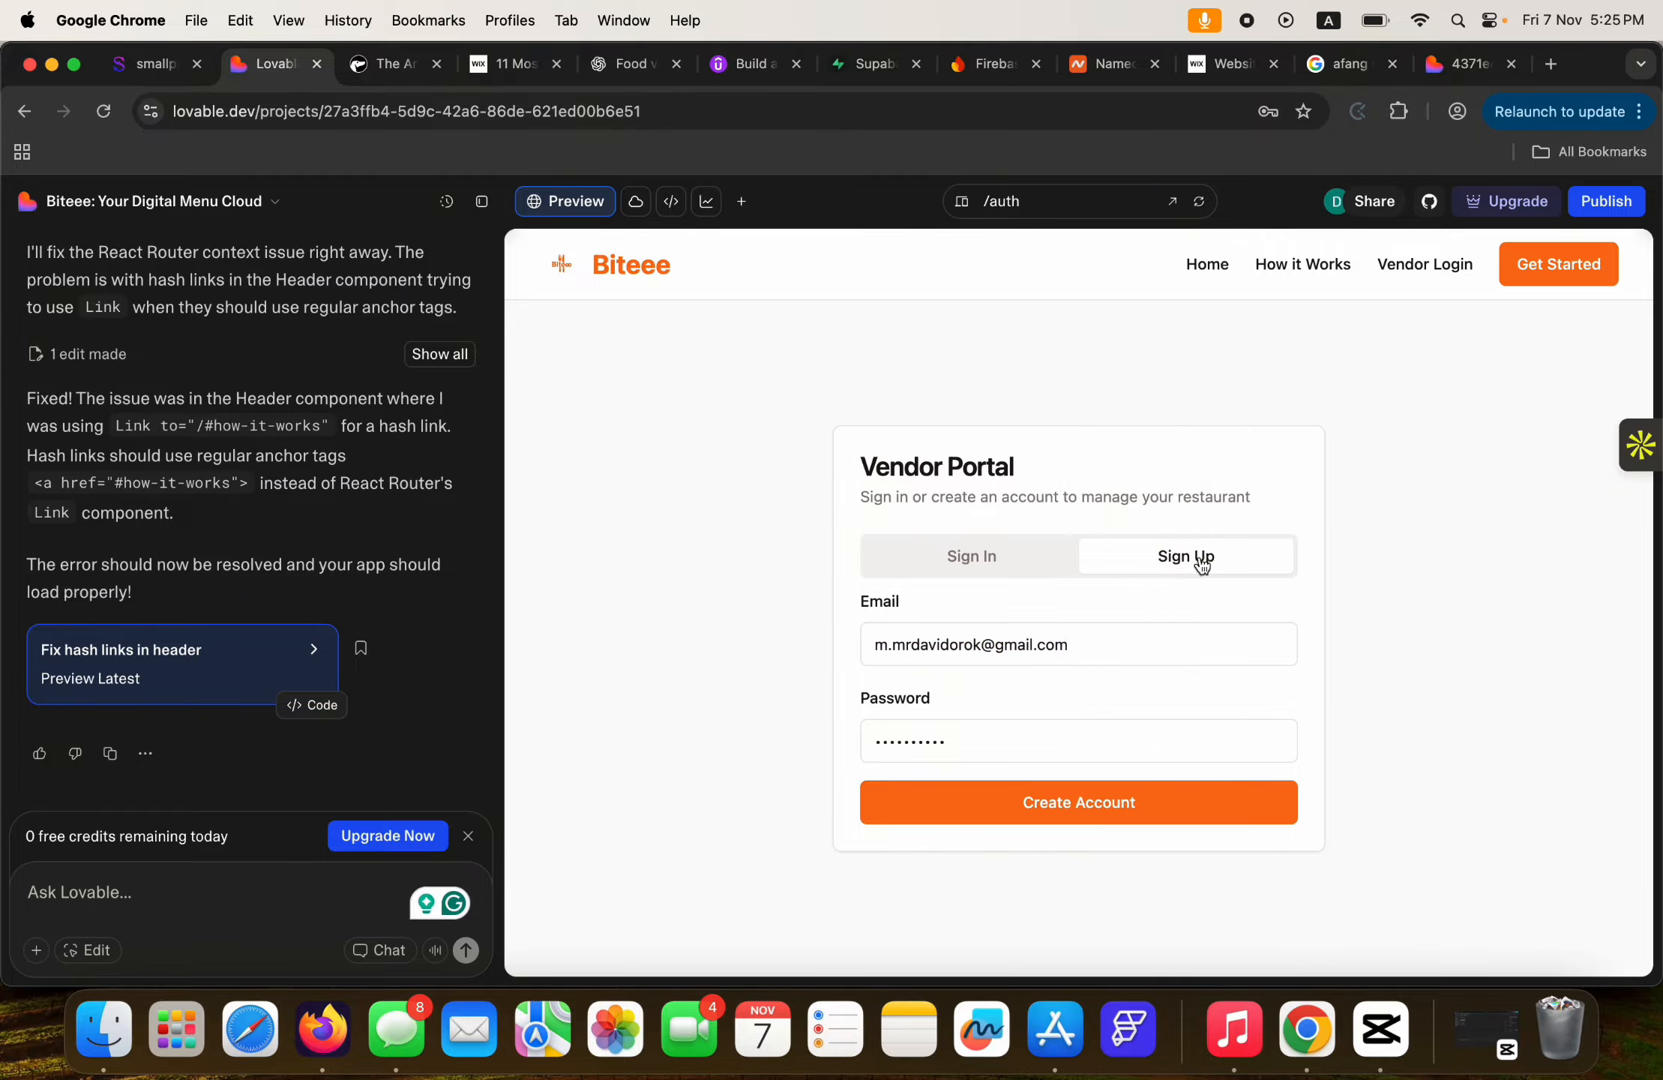
pyautogui.click(1072, 809)
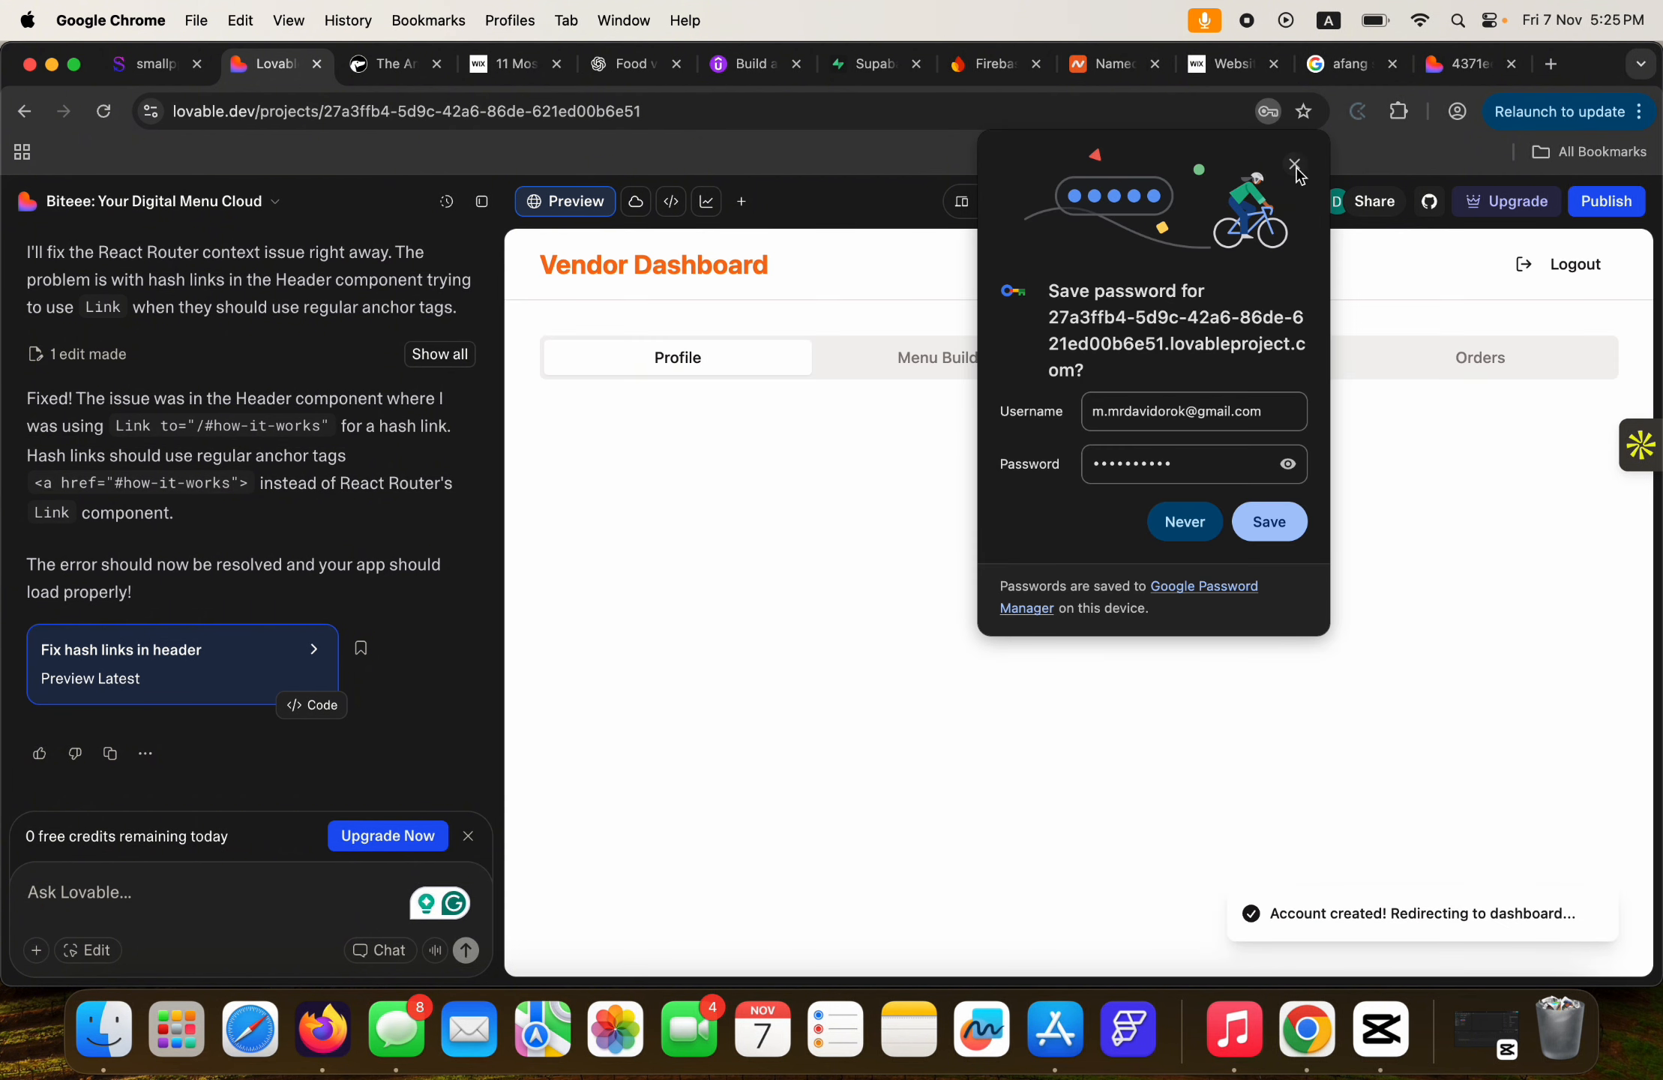
pyautogui.click(1296, 164)
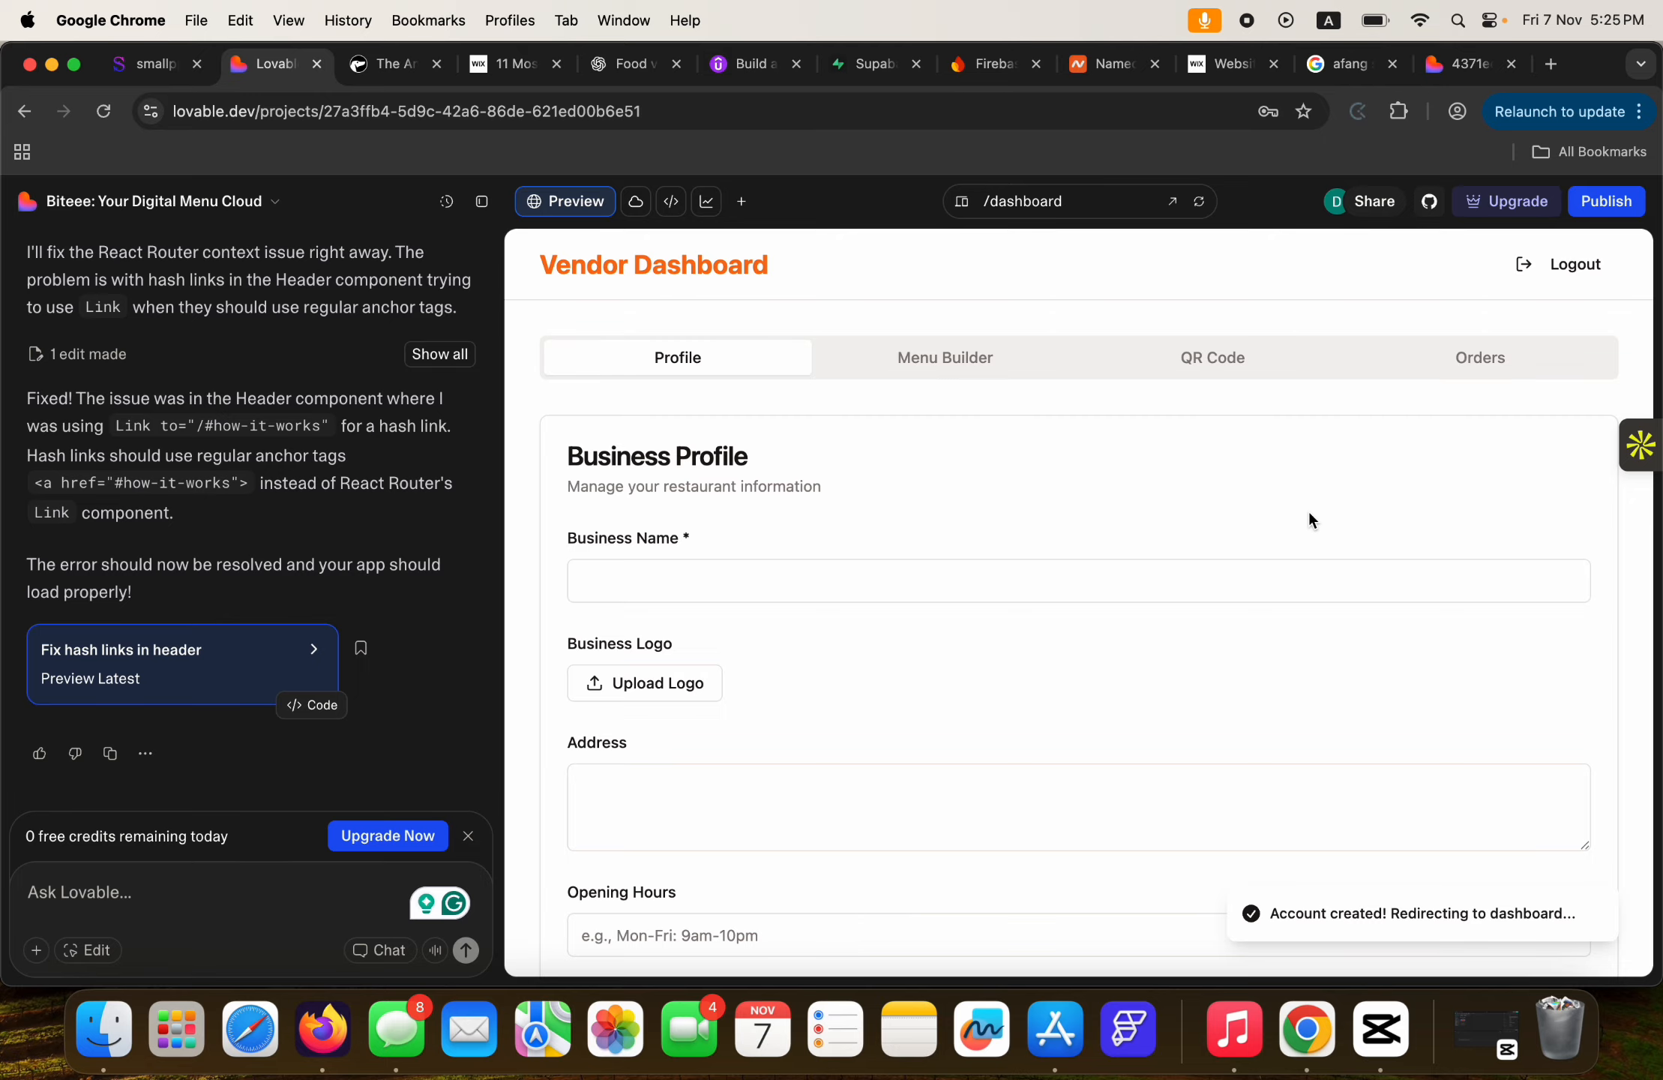
# Browse the dashboard's Menu Builder, QR Code and Orders sections, ending back on Business Profile.
pyautogui.scroll(-3, 1174, 670)
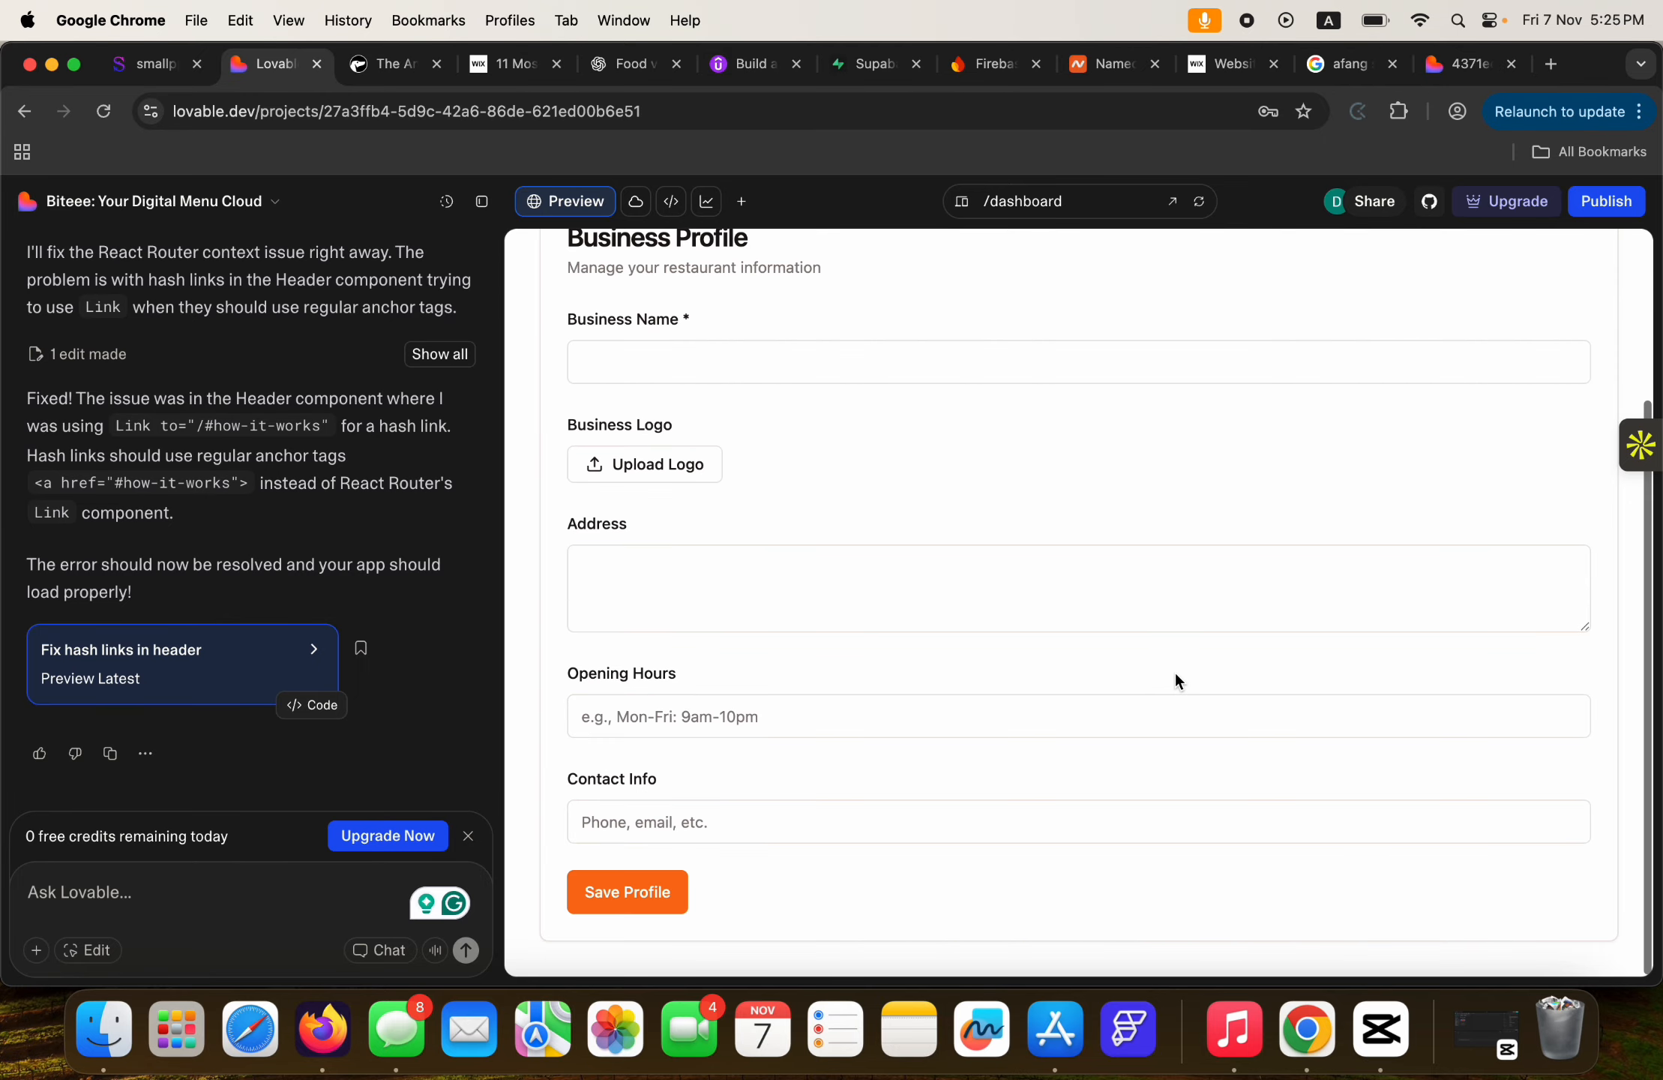
pyautogui.scroll(3, 1175, 670)
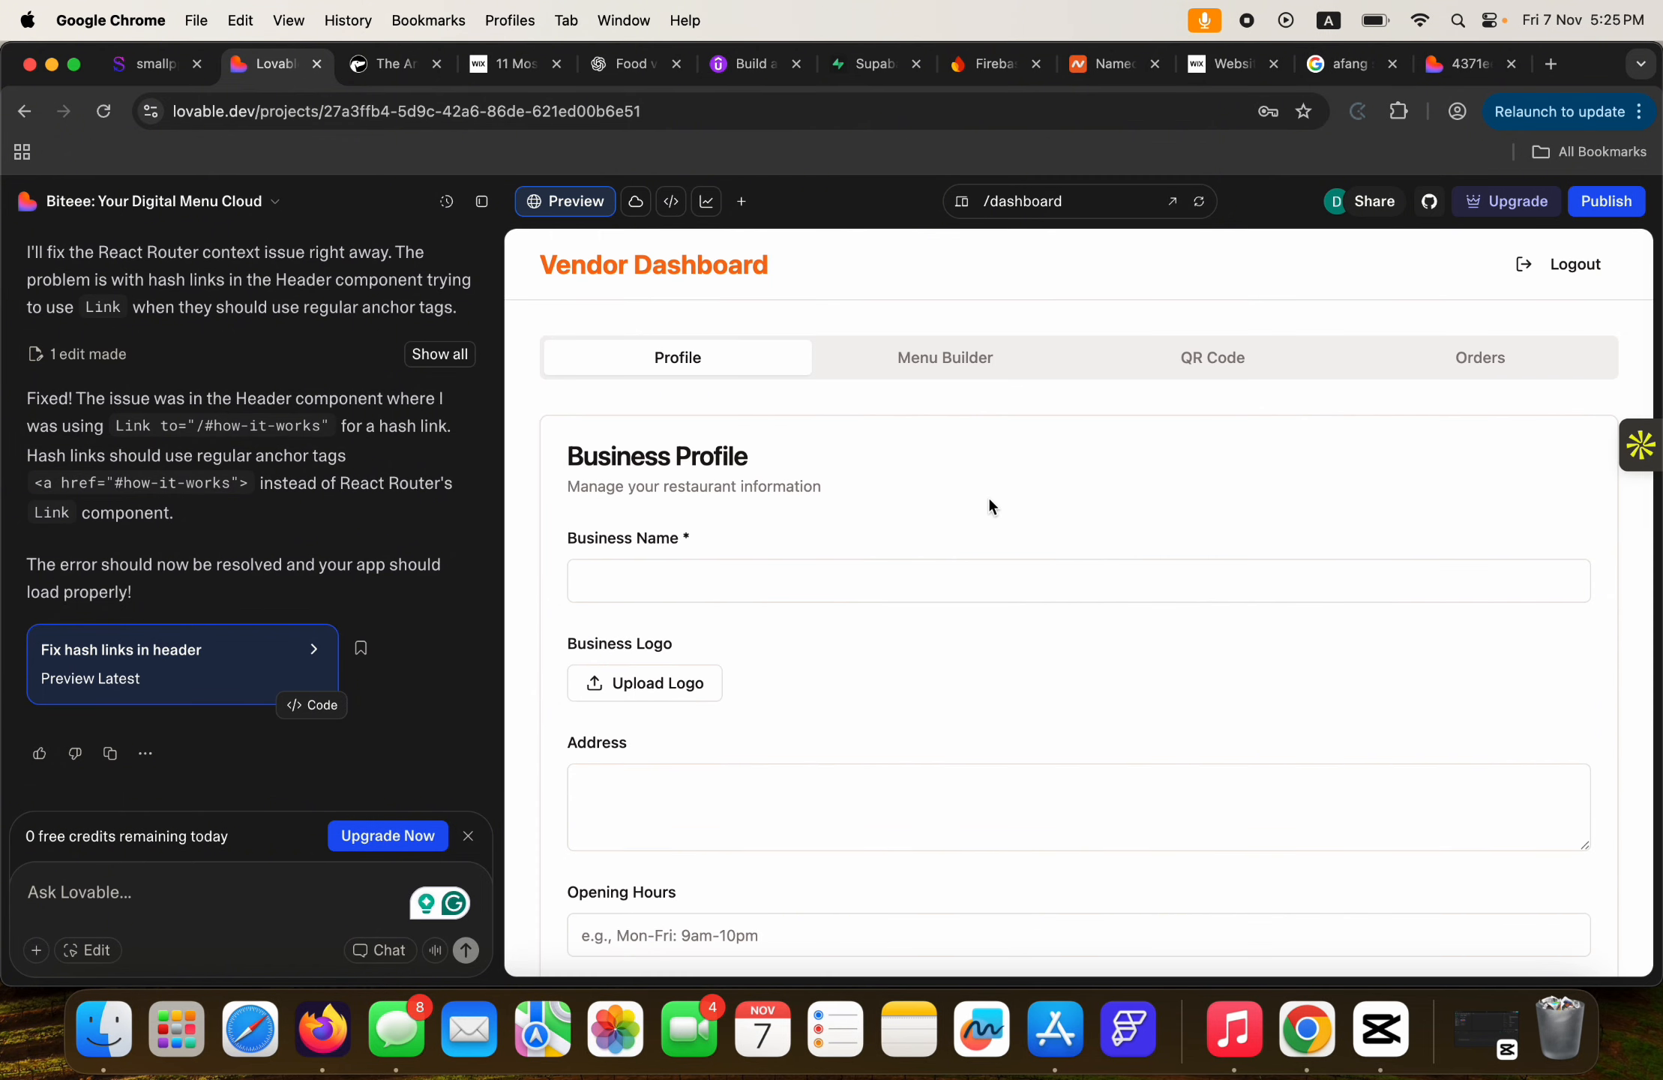
pyautogui.click(979, 359)
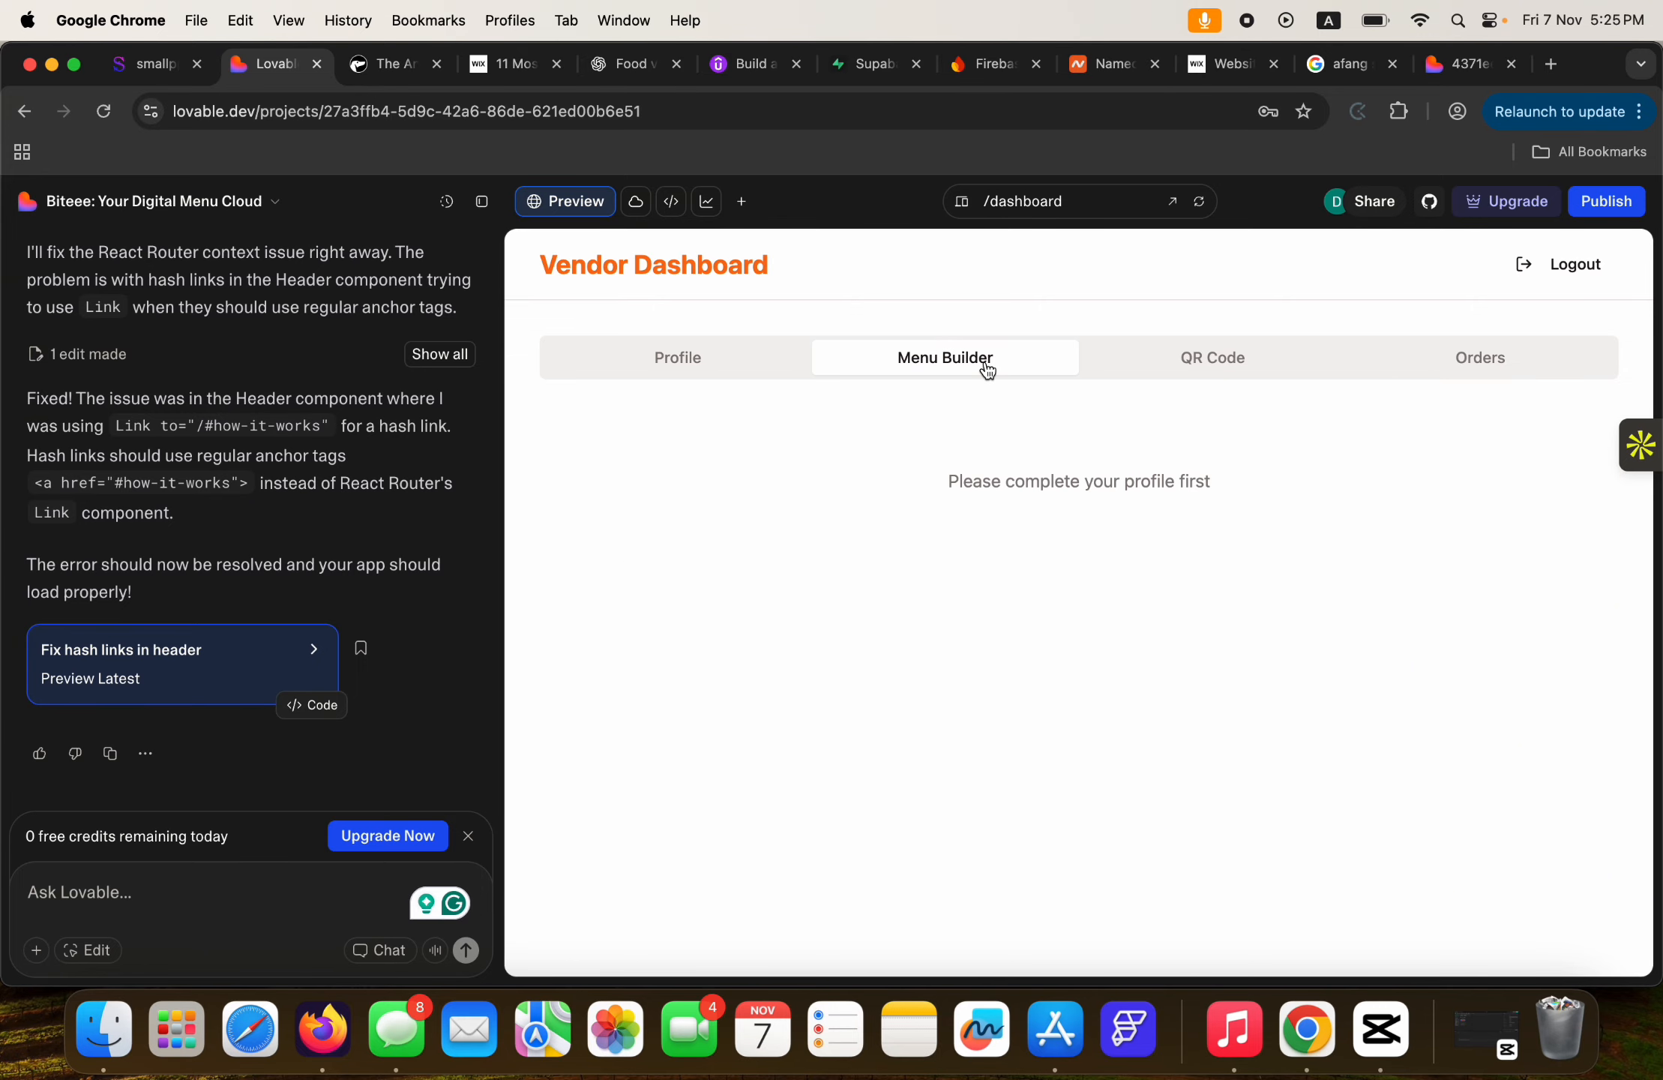
pyautogui.click(1224, 365)
pyautogui.click(1477, 359)
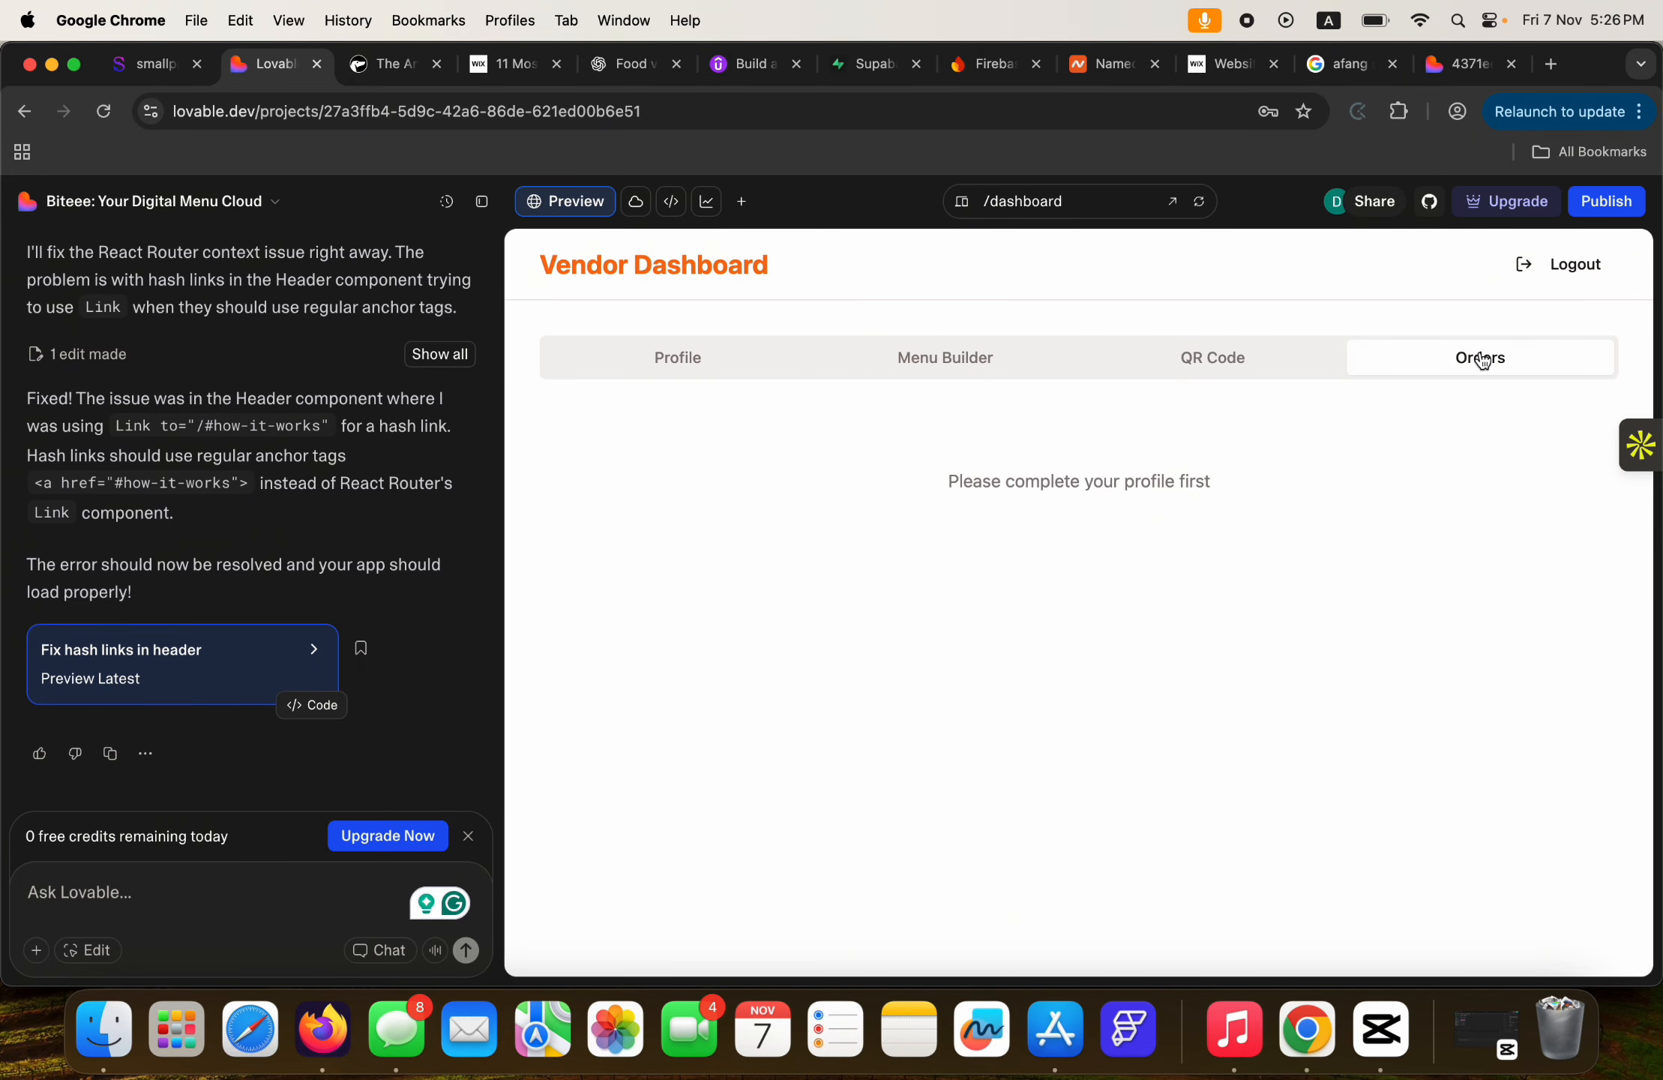
pyautogui.click(679, 360)
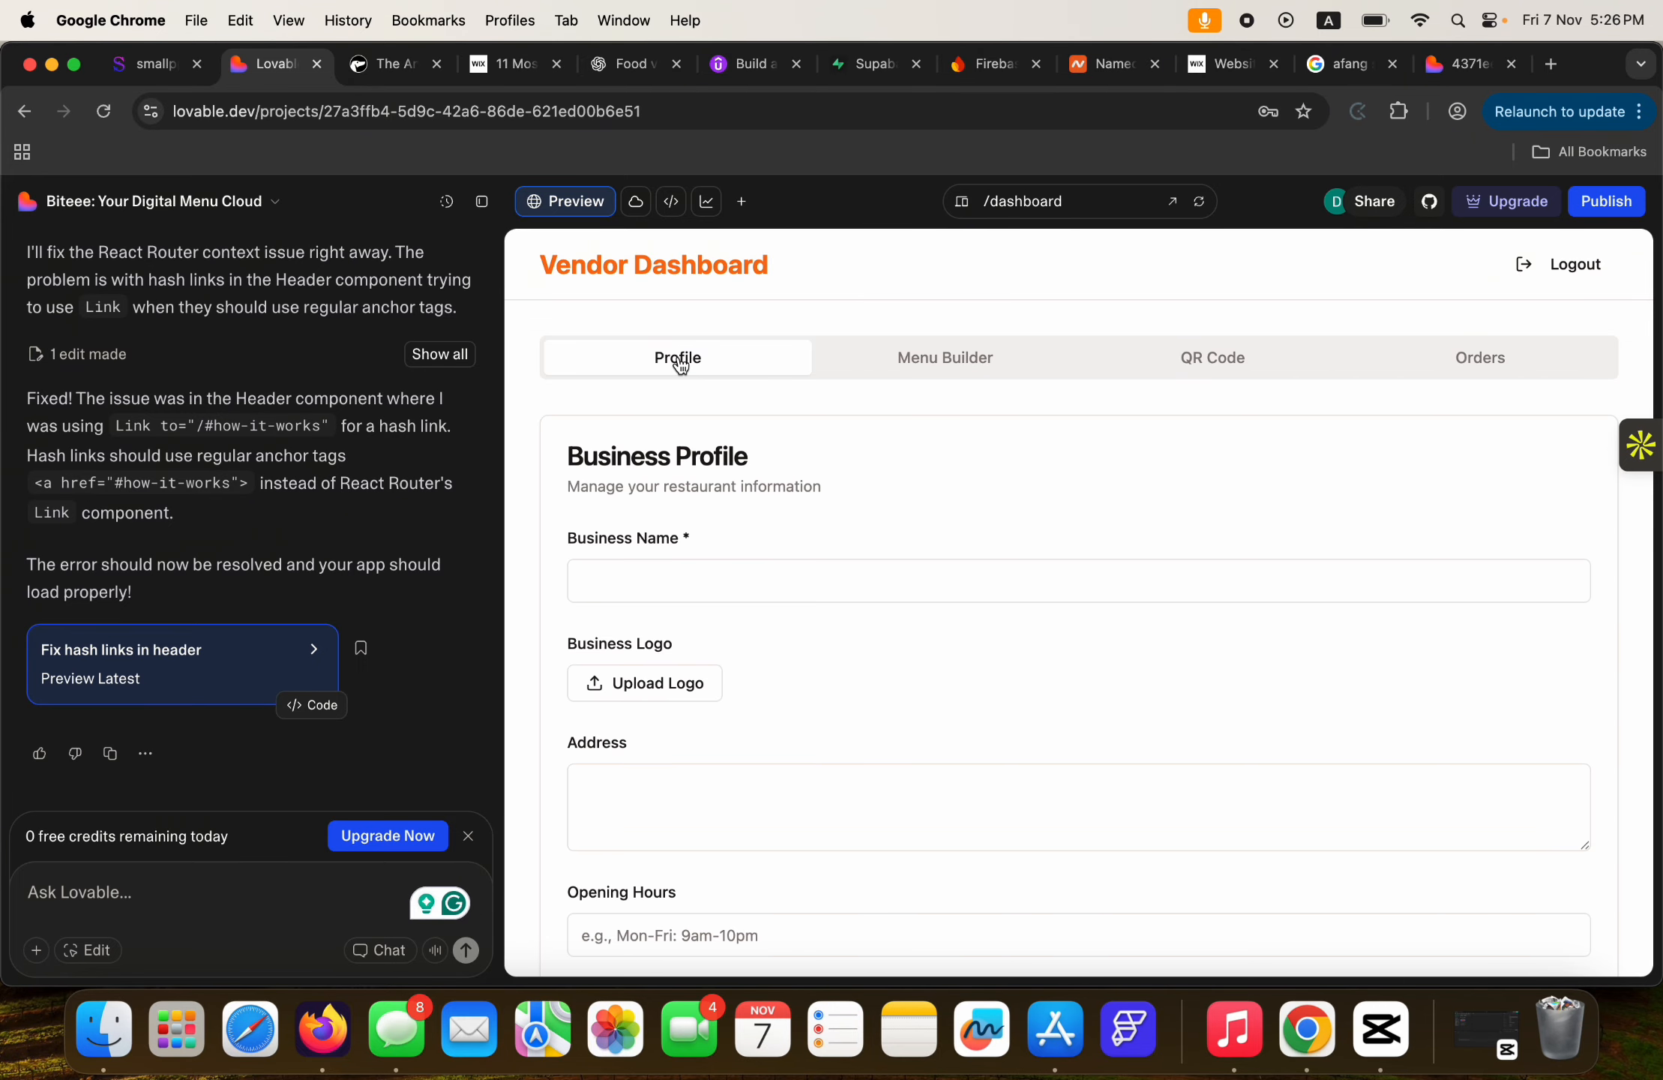
pyautogui.click(951, 364)
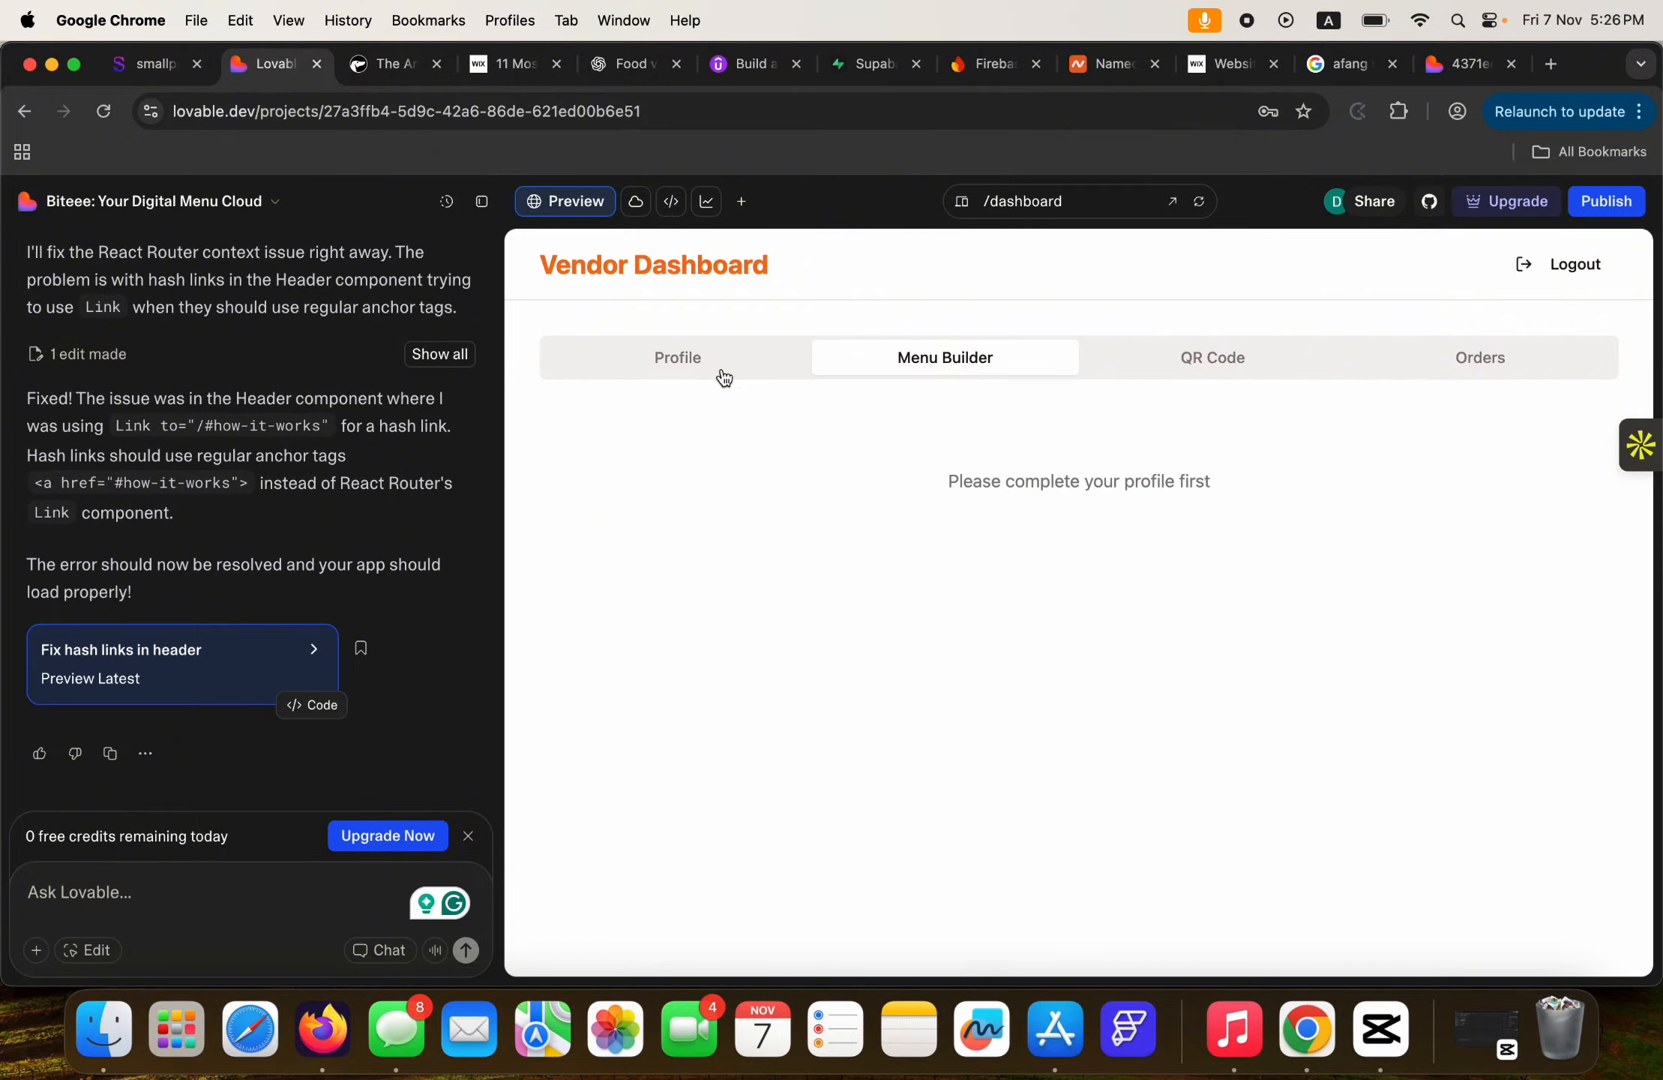
pyautogui.click(669, 373)
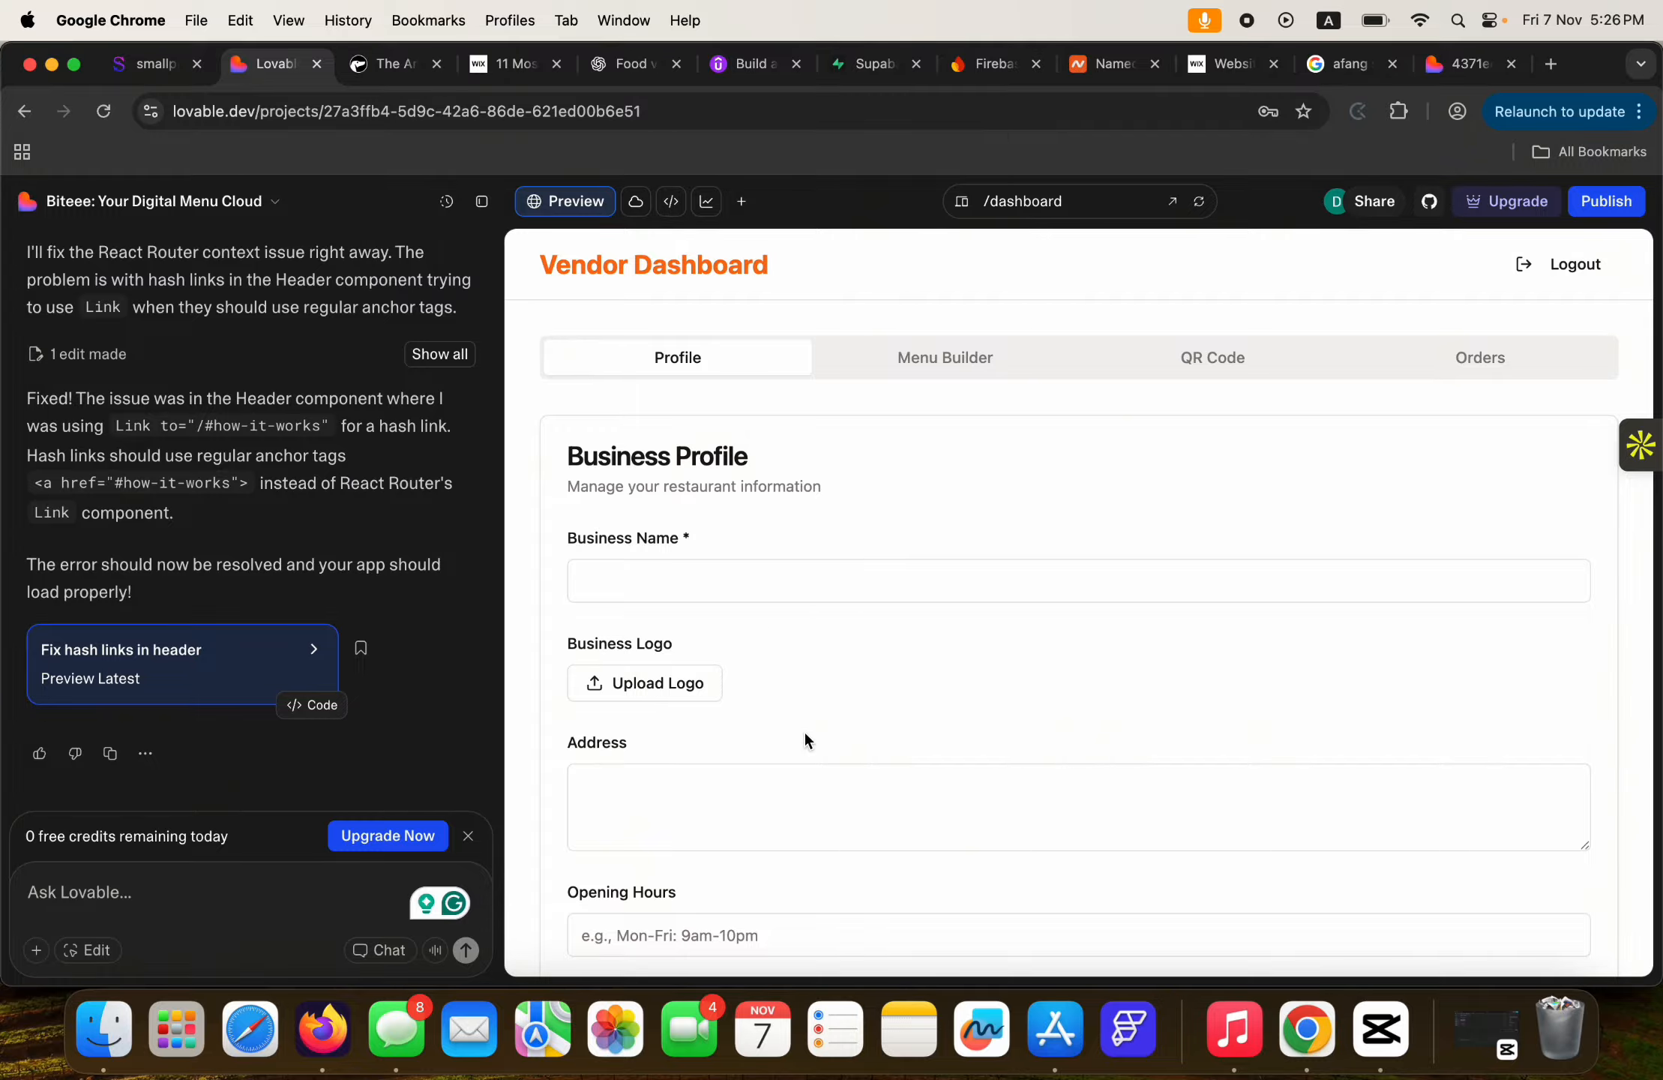
# Scroll back to the Vendor Dashboard header and open a new blank Chrome tab.
pyautogui.scroll(-5, 805, 735)
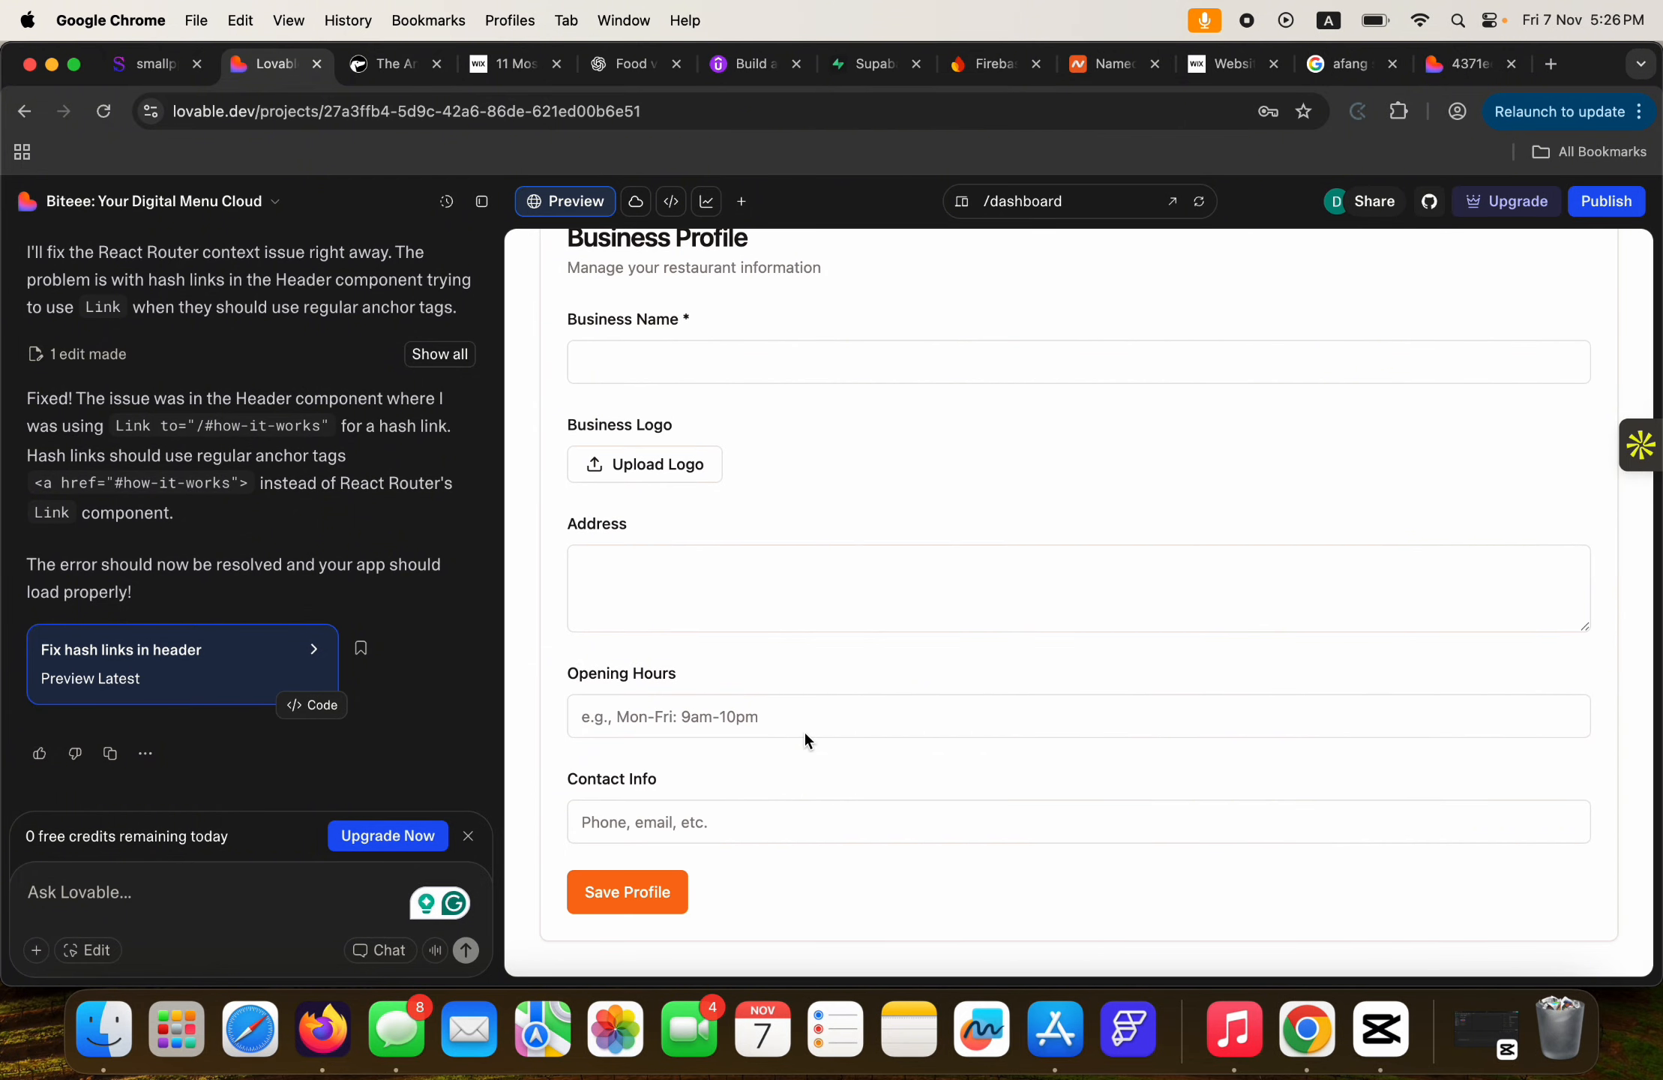
pyautogui.scroll(5, 804, 734)
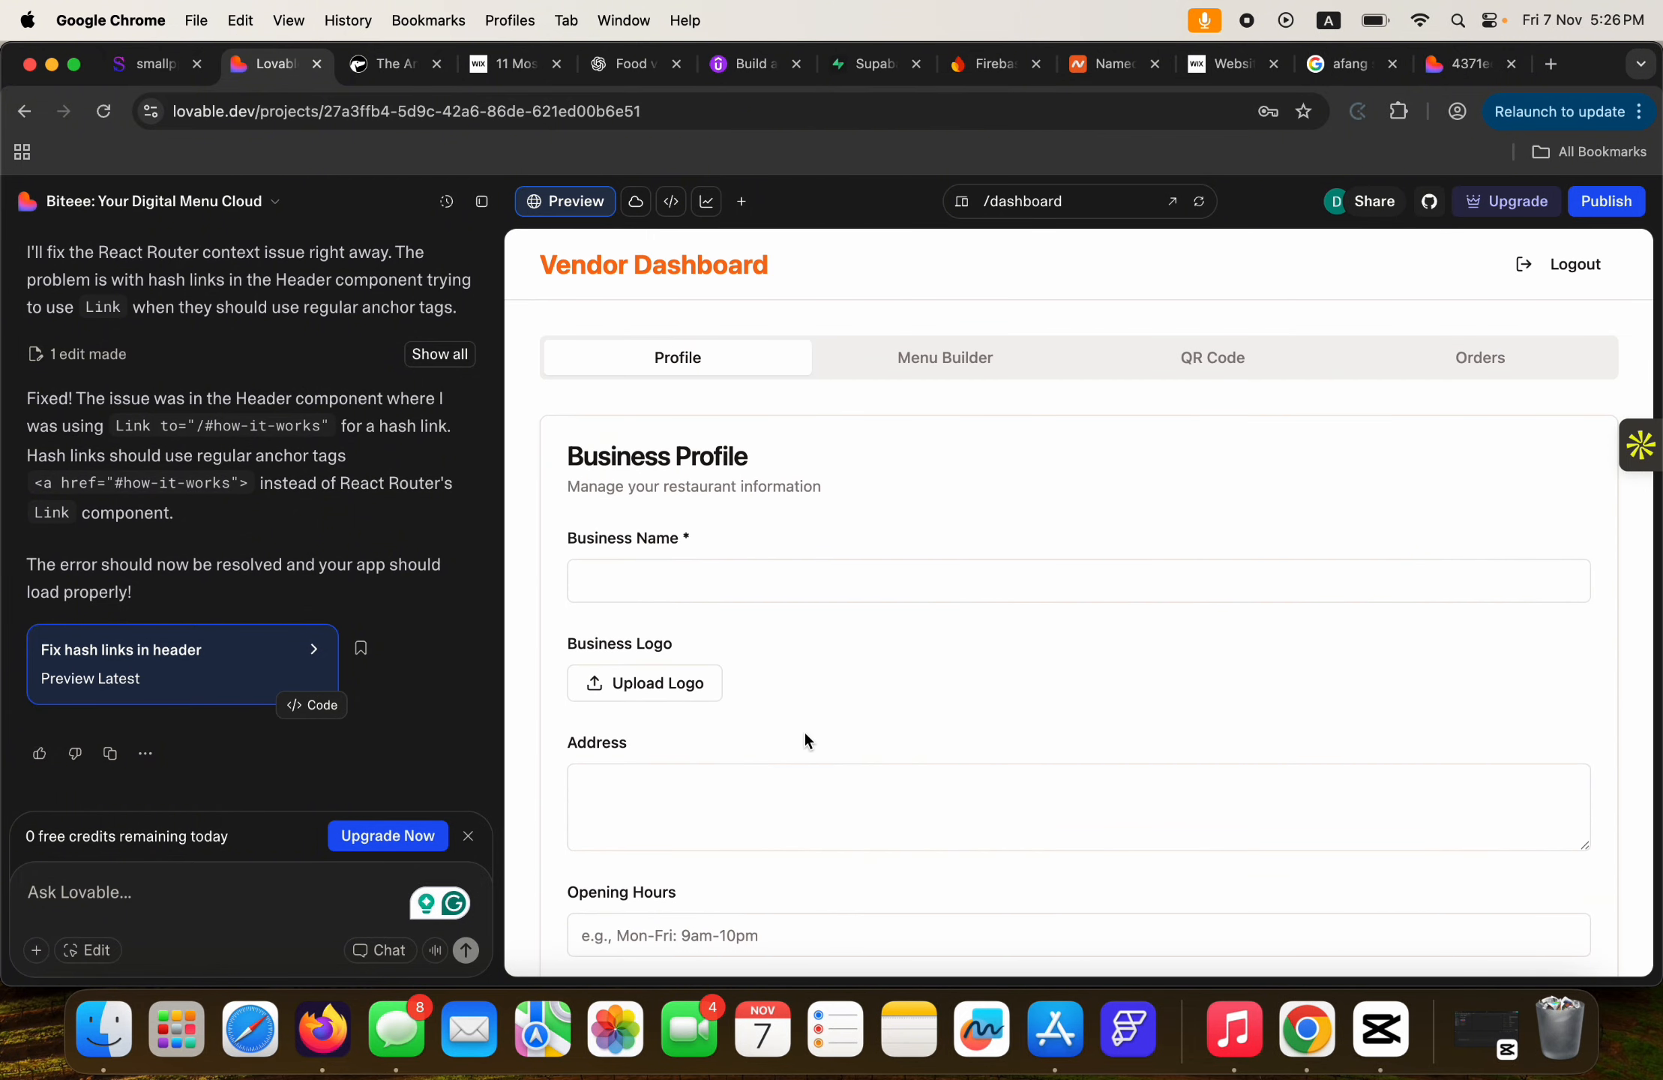
pyautogui.click(1551, 64)
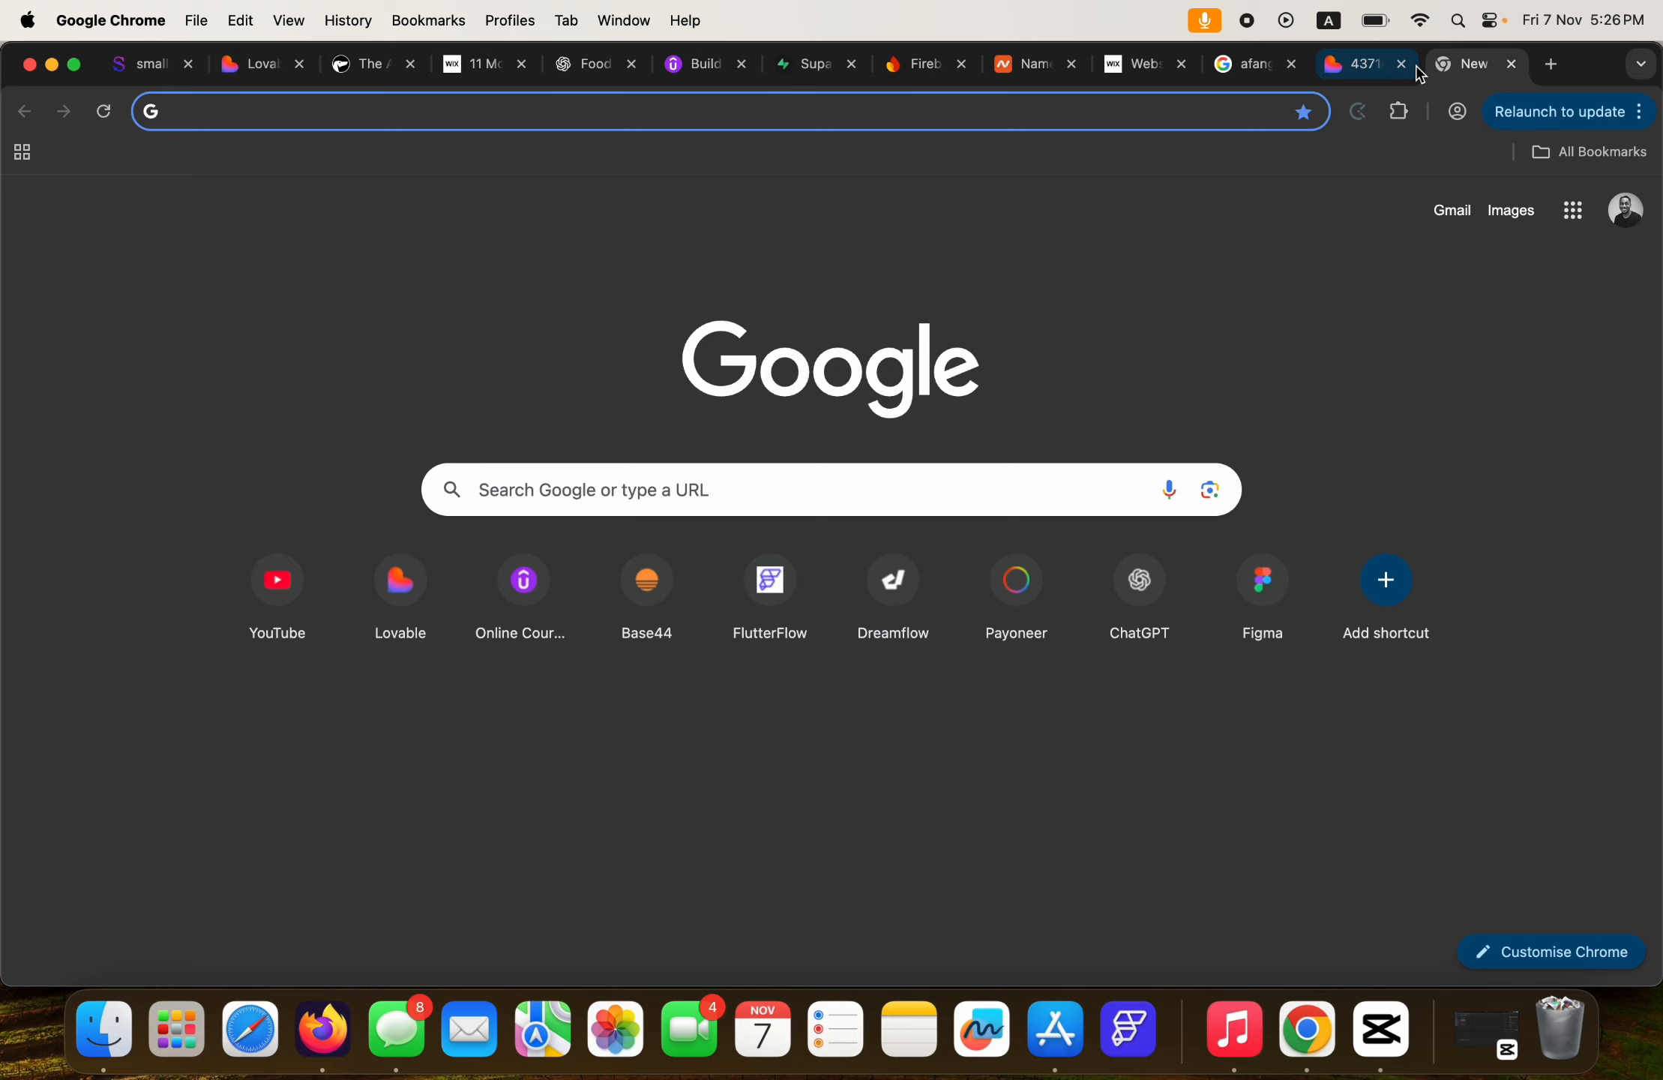
# Search Google for 'burger king' and show the image results.
pyautogui.click(1127, 128)
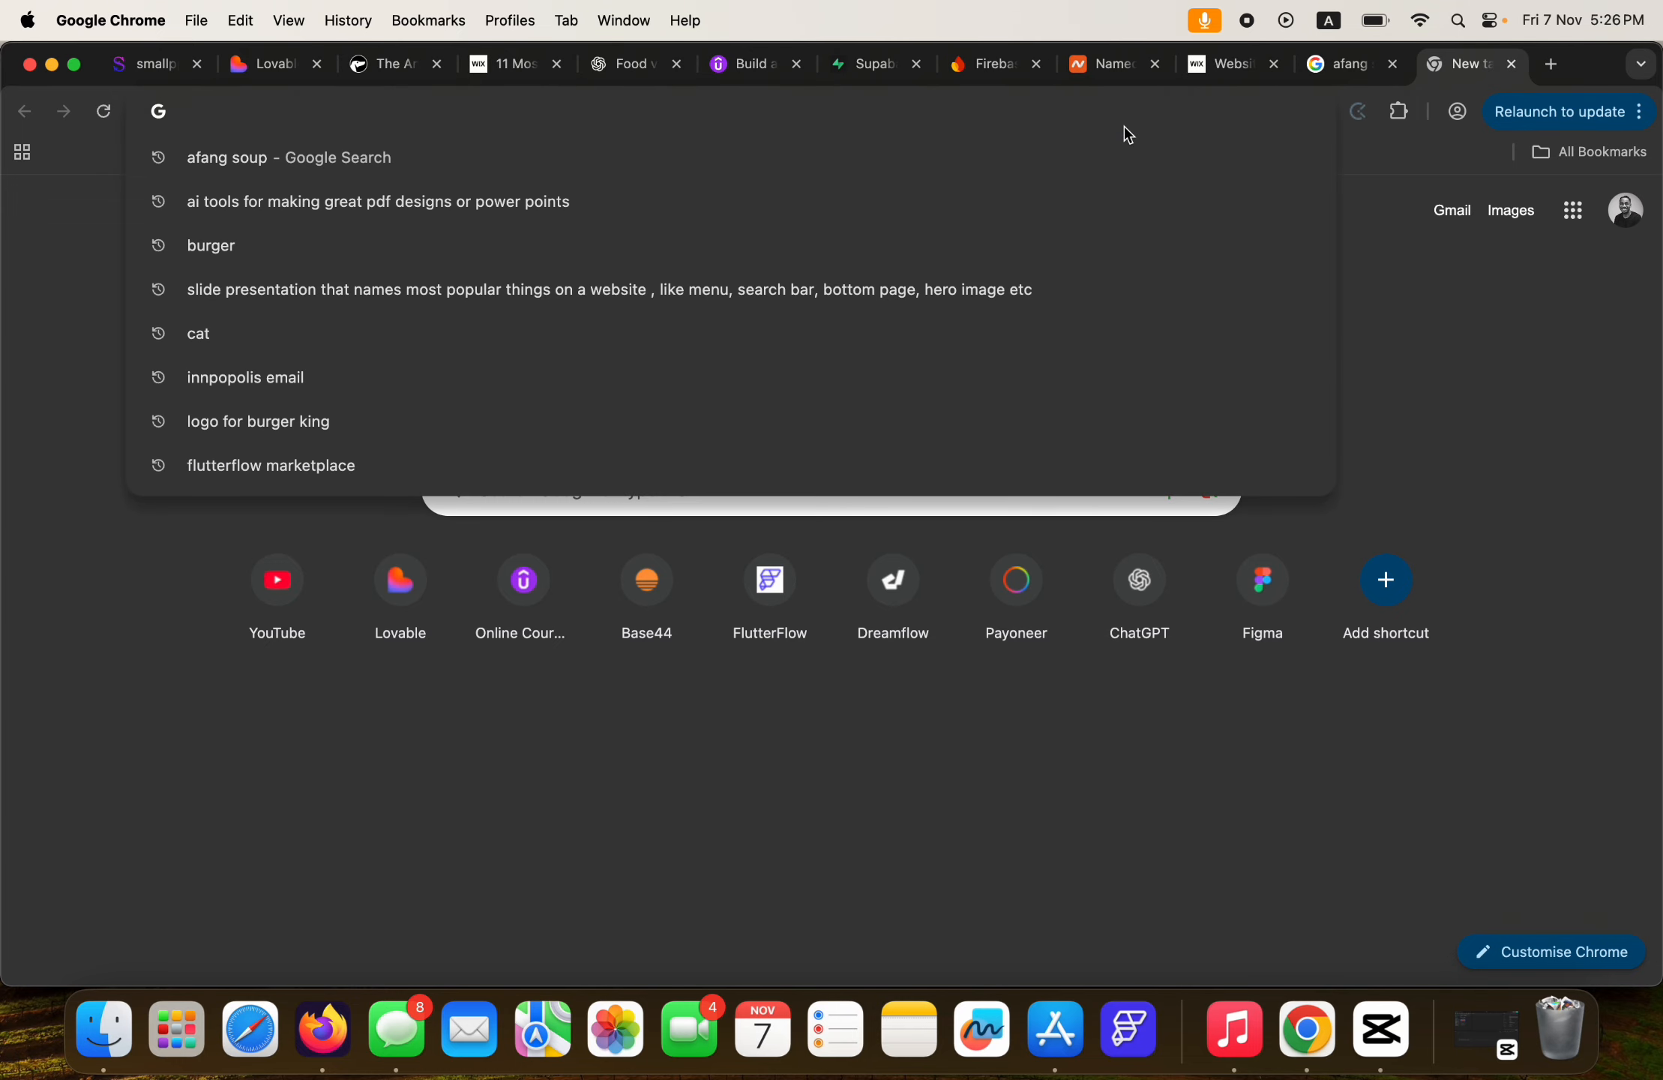
pyautogui.write('burger ')
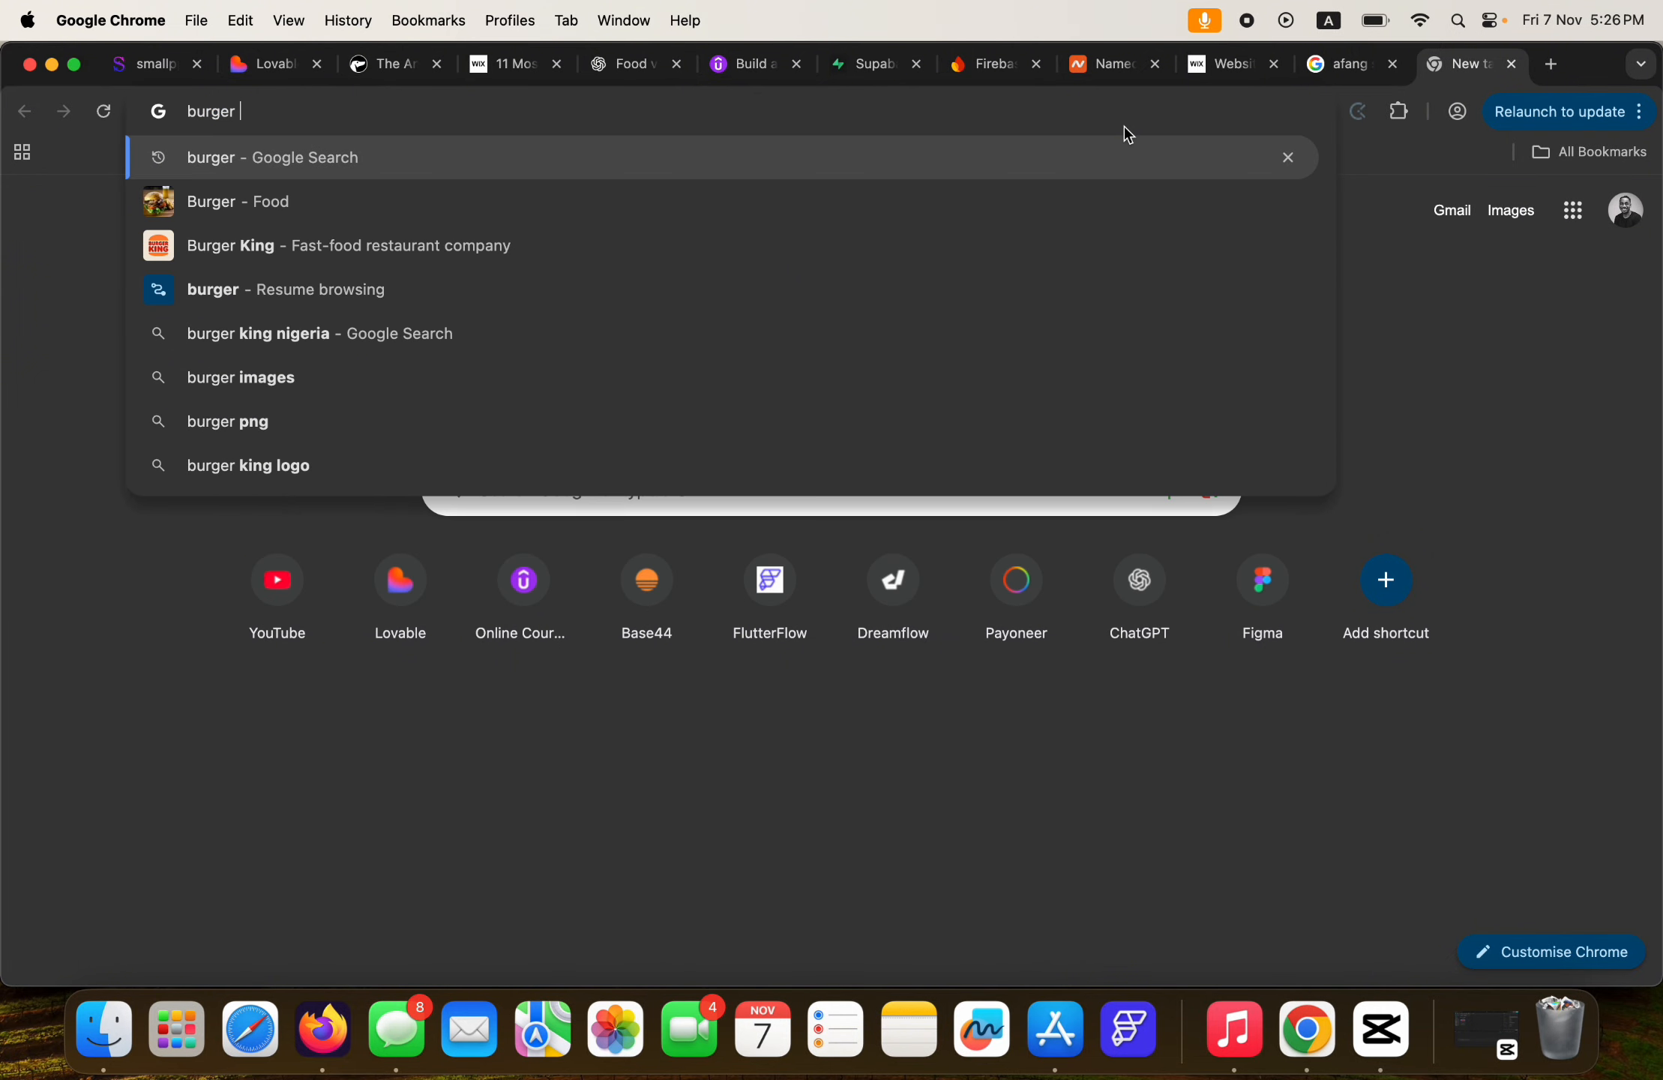
pyautogui.write('king')
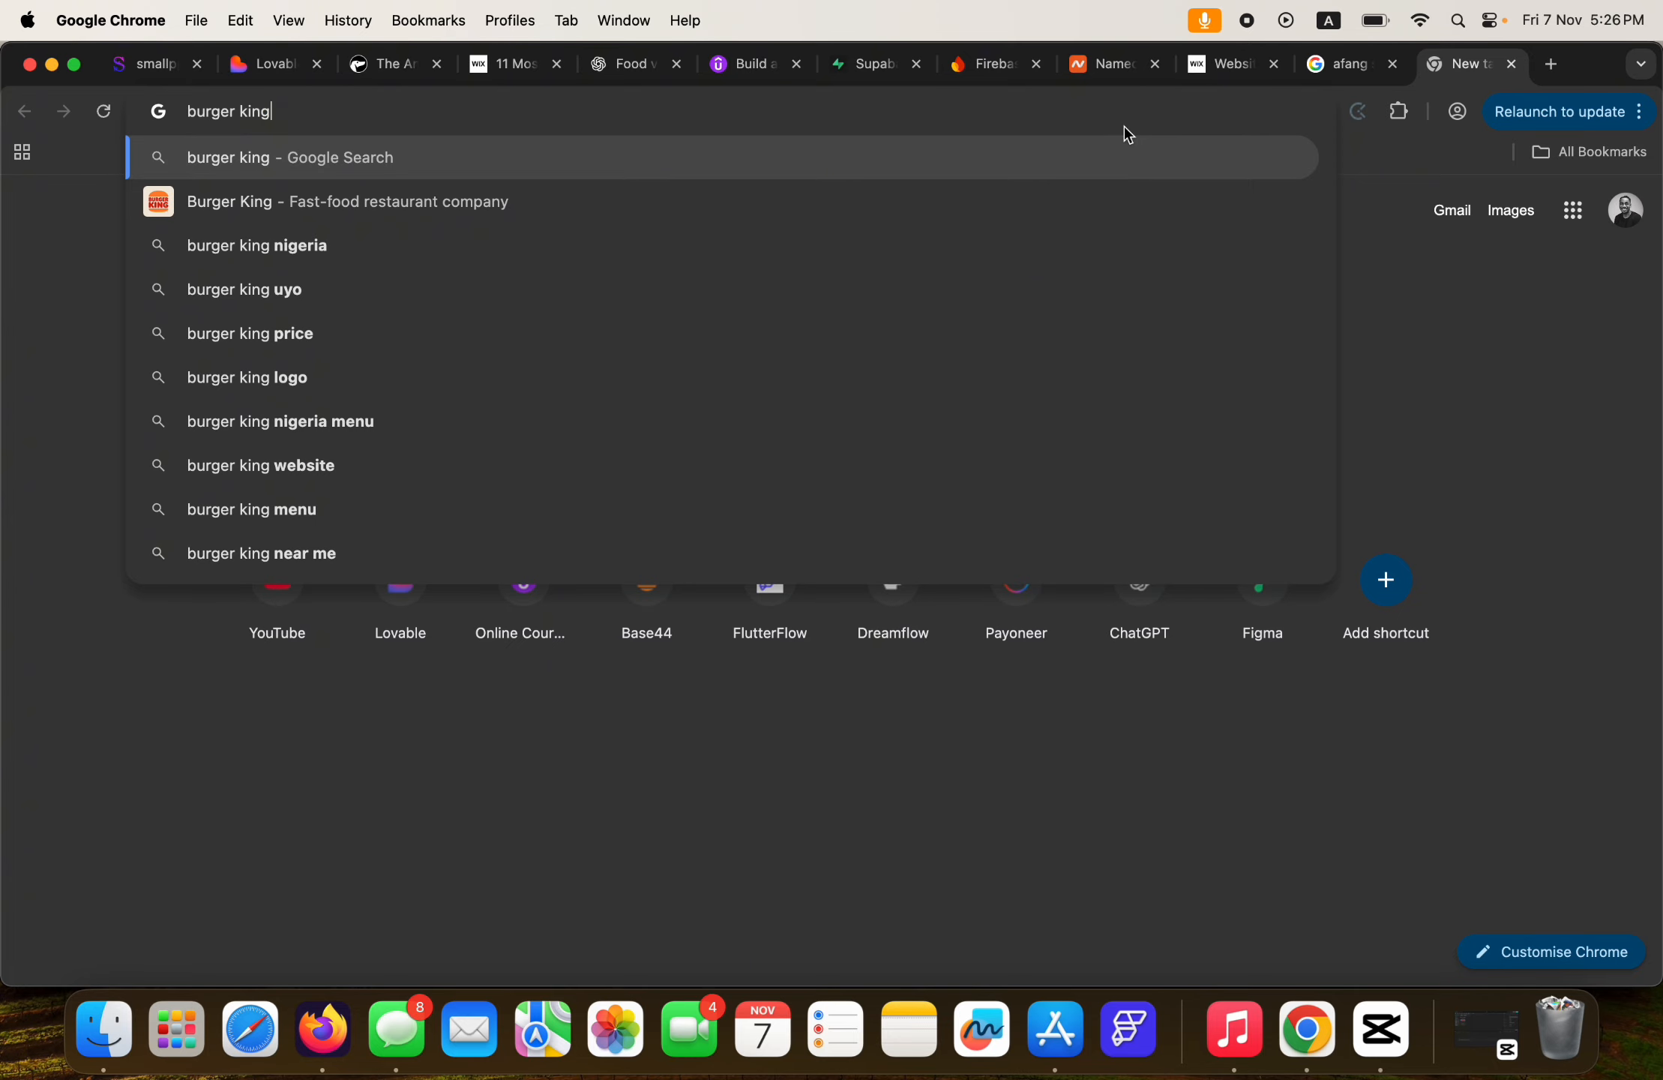
pyautogui.press('Return')
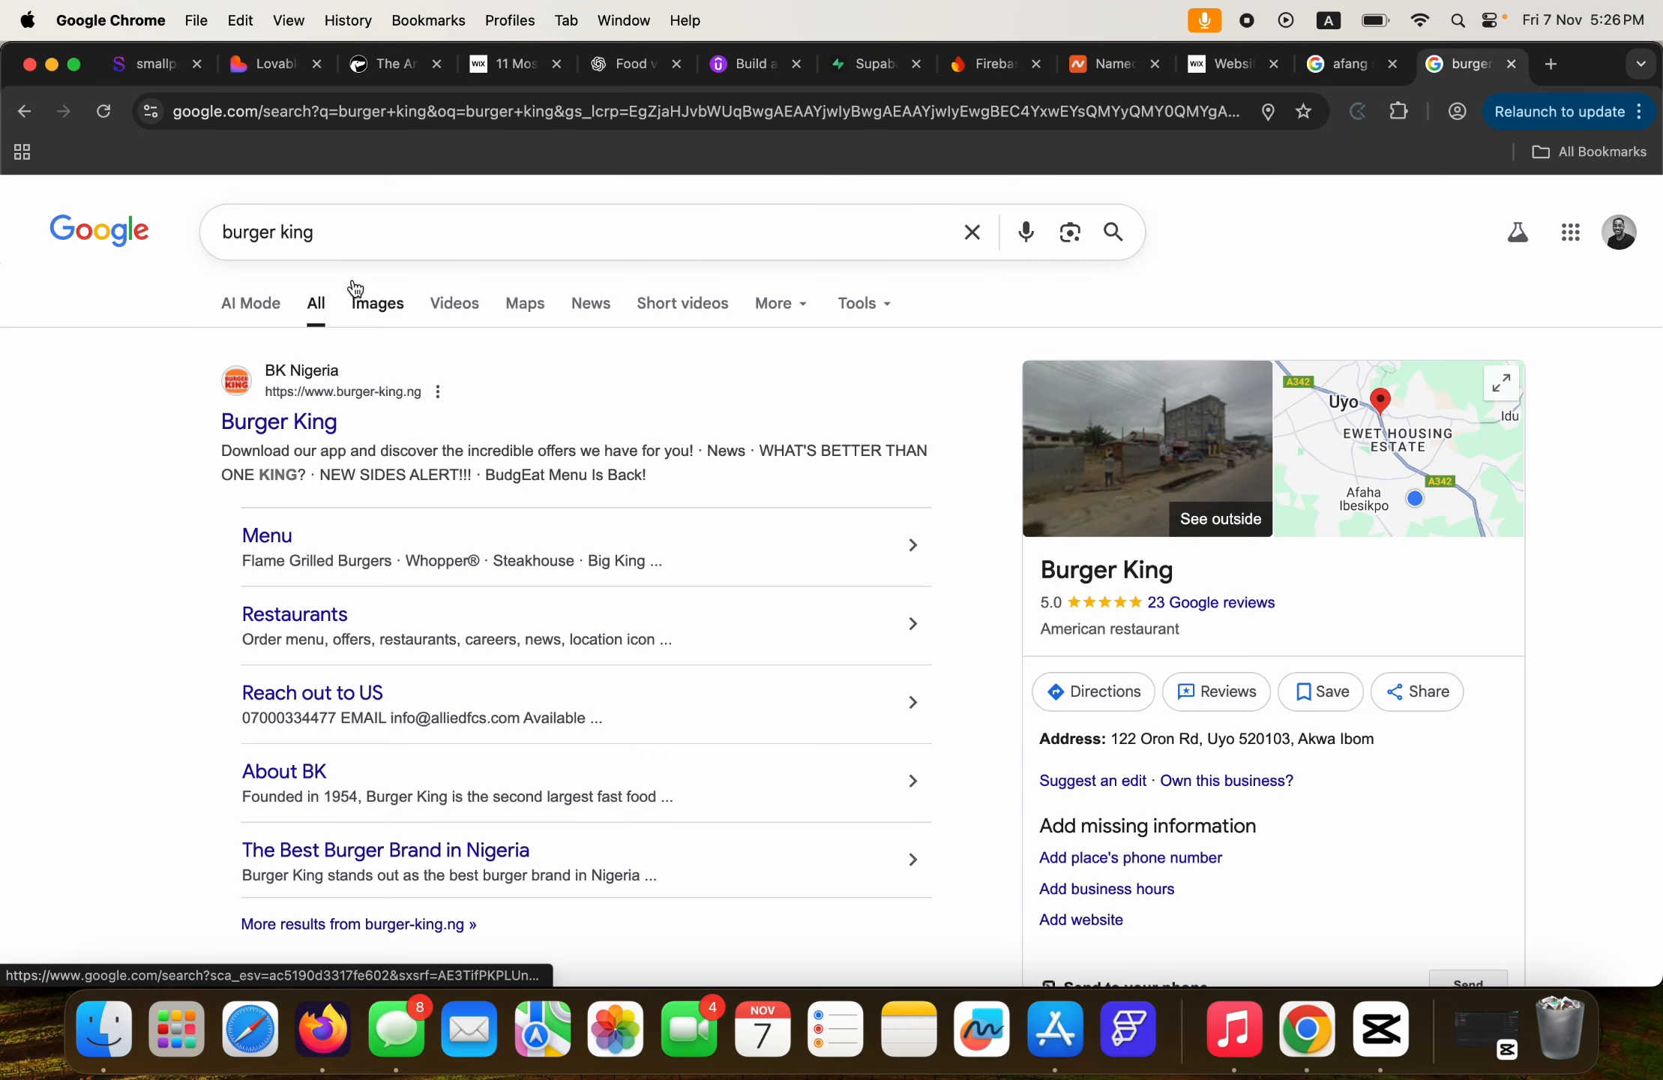
pyautogui.click(368, 303)
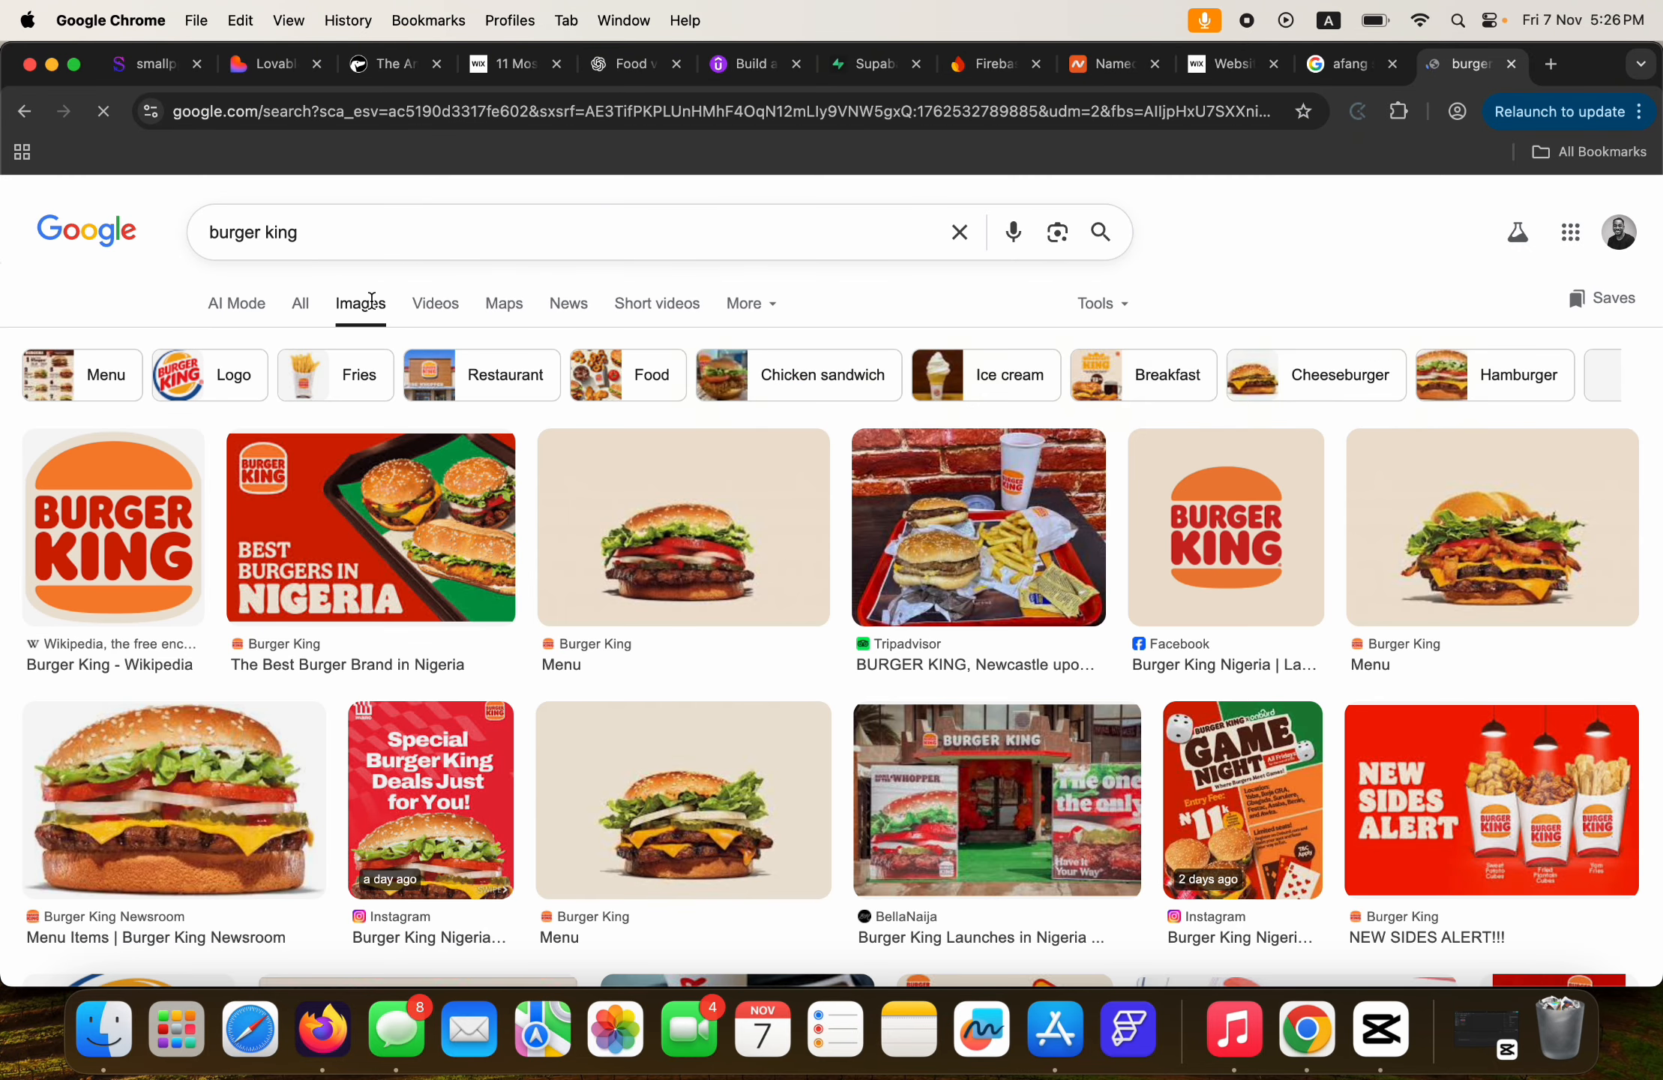
# Save the Wikipedia Burger King logo to Downloads as Burger_King_2020.svg.png.
pyautogui.click(135, 491)
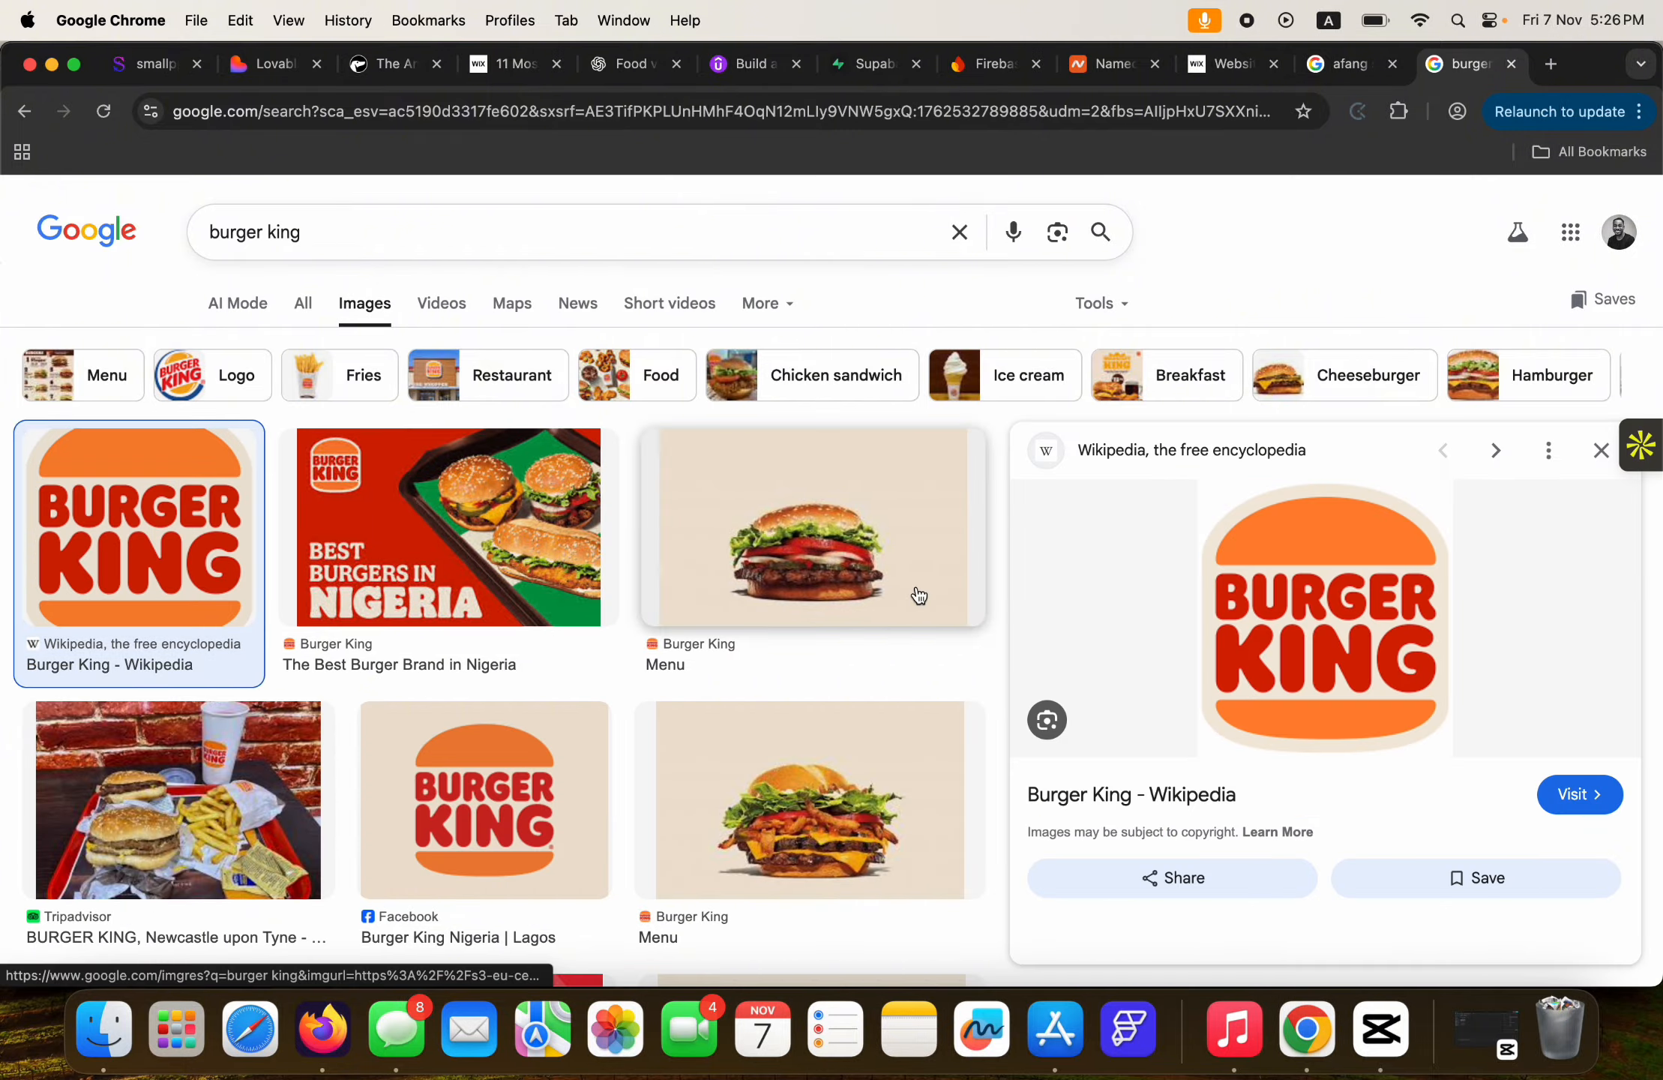
pyautogui.rightClick(1329, 606)
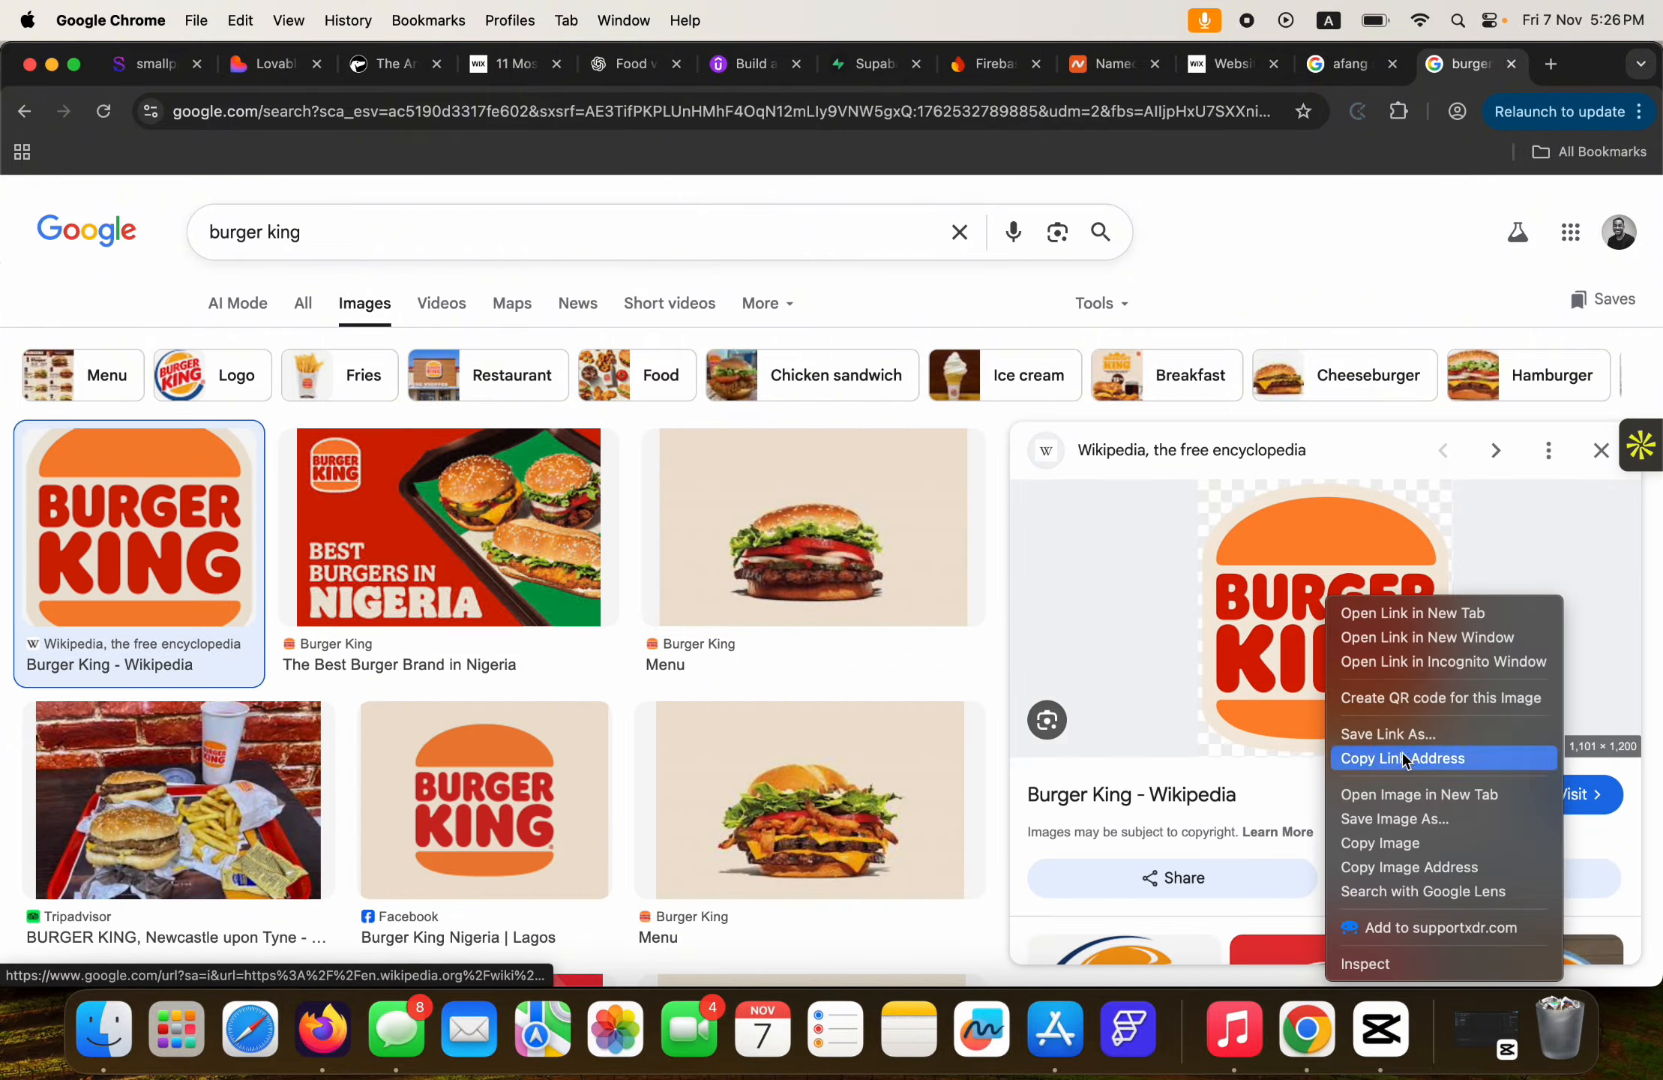
pyautogui.click(1383, 818)
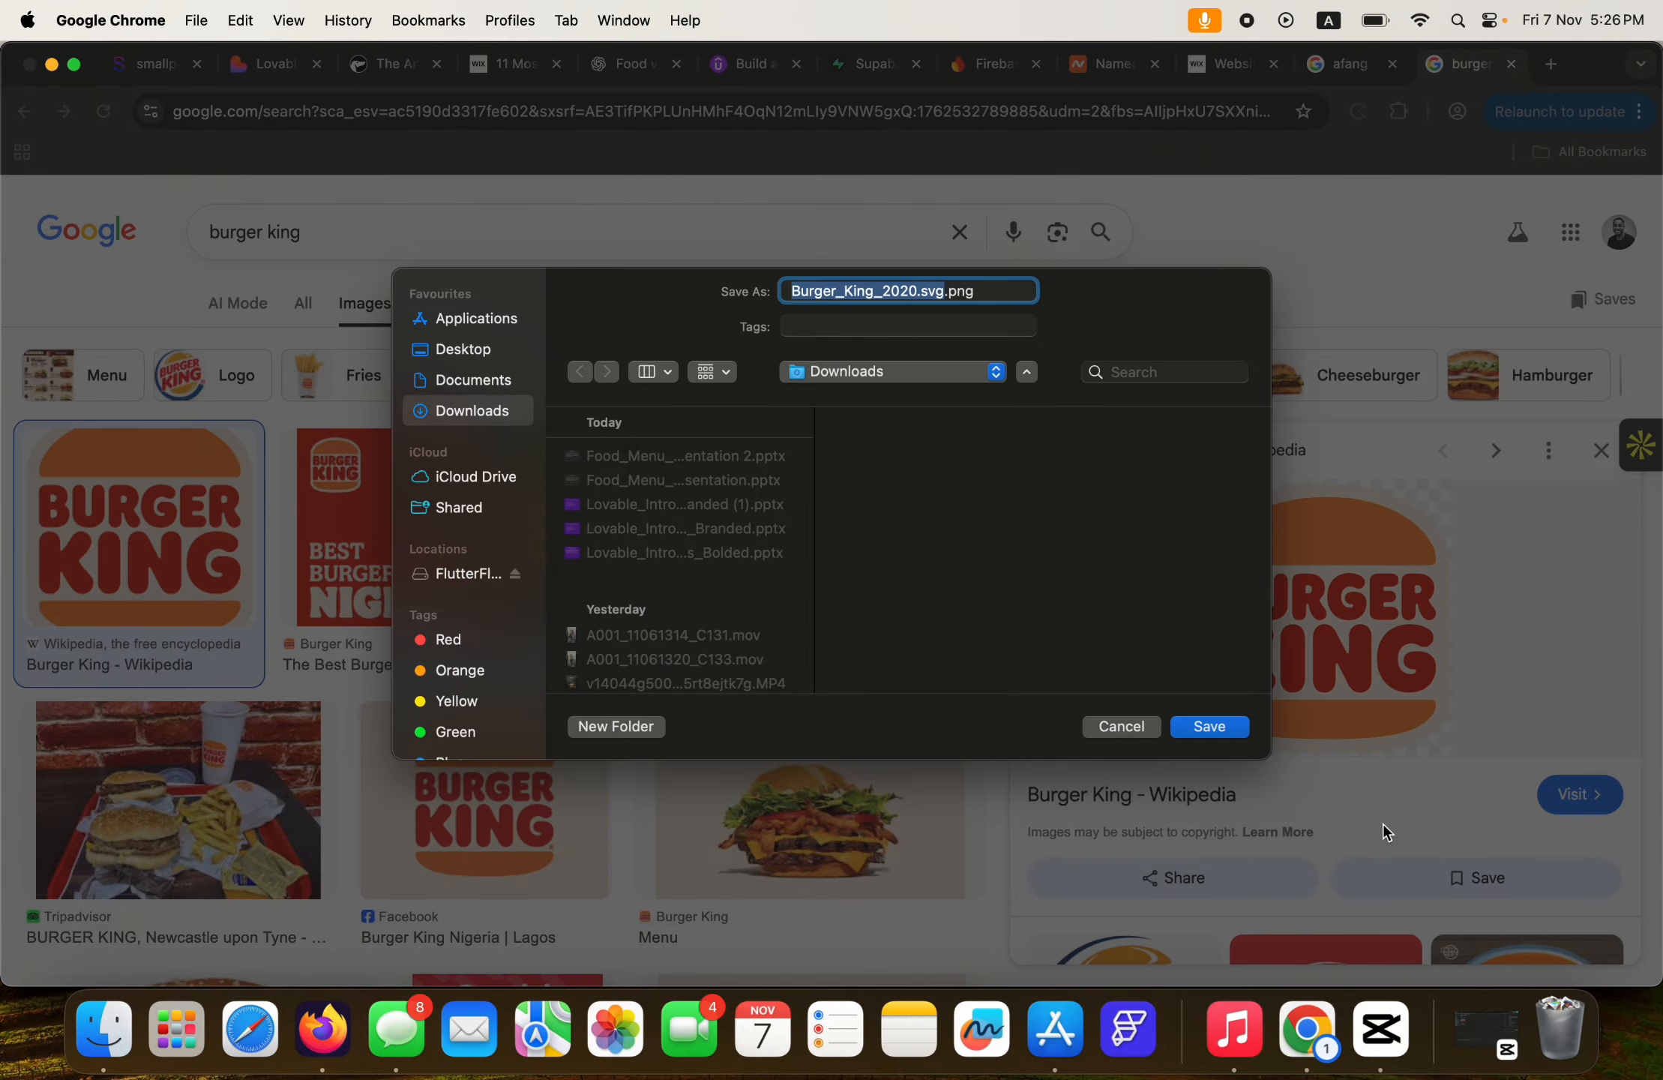
pyautogui.click(1212, 725)
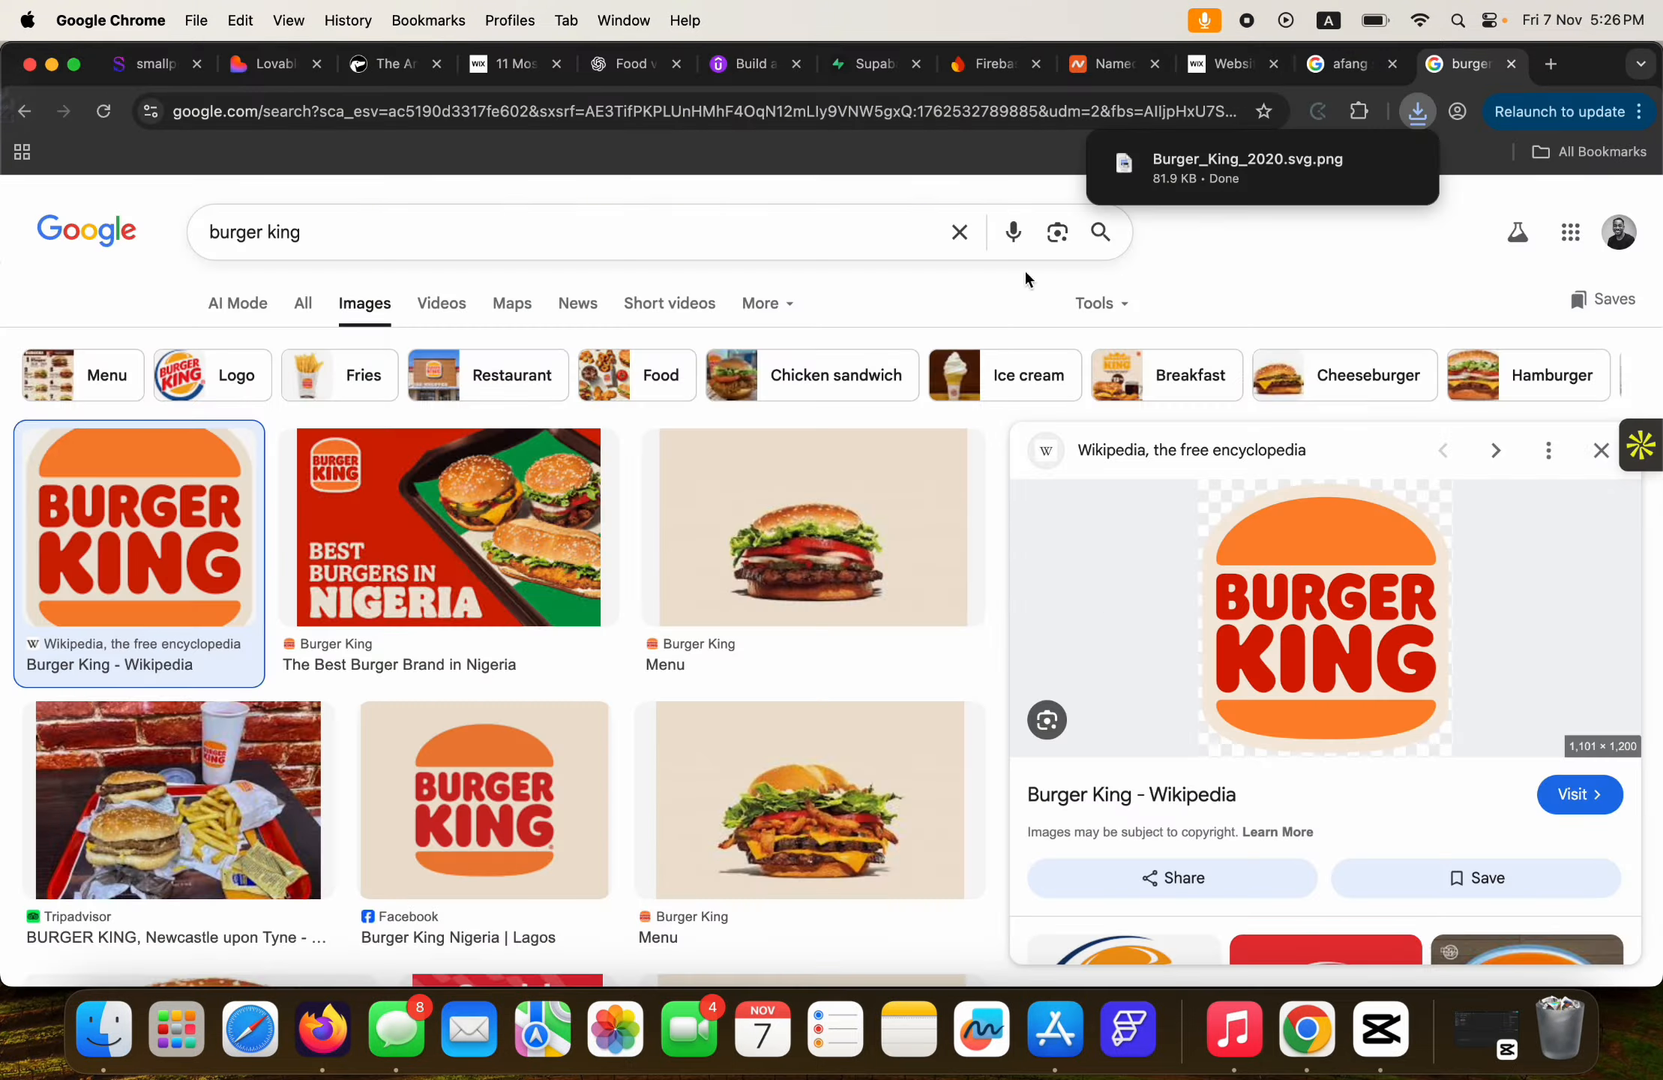
# Back in Lovable, enter 'Burger King' as the Business Name and start the logo upload.
pyautogui.click(263, 66)
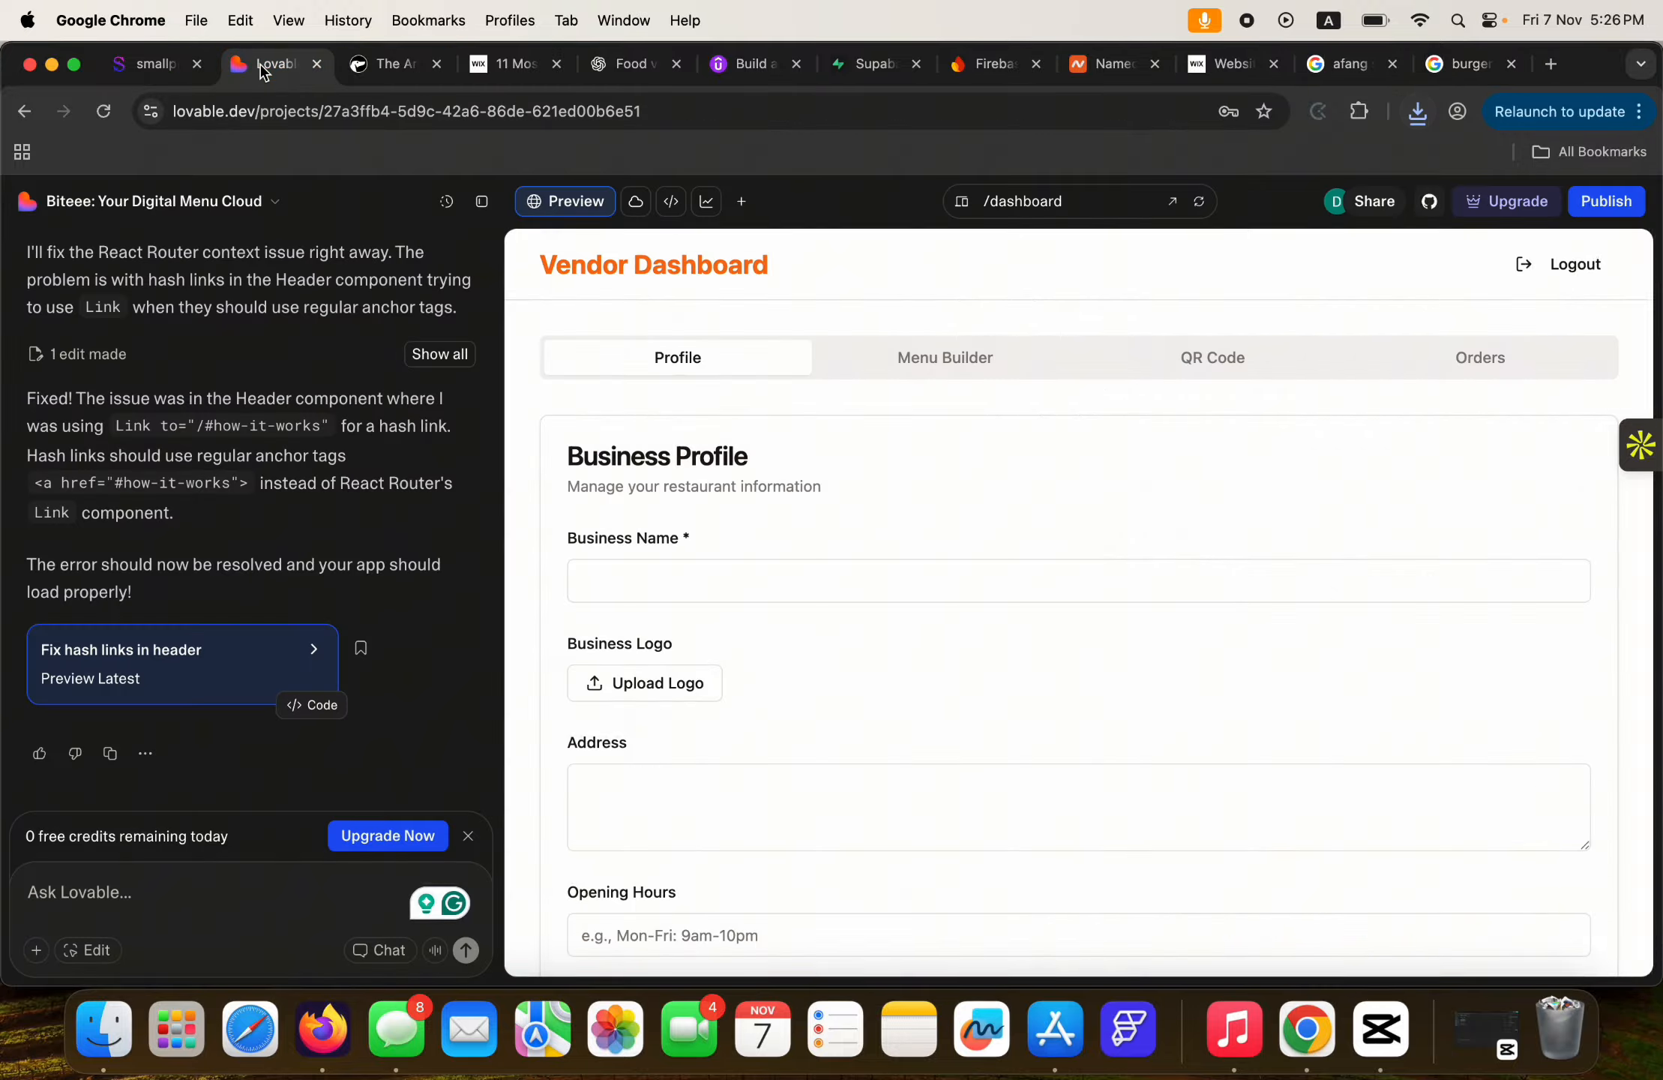
pyautogui.click(642, 586)
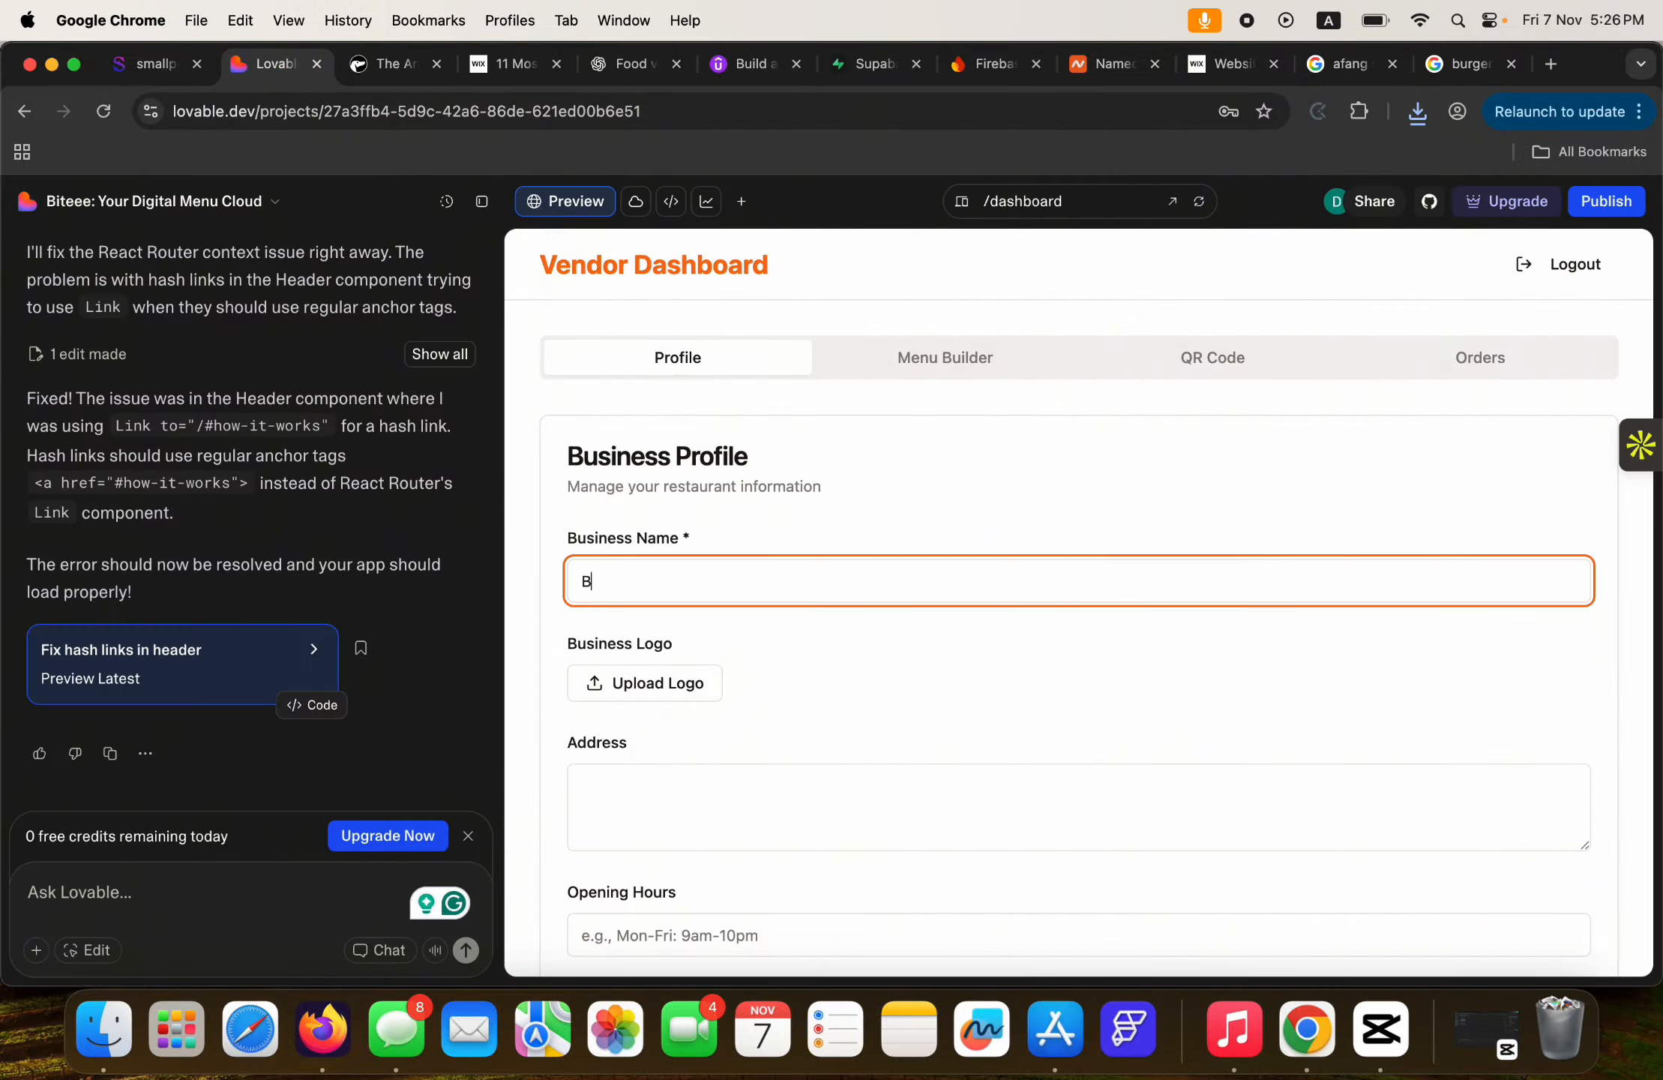
pyautogui.write('Burger King')
pyautogui.click(672, 699)
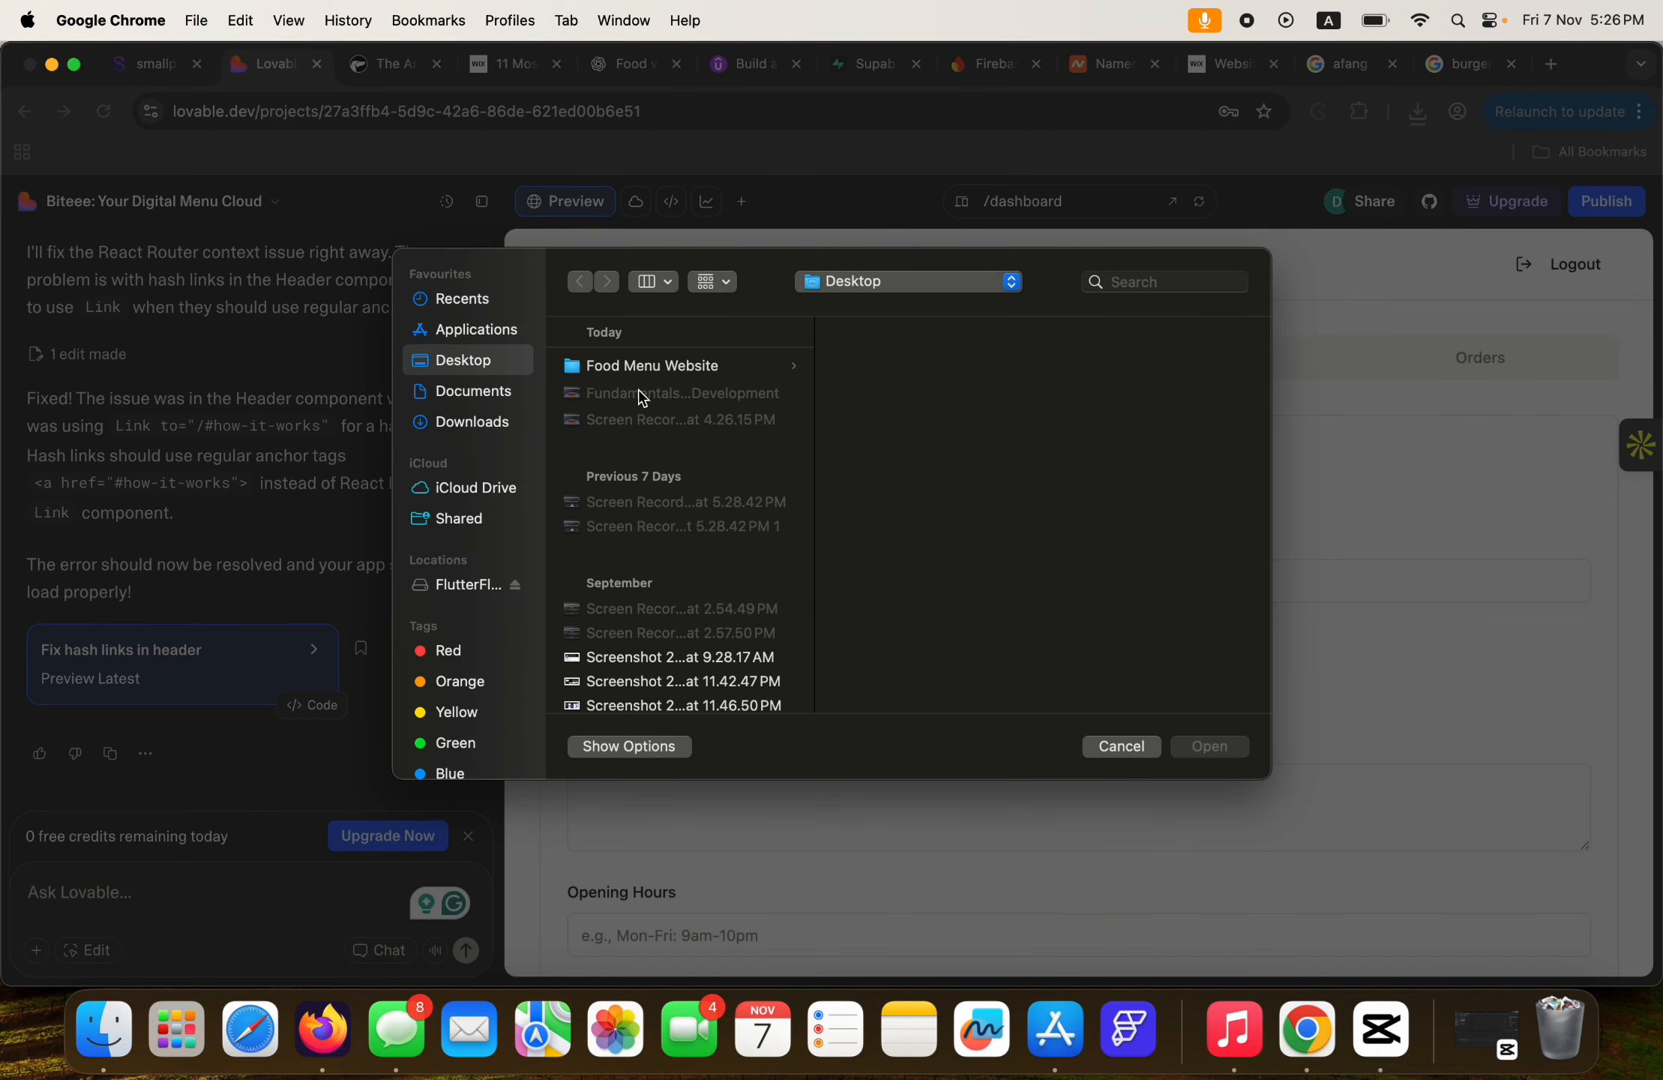
# Choose Burger_King_2020.svg.png from Downloads as the Business Logo.
pyautogui.click(462, 301)
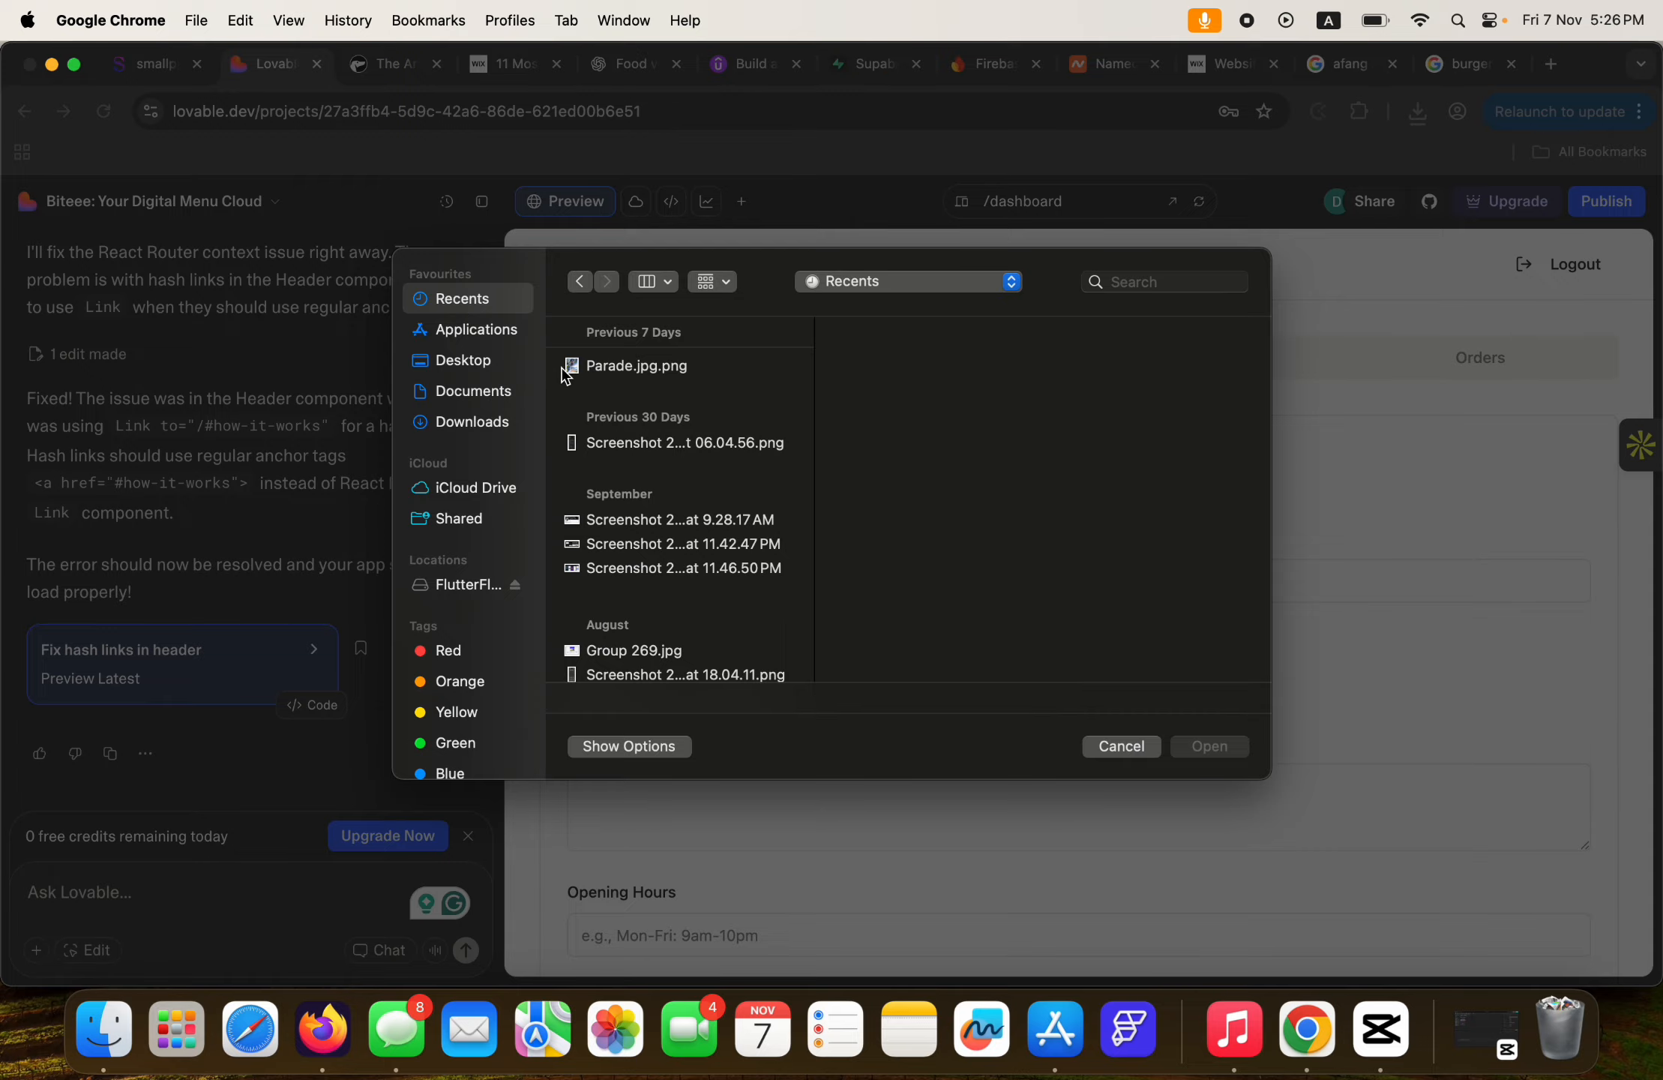
pyautogui.click(463, 423)
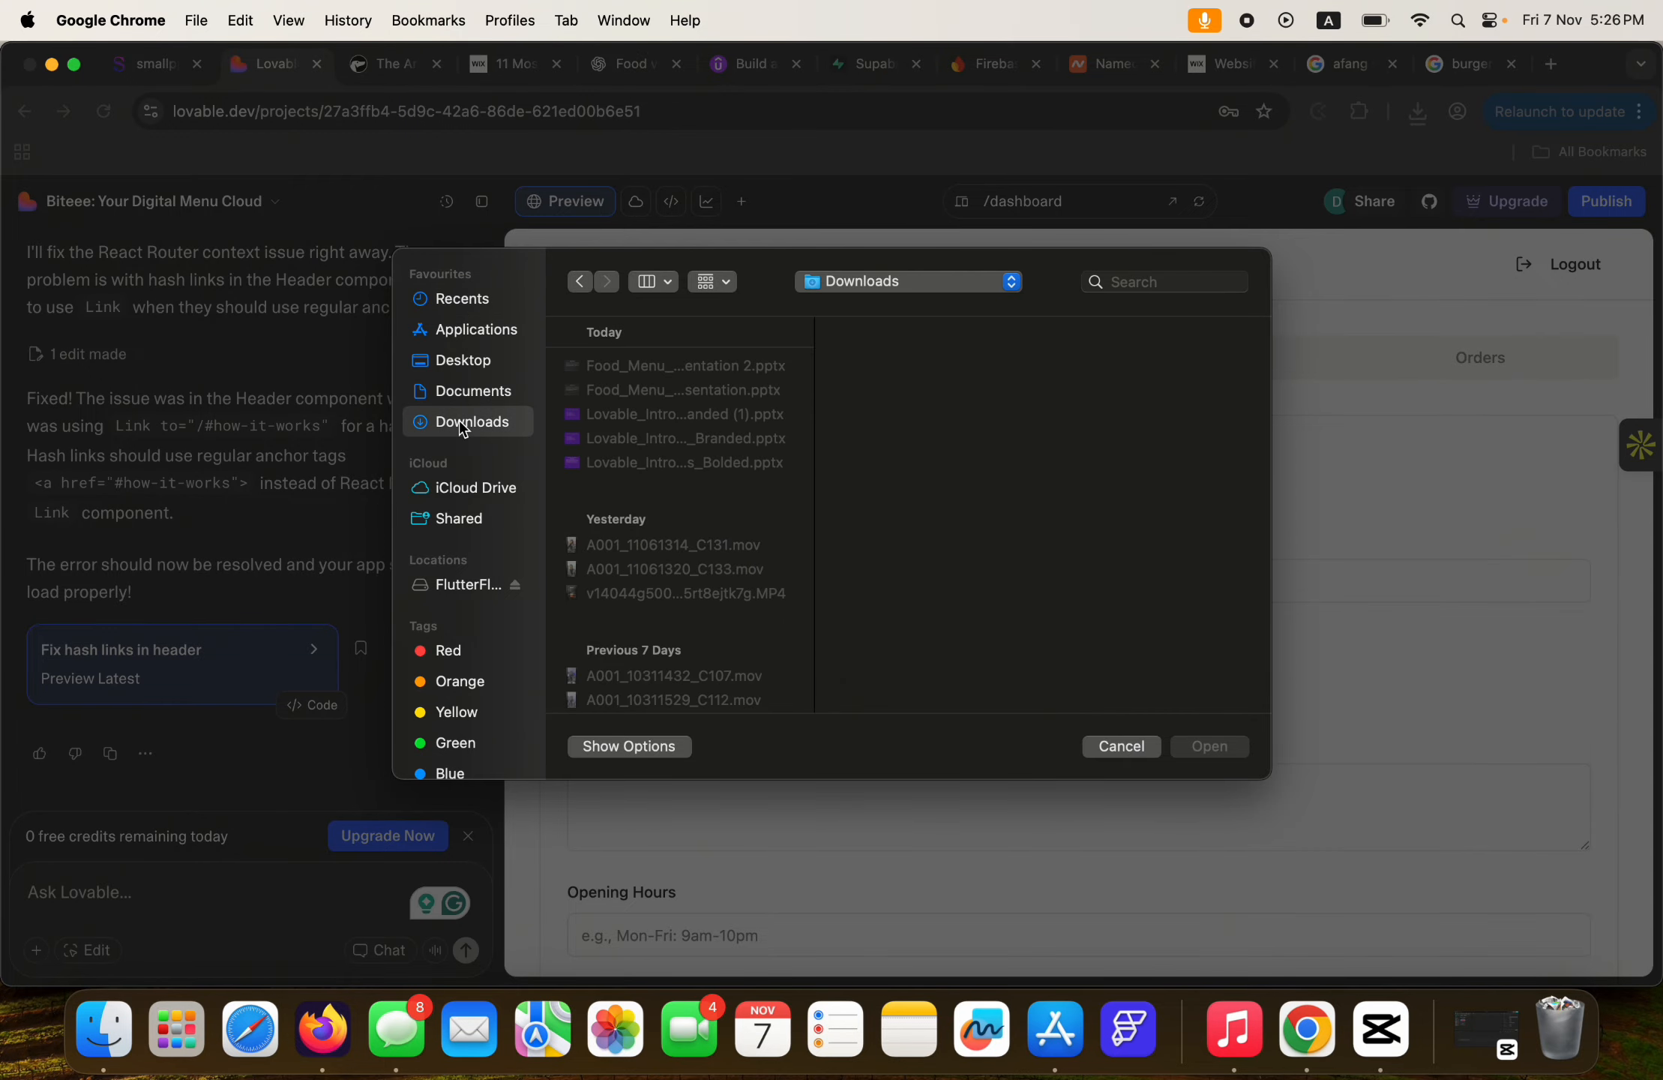
pyautogui.click(617, 371)
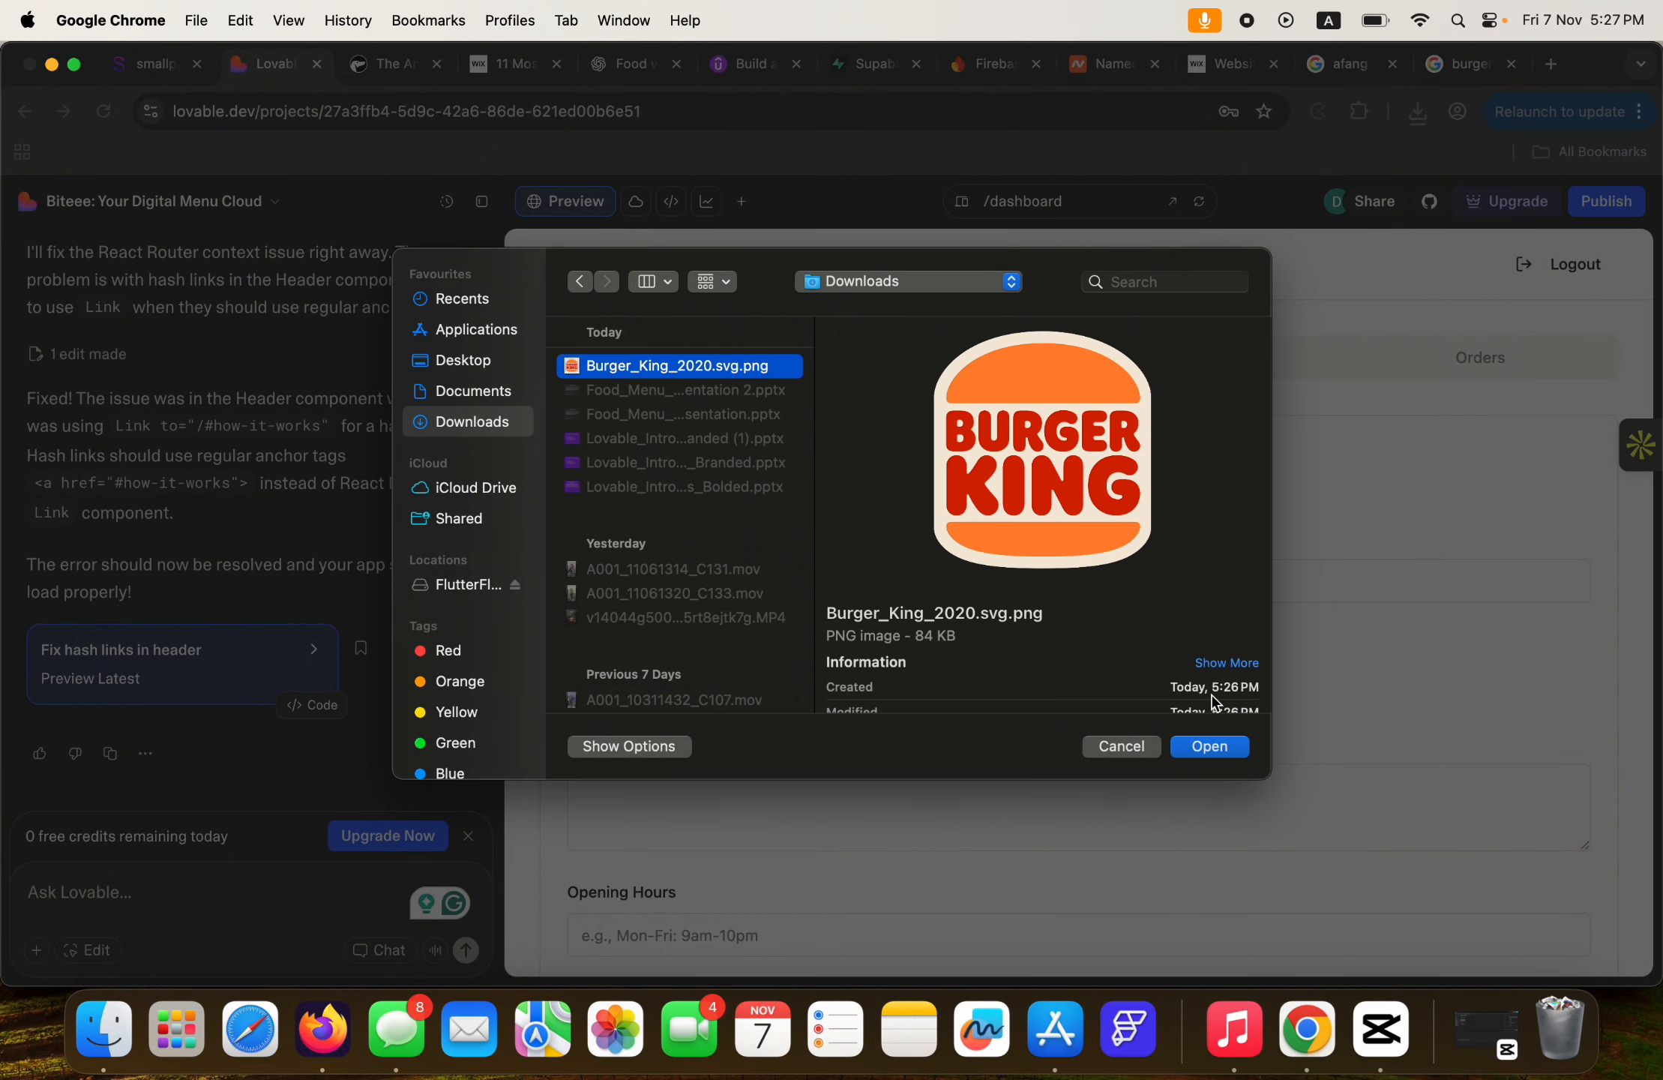
pyautogui.click(1210, 747)
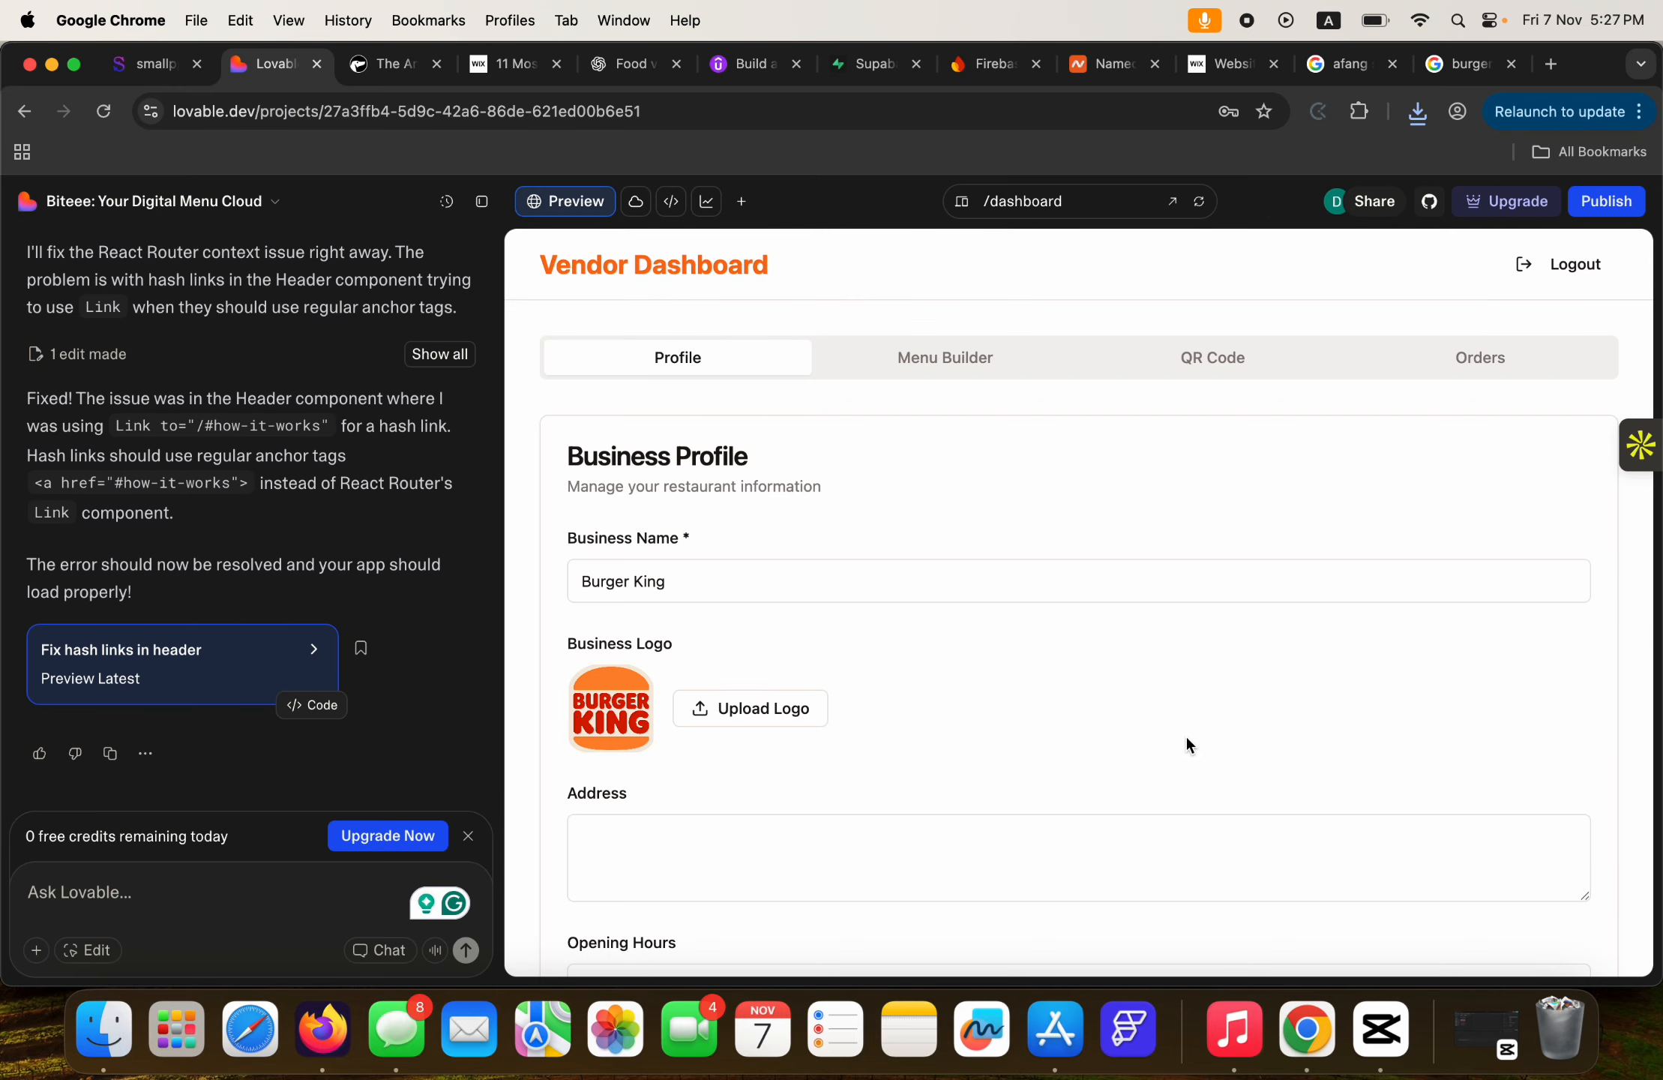
# Copy the Burger King address from Google's details panel into the Address field.
pyautogui.scroll(-3, 928, 687)
pyautogui.click(694, 649)
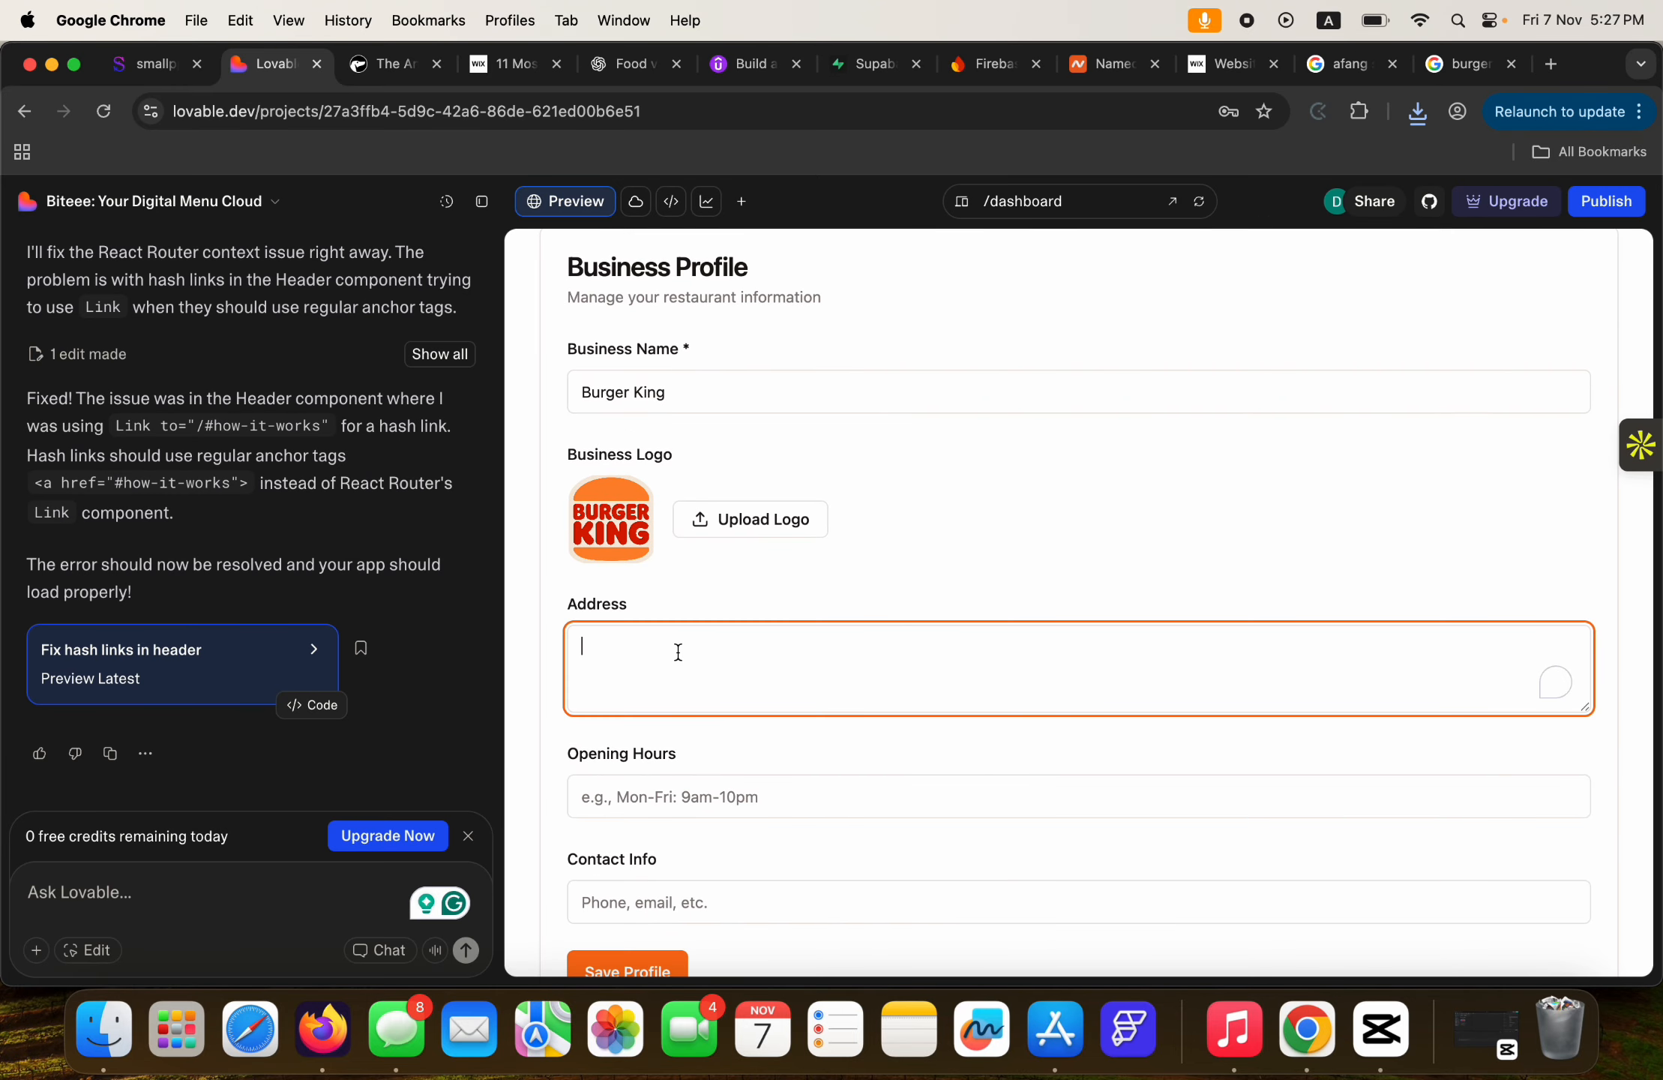
pyautogui.click(1443, 75)
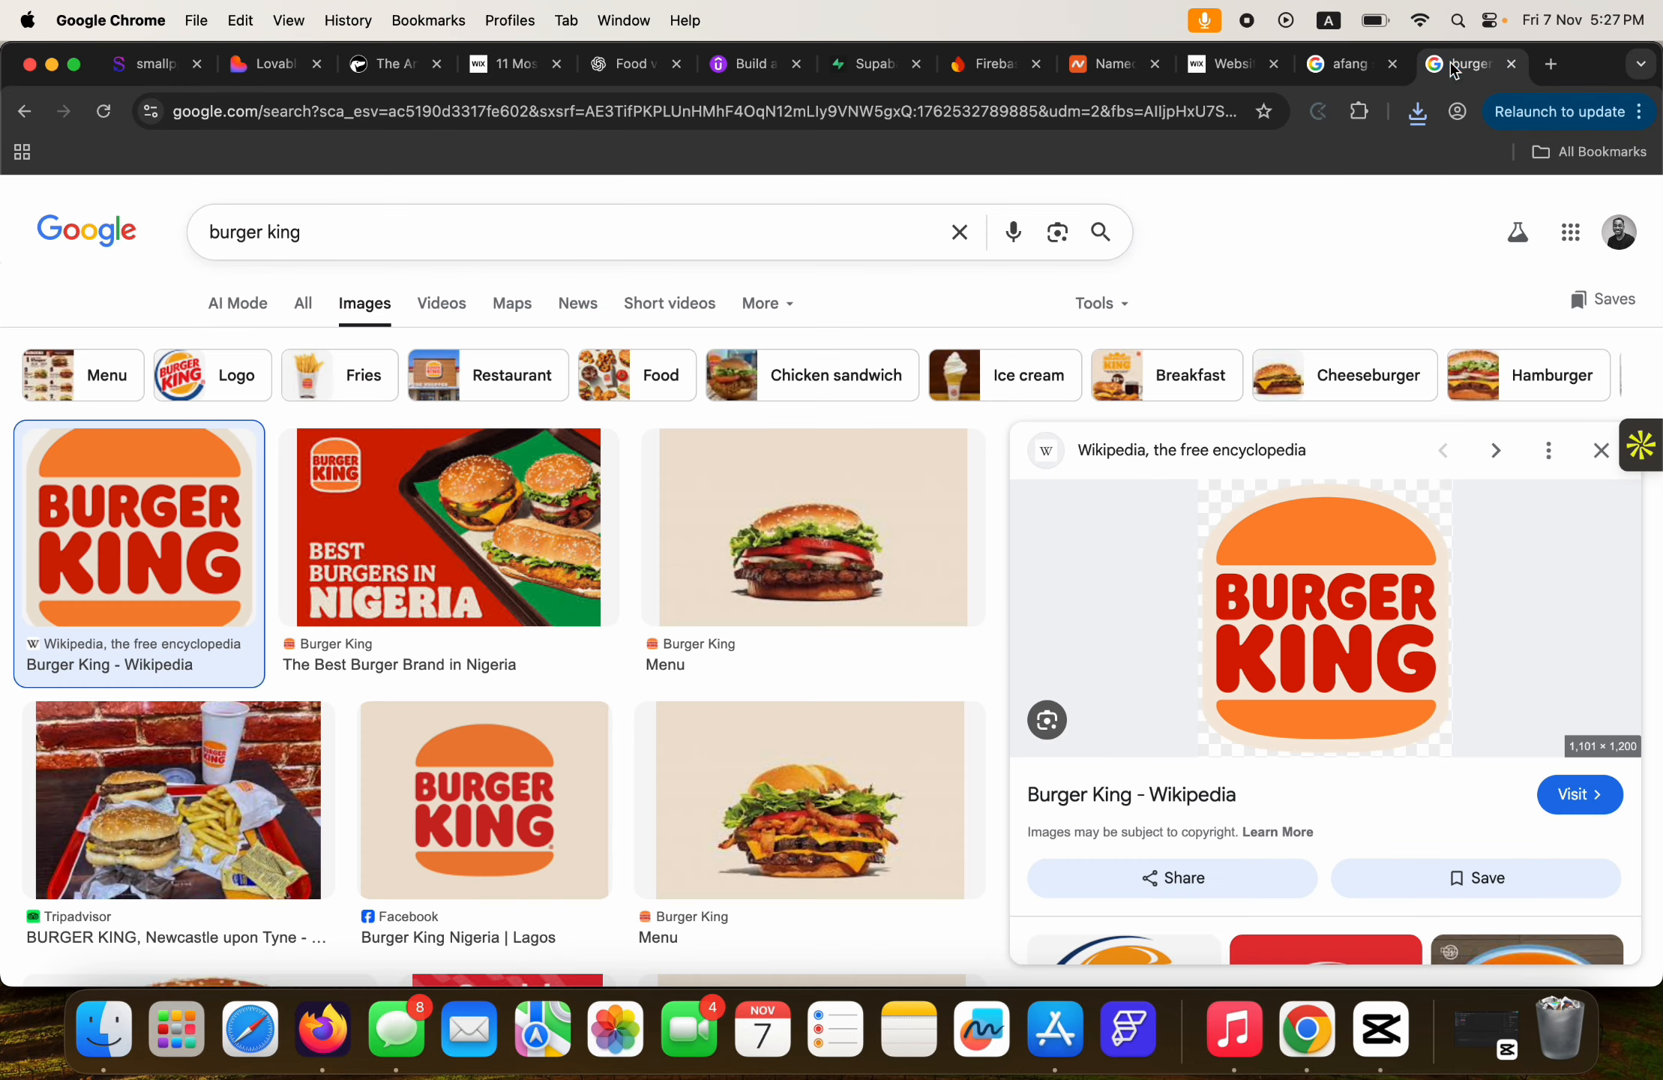
pyautogui.click(300, 308)
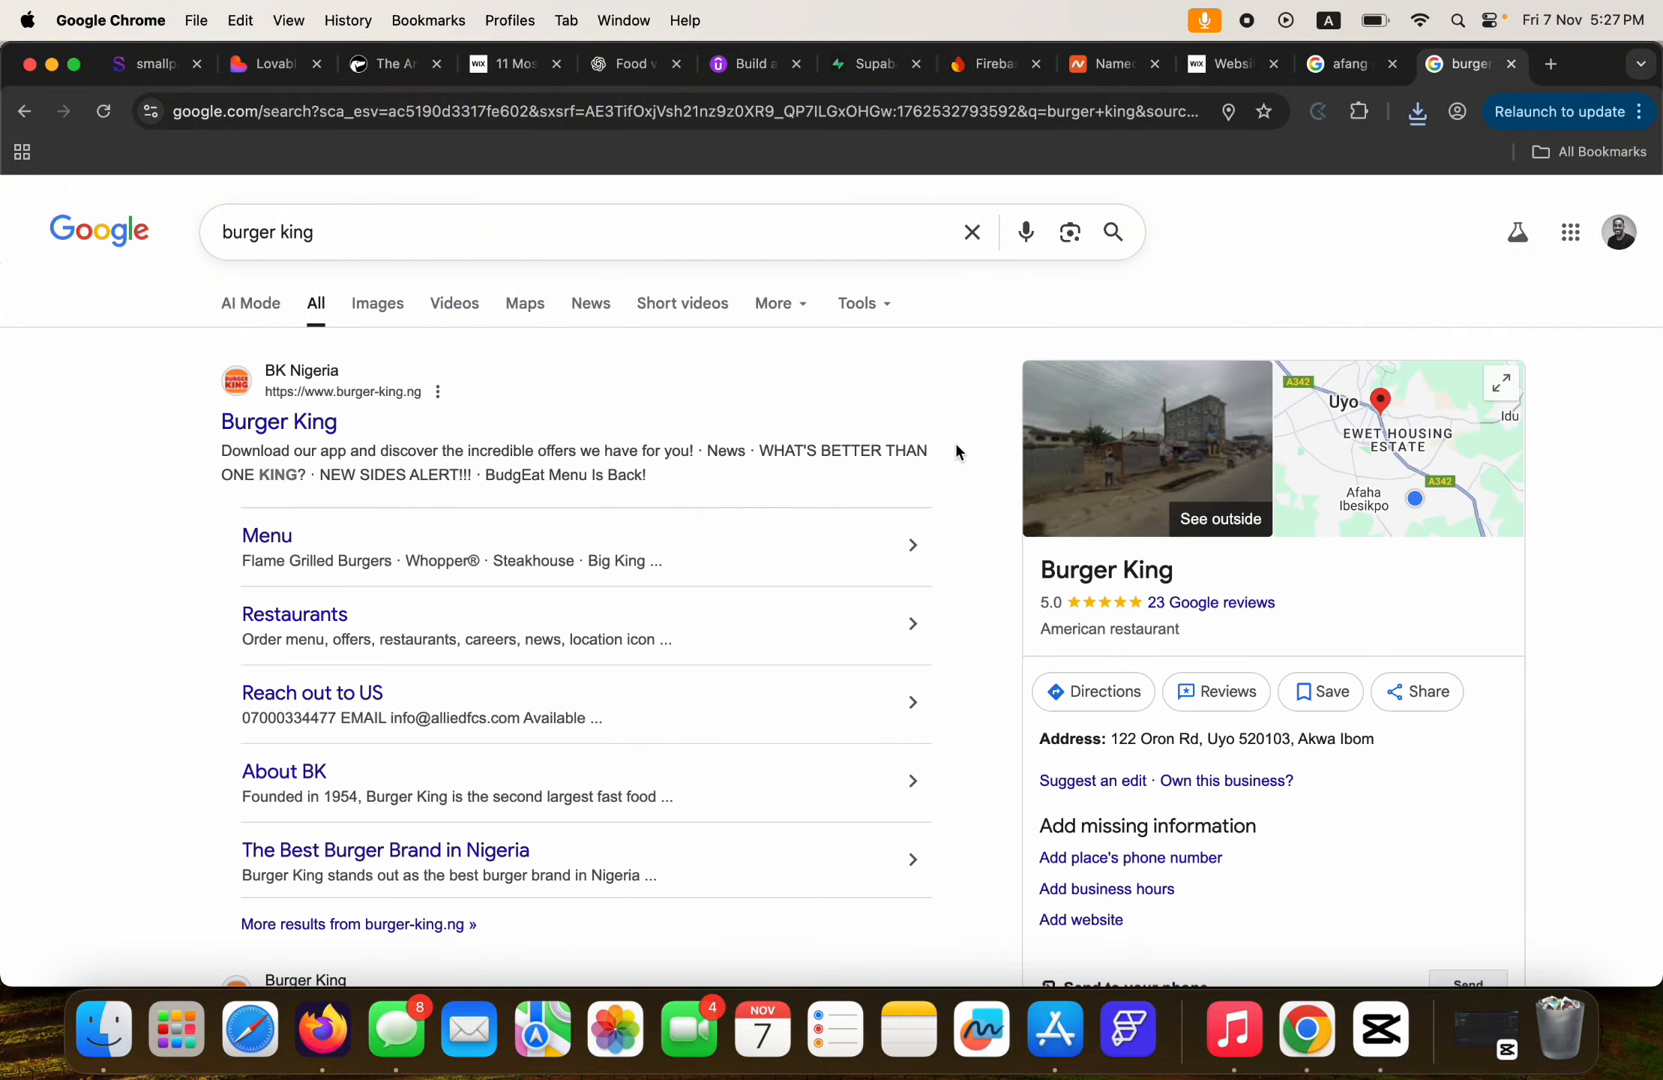
pyautogui.moveTo(1113, 740); pyautogui.dragTo(1379, 742)
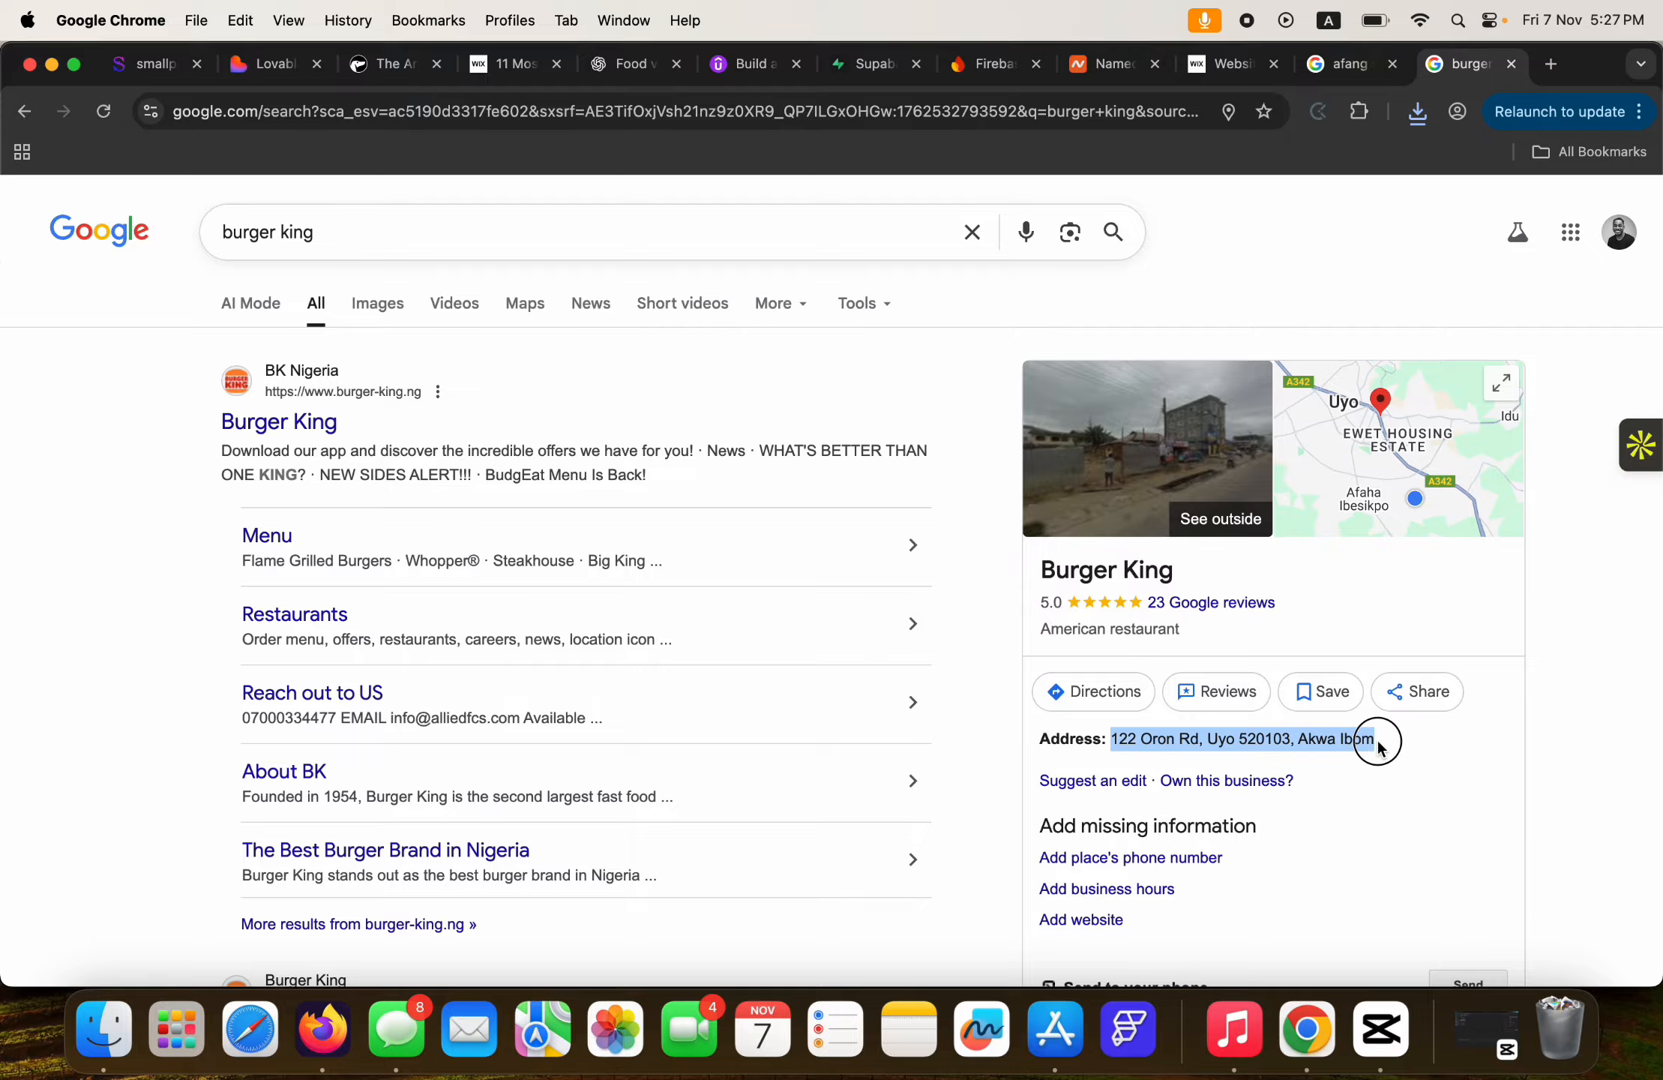
pyautogui.press('super+c')
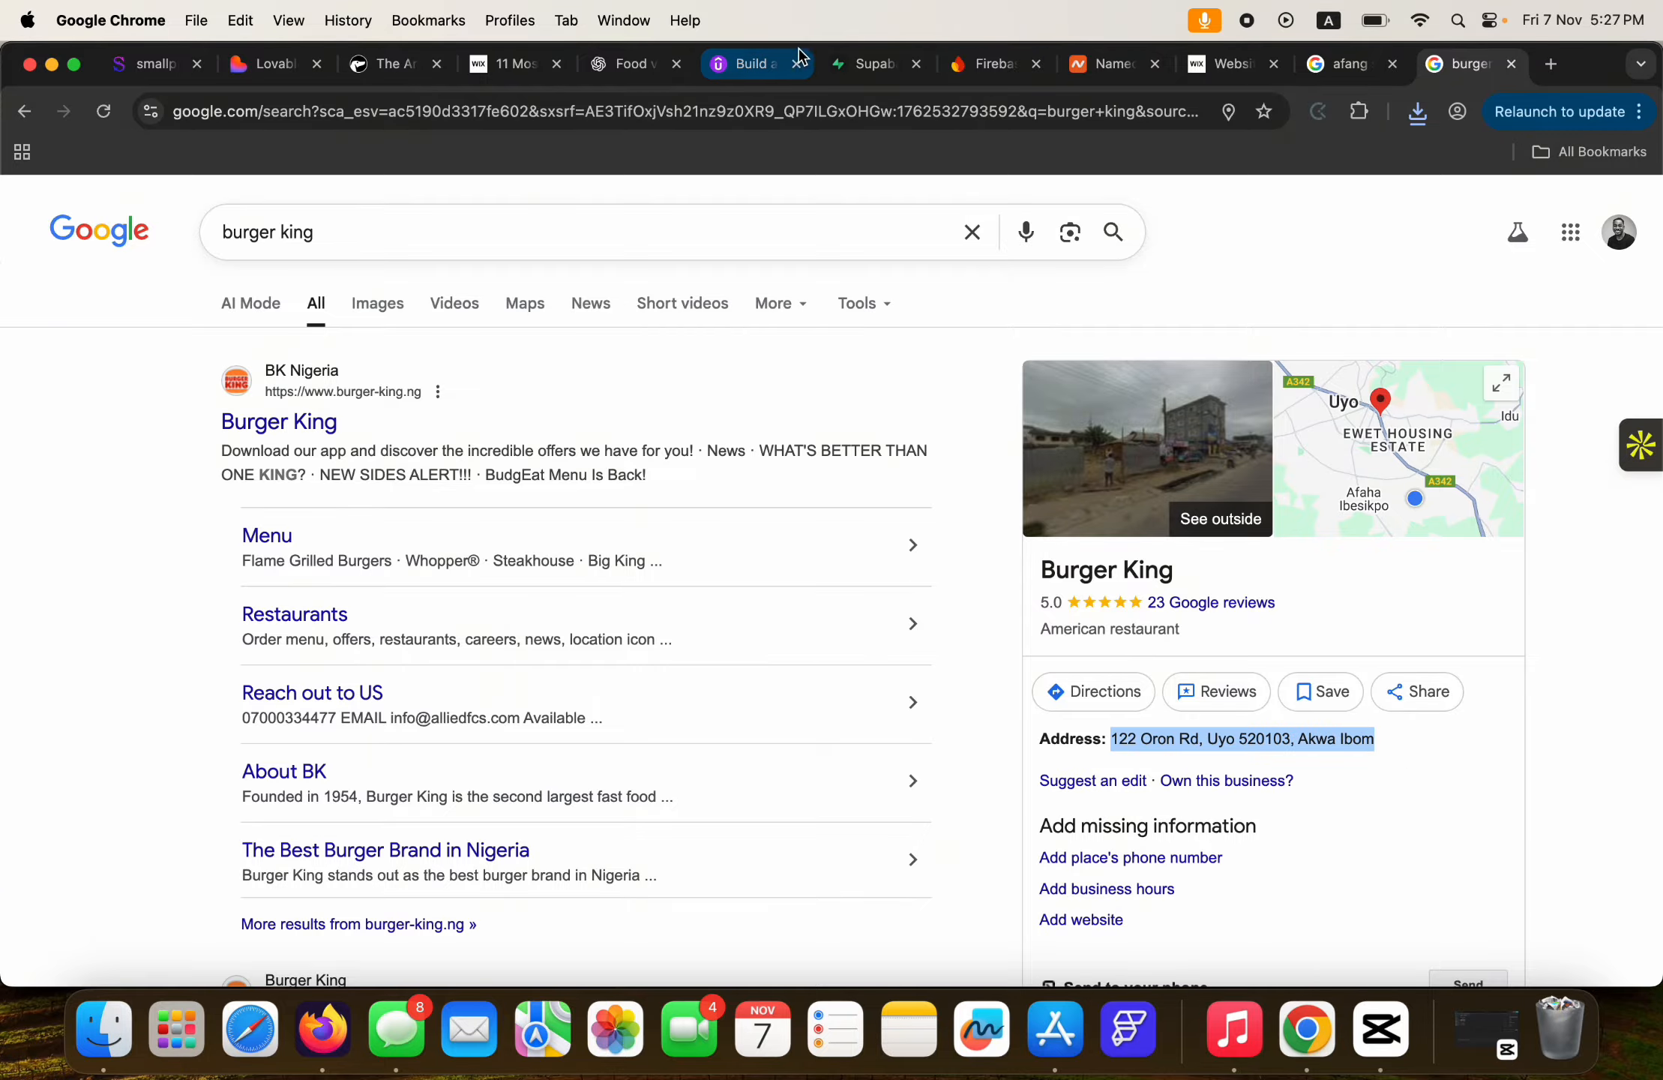
pyautogui.click(257, 75)
pyautogui.press('super+v')
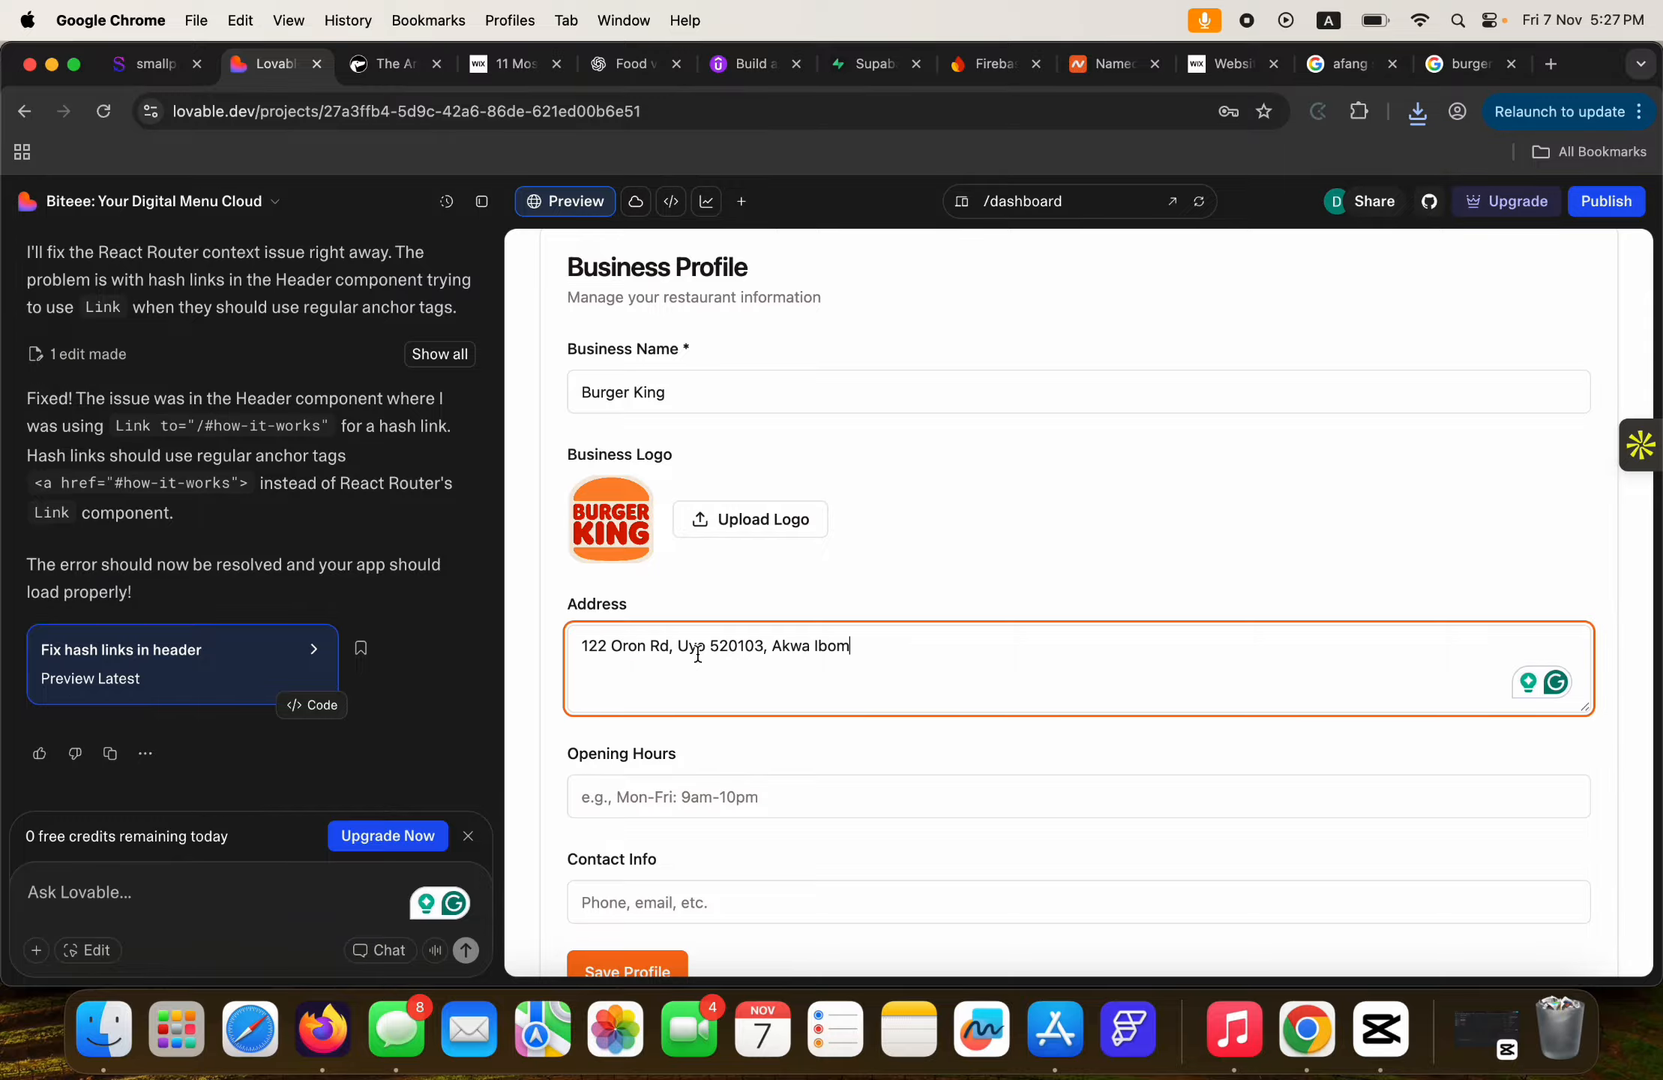
# Look over more of the burger king search results, then return to the Biteee preview.
pyautogui.click(713, 797)
pyautogui.click(1434, 75)
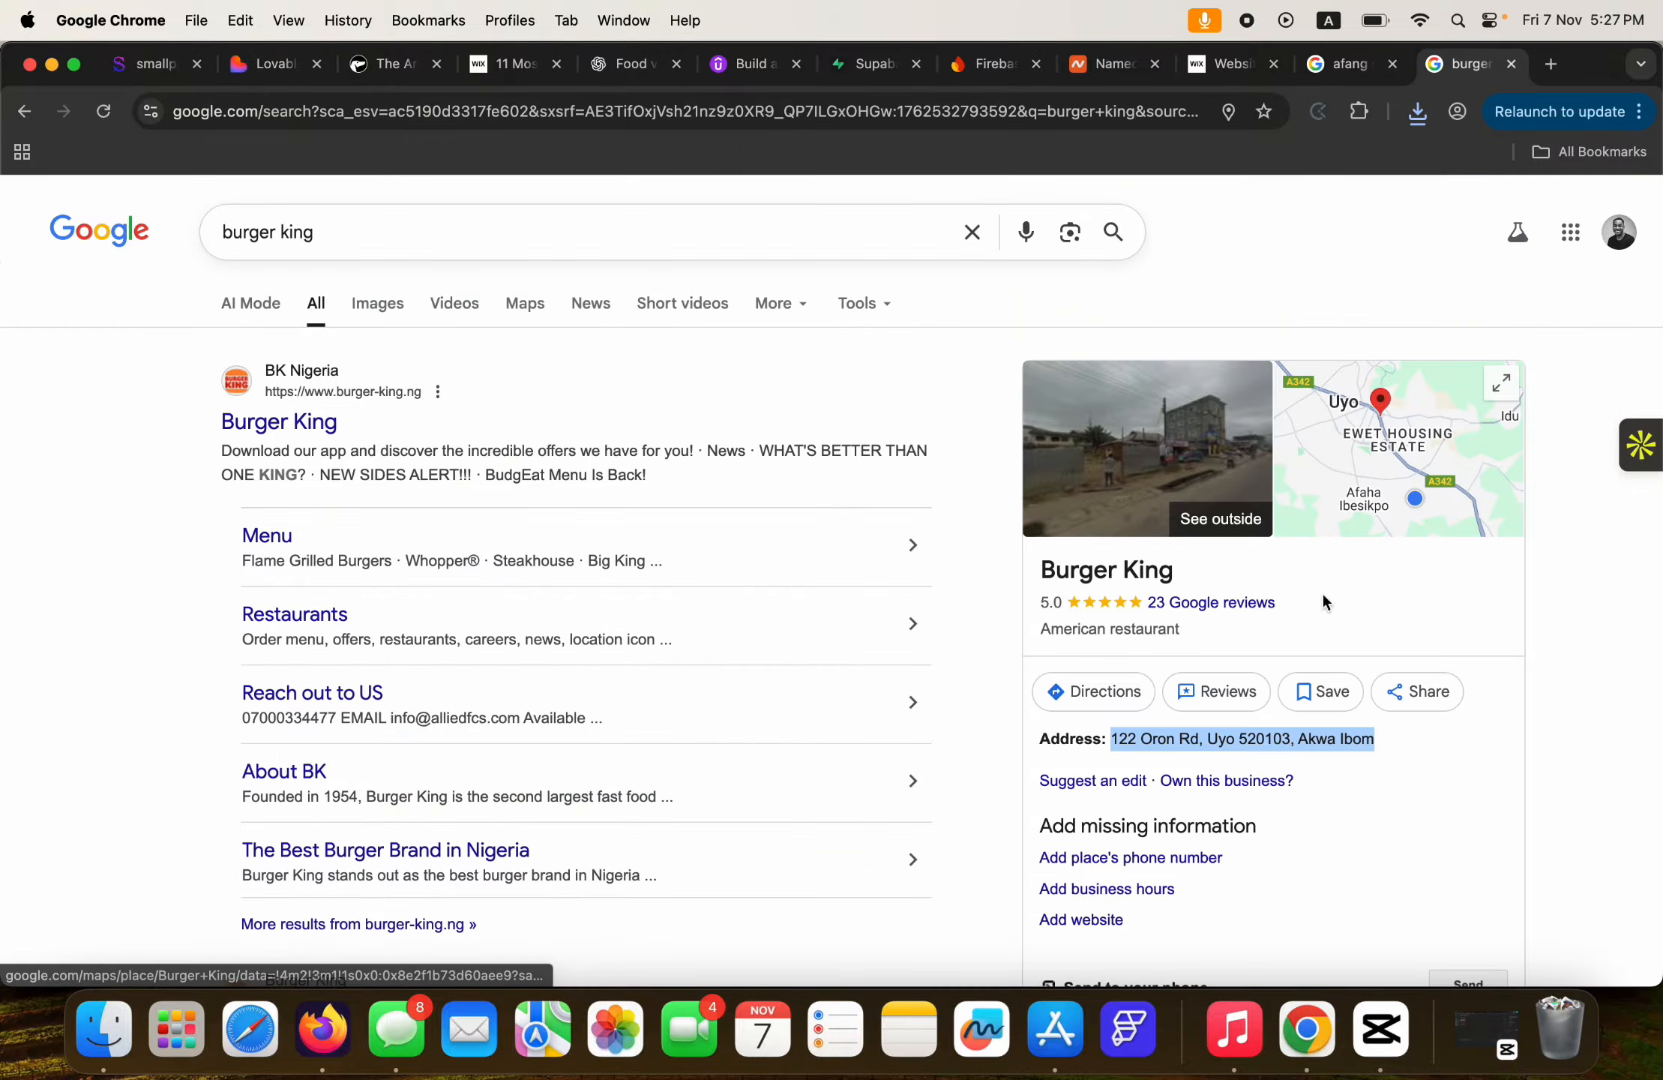
pyautogui.click(1383, 771)
pyautogui.scroll(-3, 1386, 782)
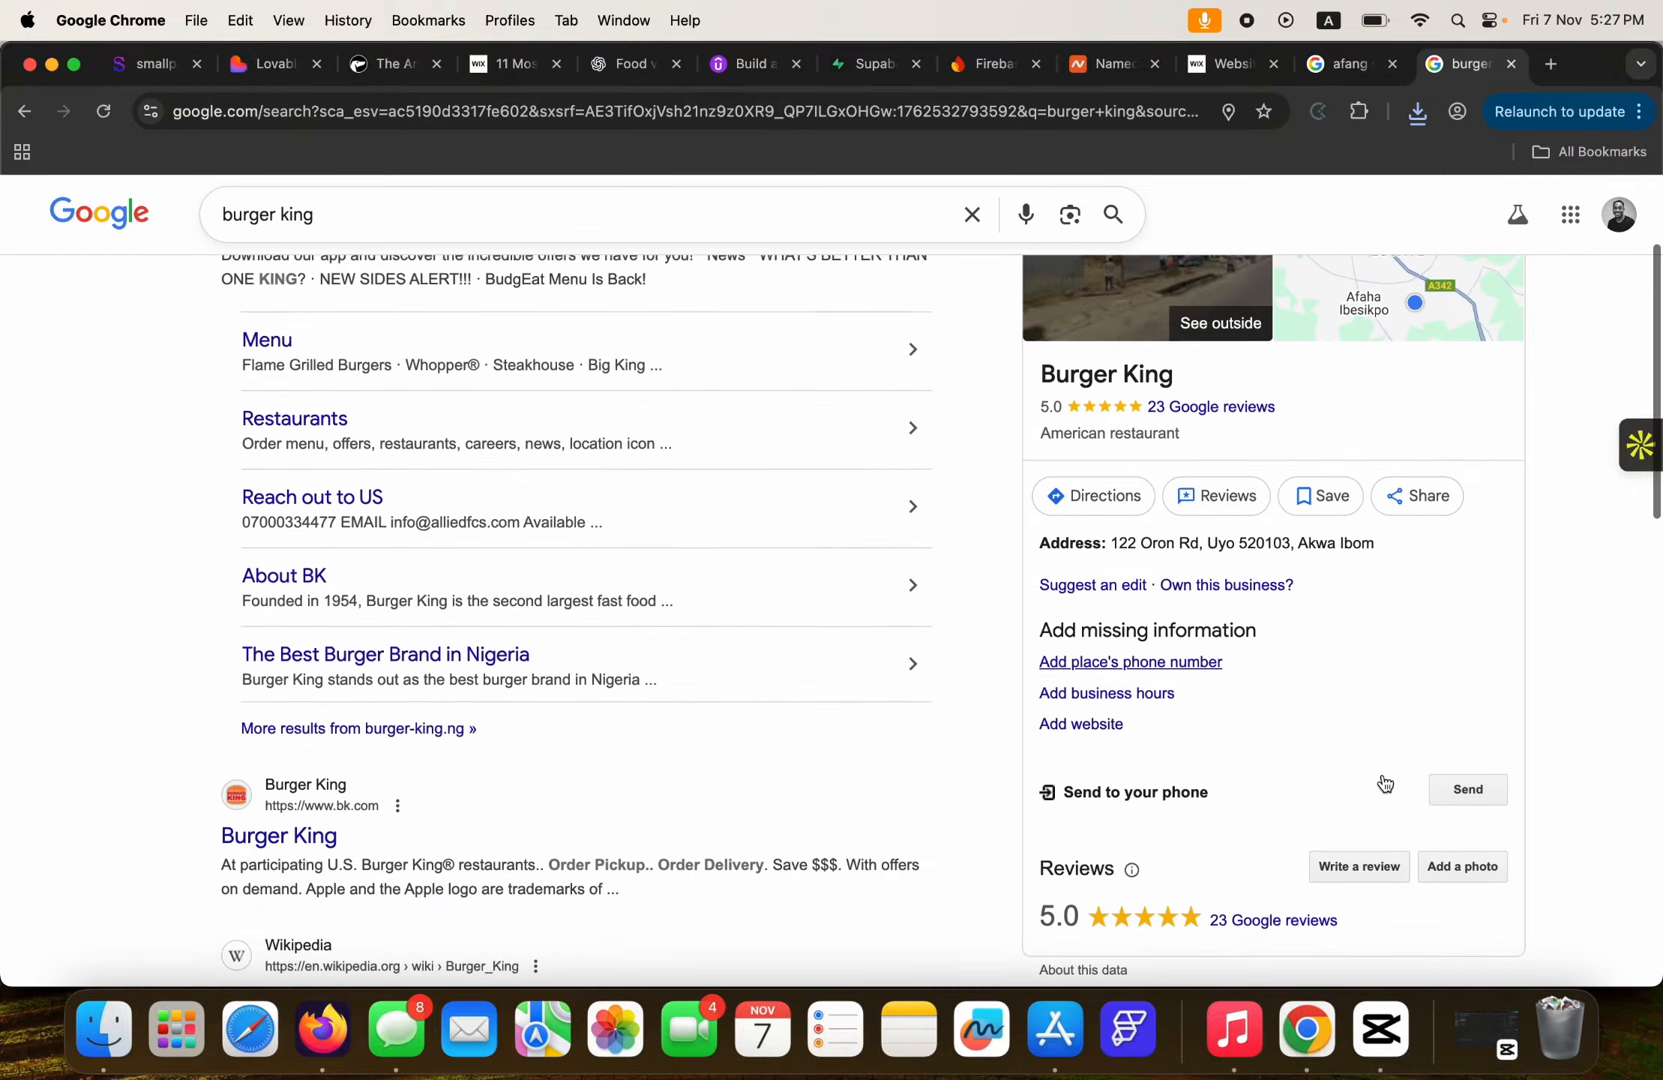
pyautogui.scroll(2, 1386, 783)
pyautogui.scroll(-3, 1385, 784)
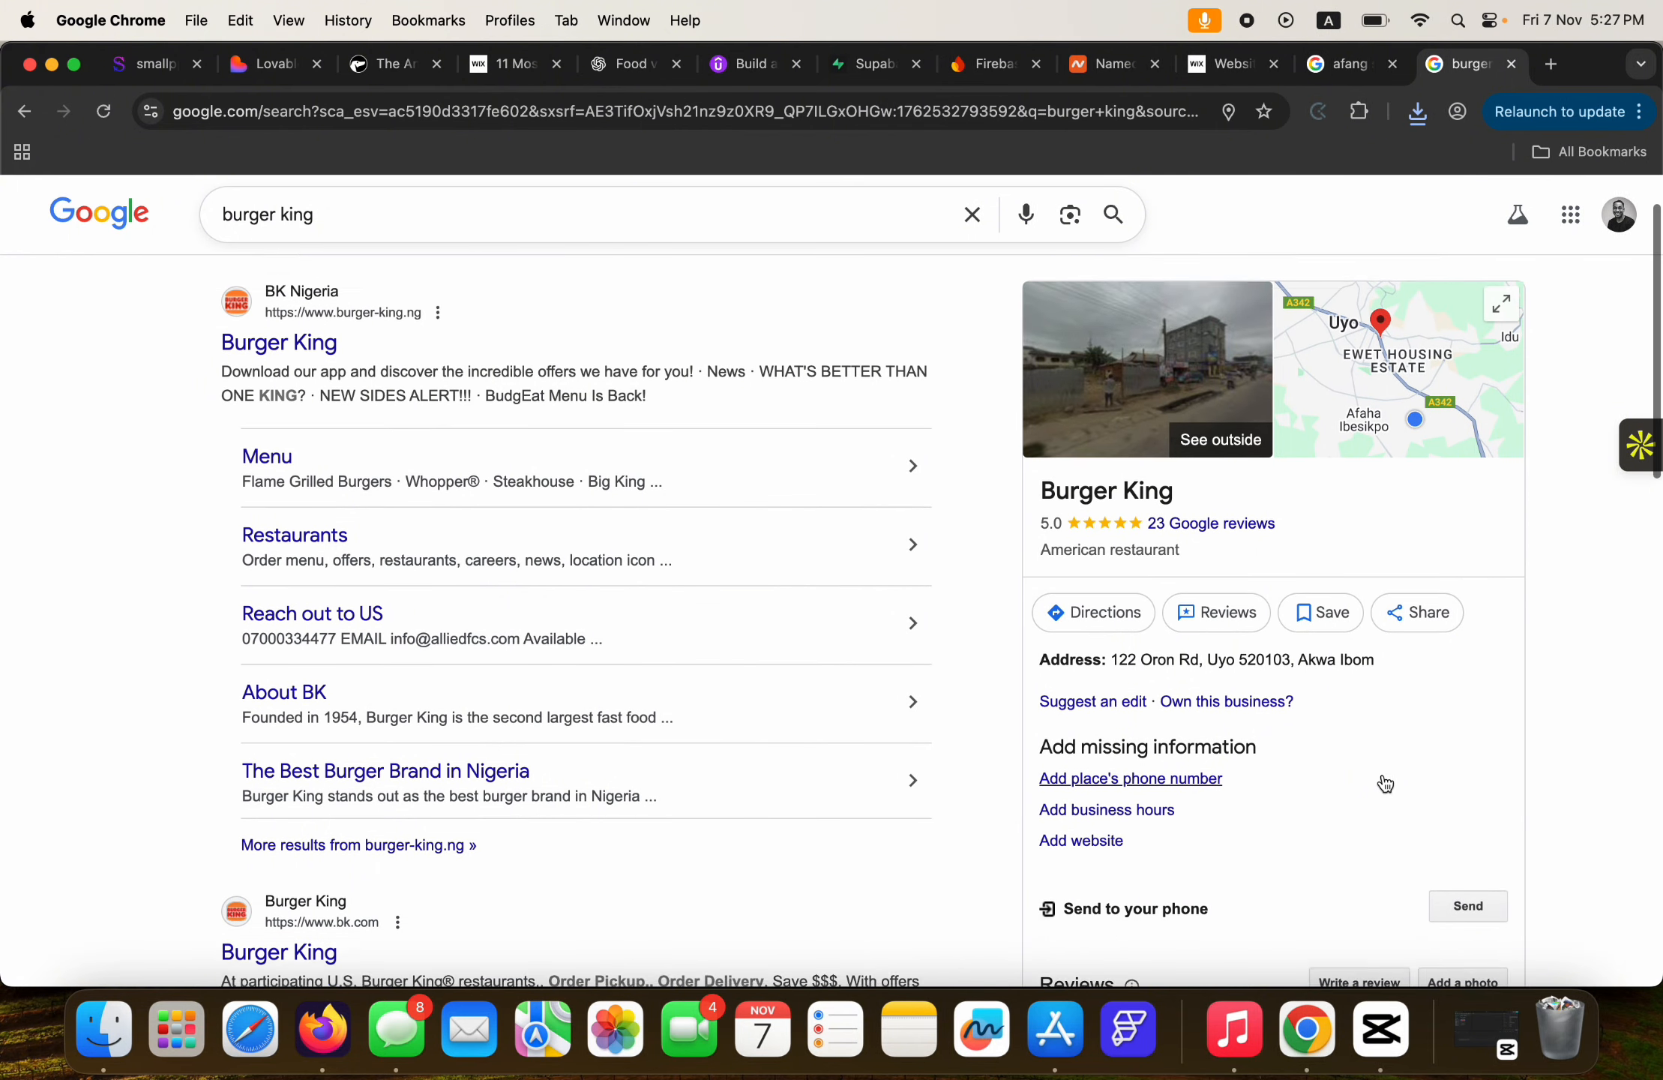
pyautogui.scroll(-3, 1383, 776)
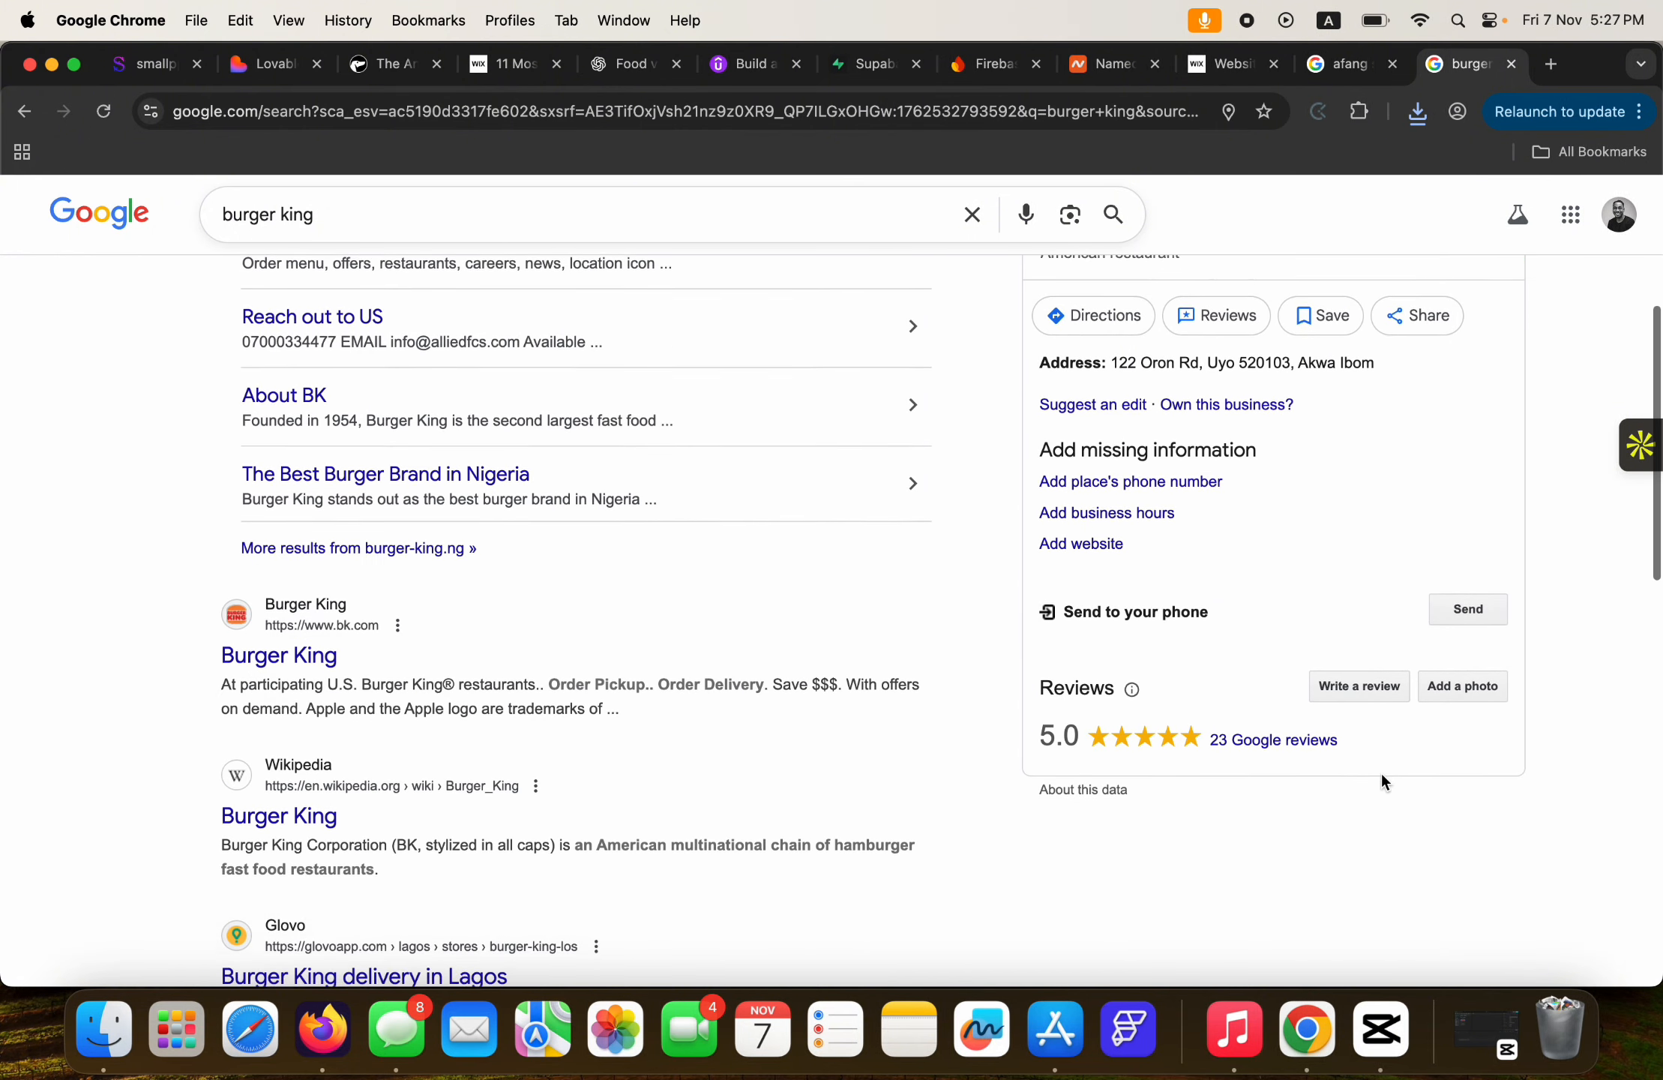
pyautogui.scroll(5, 1383, 777)
pyautogui.scroll(2, 1380, 771)
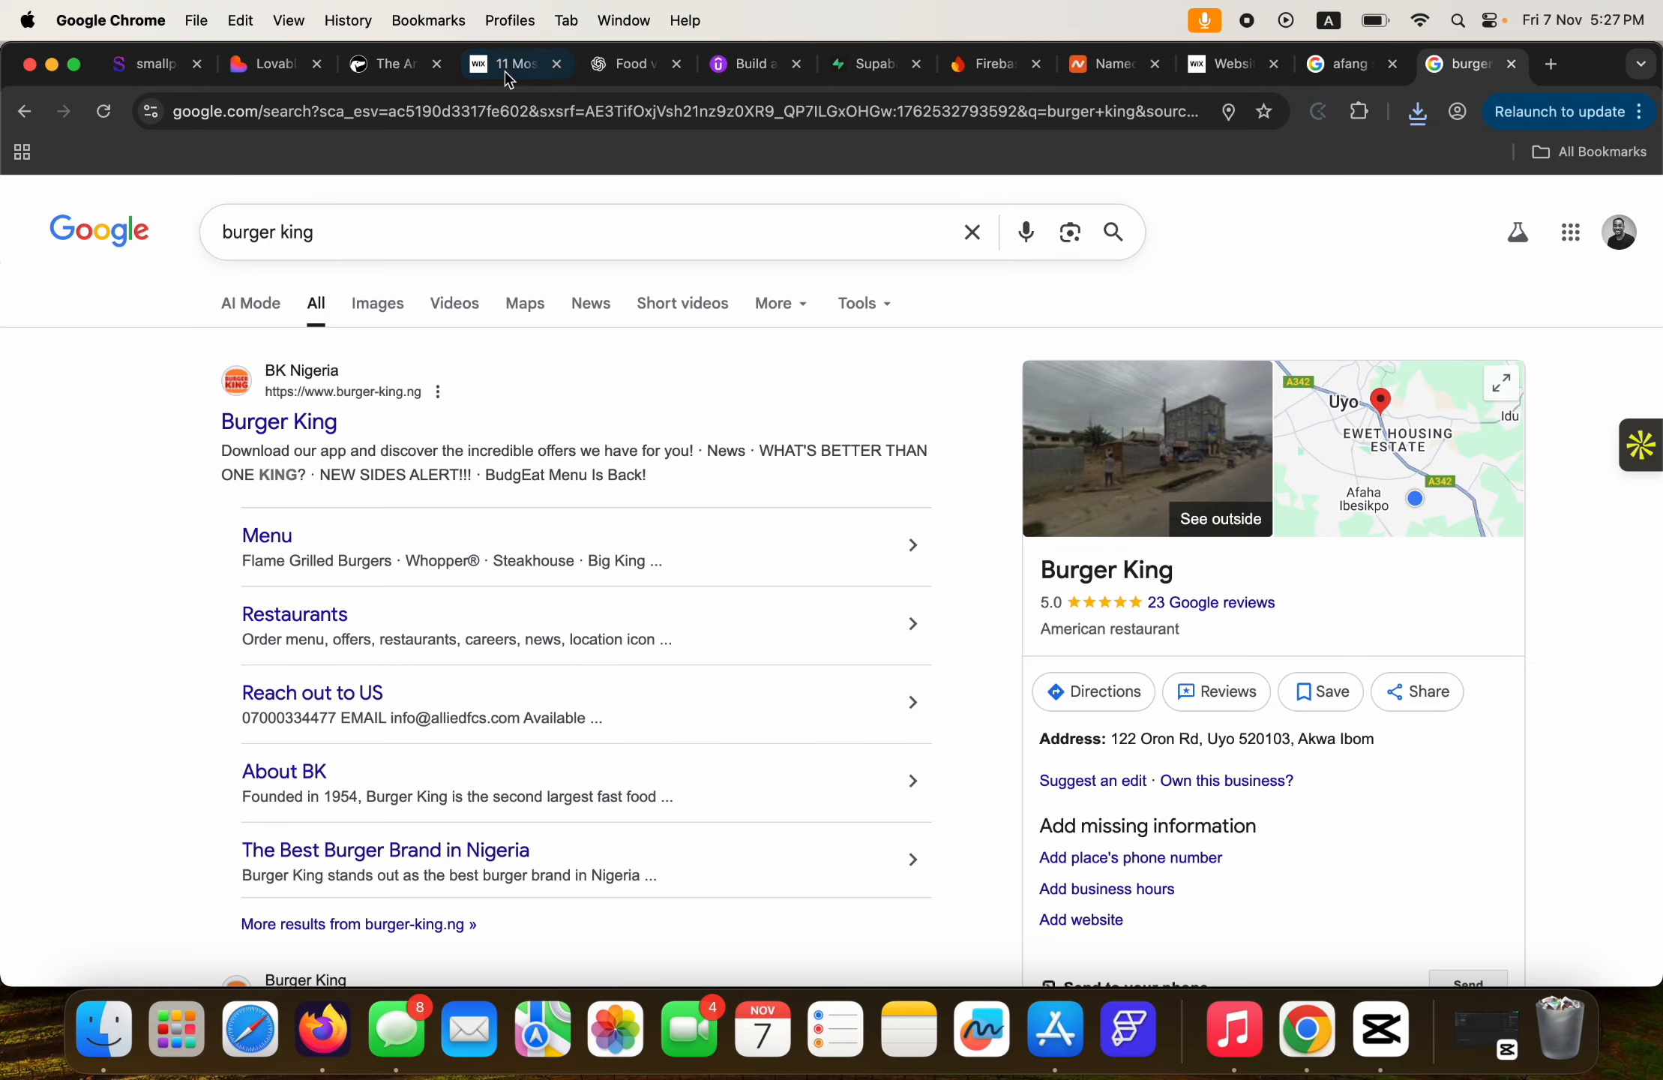
pyautogui.click(268, 64)
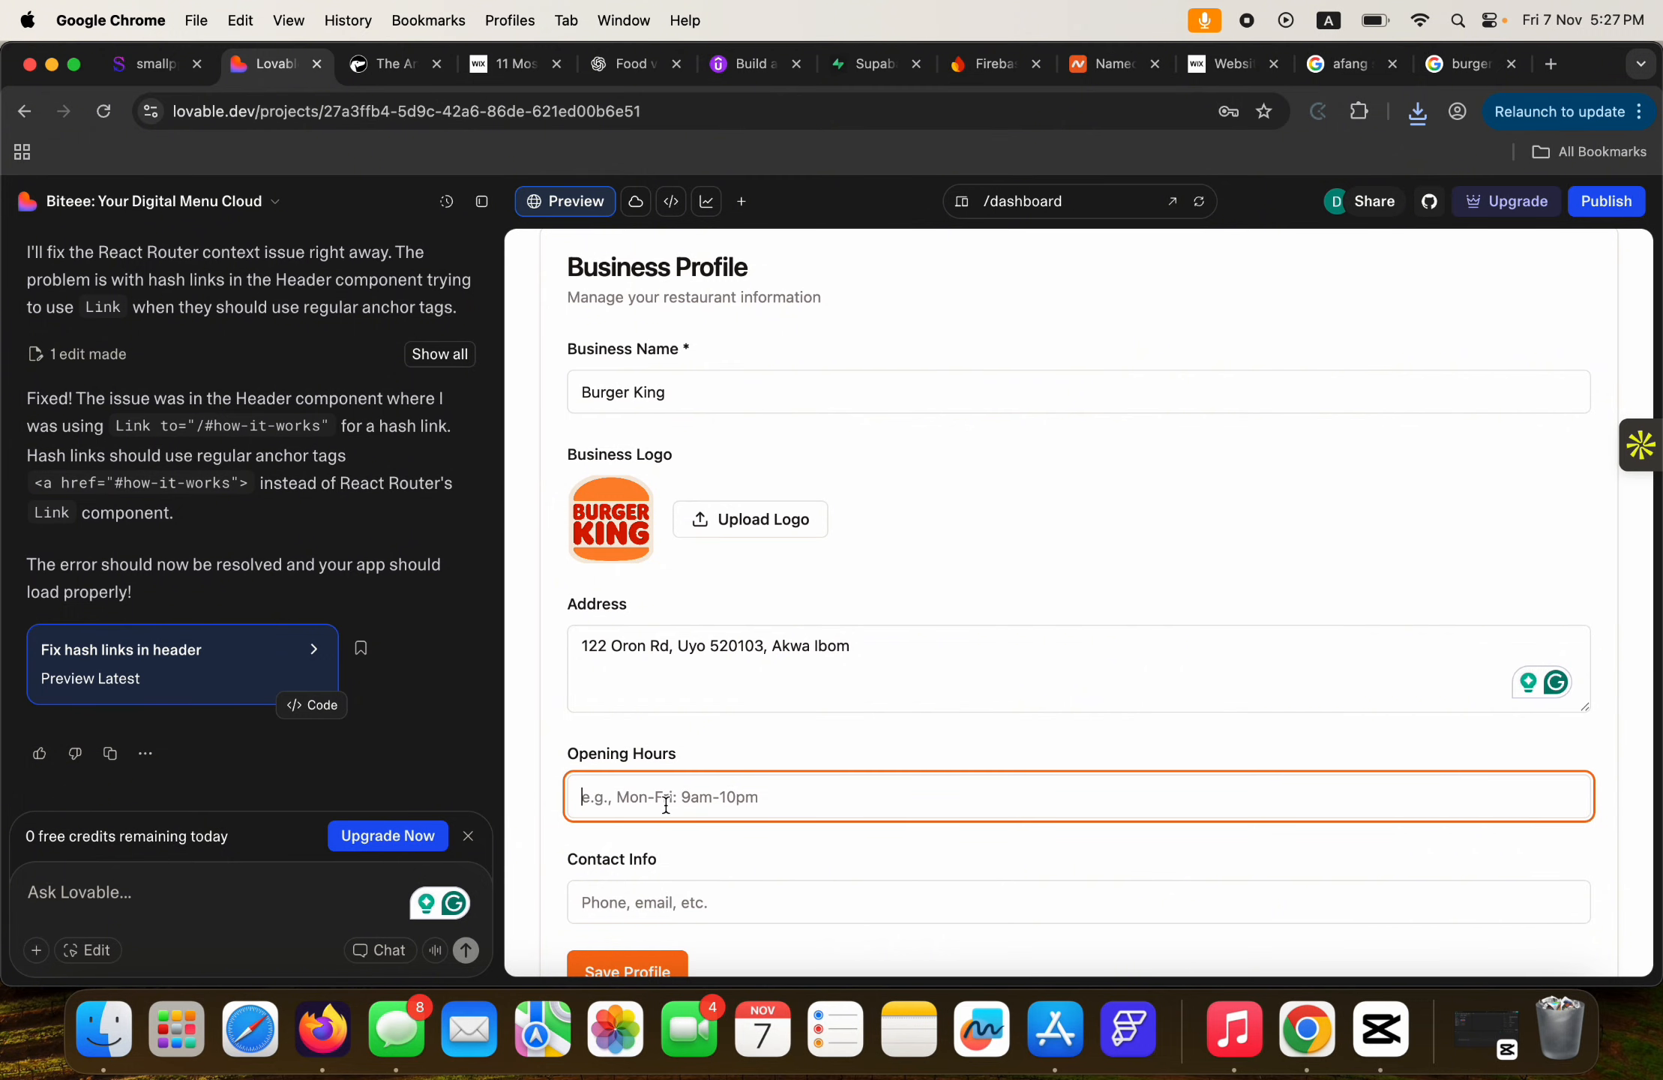
# Enter opening hours 'Mon - Fri : 9am - 9pm'.
pyautogui.write('Mon - Fri')
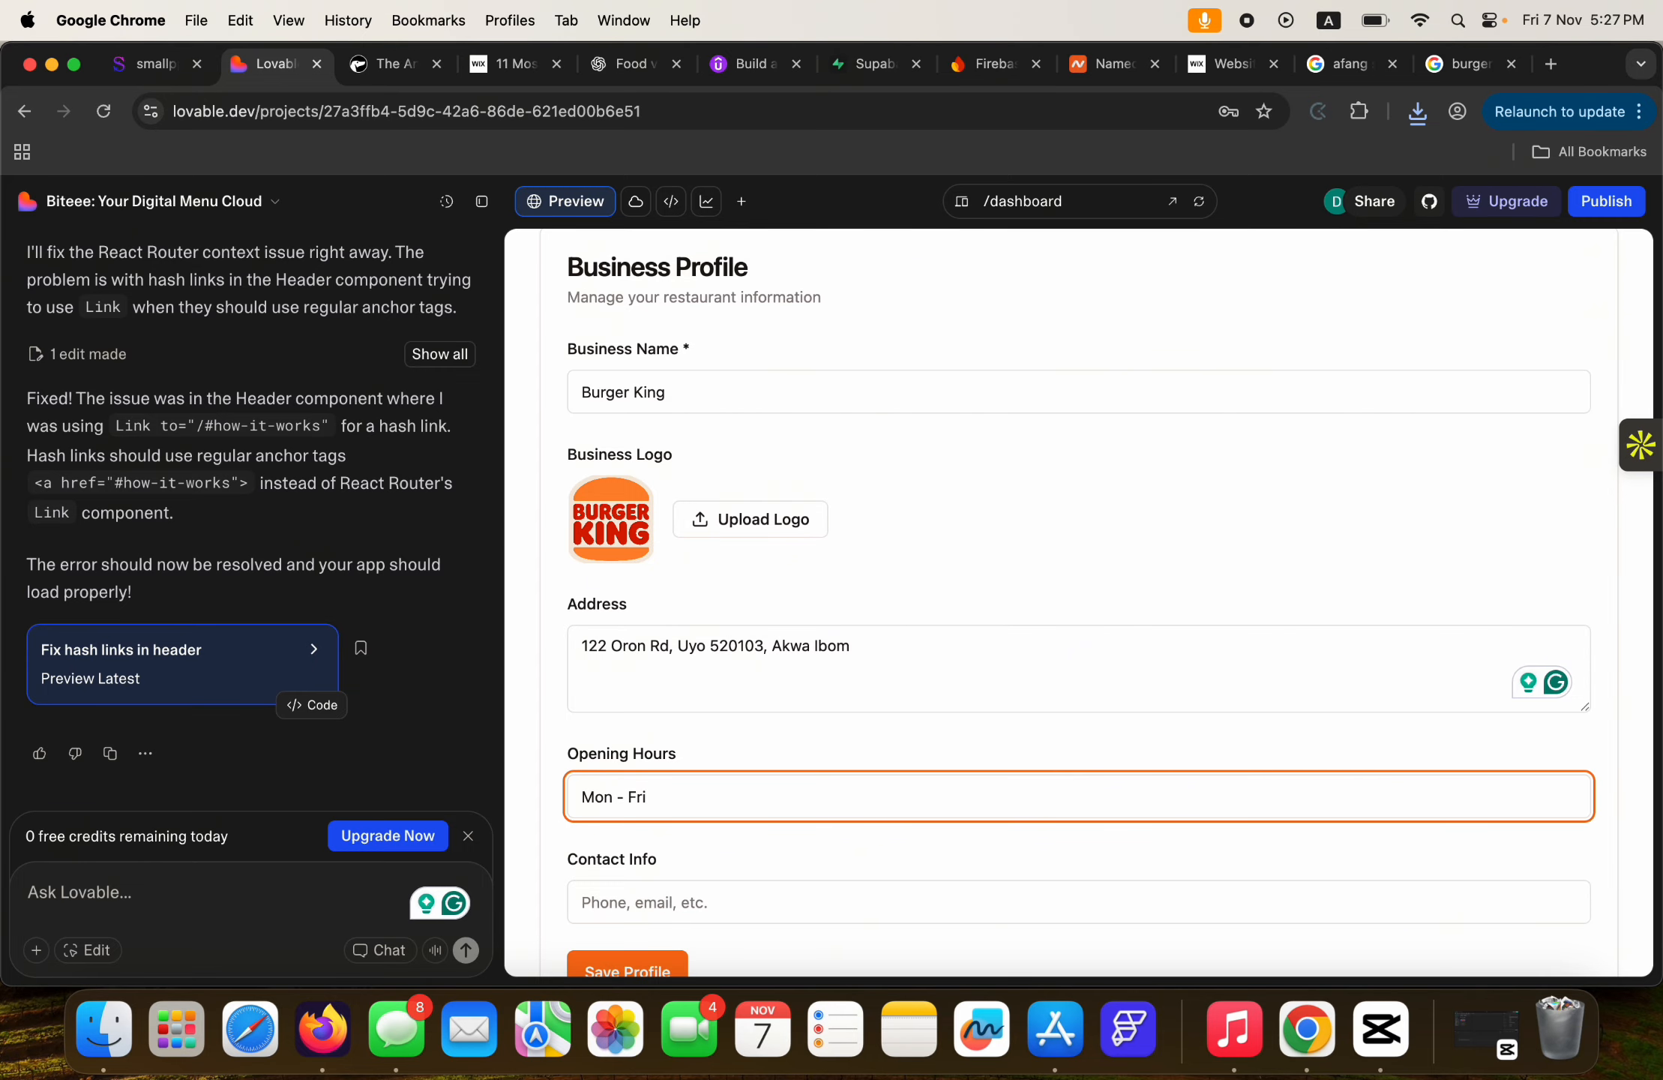
pyautogui.write('9am - 9pm')
pyautogui.click(768, 718)
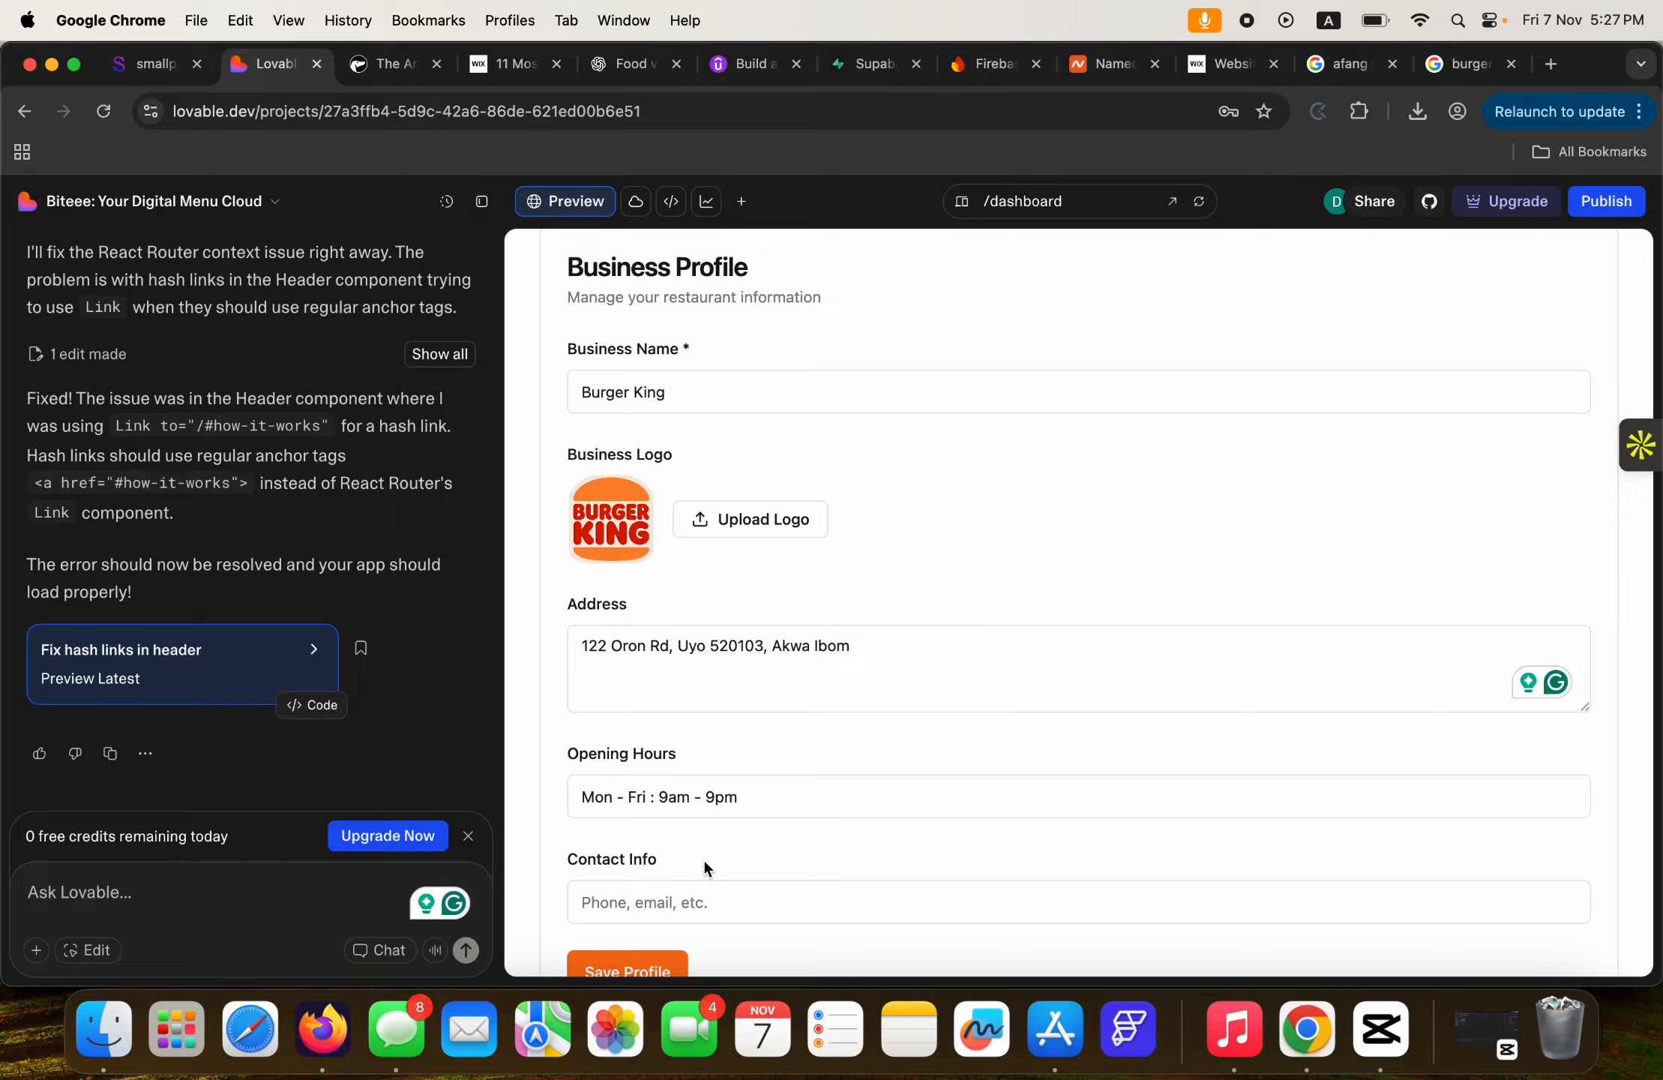
# Copy the restaurant's phone number from Google into the Contact Info field.
pyautogui.click(1466, 64)
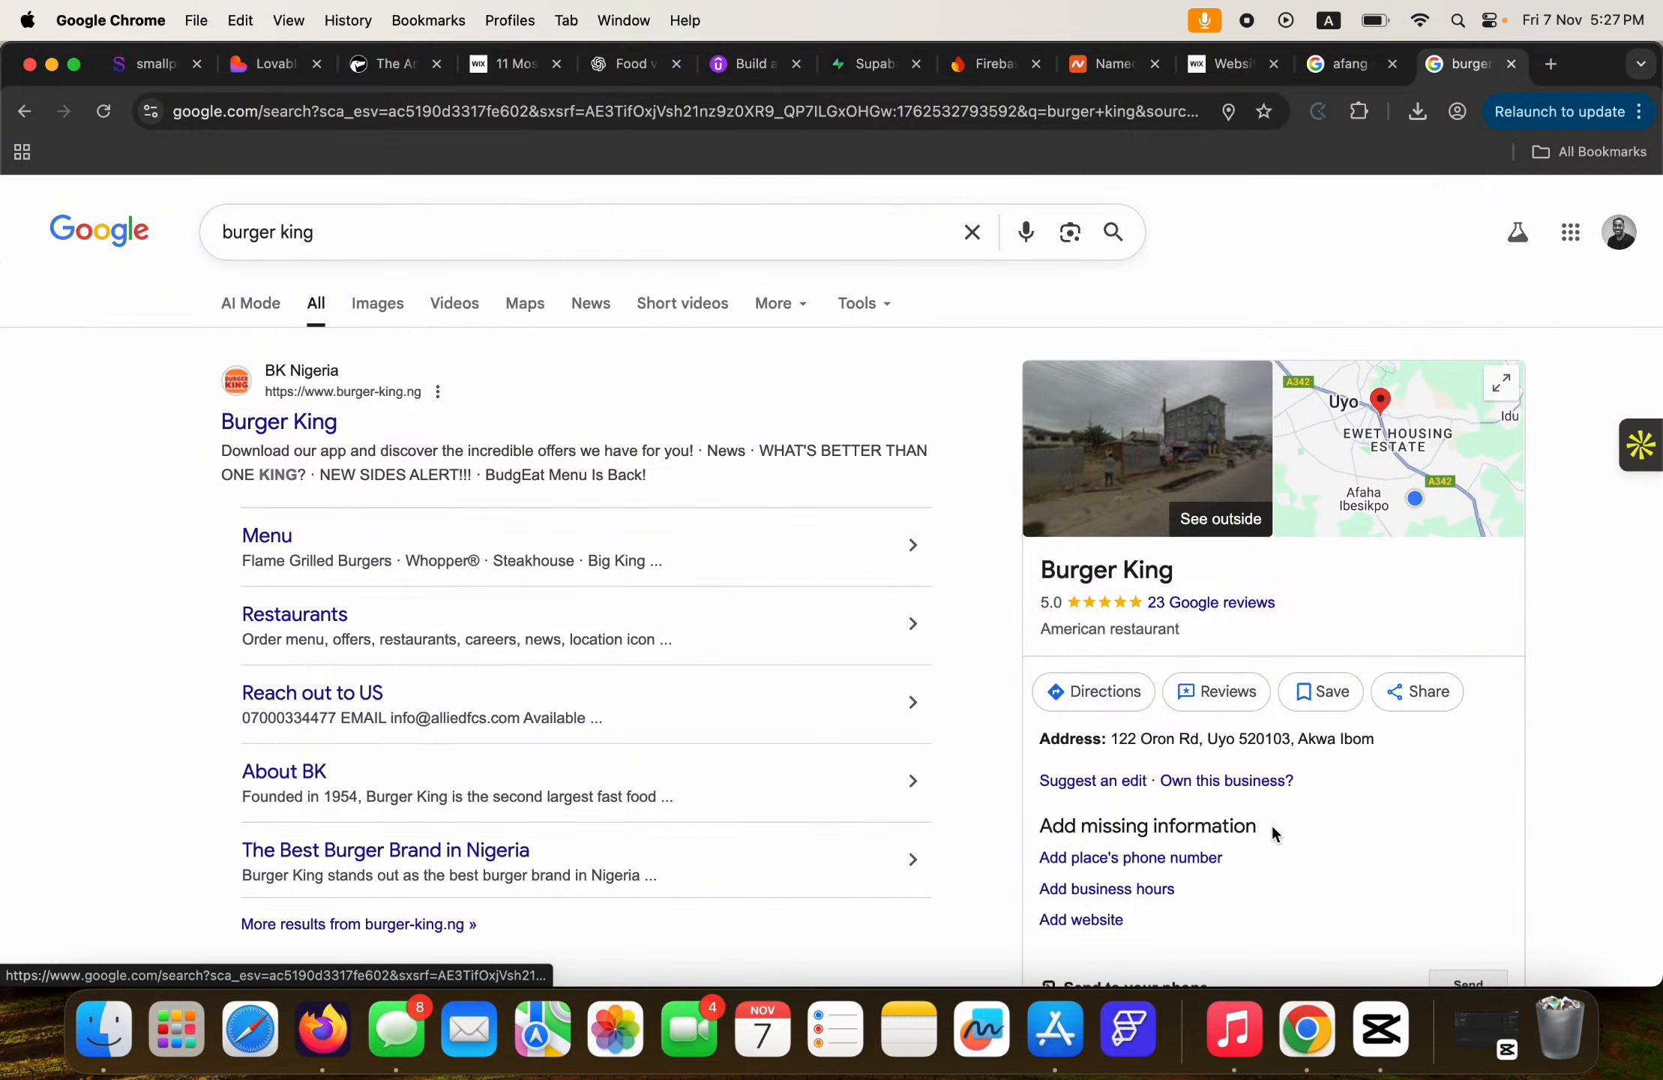
pyautogui.scroll(-2, 1273, 829)
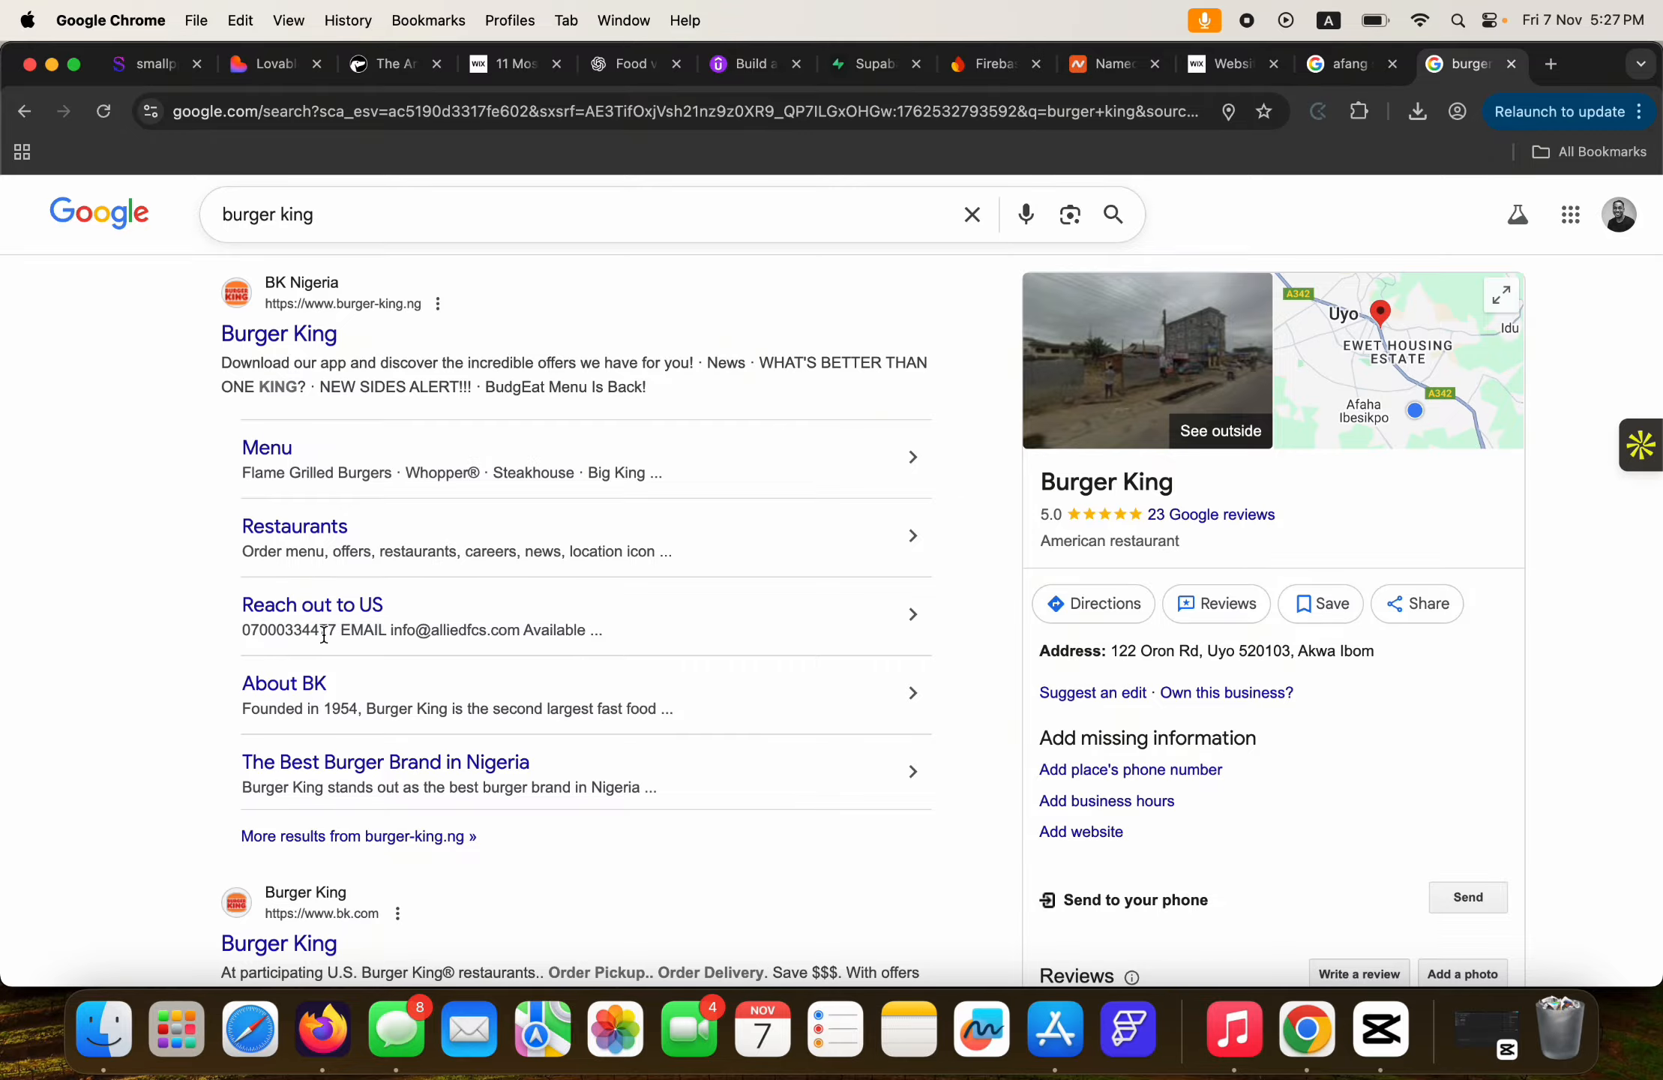
pyautogui.moveTo(338, 630); pyautogui.dragTo(244, 637)
pyautogui.press('super+c')
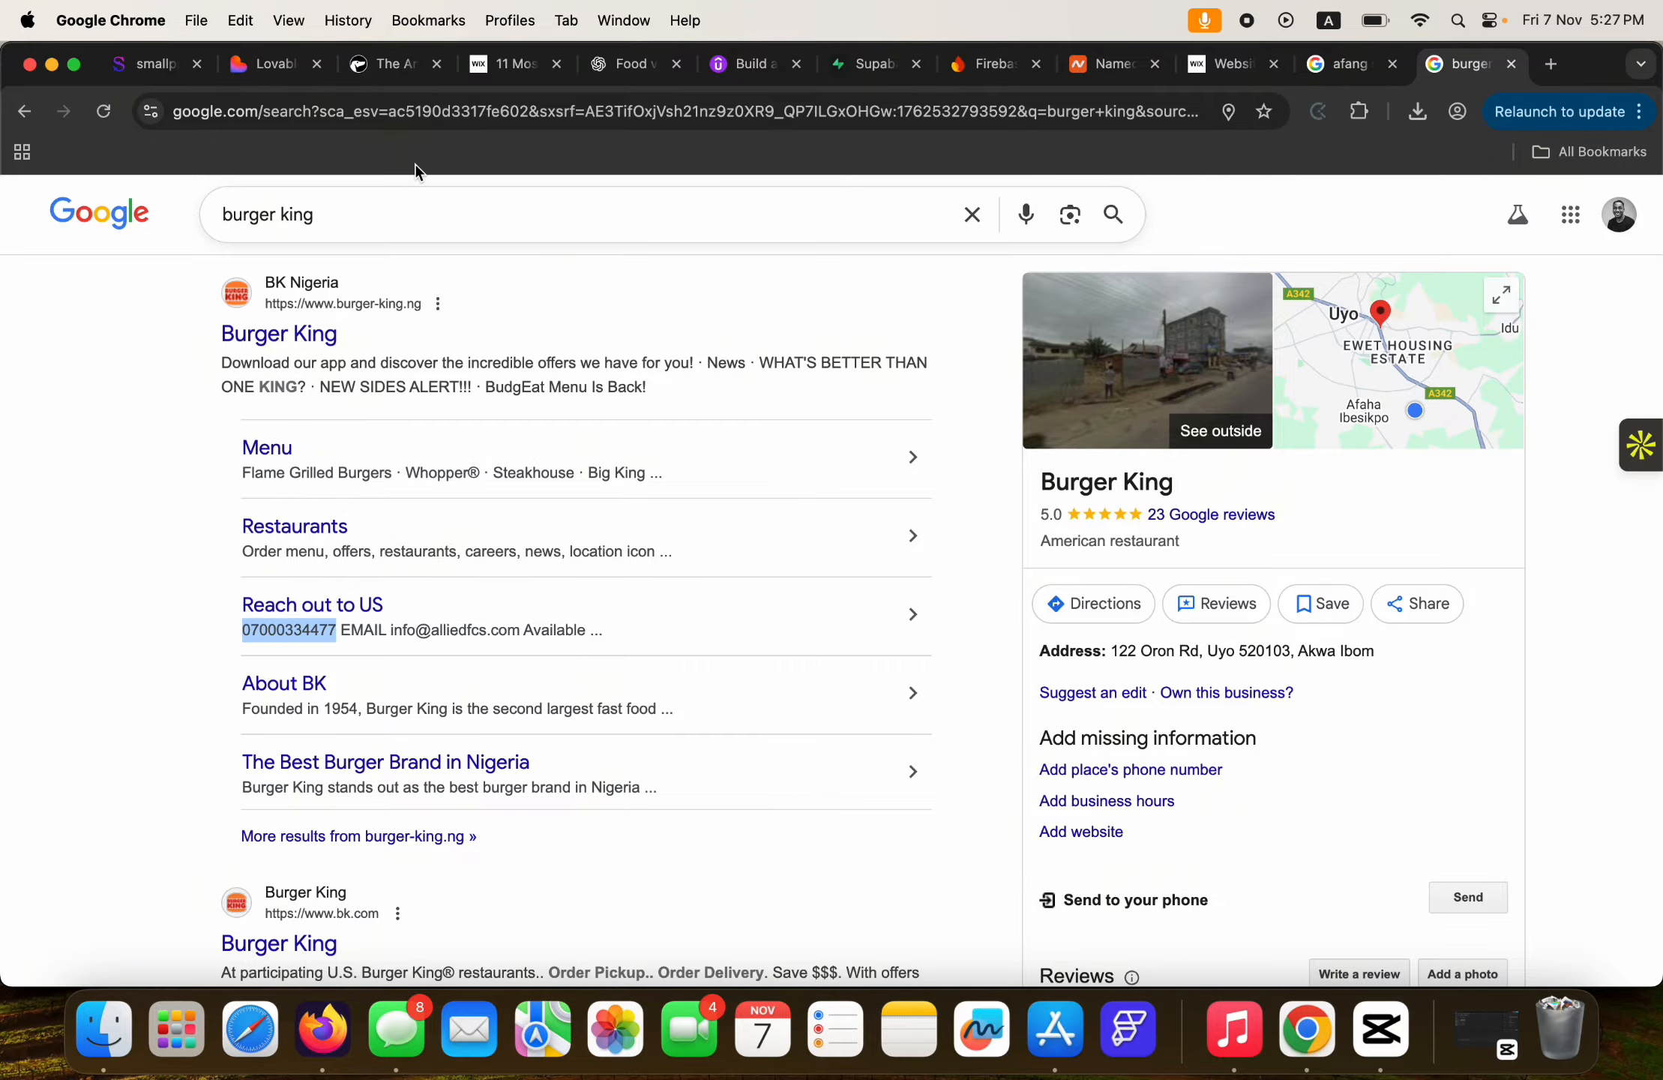
pyautogui.click(279, 66)
pyautogui.click(628, 902)
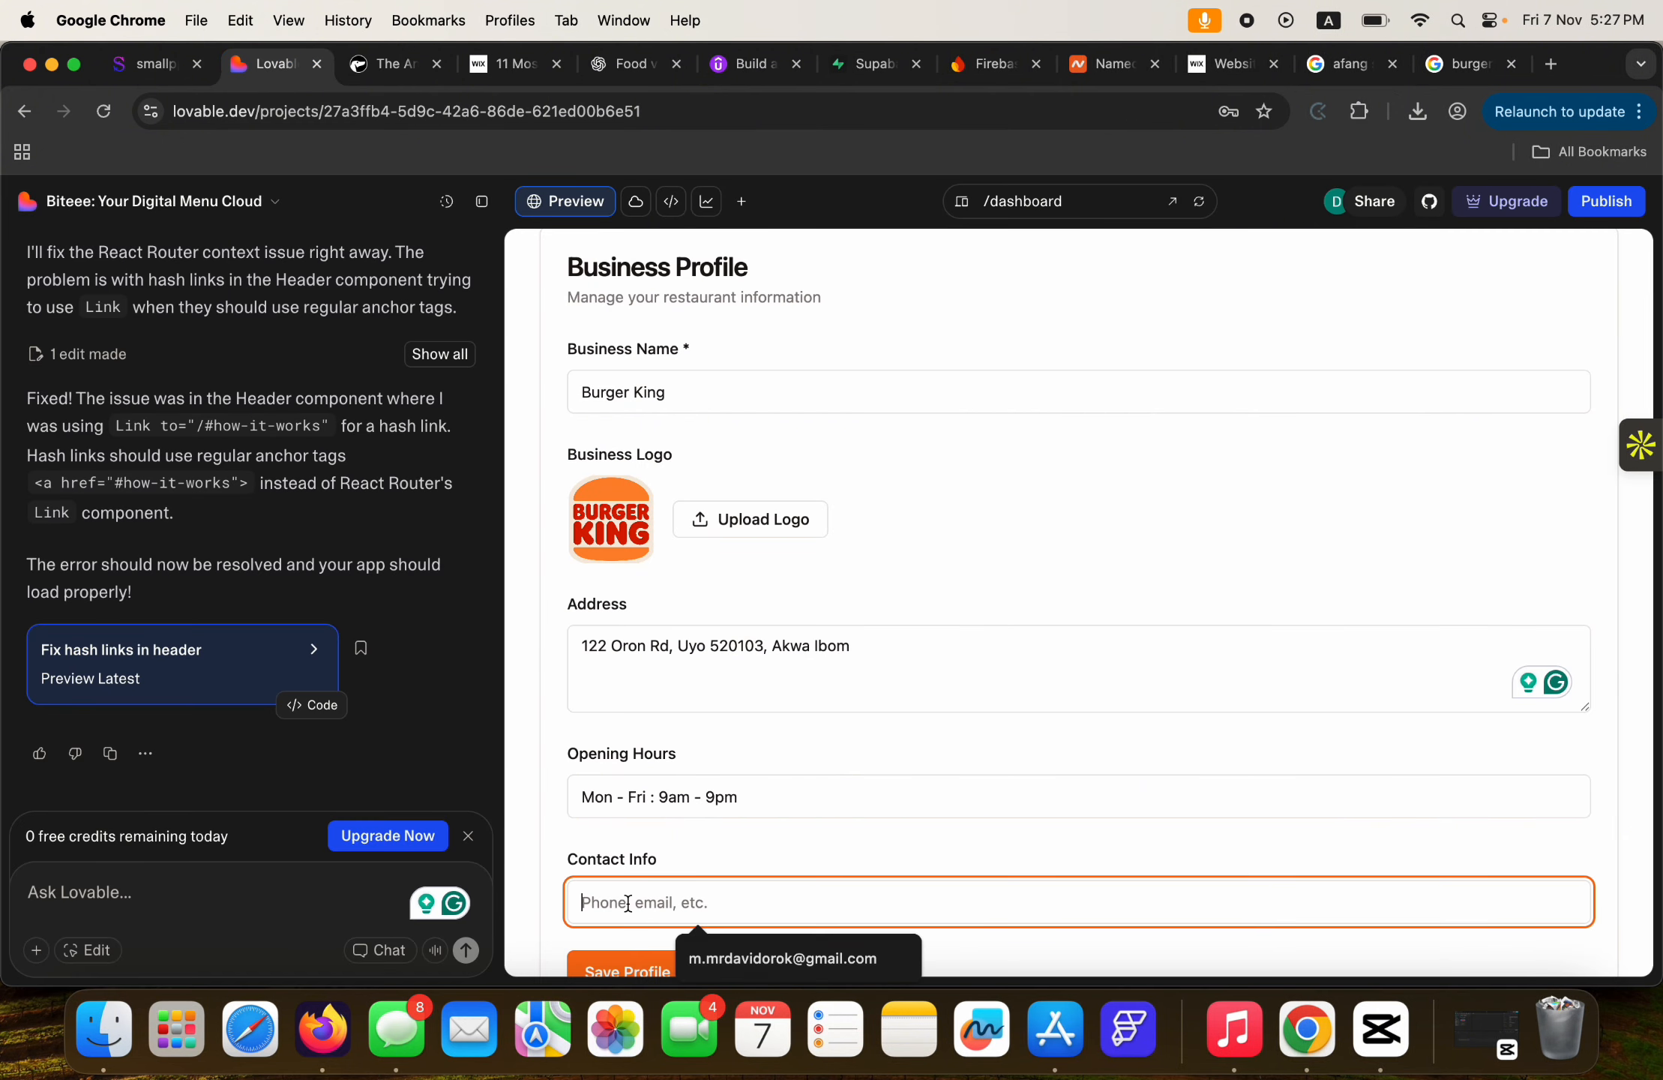
pyautogui.press('super+v')
pyautogui.click(733, 853)
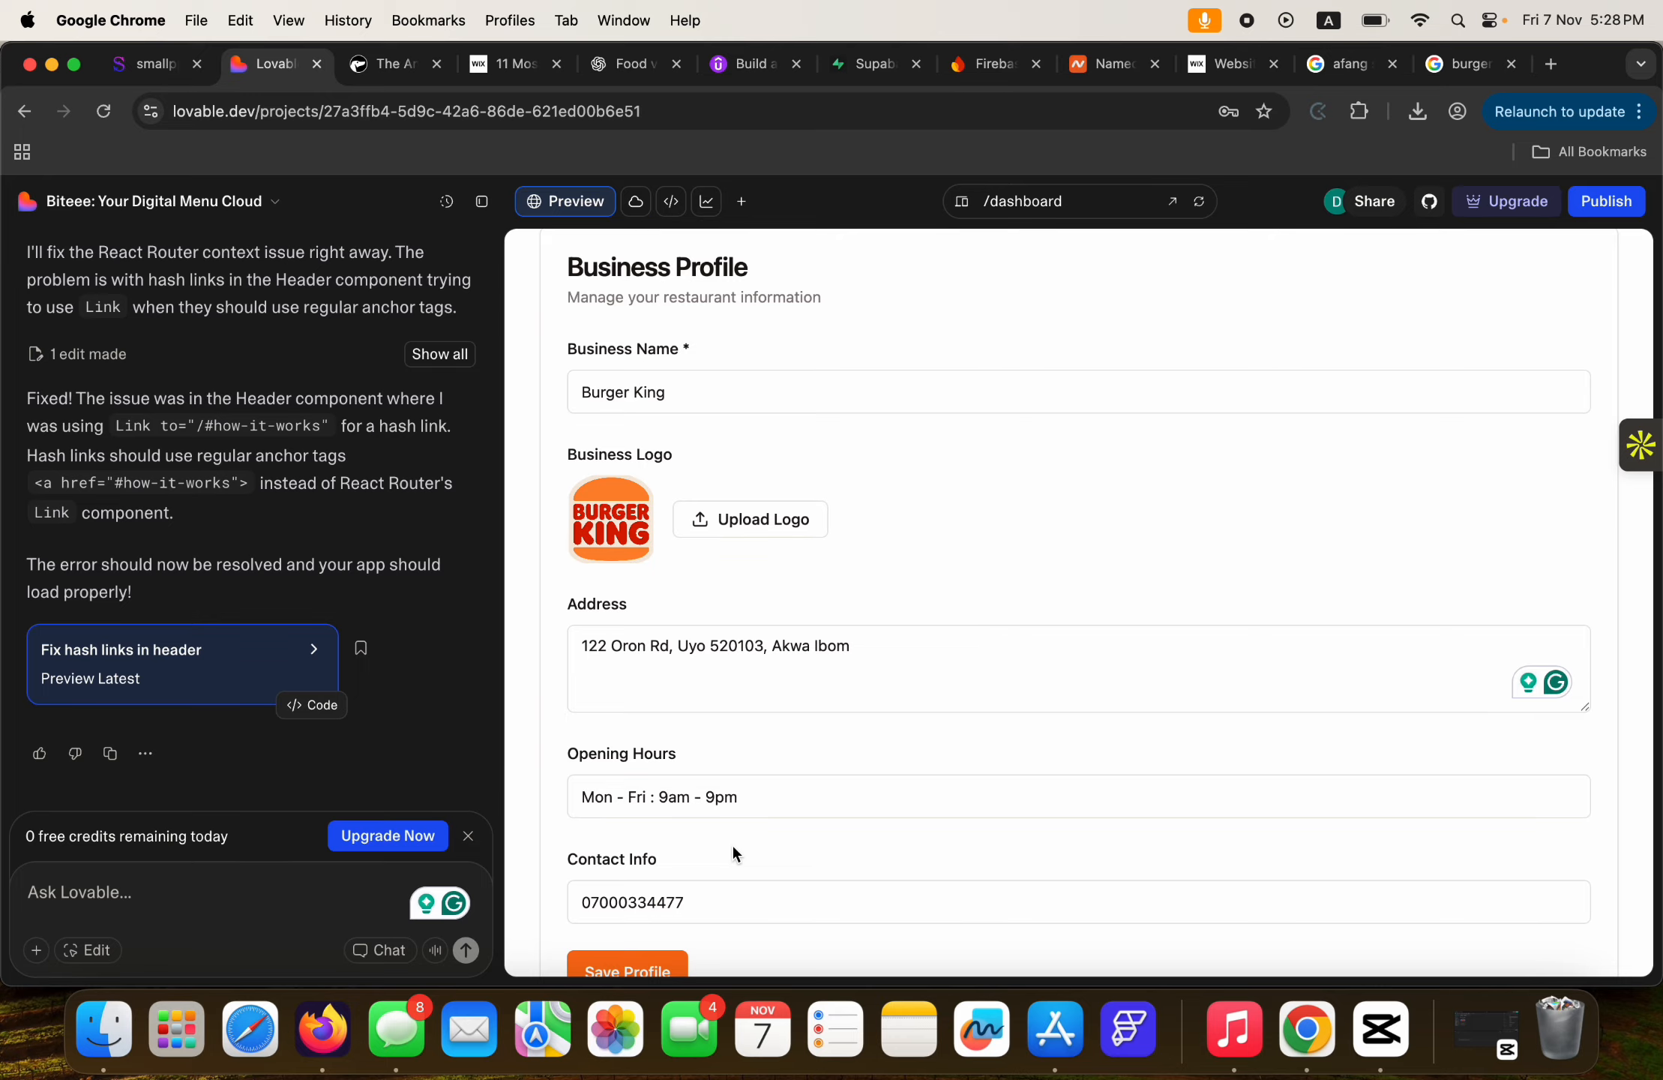
# Save the business profile and switch to the Menu Builder section.
pyautogui.scroll(-2, 720, 852)
pyautogui.click(640, 907)
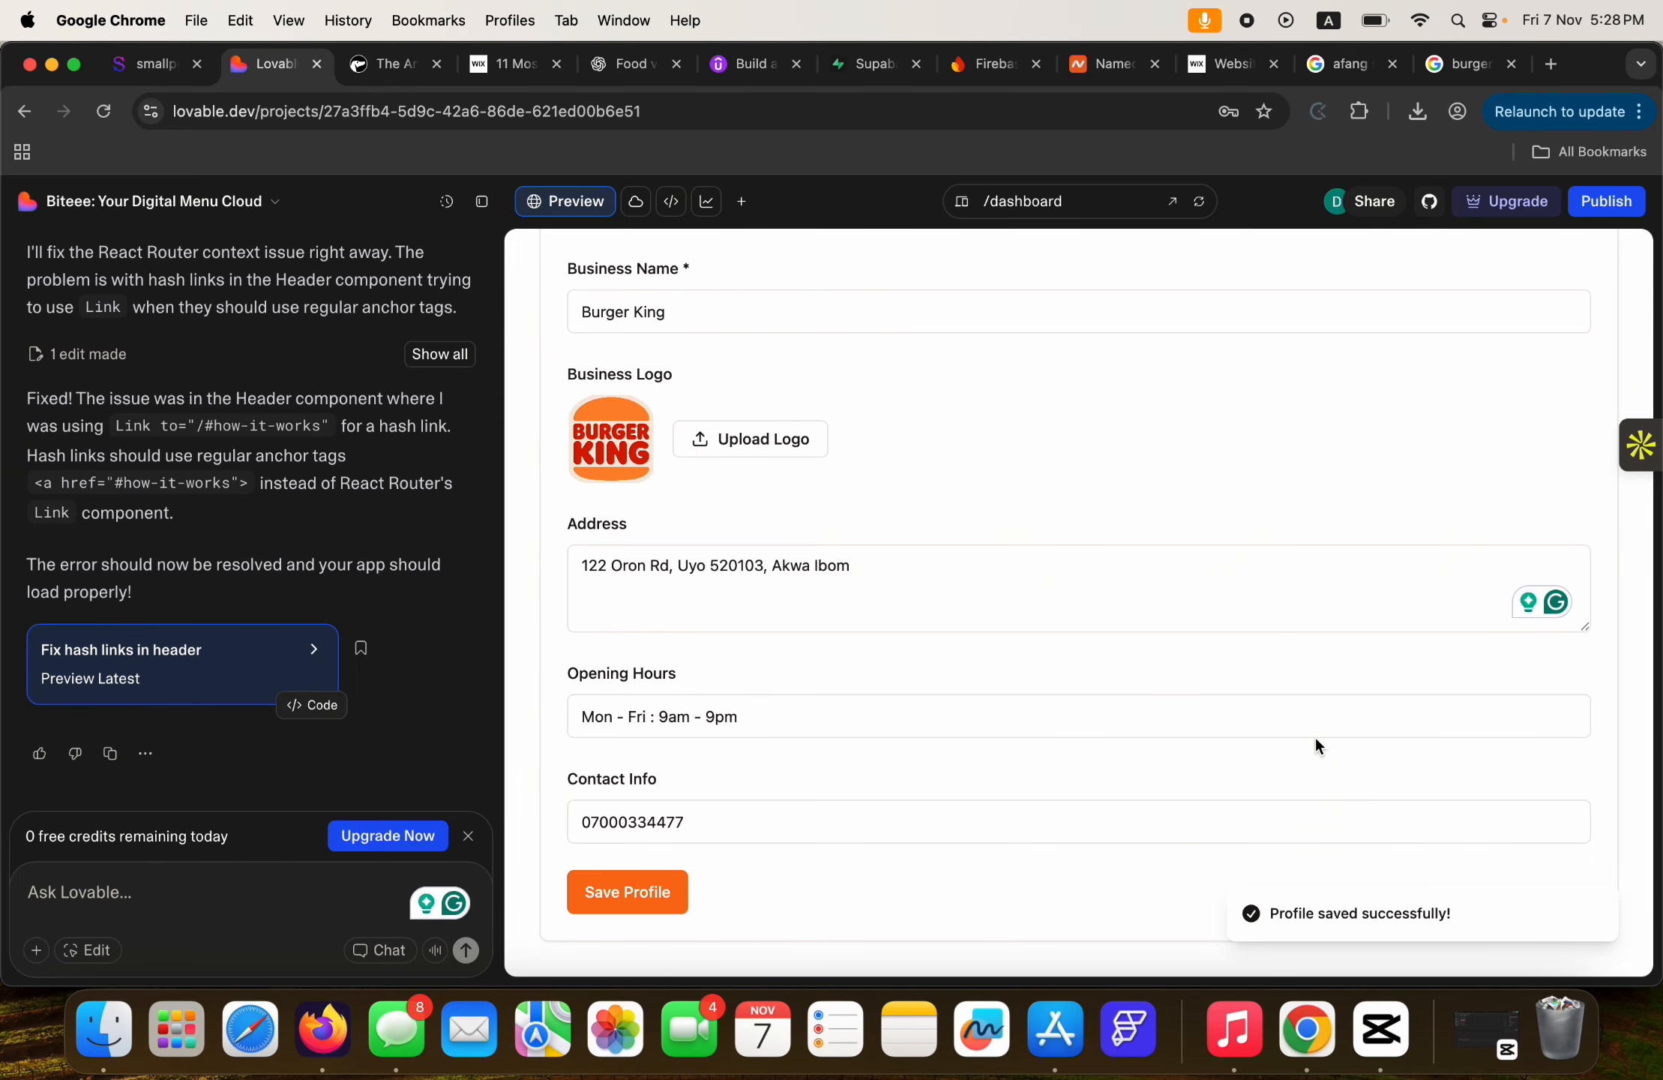
pyautogui.scroll(4, 1319, 745)
pyautogui.click(922, 365)
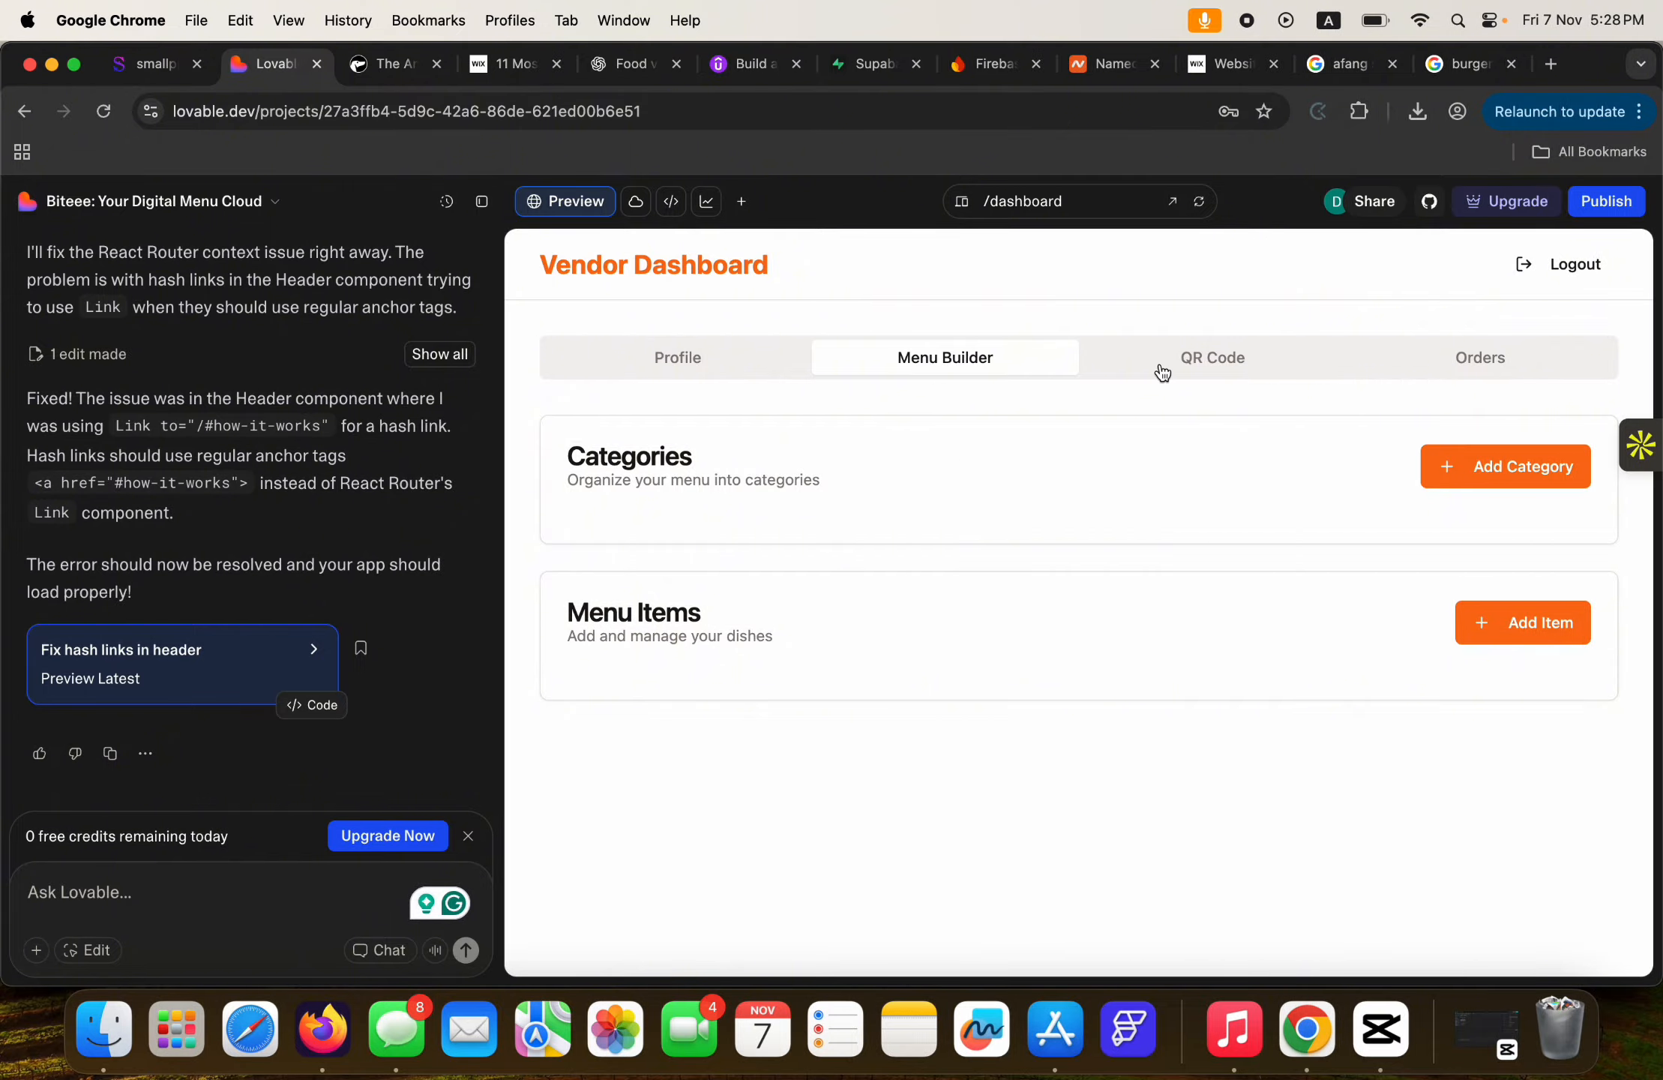
pyautogui.click(1256, 370)
pyautogui.scroll(-3, 1282, 640)
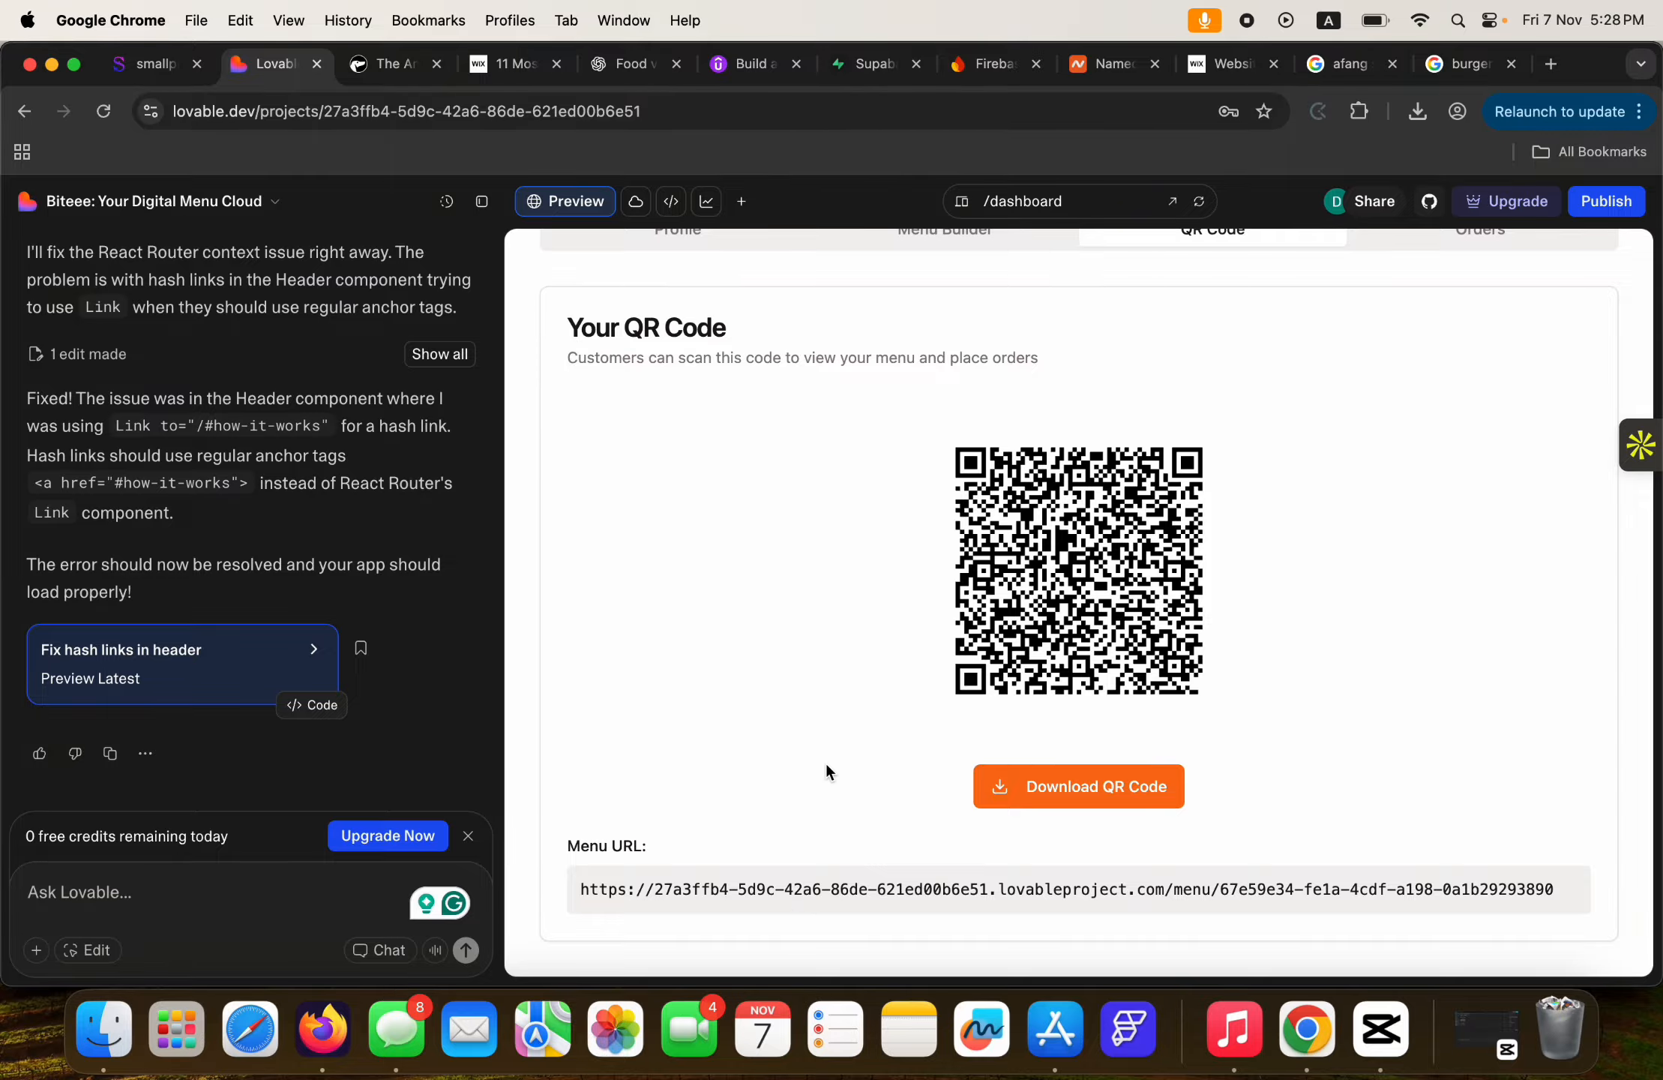
pyautogui.scroll(3, 833, 757)
pyautogui.click(944, 358)
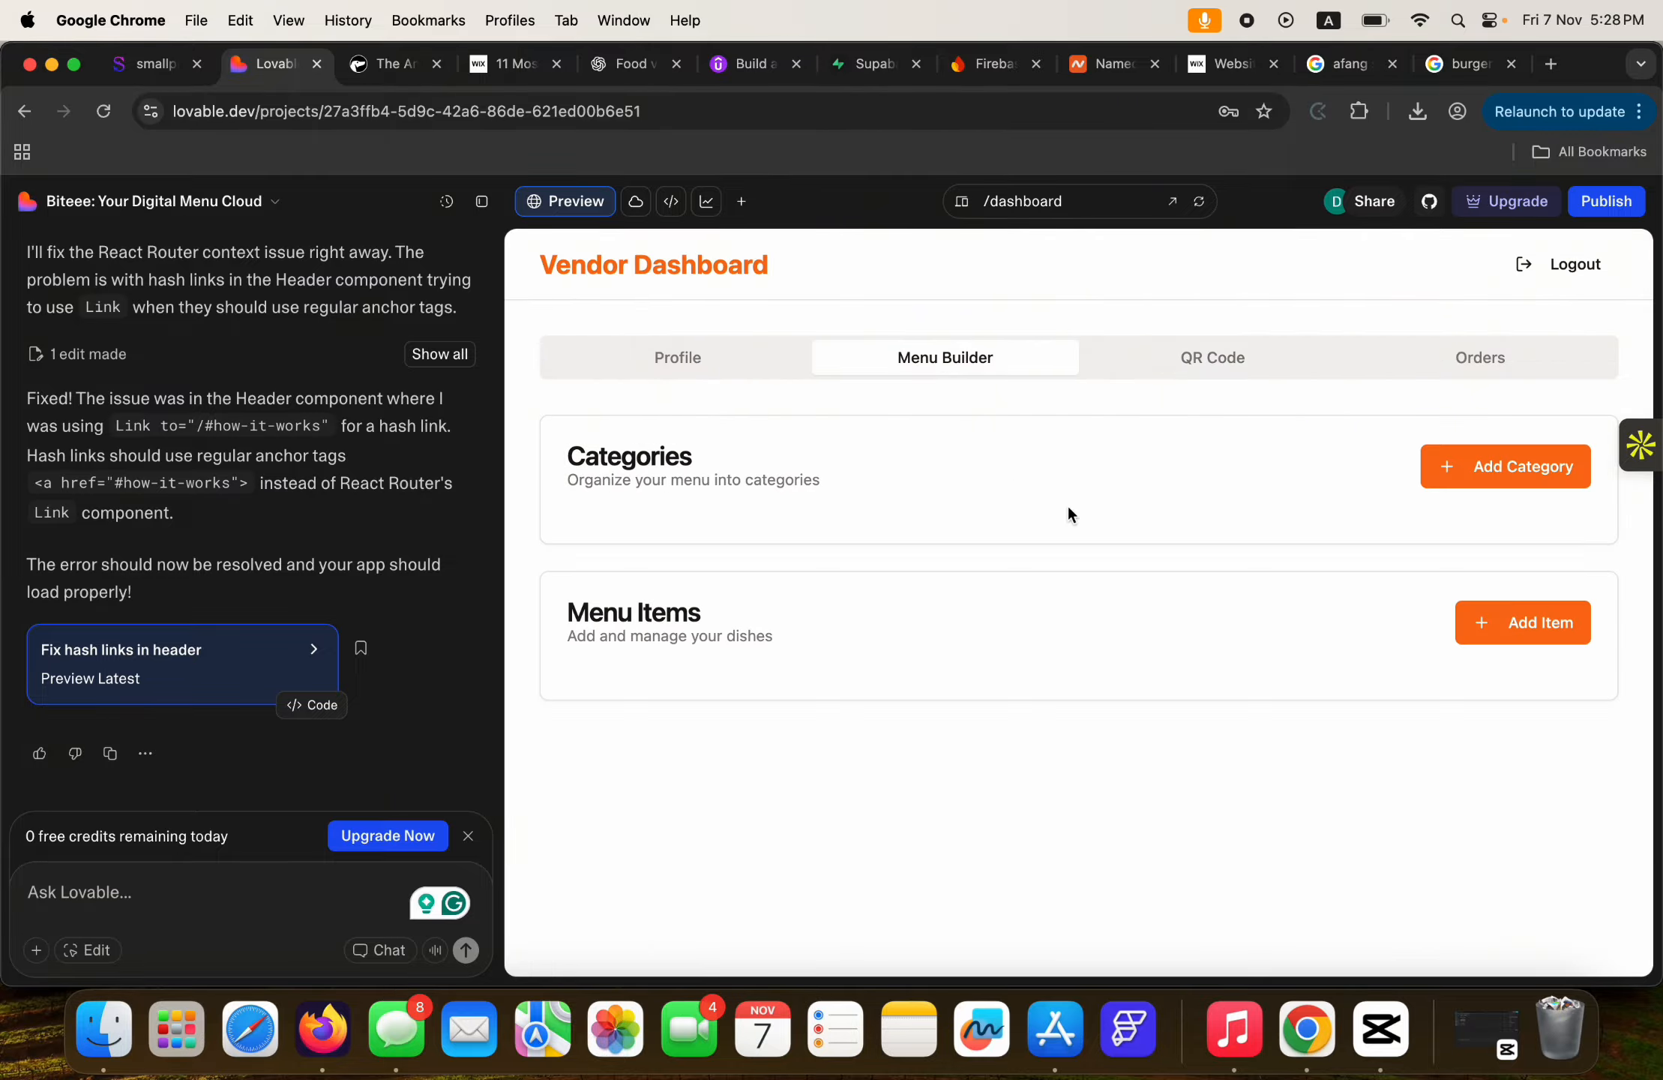
pyautogui.click(1482, 629)
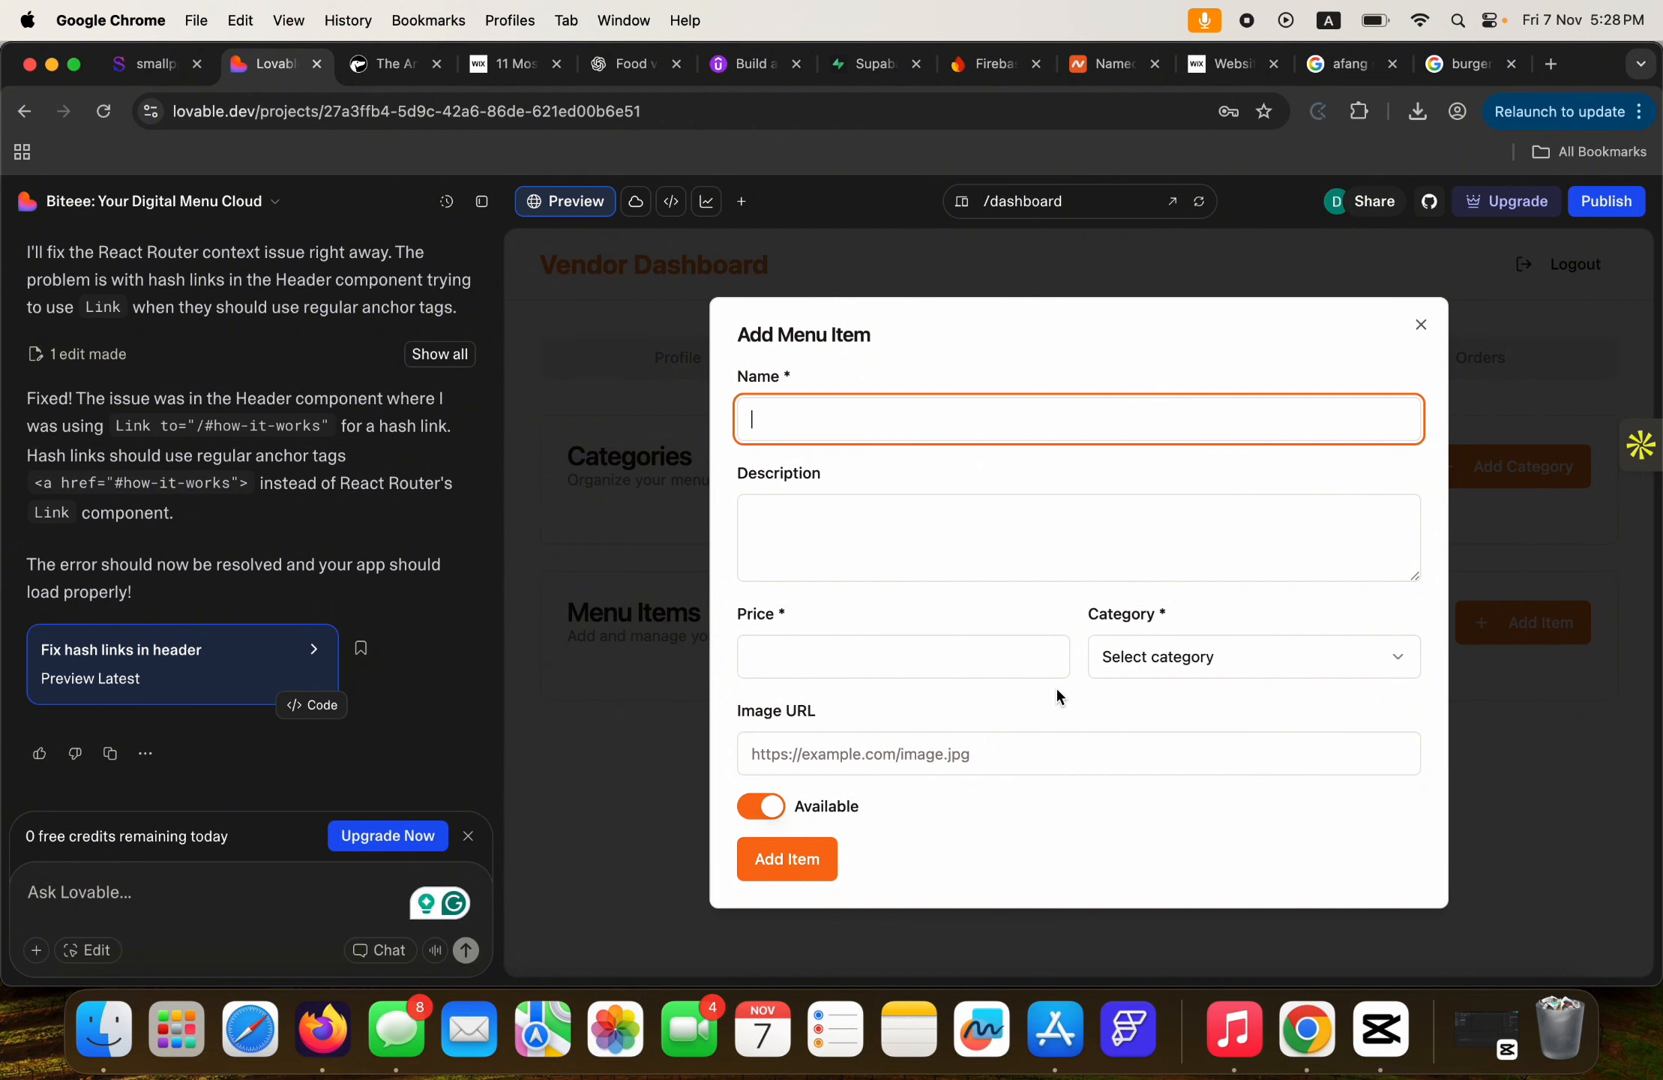
pyautogui.click(1151, 657)
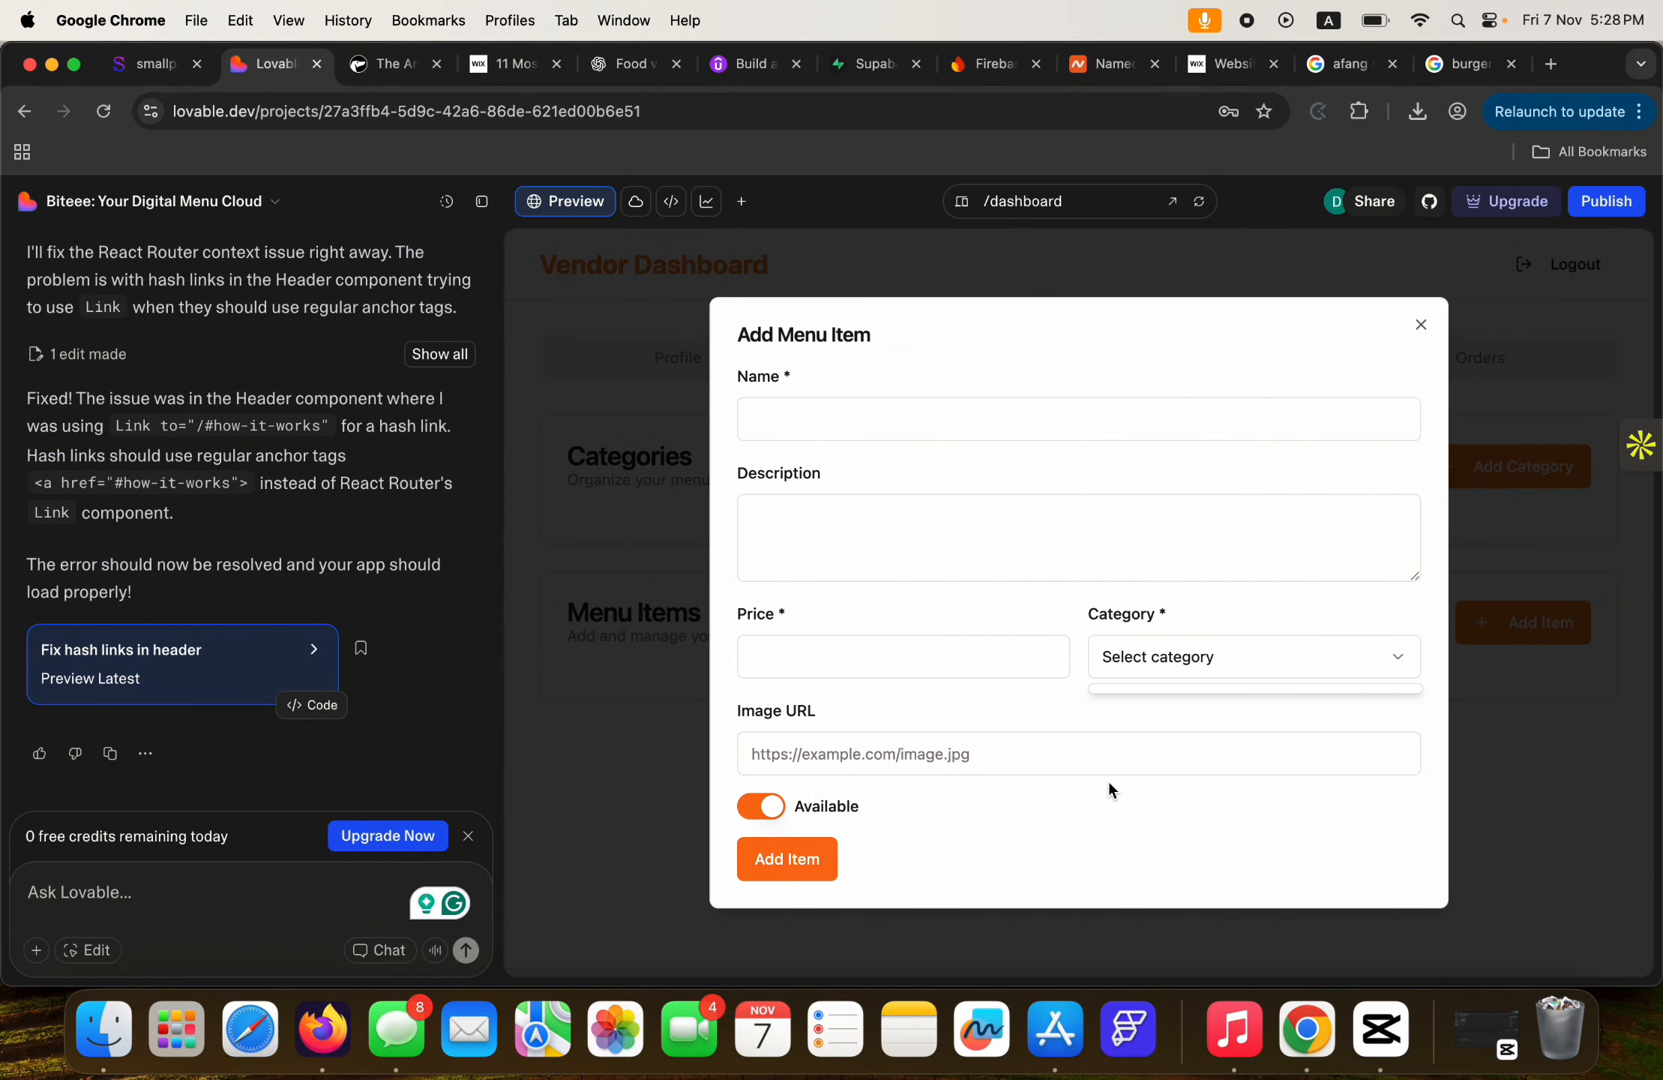
pyautogui.click(1421, 324)
pyautogui.click(1421, 324)
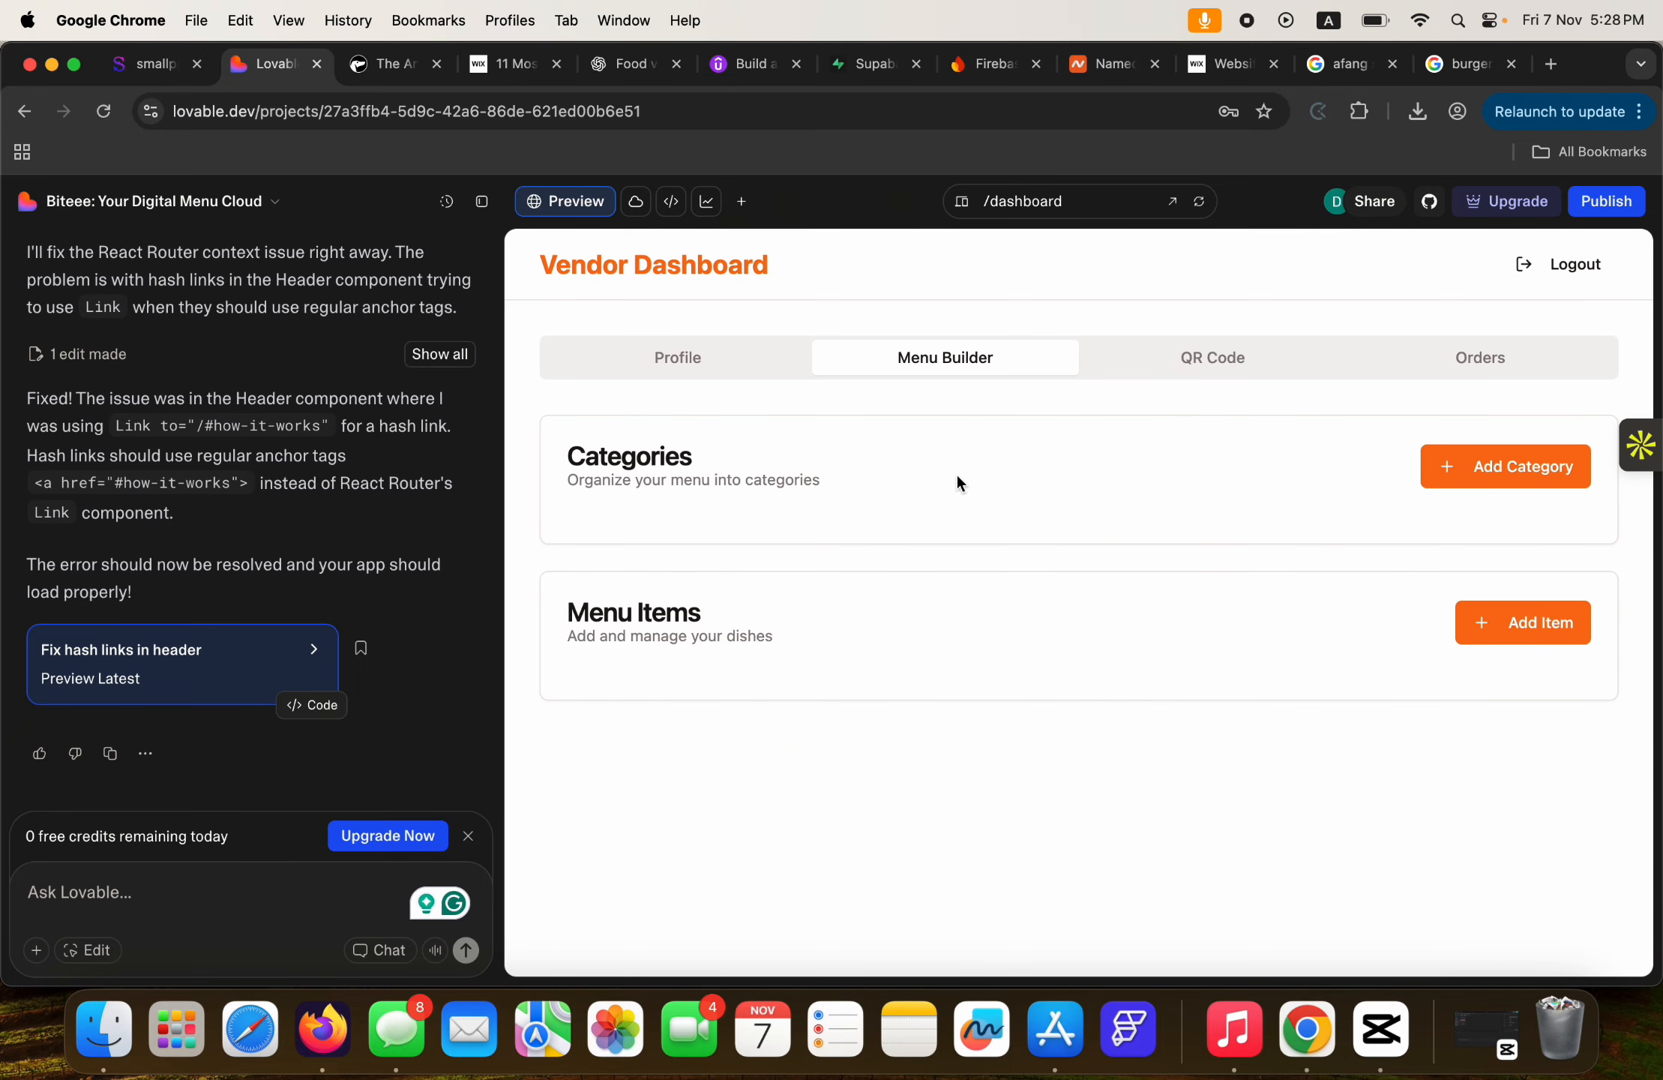
# Add the Appetizers and Soups menu categories.
pyautogui.click(1450, 465)
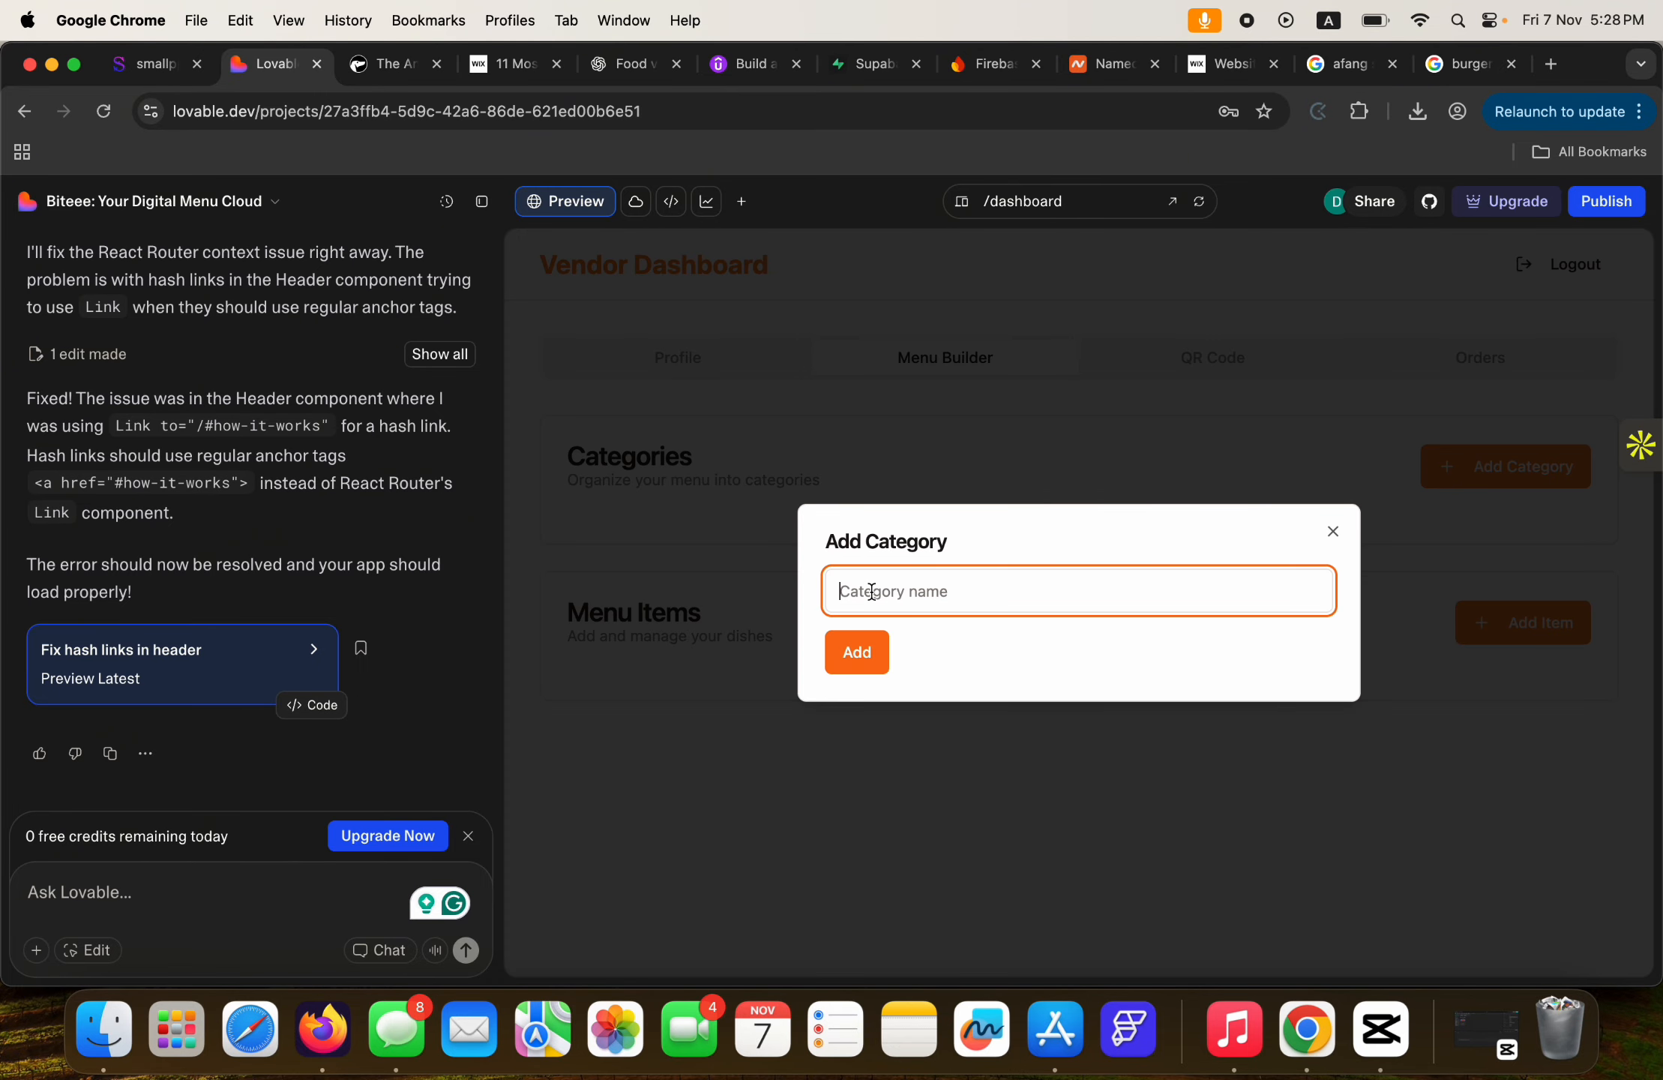
pyautogui.write('Appe')
pyautogui.write('tix')
pyautogui.write('ers')
pyautogui.press('Return')
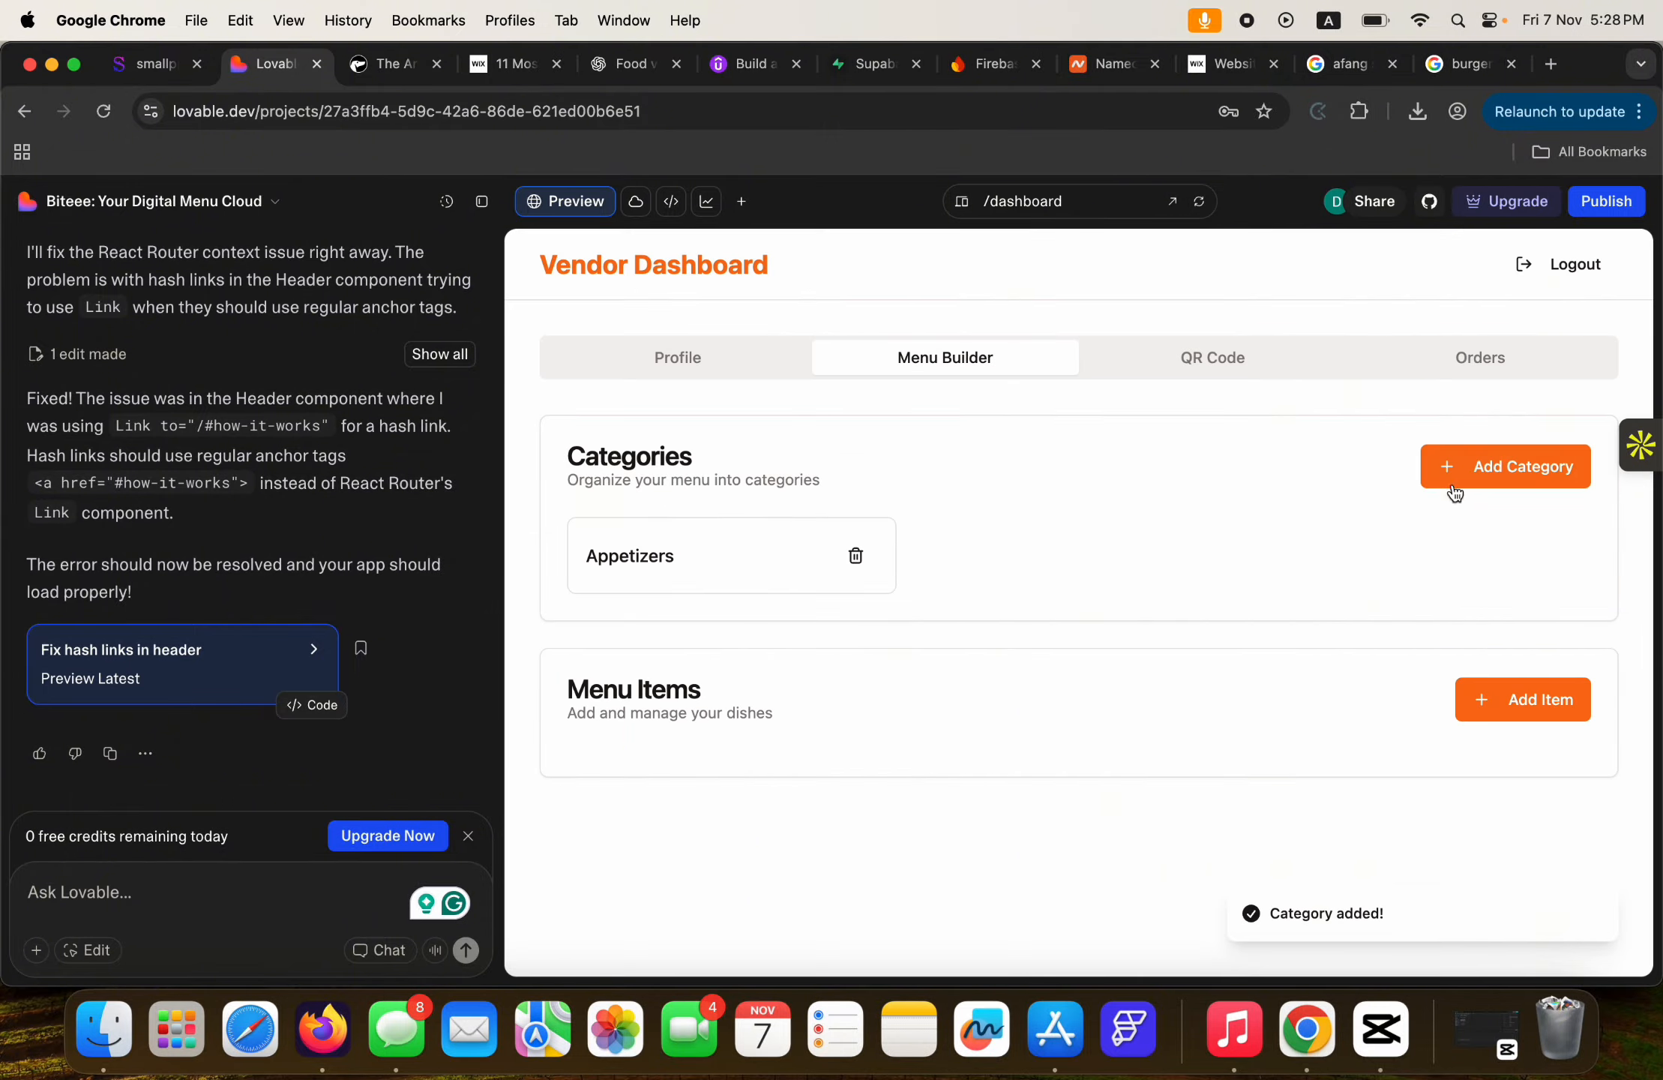
pyautogui.click(1455, 491)
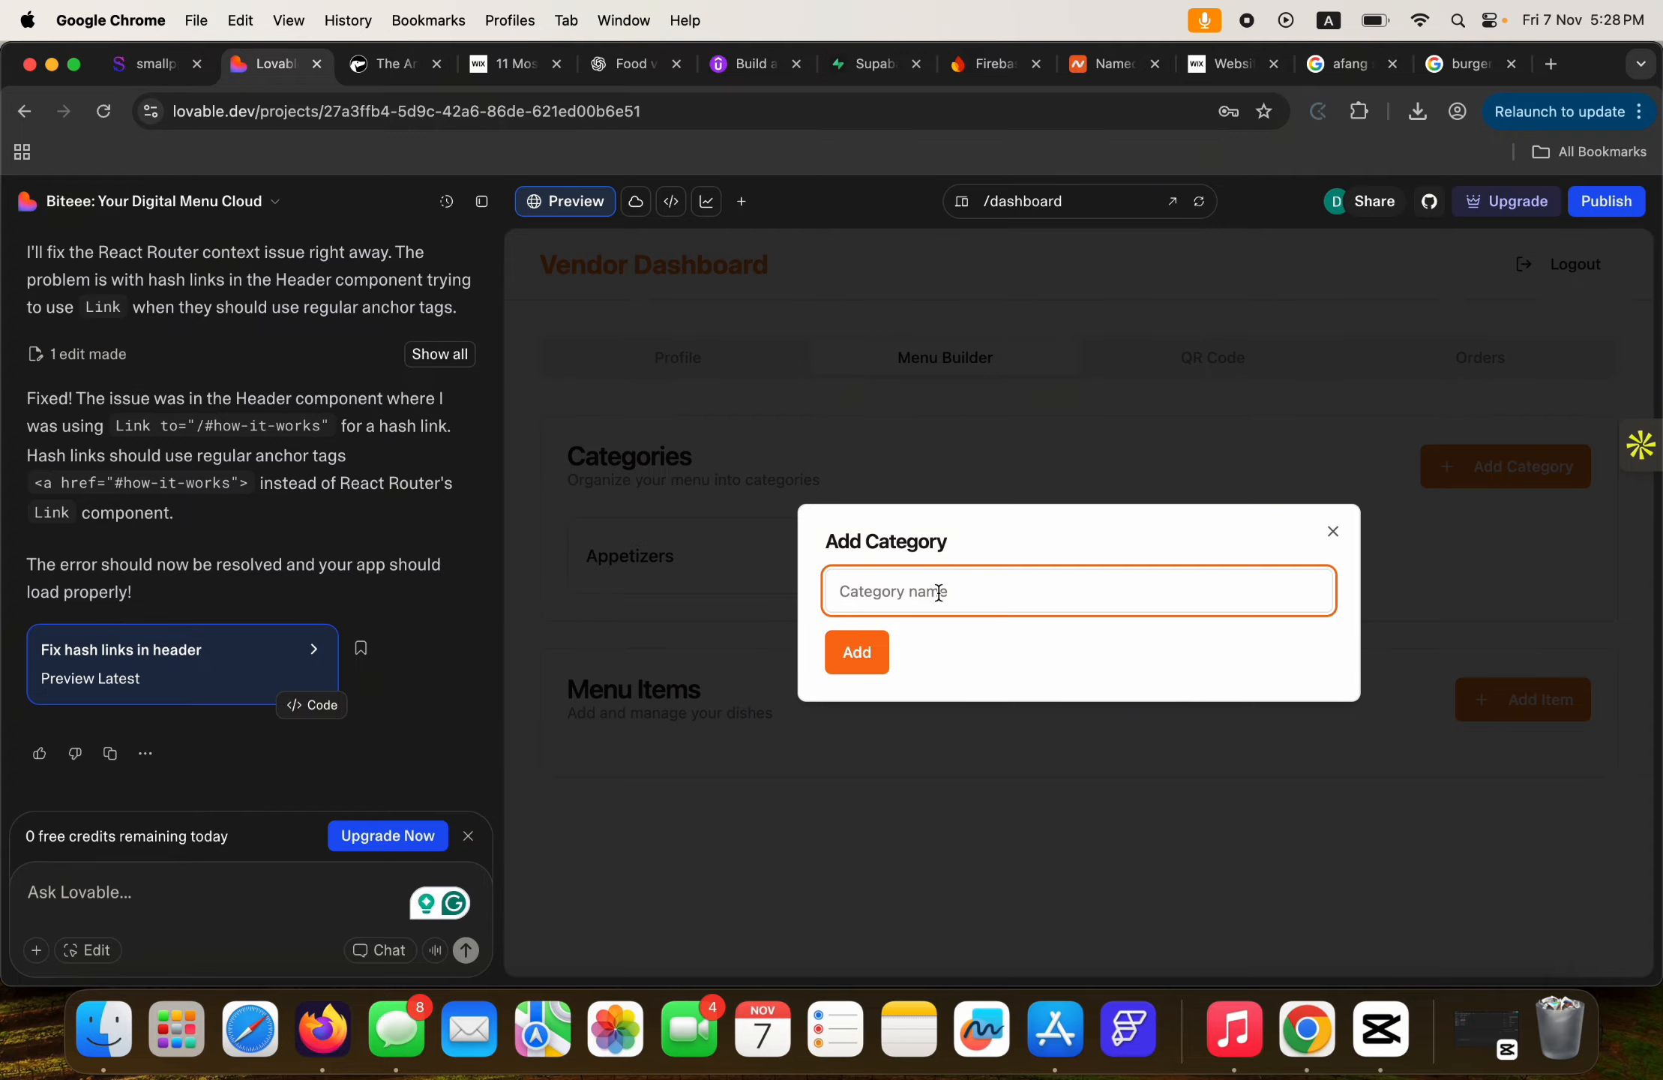
pyautogui.write('Soups')
pyautogui.press('Return')
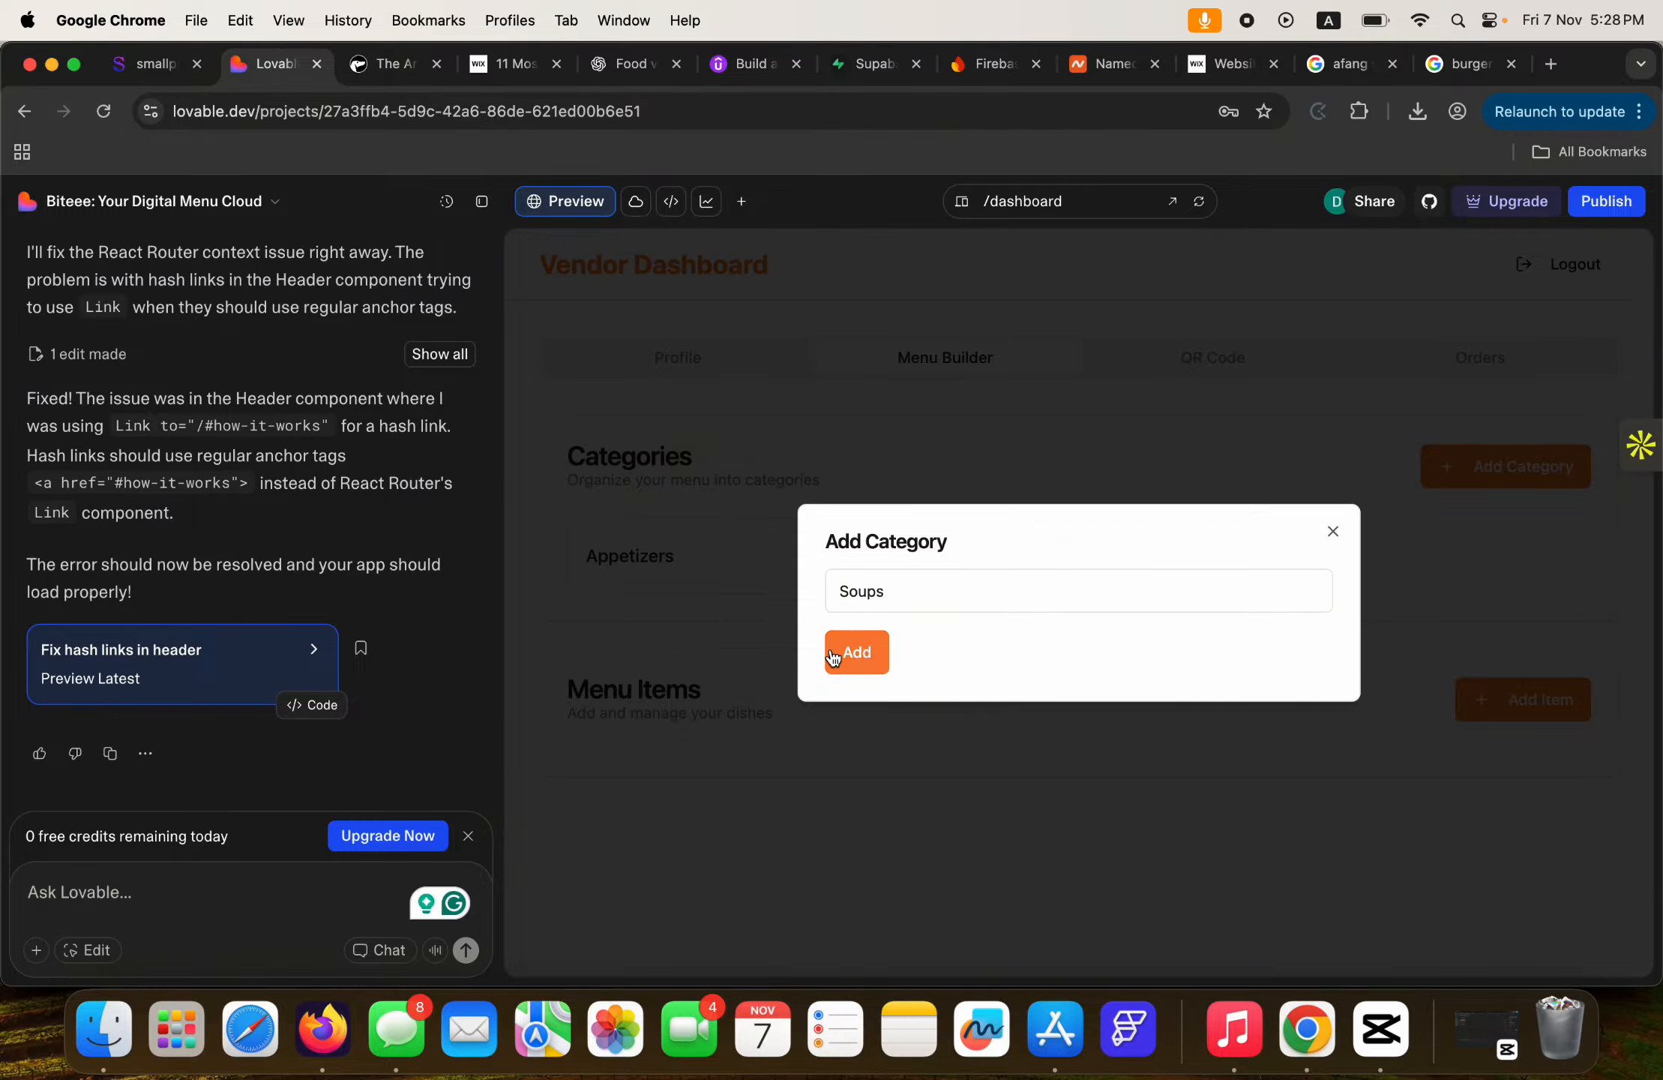
# Add the Rice and Drink menu categories.
pyautogui.click(1509, 470)
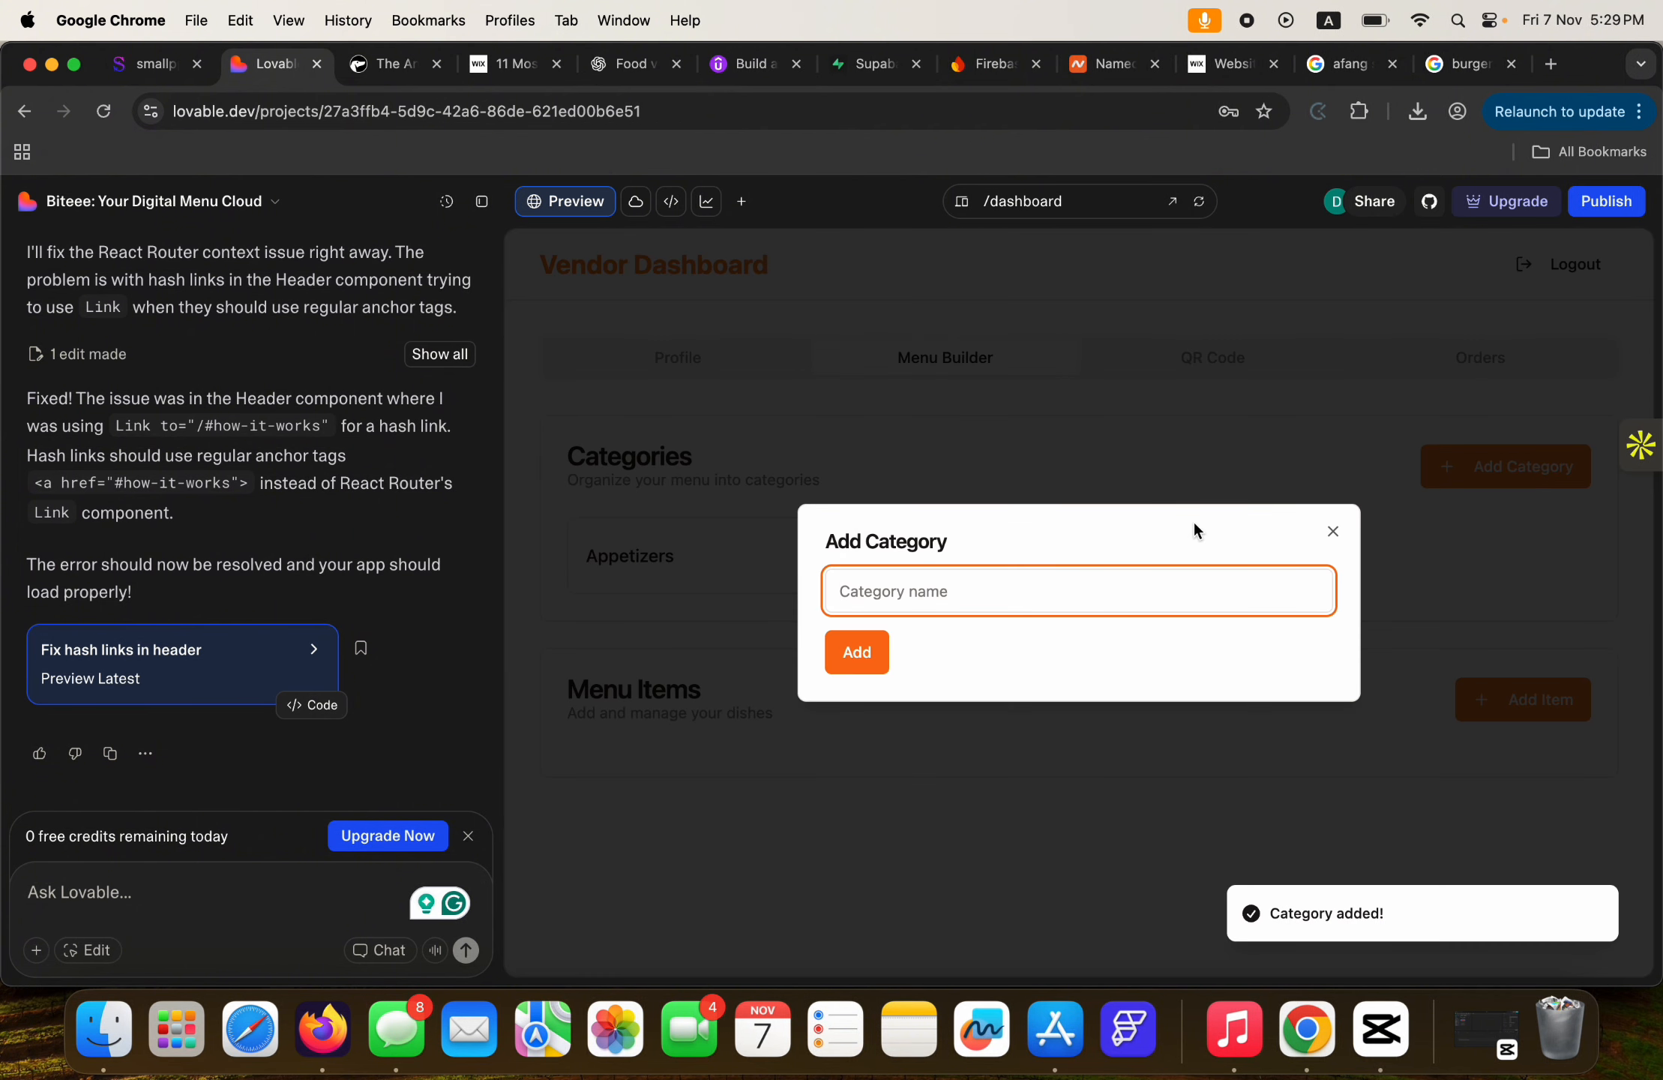
pyautogui.write('Rice')
pyautogui.click(869, 654)
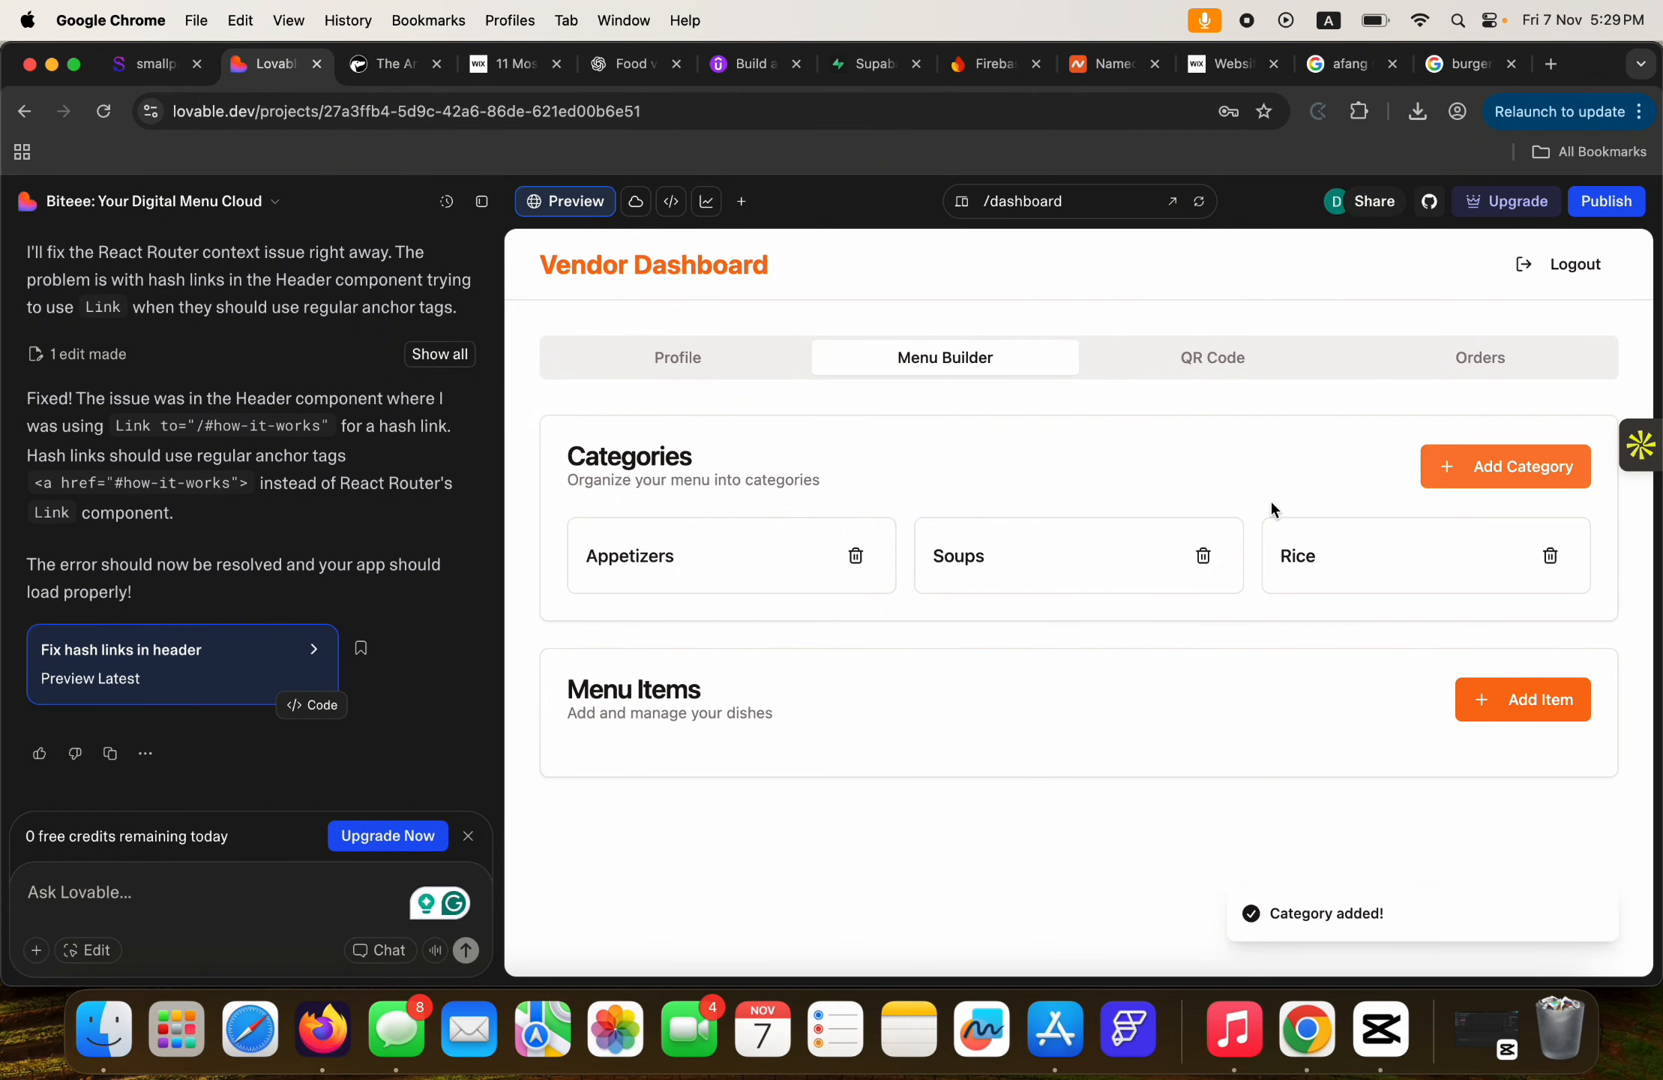
pyautogui.click(1489, 469)
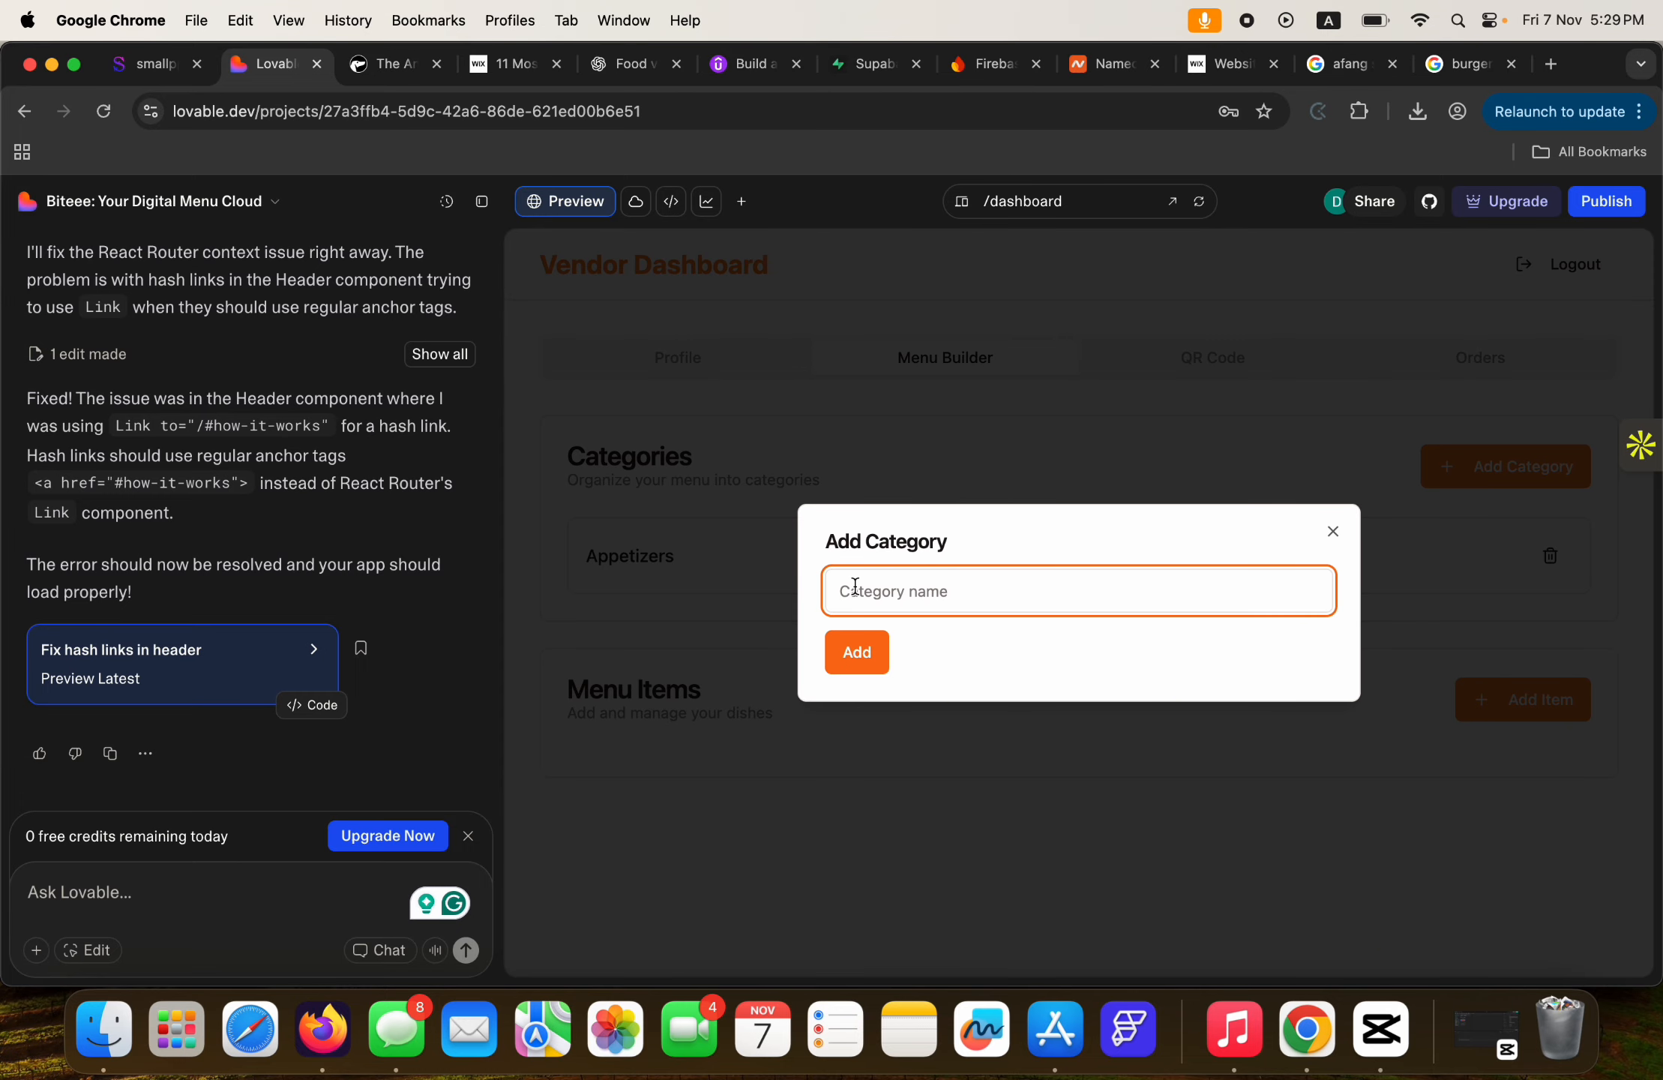
pyautogui.write('vc')
pyautogui.press('BackSpace')
pyautogui.write('Drink')
pyautogui.click(855, 654)
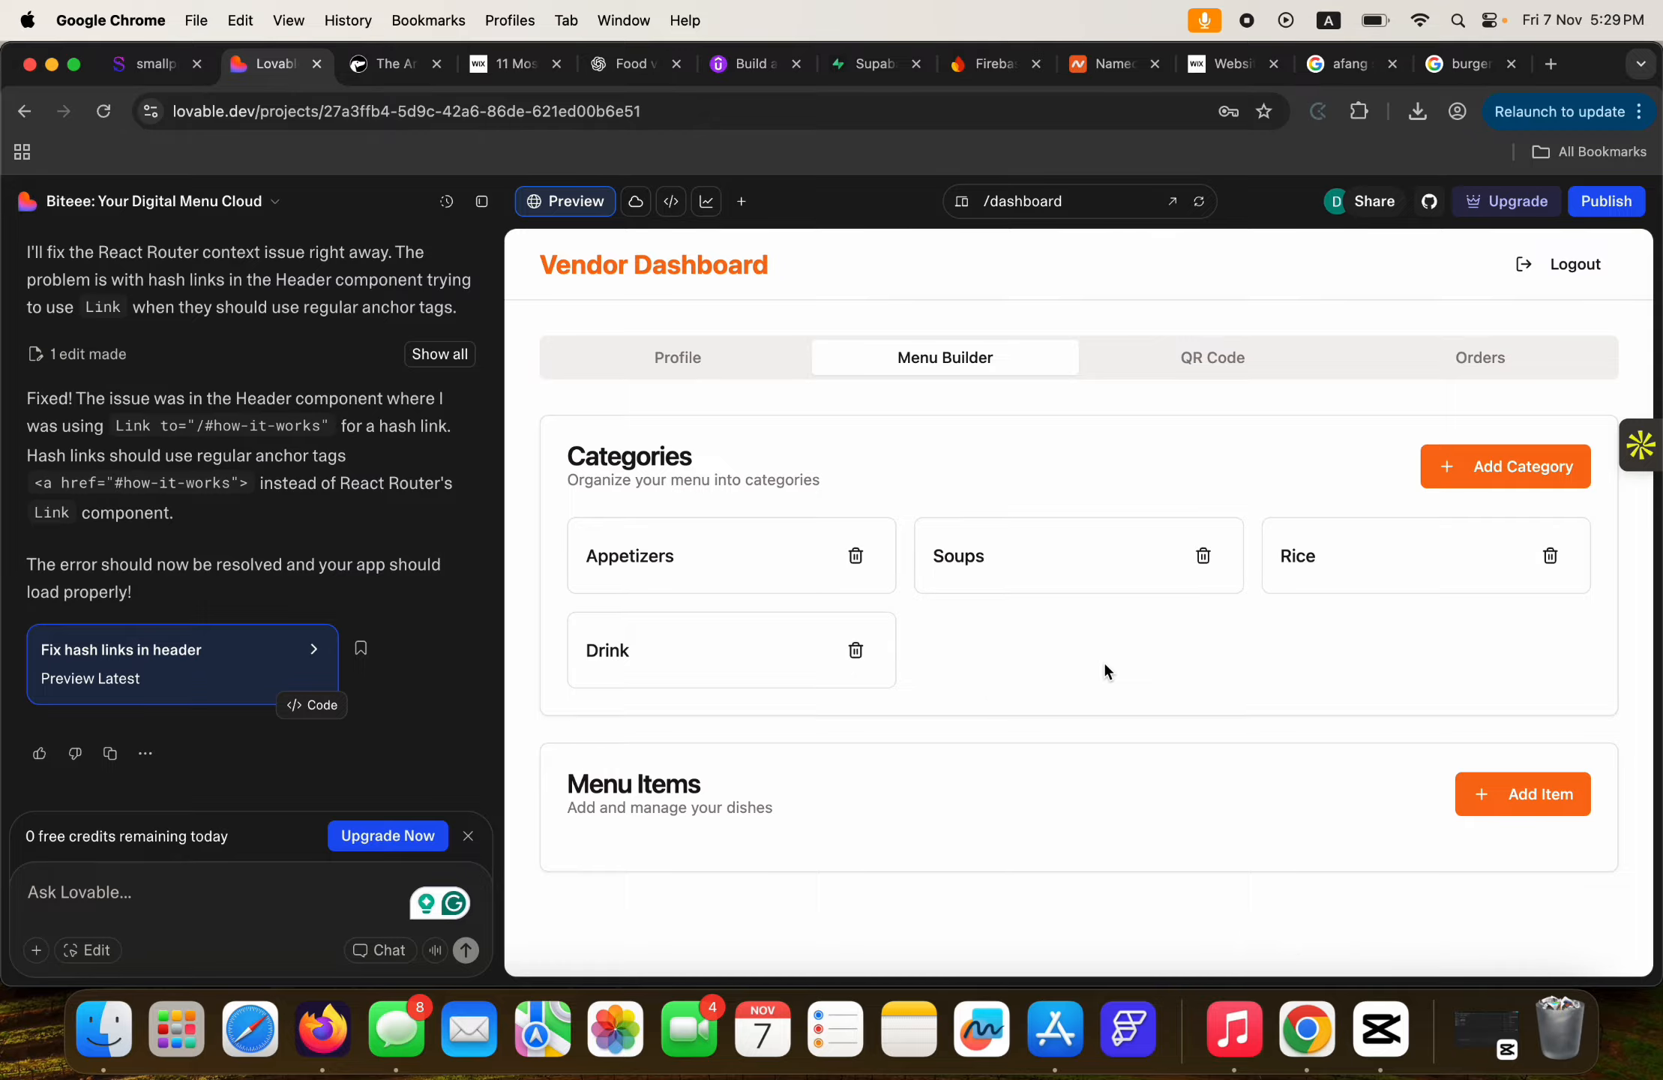
# Fill in a new Burger item: description 'Tasty king burgers', category Appetizers, price 3000.
pyautogui.click(1574, 802)
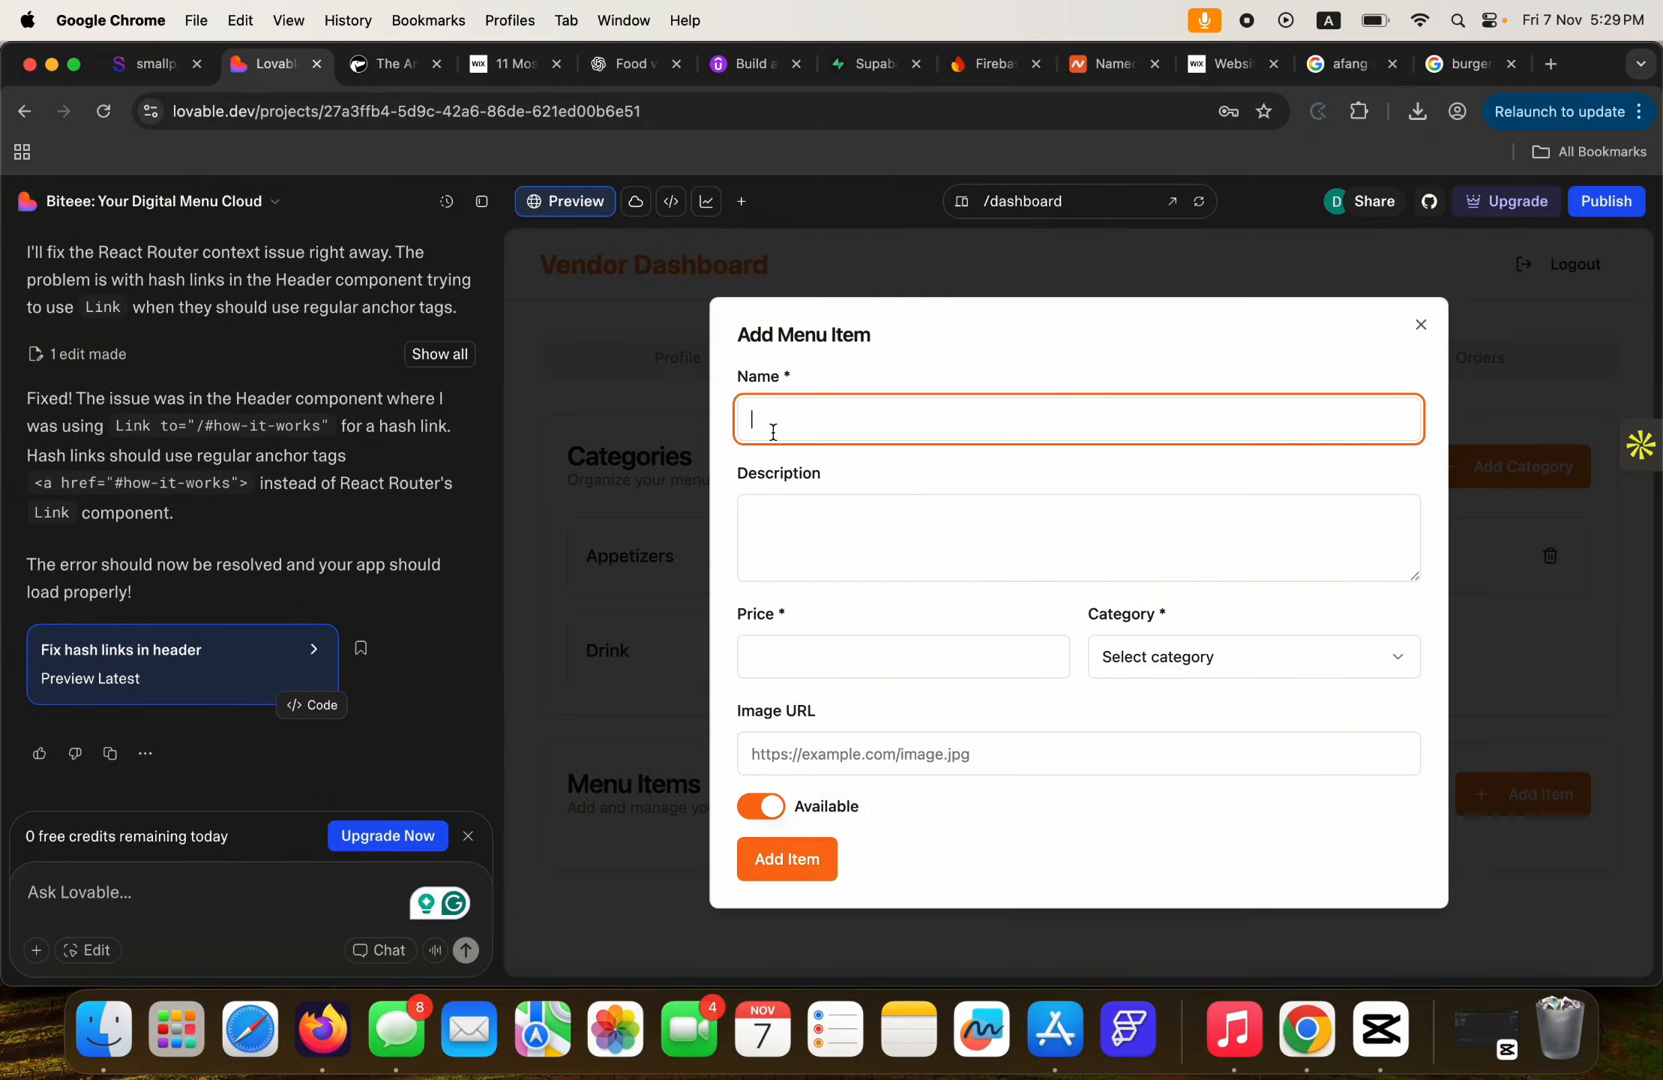
pyautogui.write('Burger')
pyautogui.click(851, 571)
pyautogui.write('Ta')
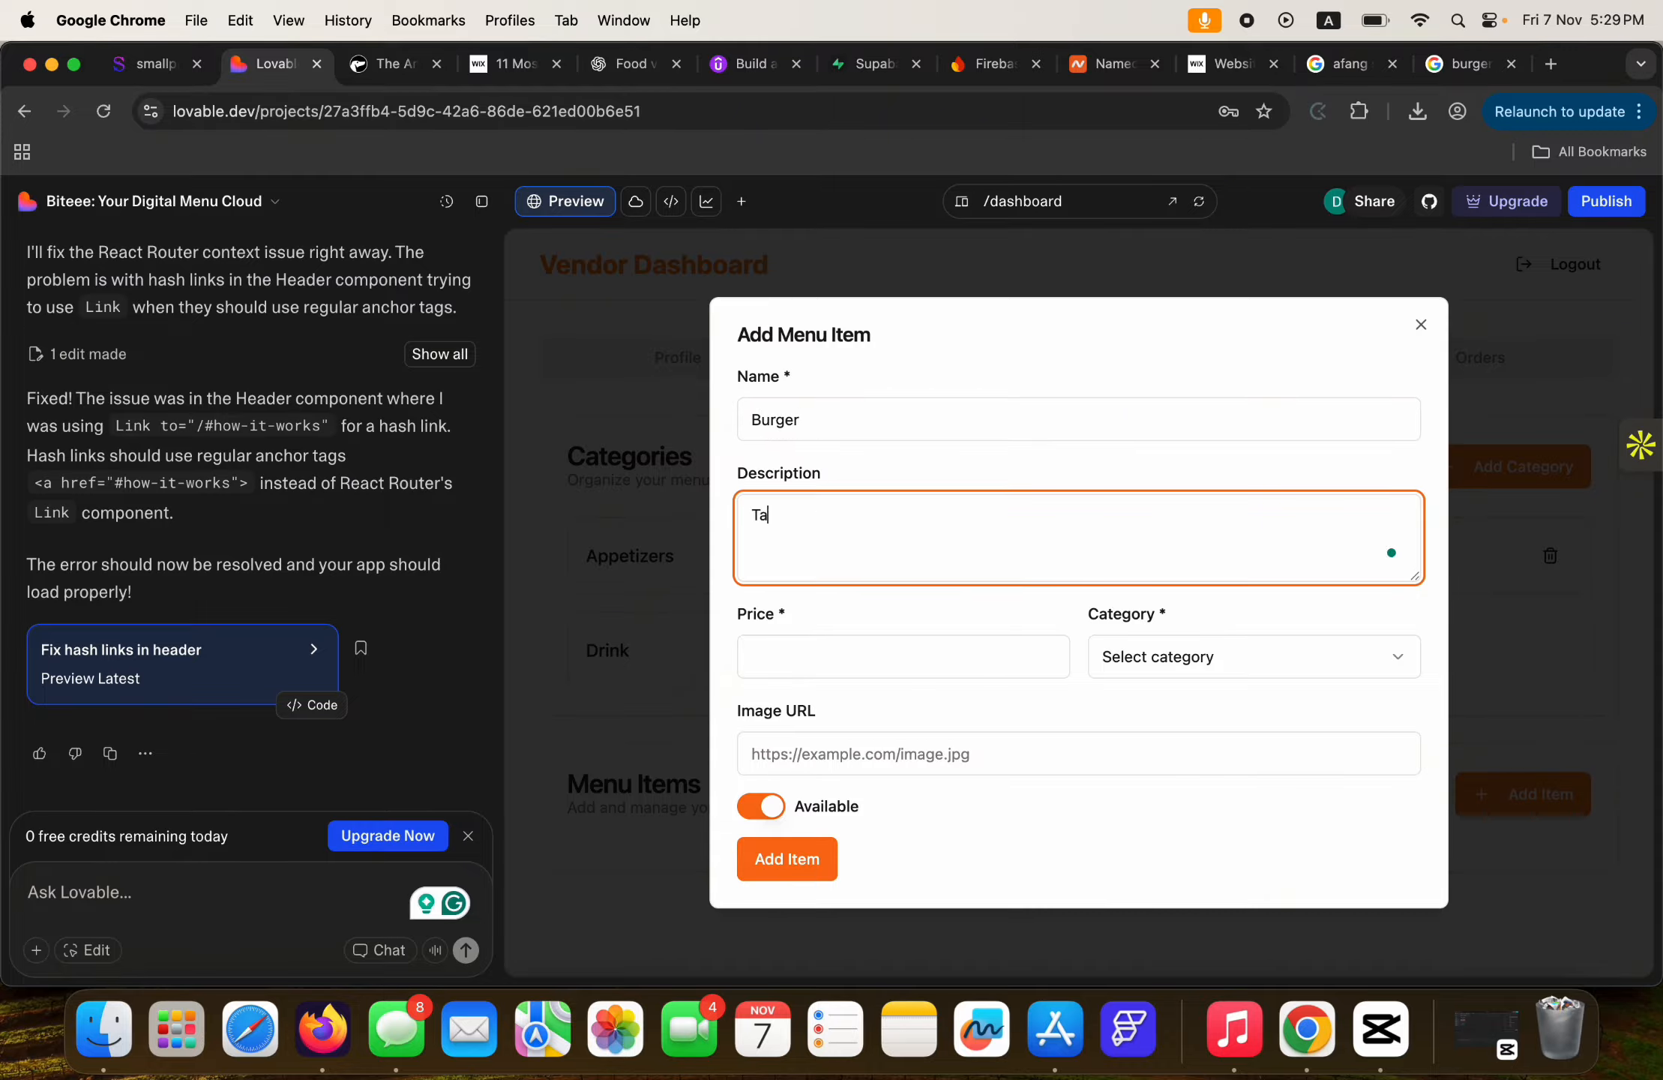
pyautogui.write('sty king urgers')
pyautogui.press('BackSpace')
pyautogui.press('BackSpace')
pyautogui.press('BackSpace')
pyautogui.write('burgers')
pyautogui.click(1154, 664)
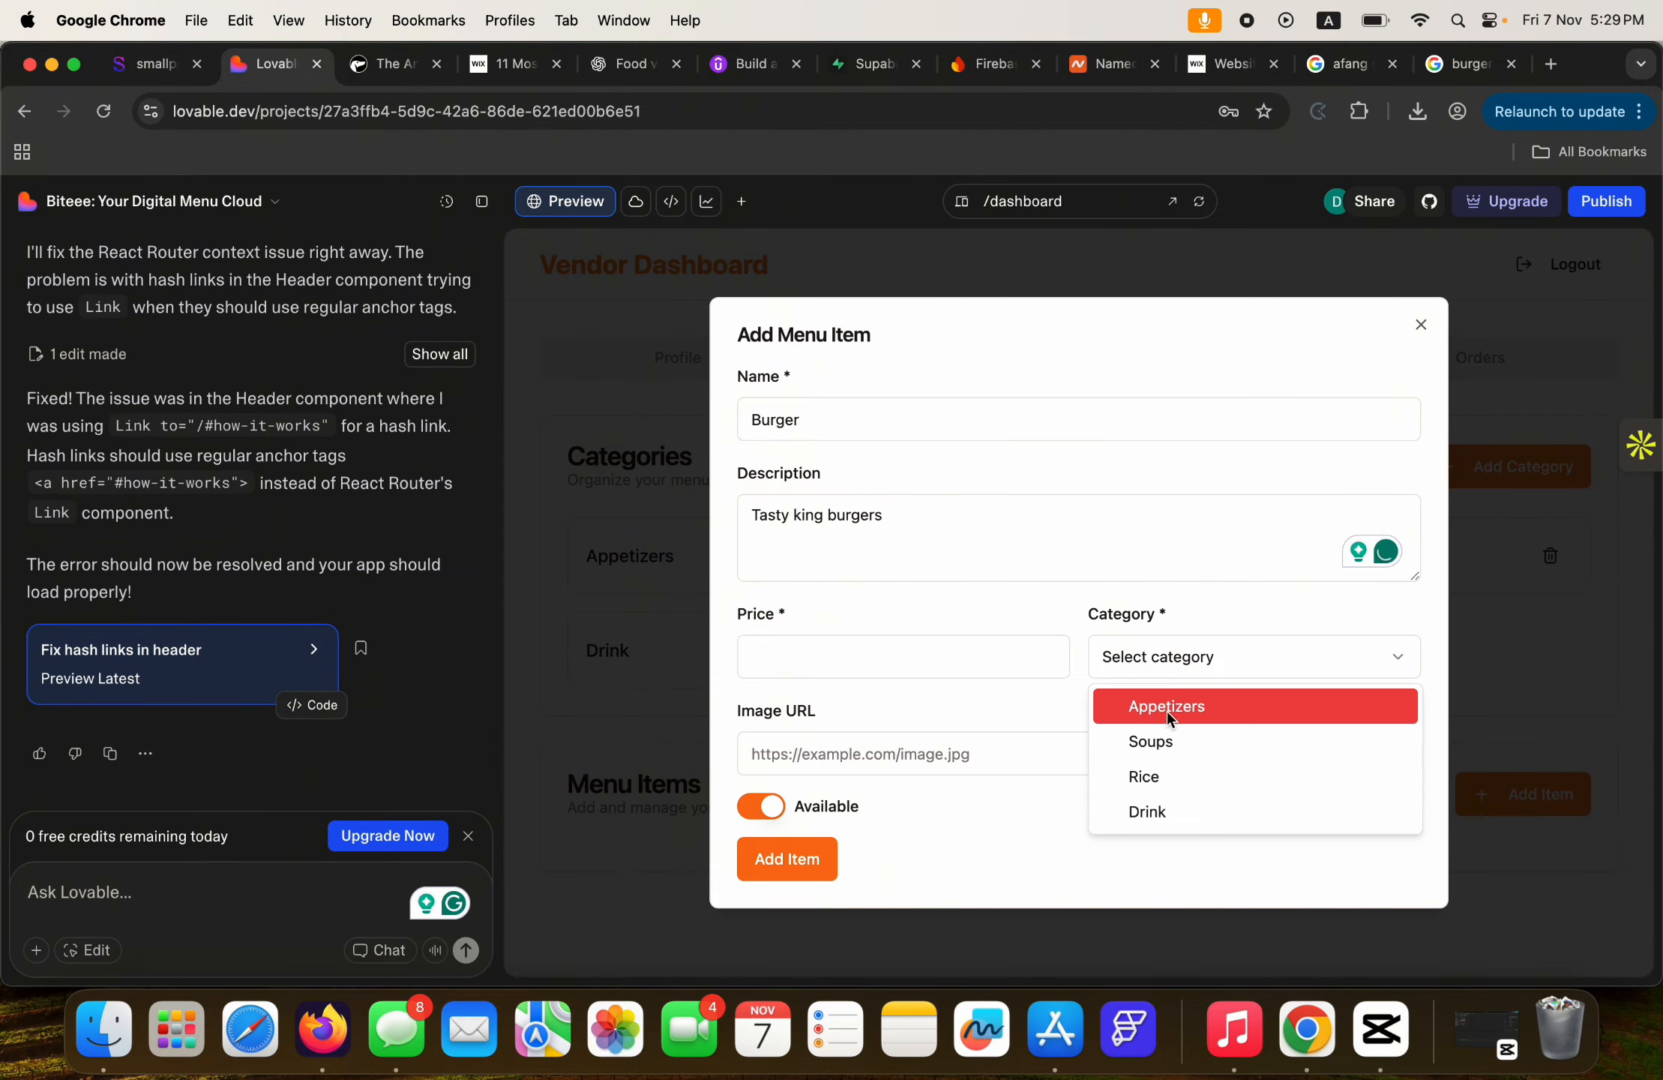
pyautogui.click(1159, 706)
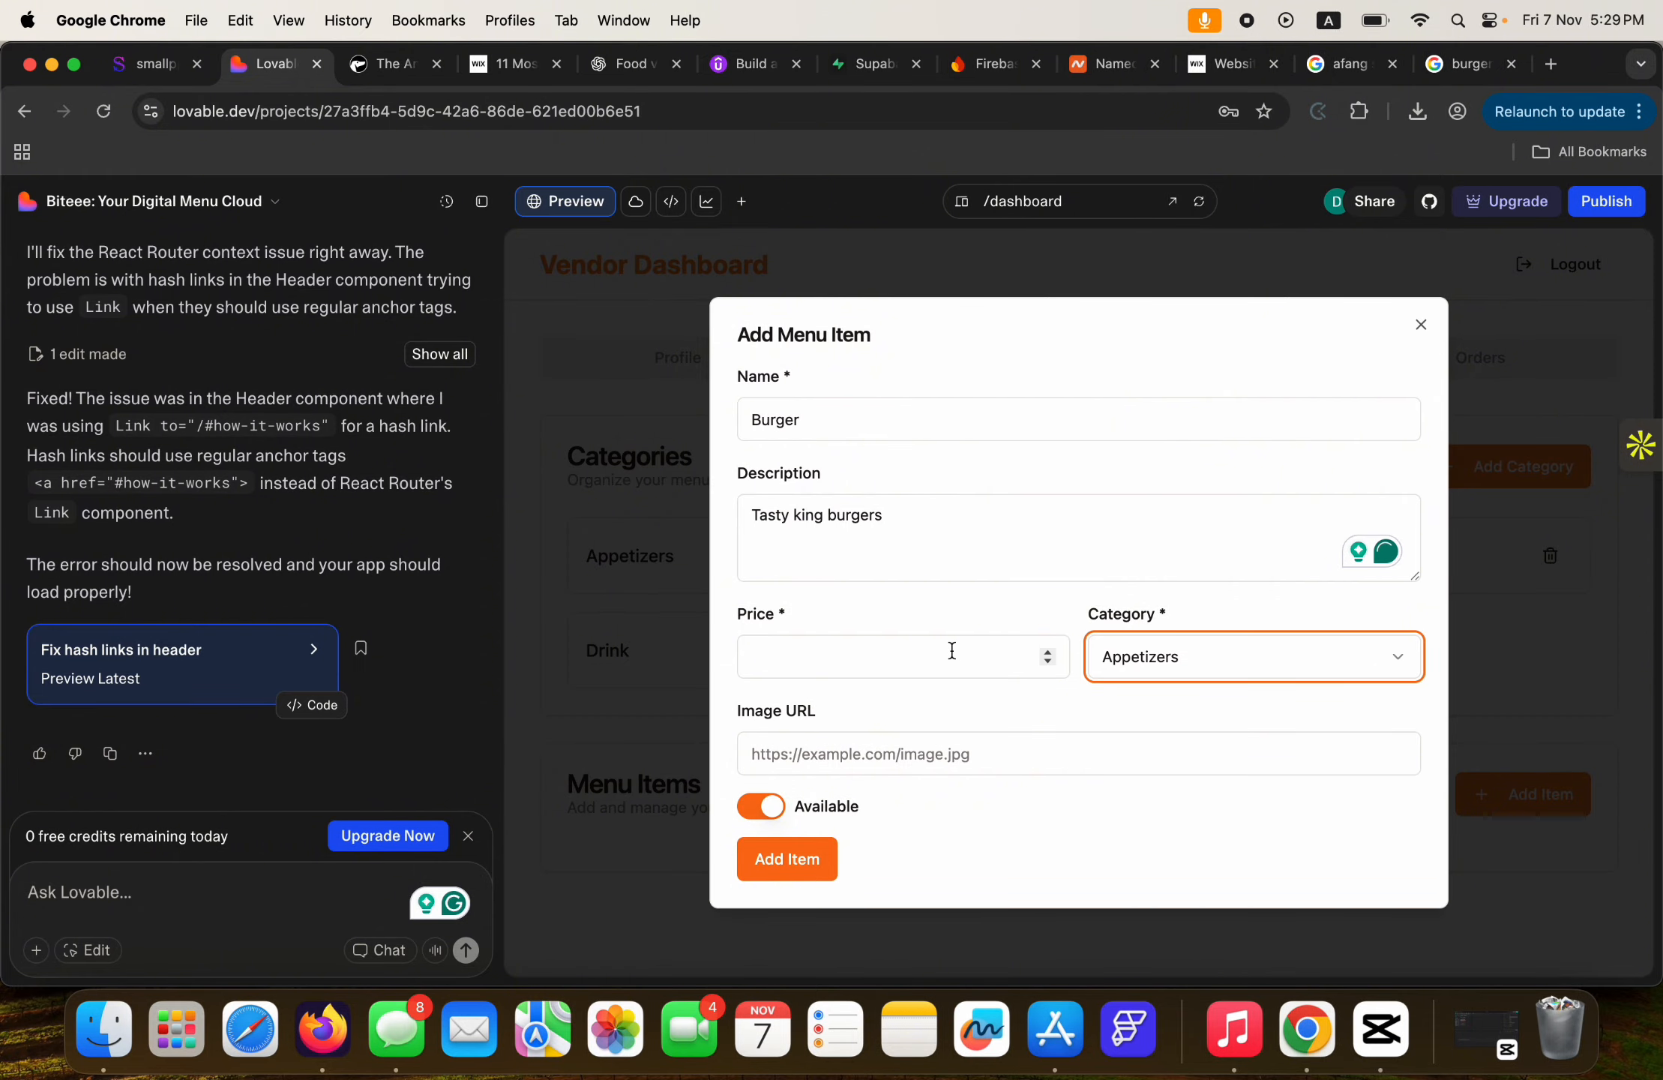
pyautogui.click(919, 660)
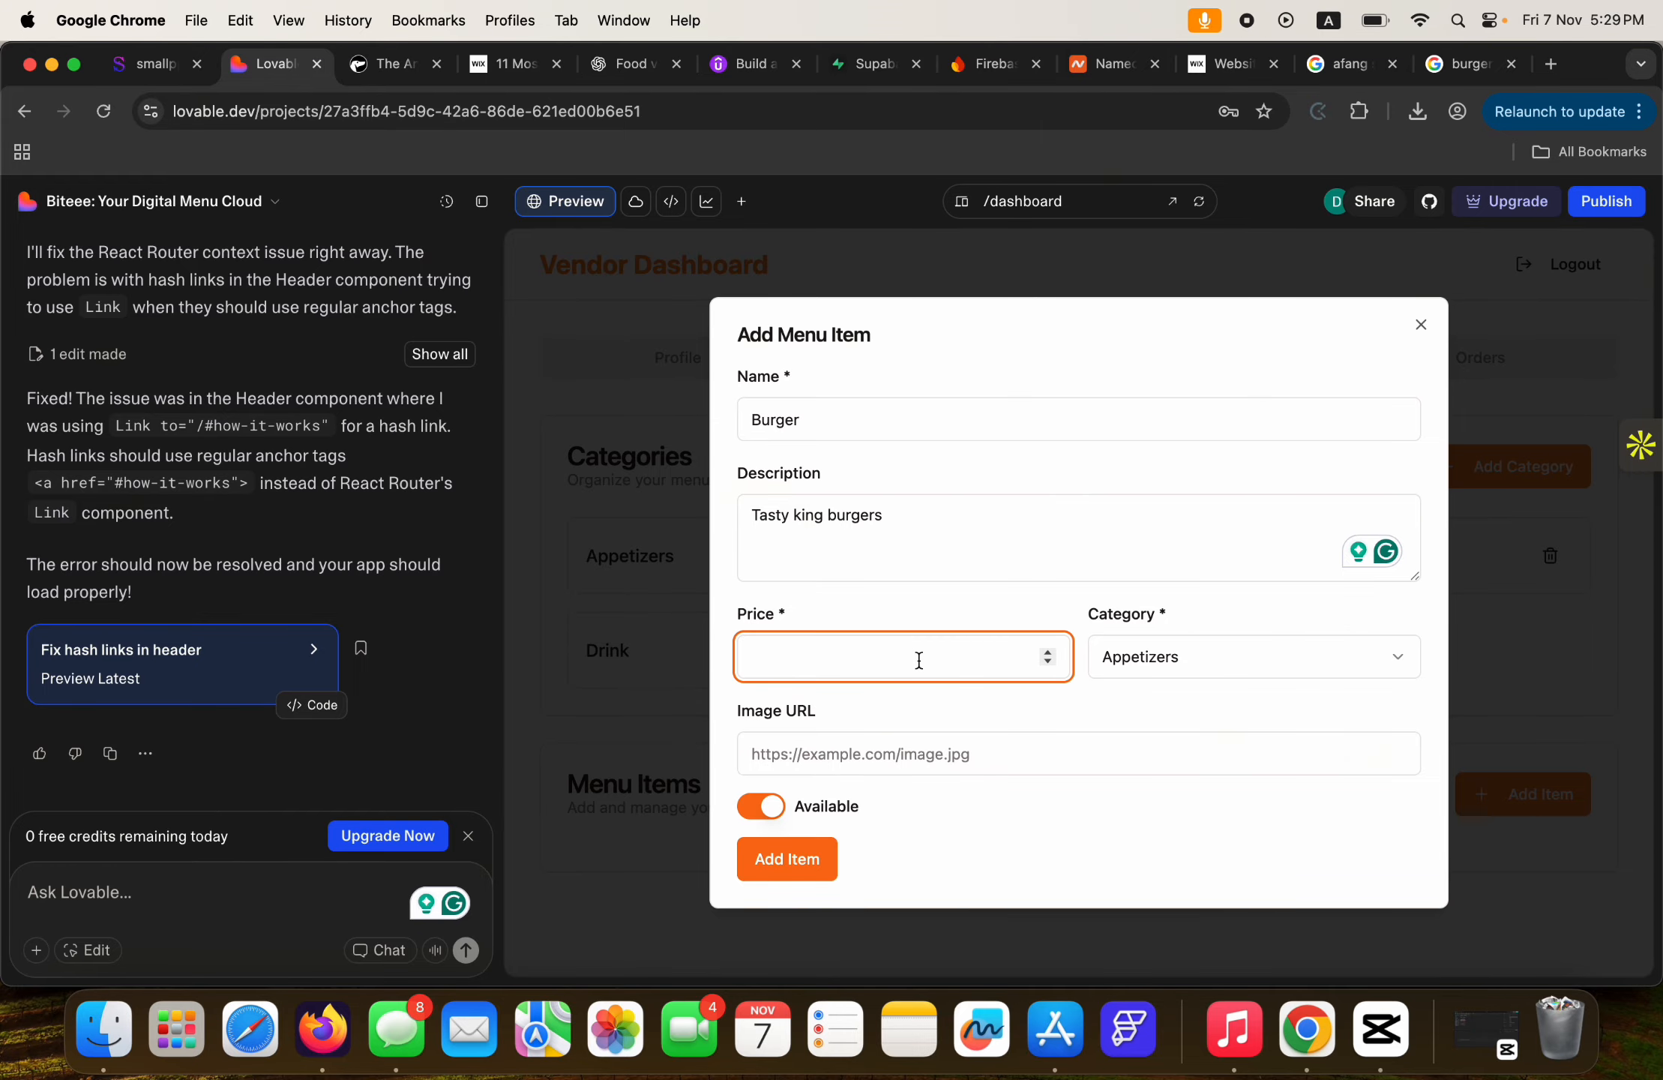
pyautogui.write('3000')
# Copy a Burger King burger photo's address from Google Images into the Image URL field.
pyautogui.click(941, 757)
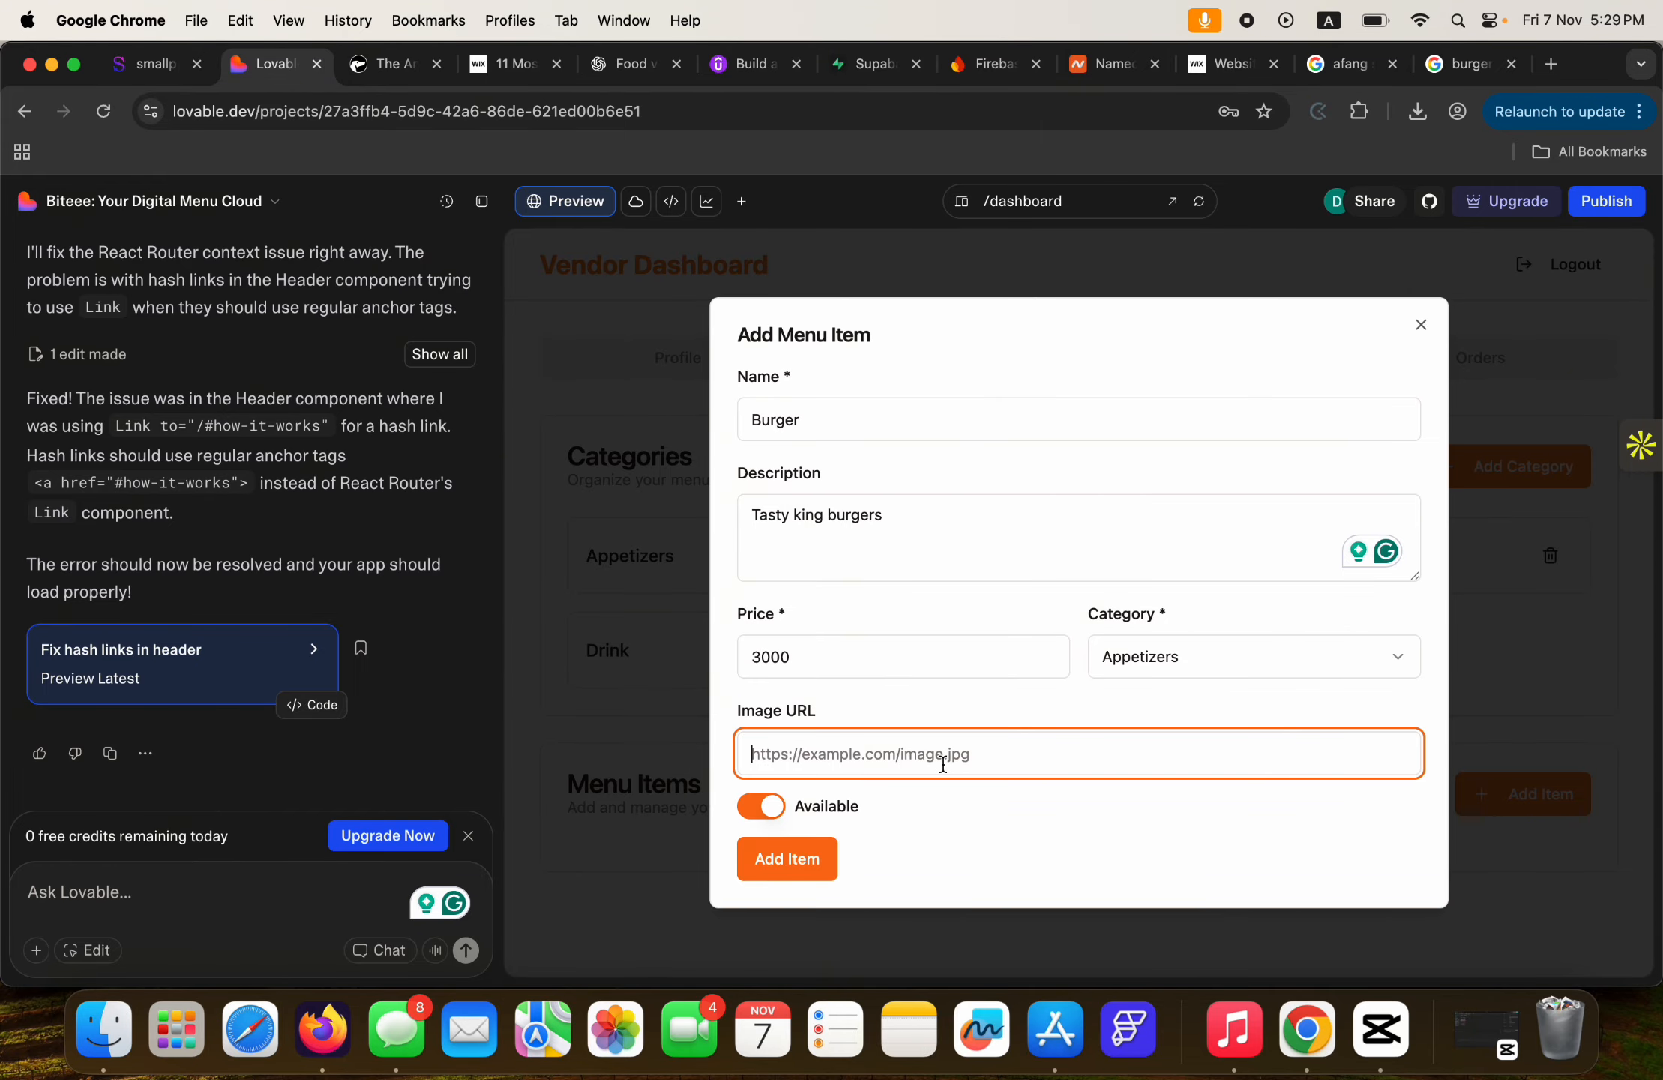
pyautogui.click(1444, 67)
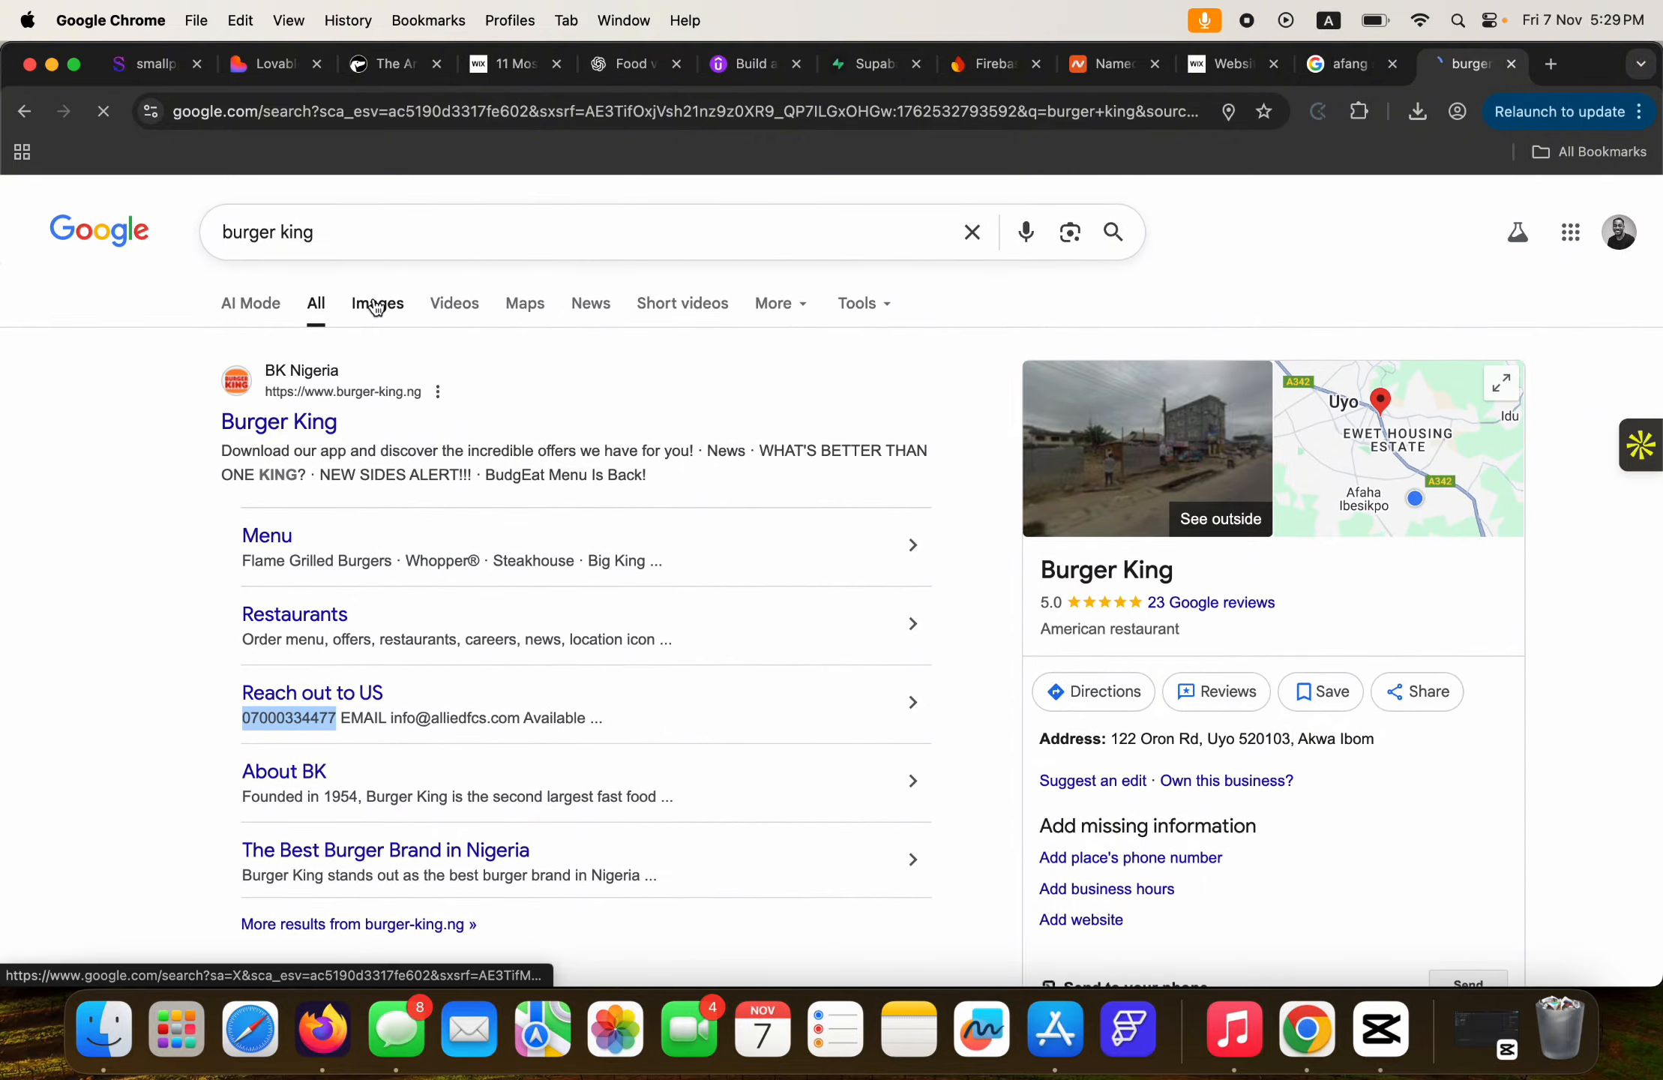
pyautogui.click(375, 308)
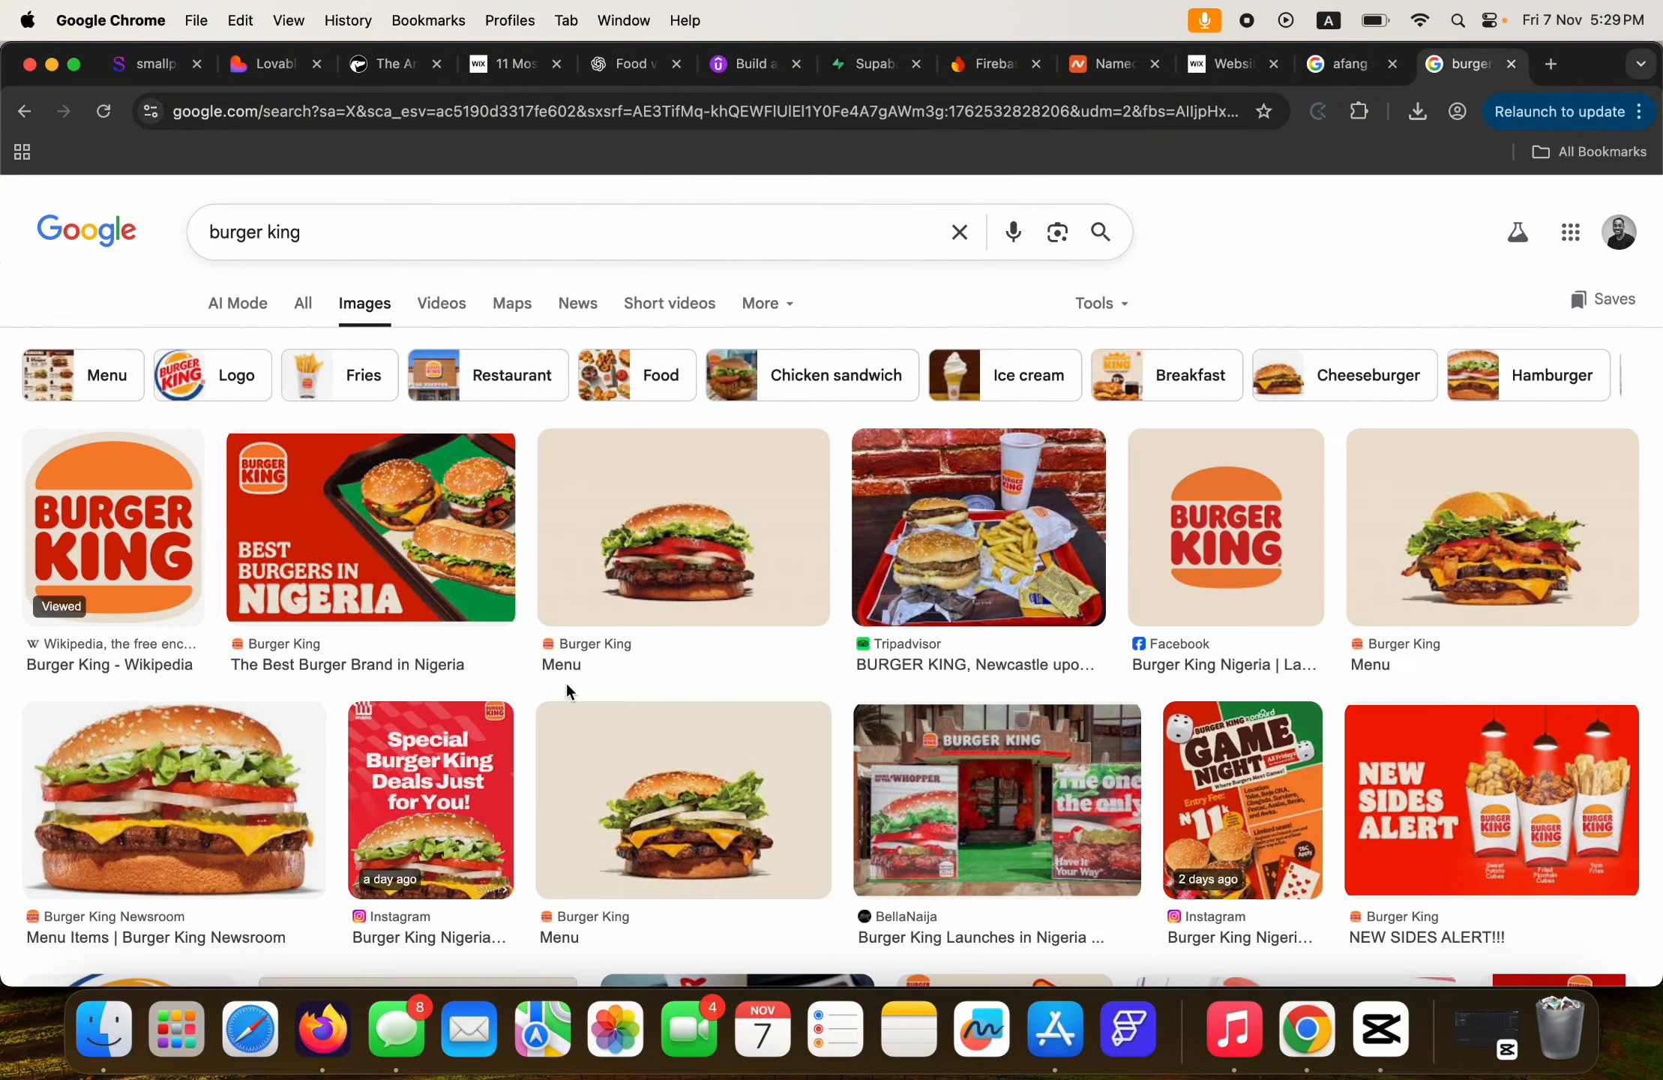
pyautogui.click(712, 698)
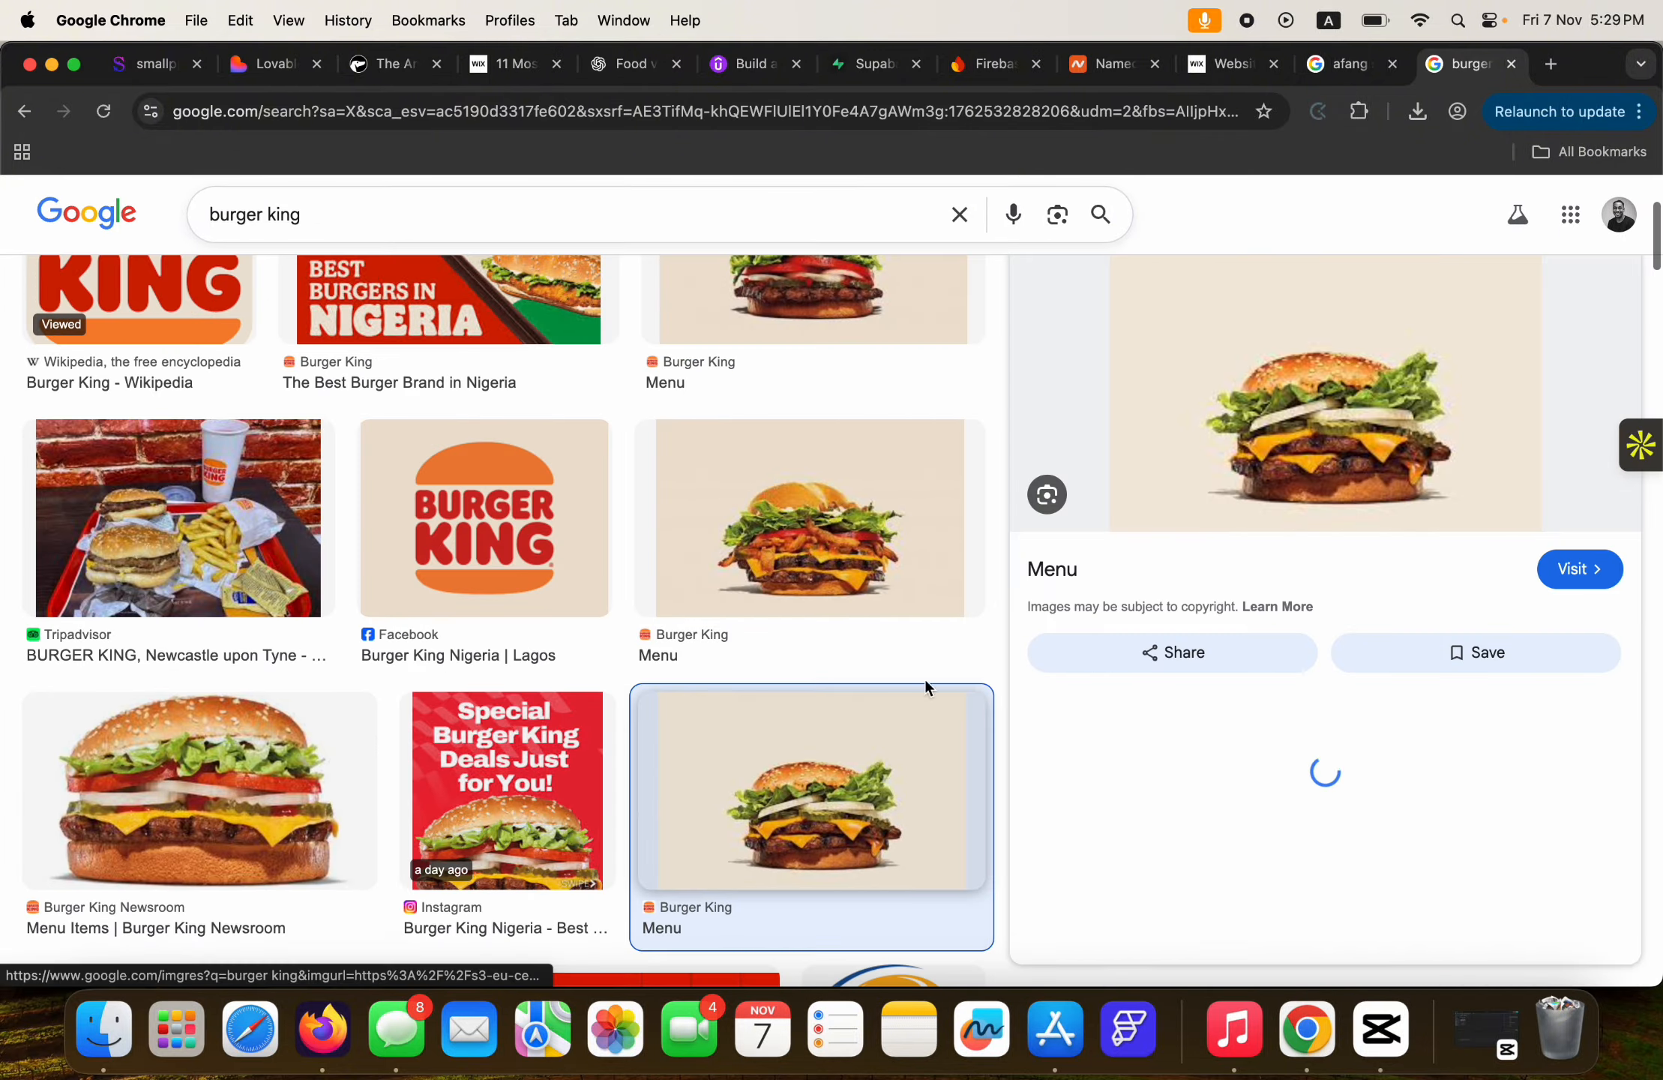
pyautogui.rightClick(1323, 433)
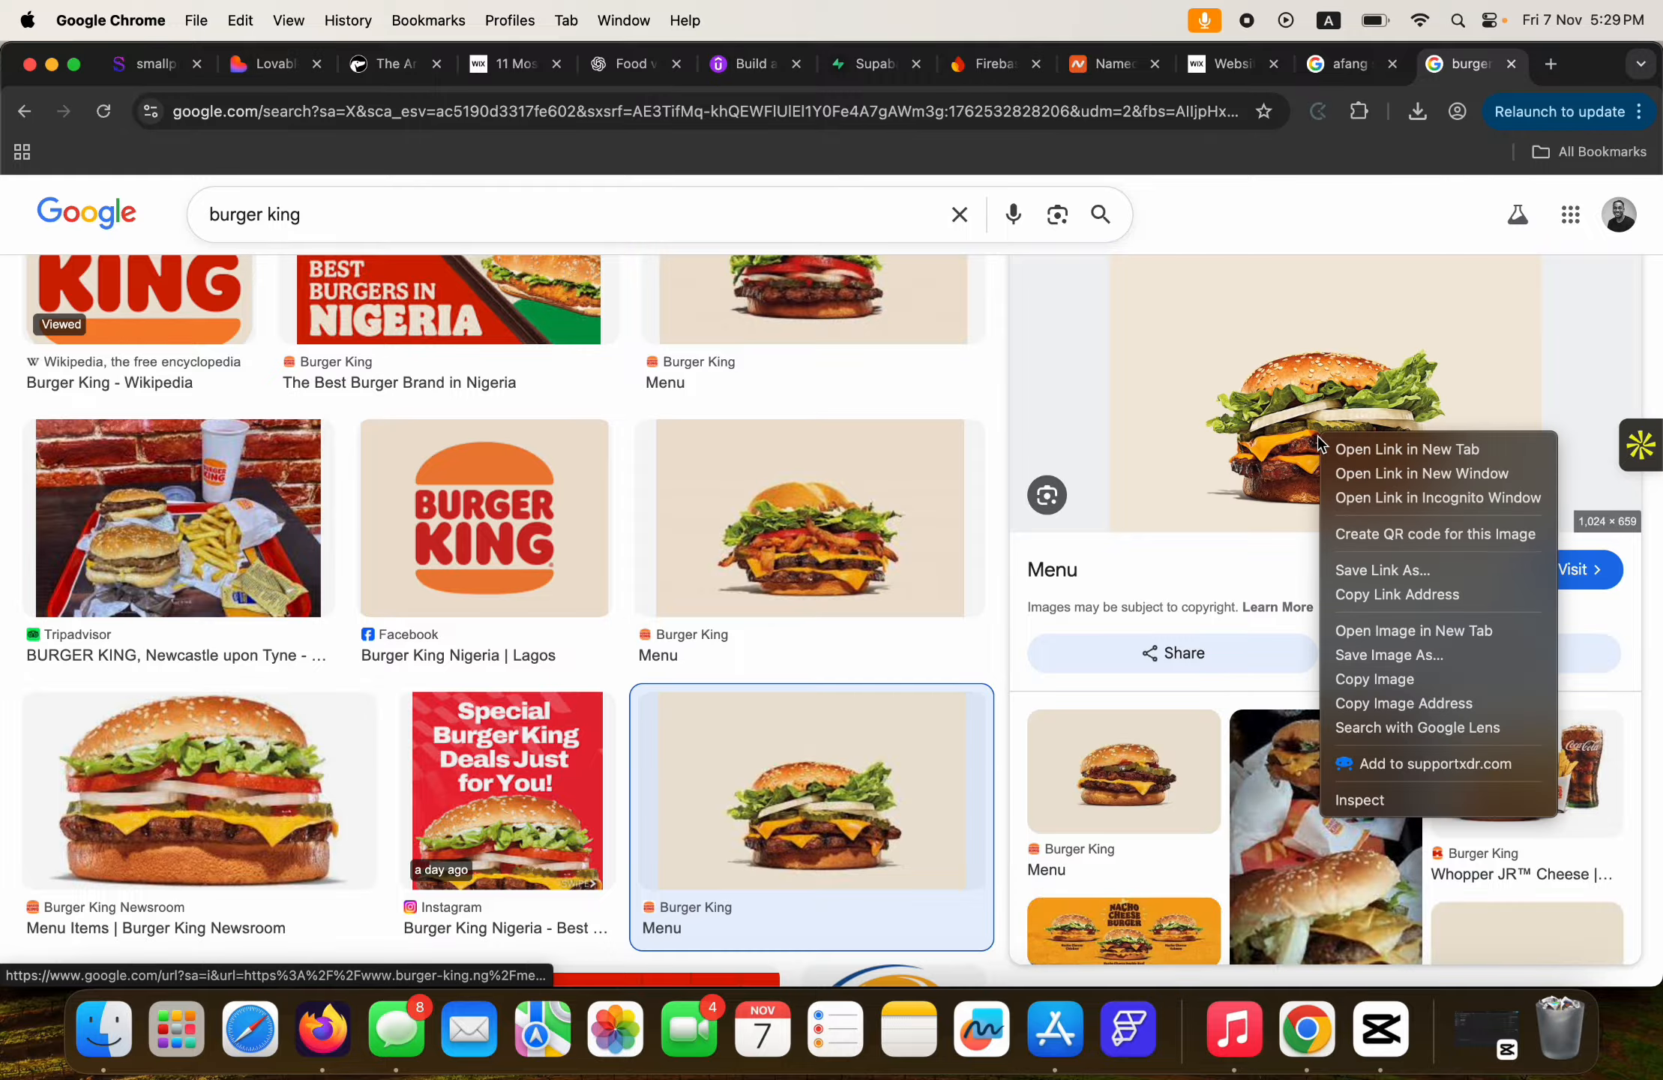
pyautogui.click(1384, 703)
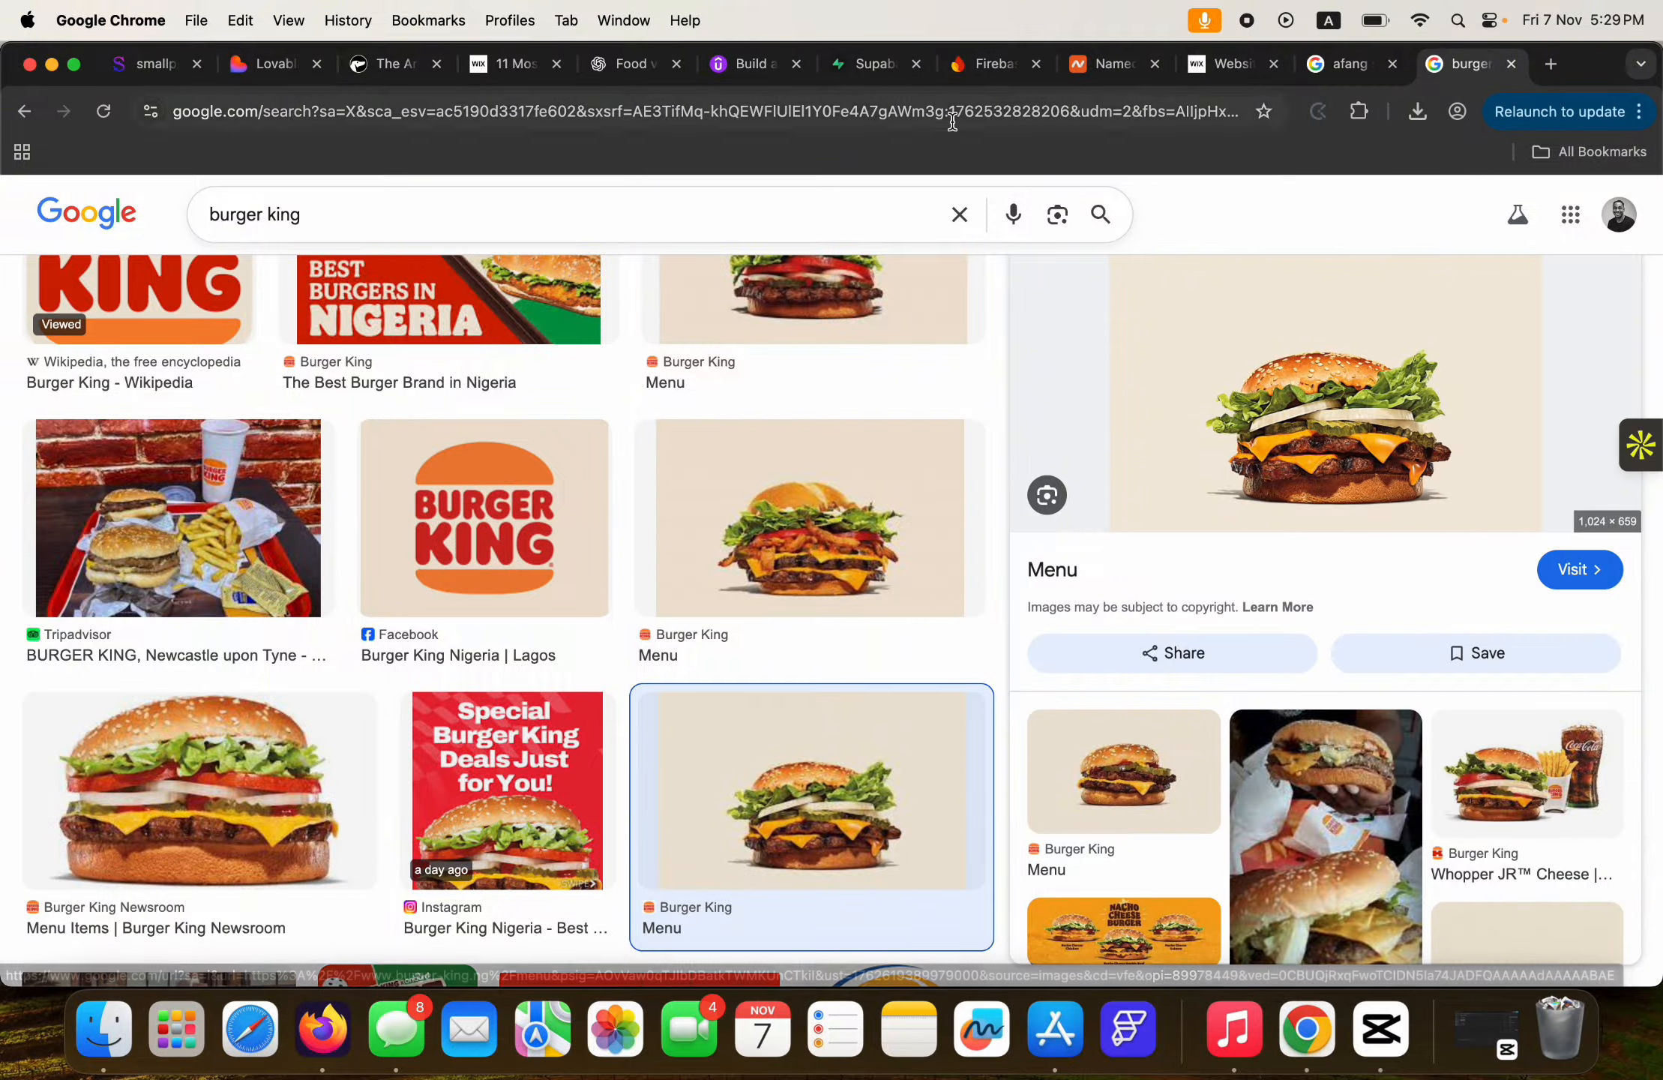
pyautogui.click(255, 66)
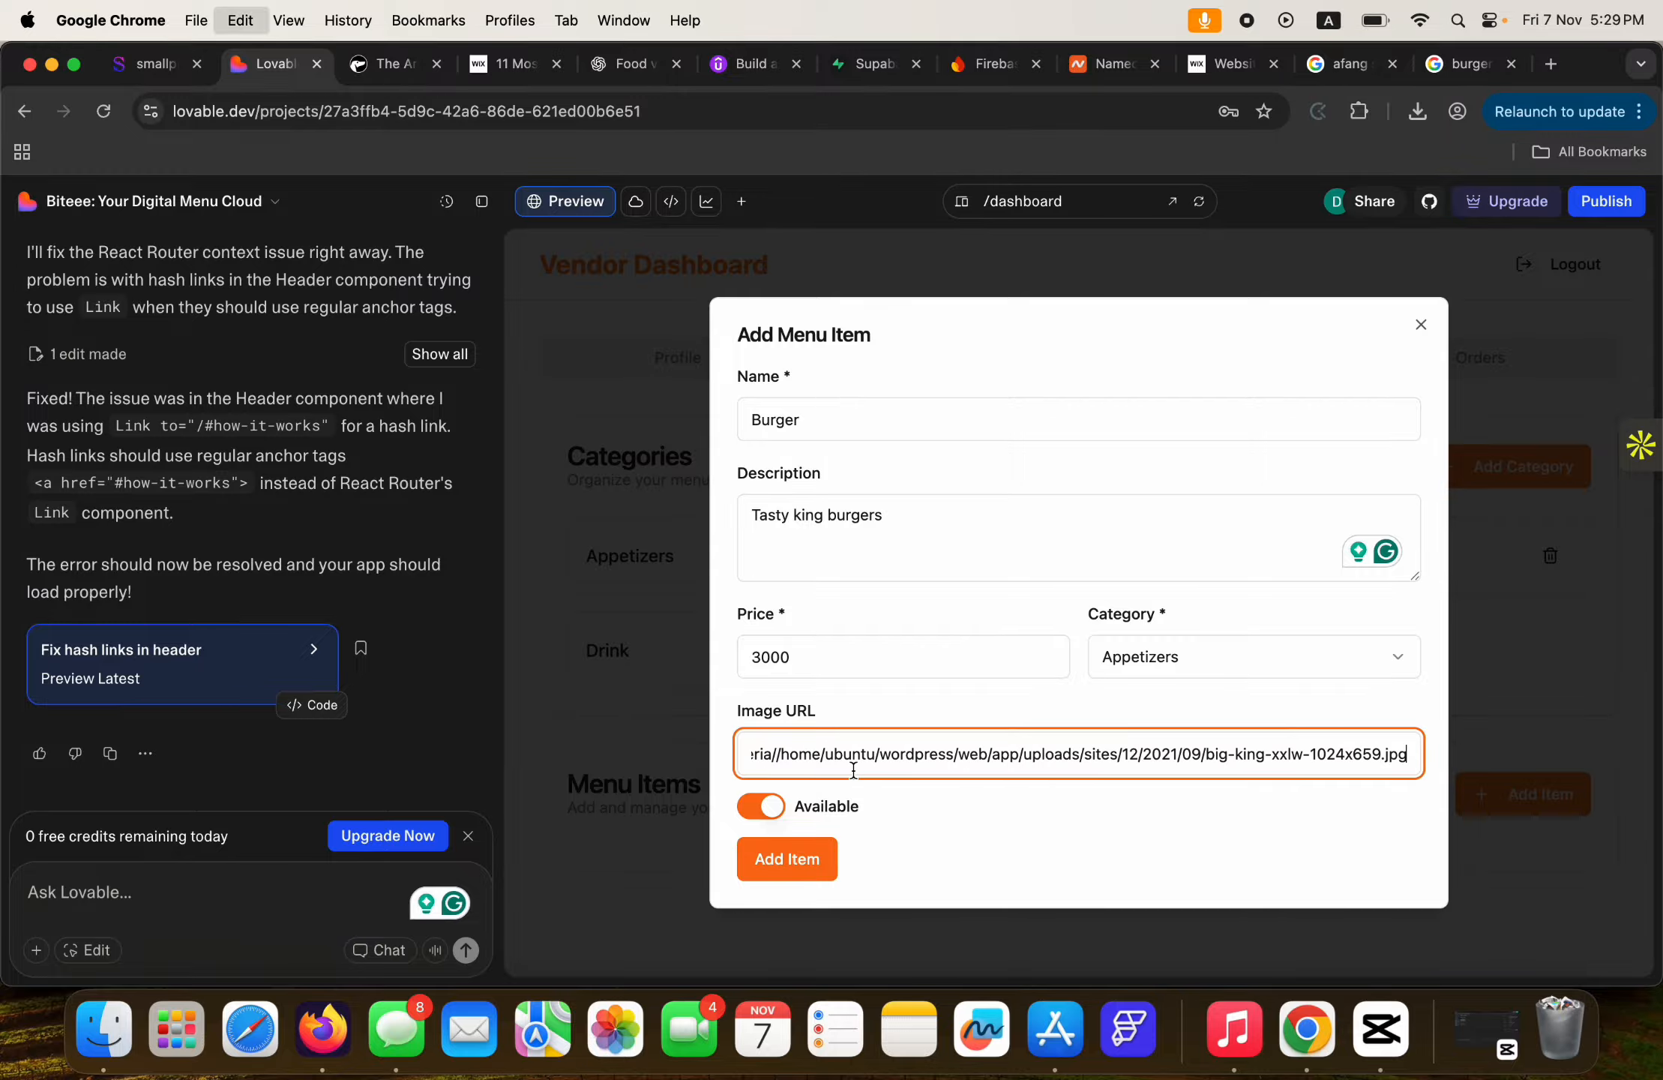
pyautogui.press('super+v')
# Keep the Burger available and save it to the menu.
pyautogui.click(763, 810)
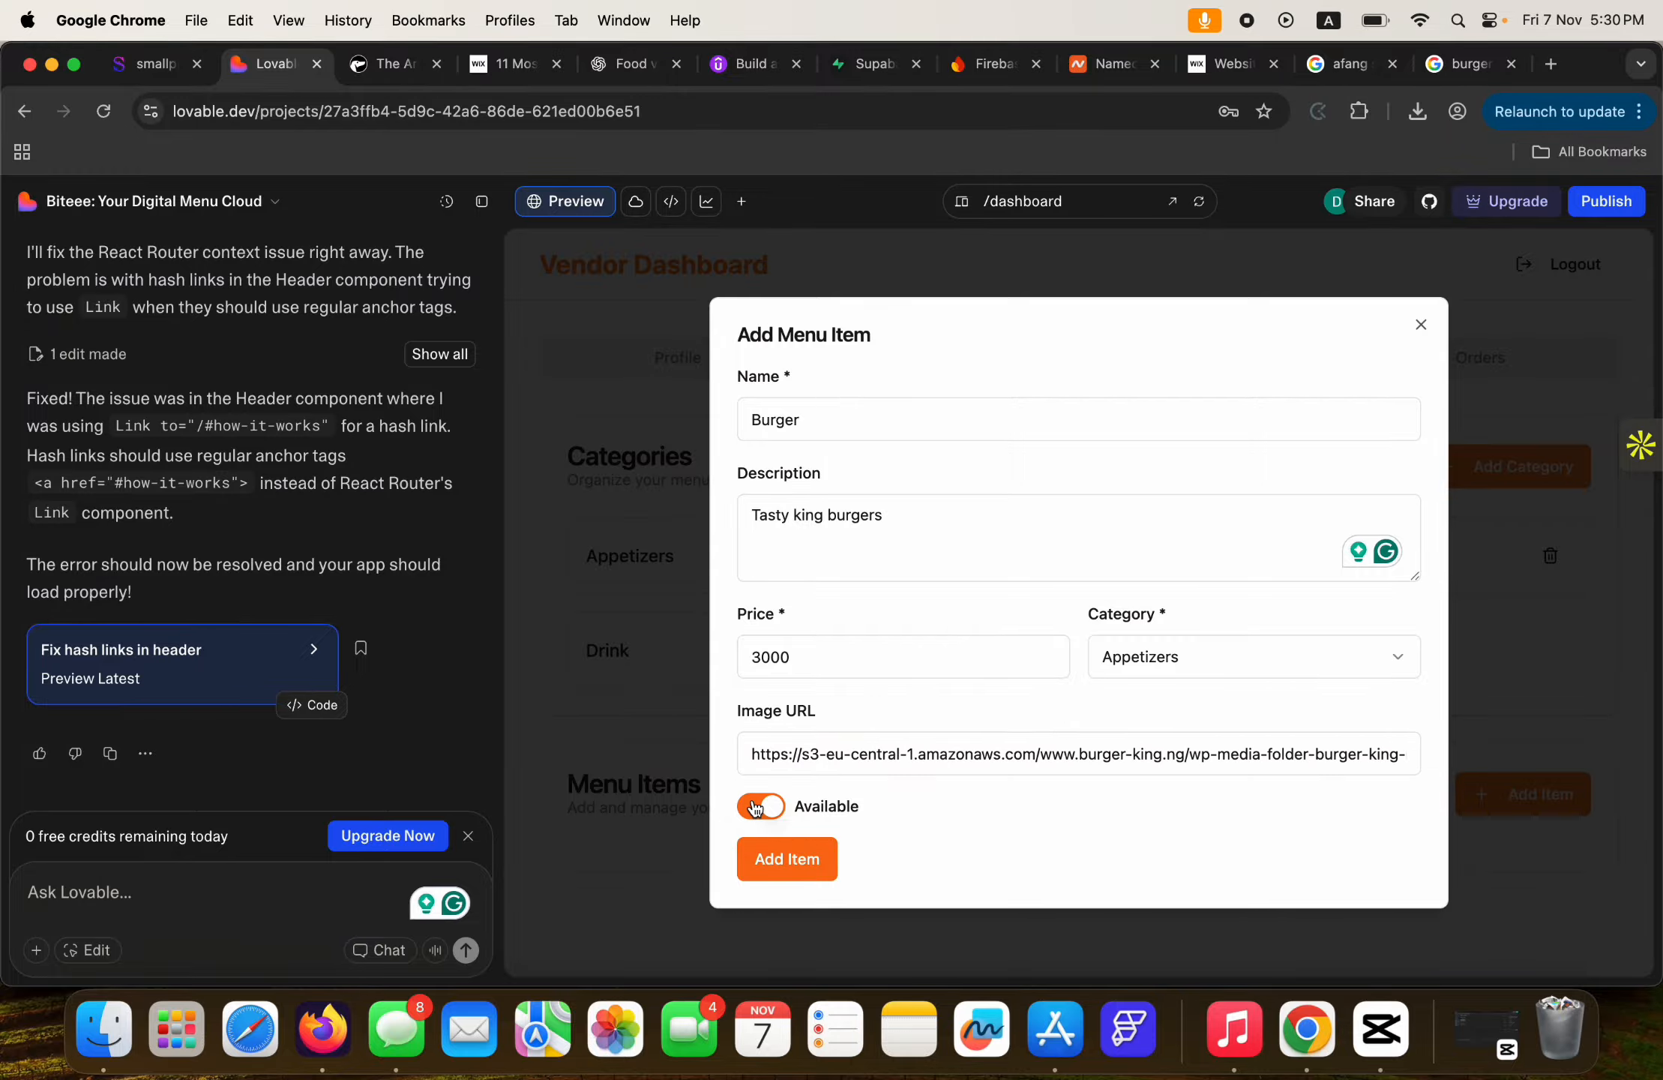
pyautogui.click(778, 810)
pyautogui.click(806, 865)
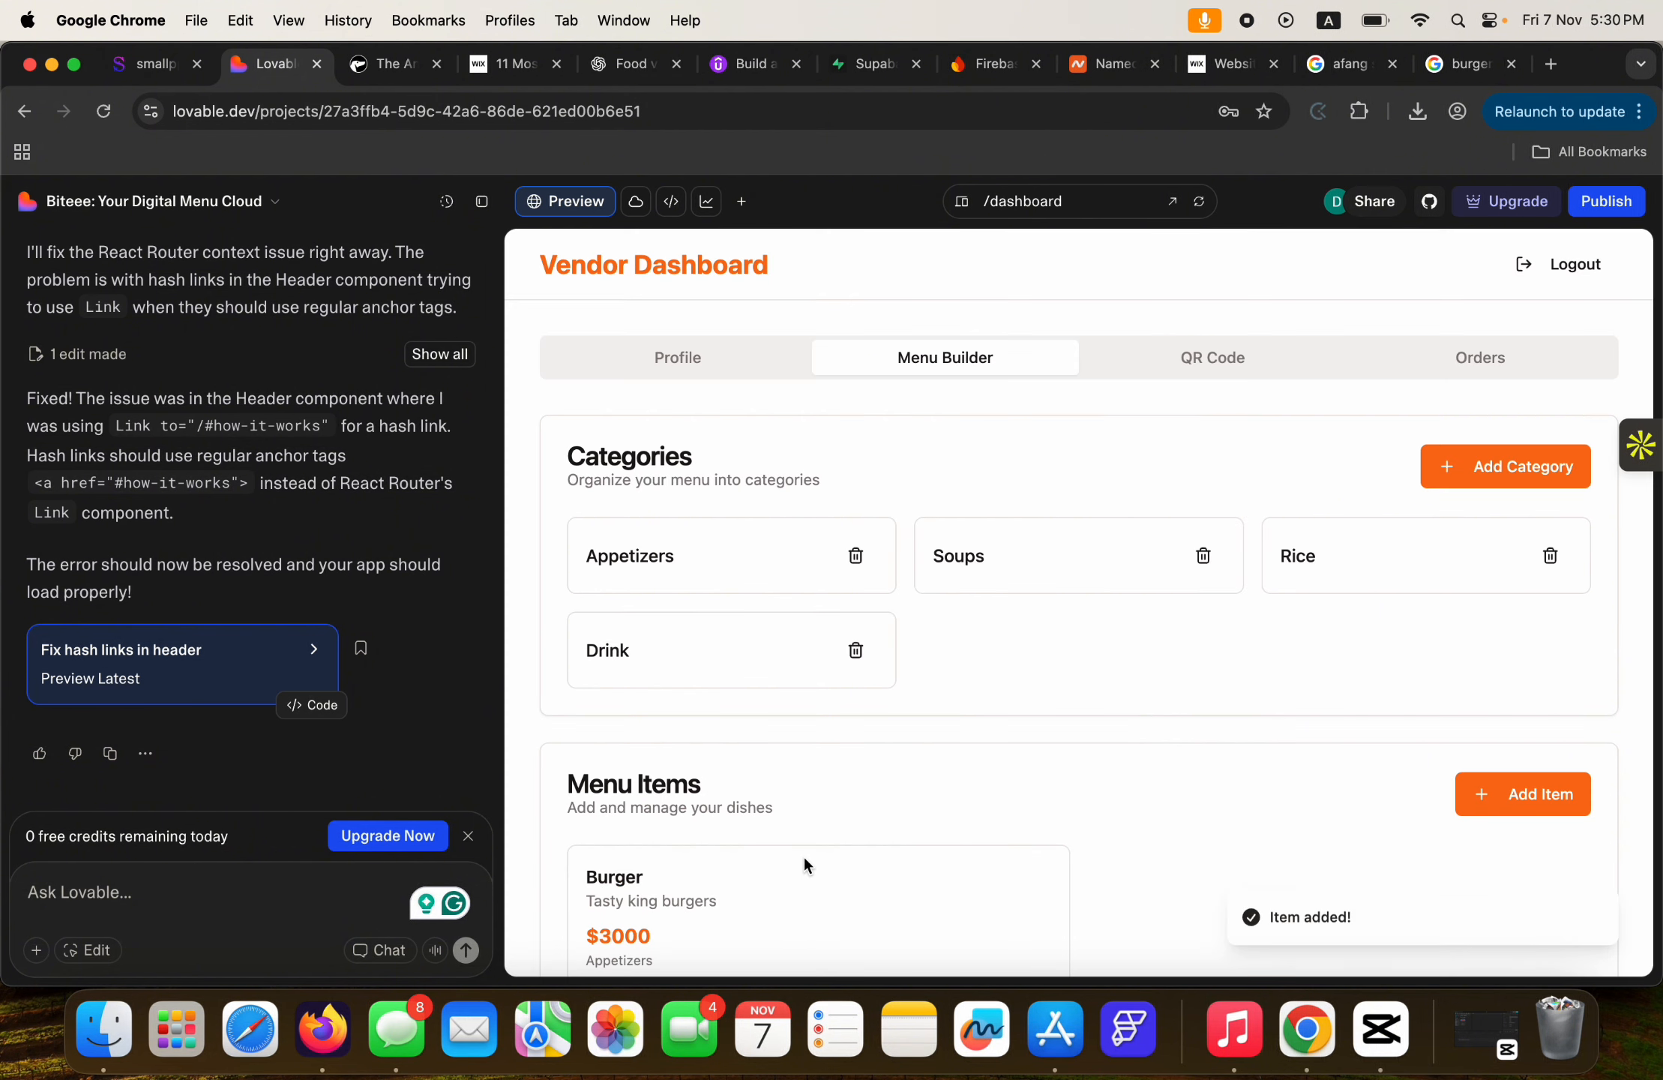
pyautogui.scroll(-2, 1121, 795)
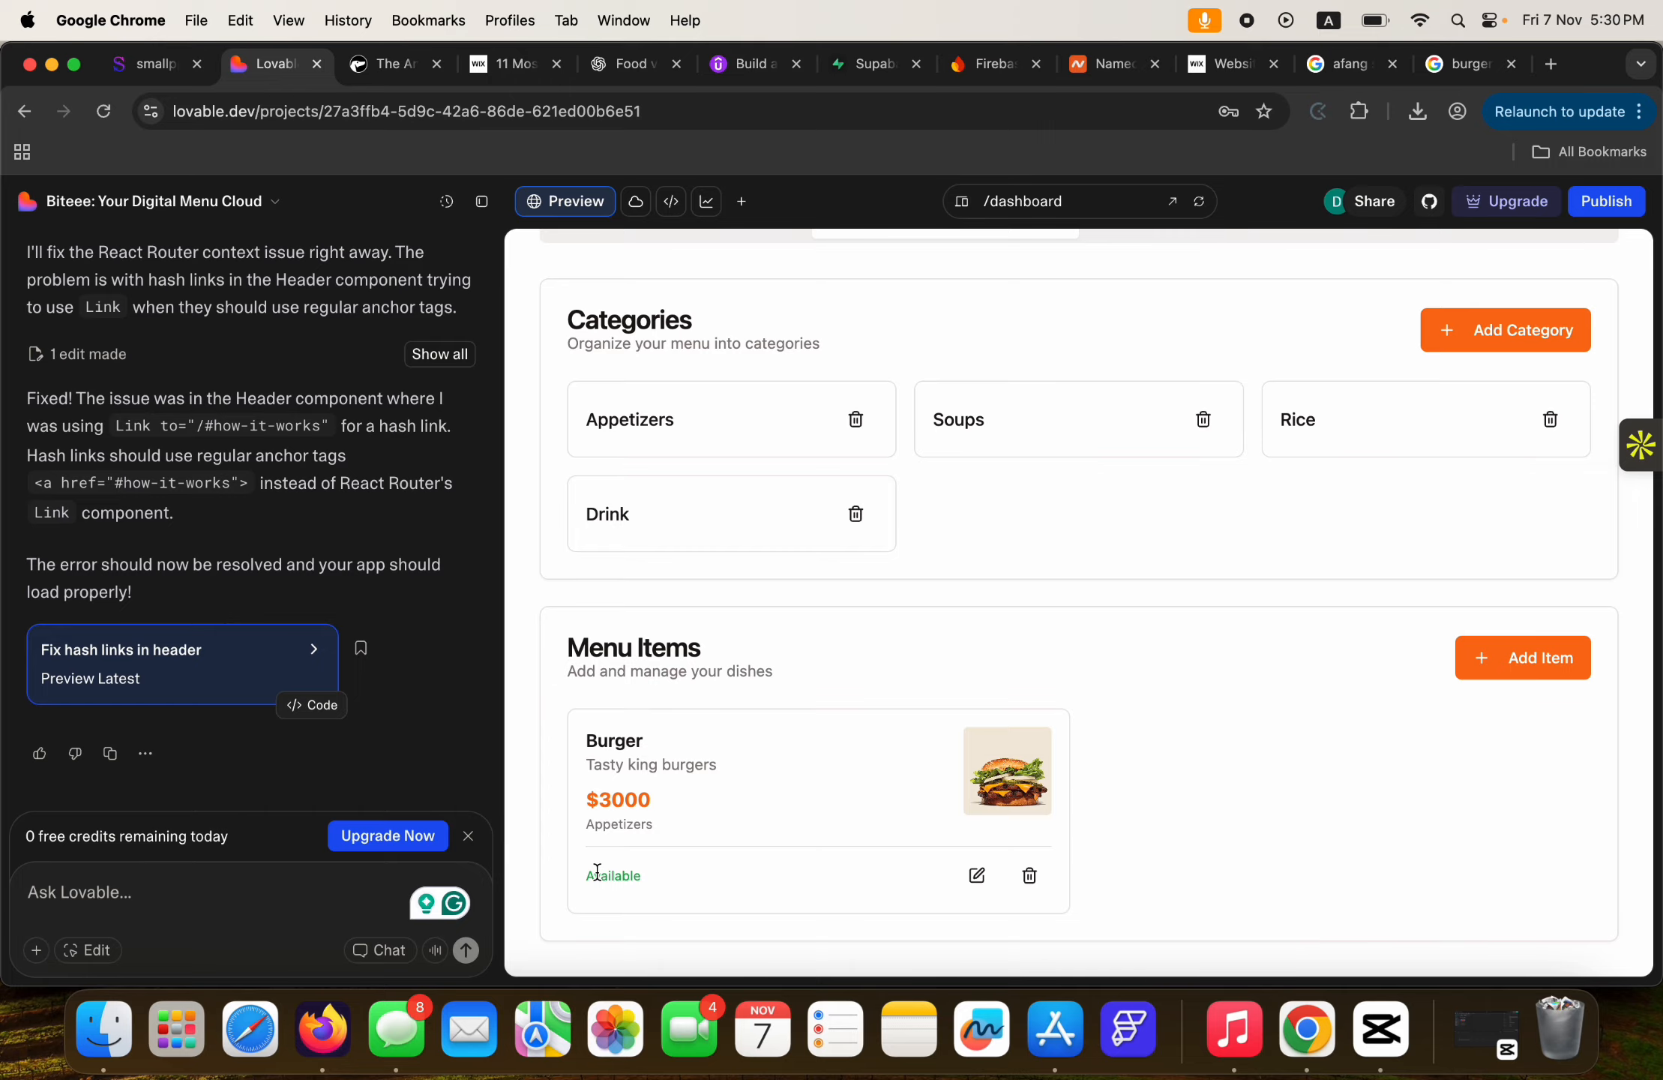
# Fill in a new Afang item: 'Tasty Nigerian delicacy', price 5000, category Soups.
pyautogui.click(1532, 663)
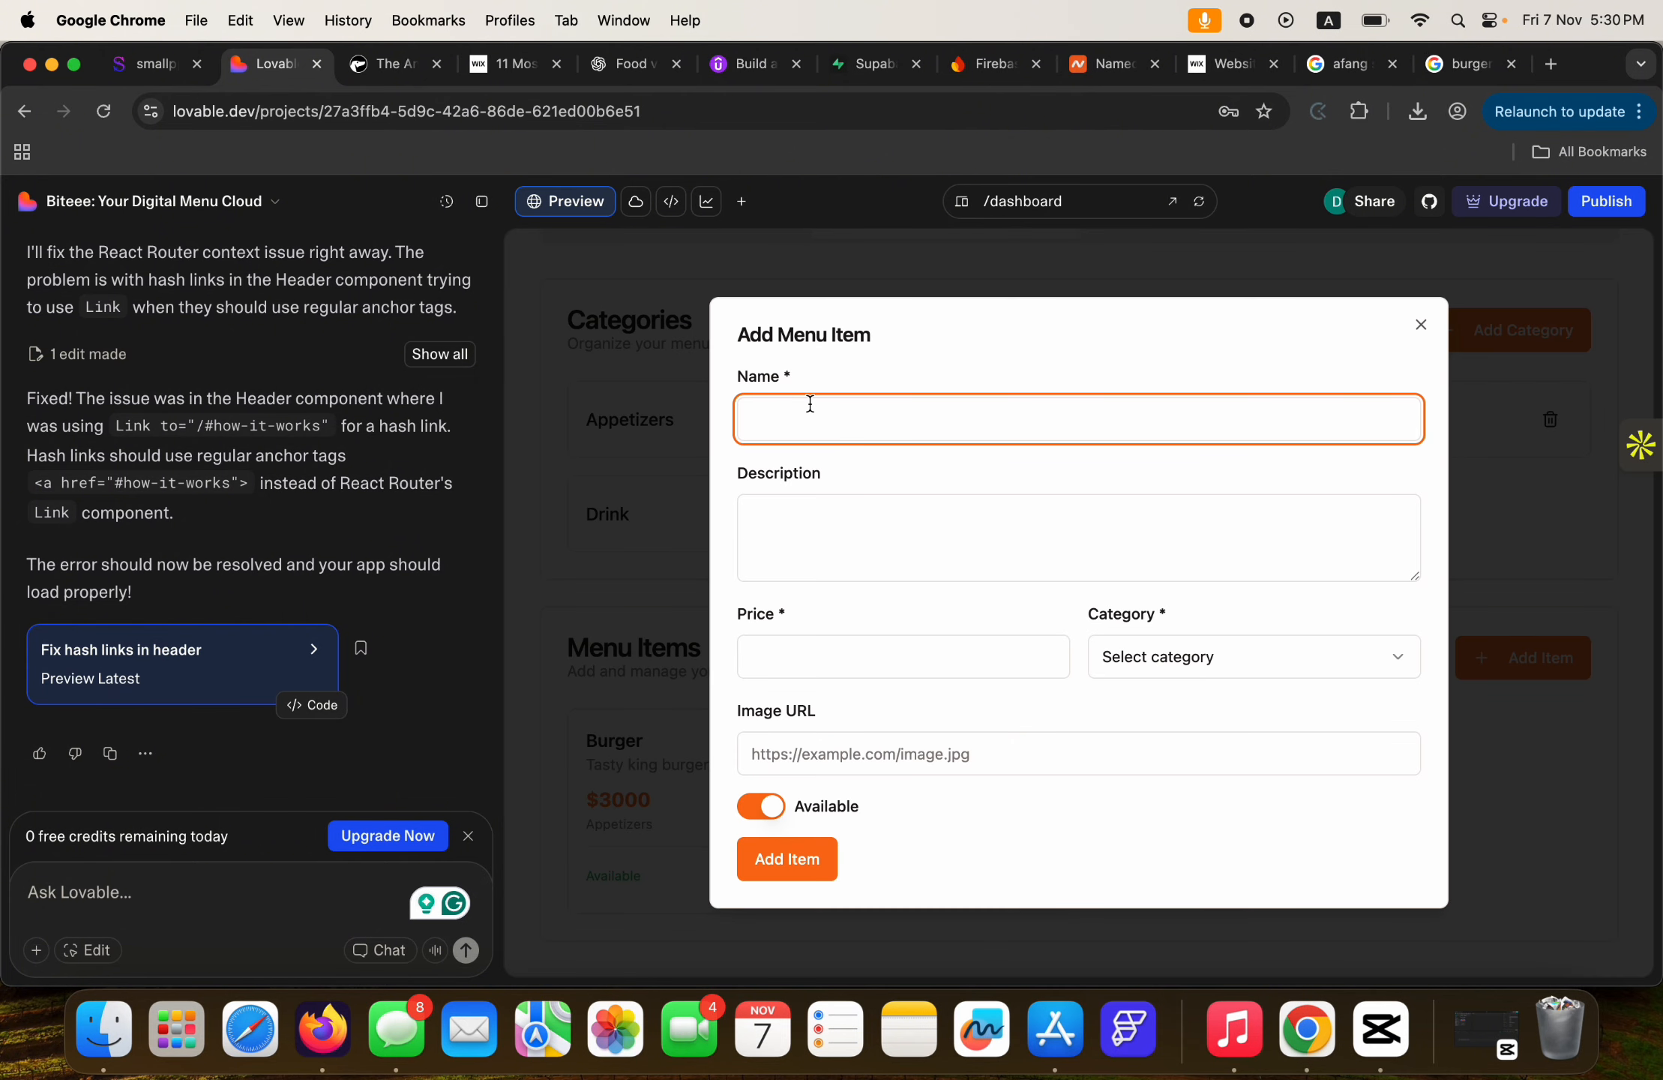
pyautogui.write('Afang')
pyautogui.click(845, 512)
pyautogui.write('T')
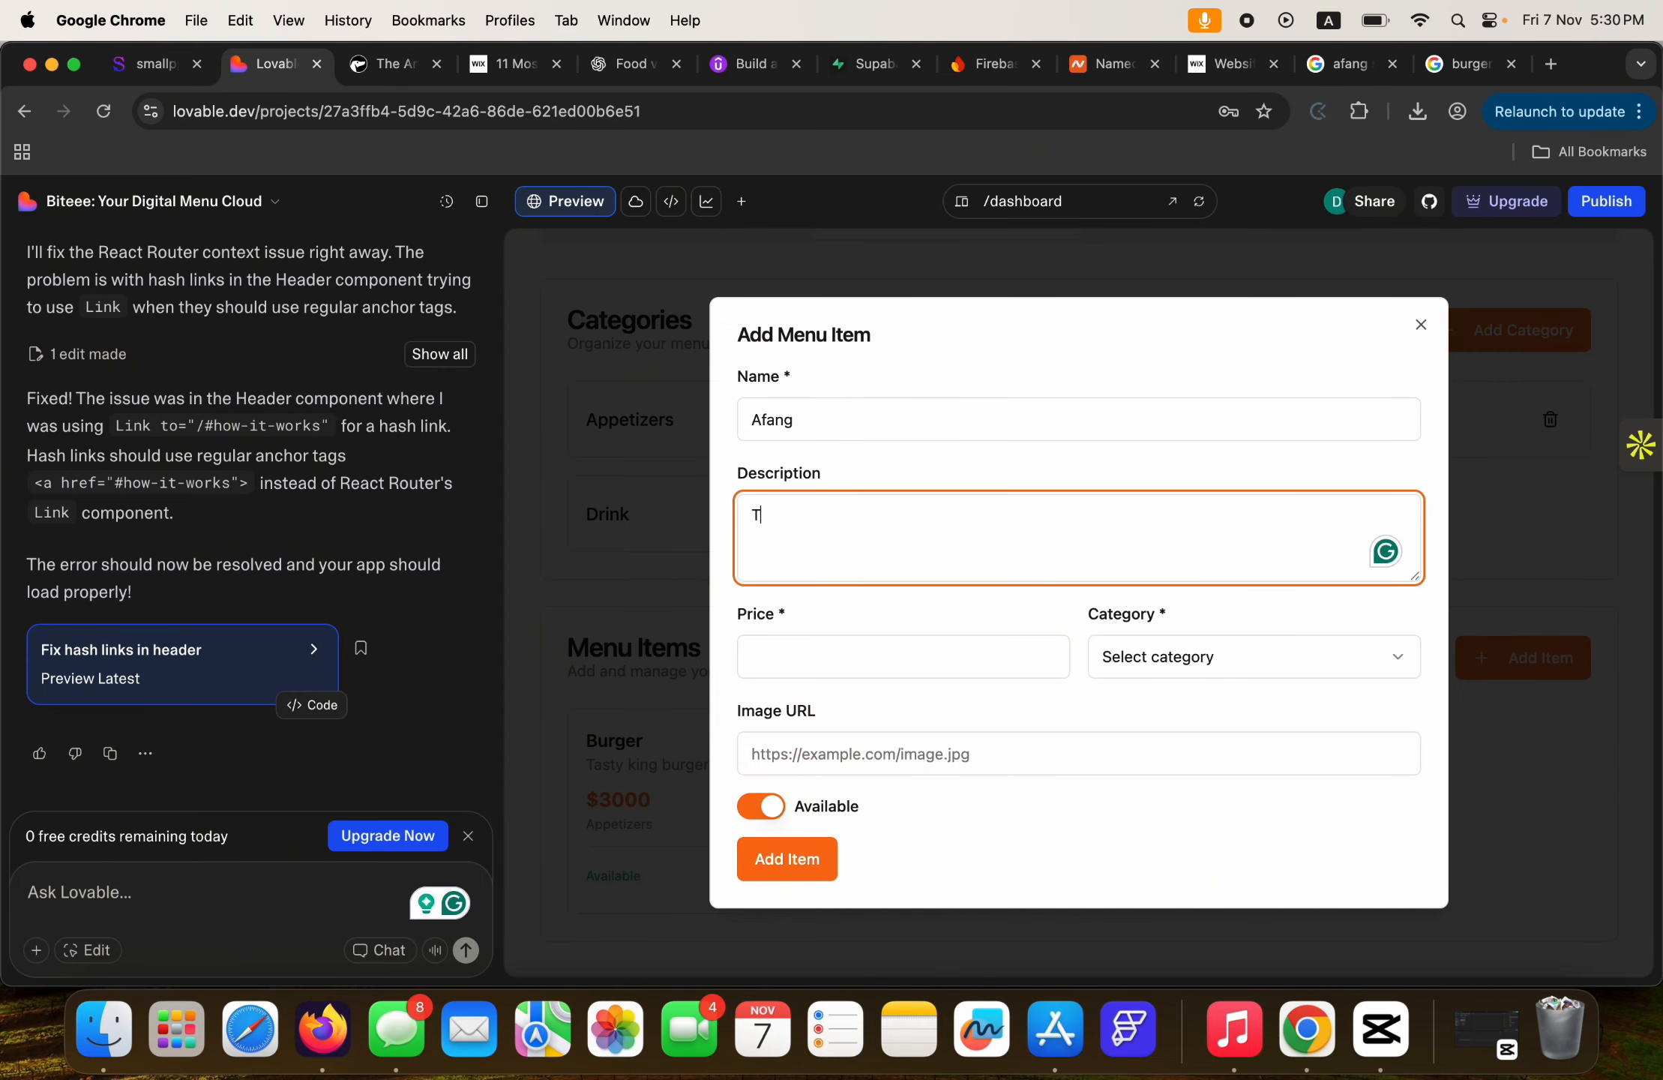
pyautogui.write('asty Nige')
pyautogui.write('r')
pyautogui.press('BackSpace')
pyautogui.write('erian delicacy')
pyautogui.click(907, 649)
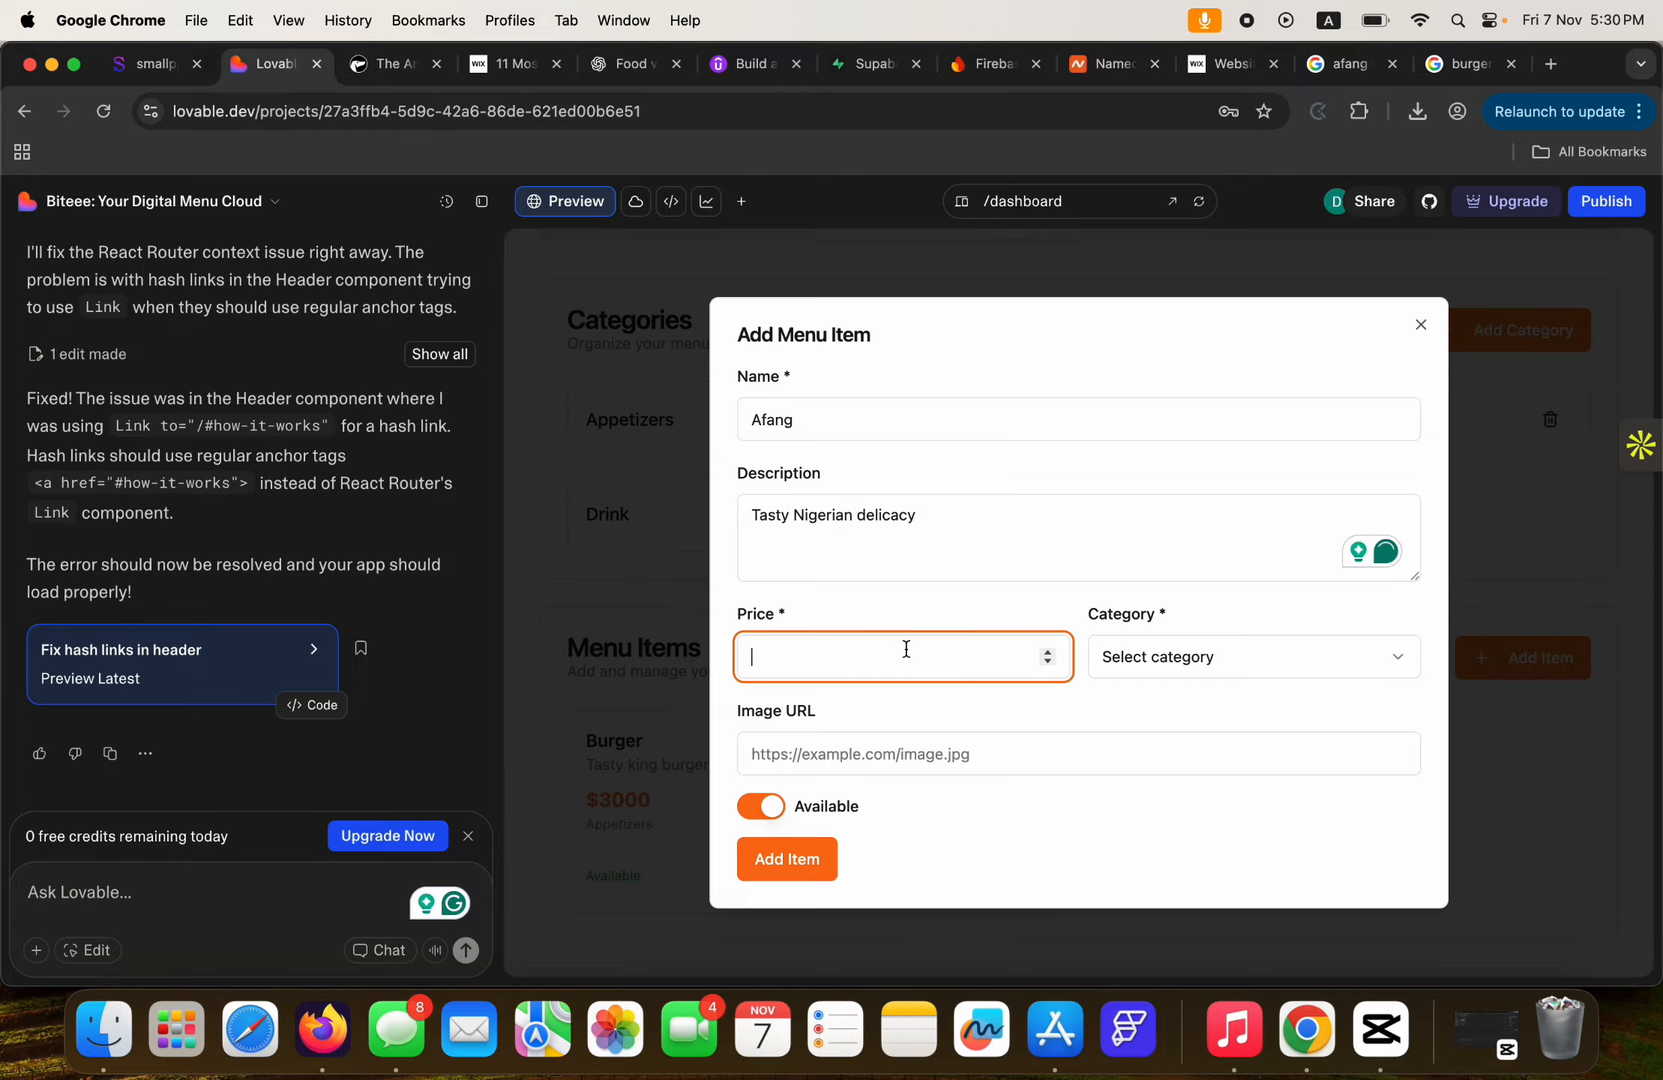
pyautogui.write('5000')
pyautogui.click(1159, 658)
pyautogui.click(1156, 736)
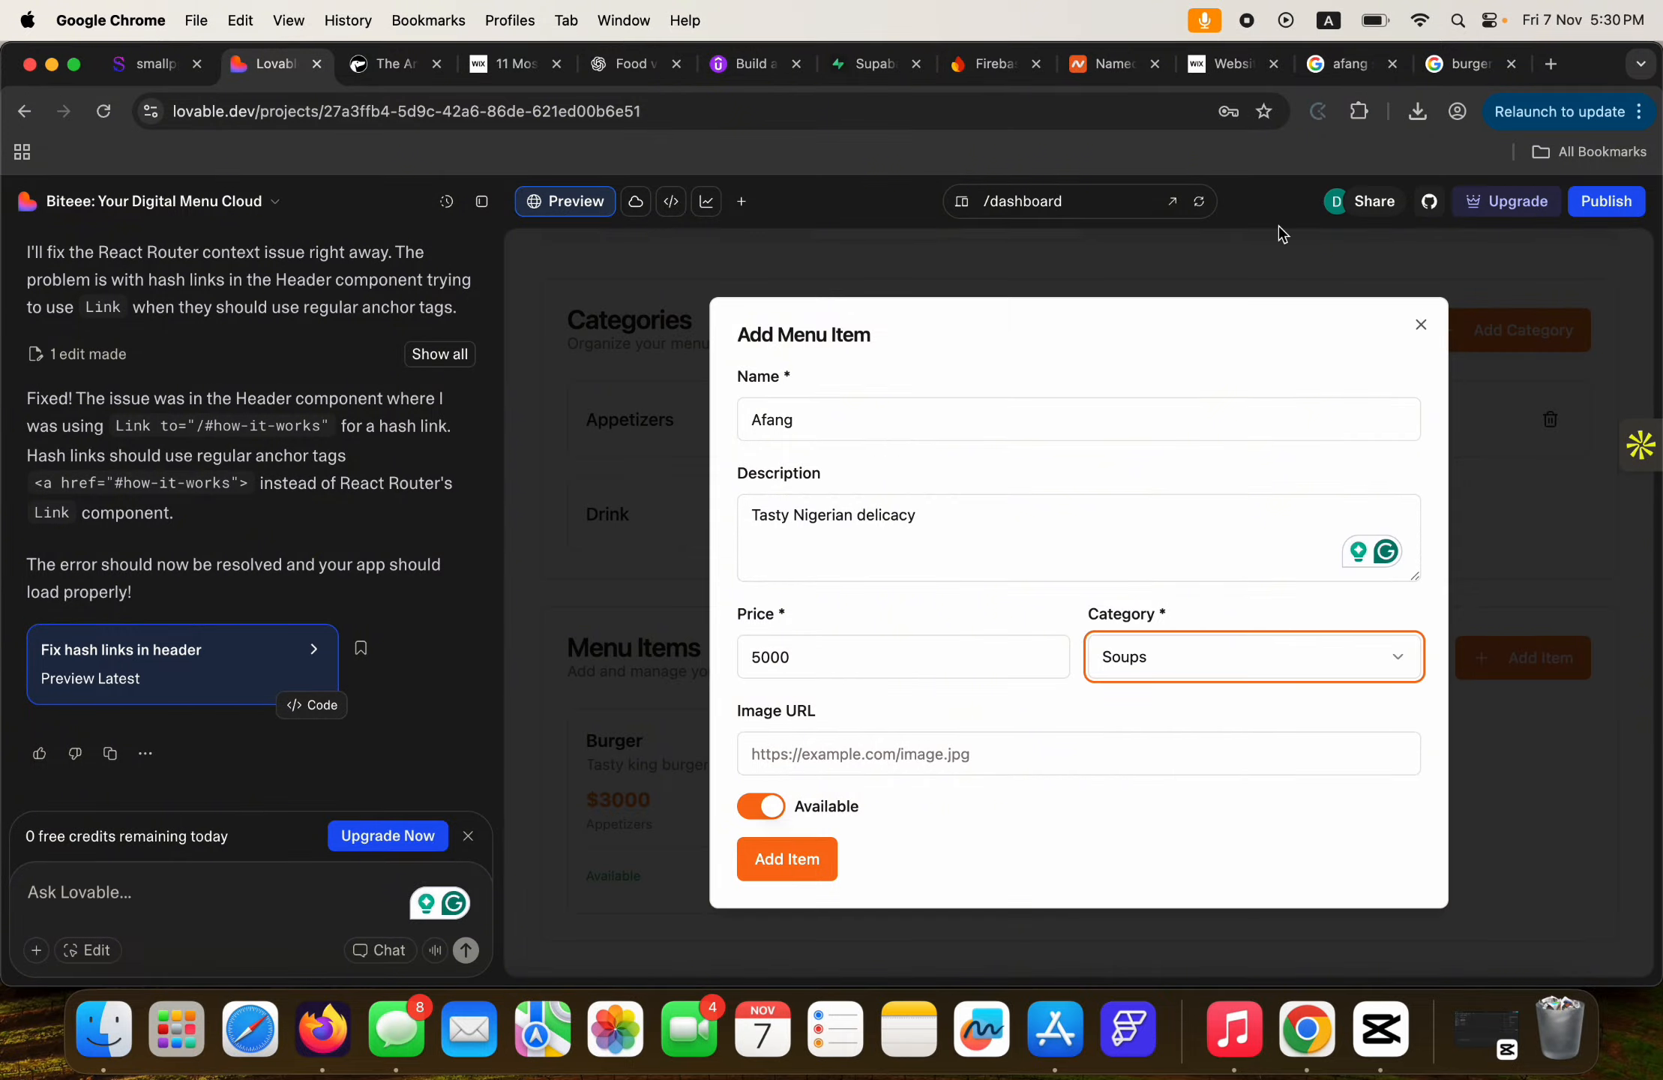
# Paste a copied afang soup photo address as the image URL and save the item.
pyautogui.click(1329, 63)
pyautogui.rightClick(1287, 501)
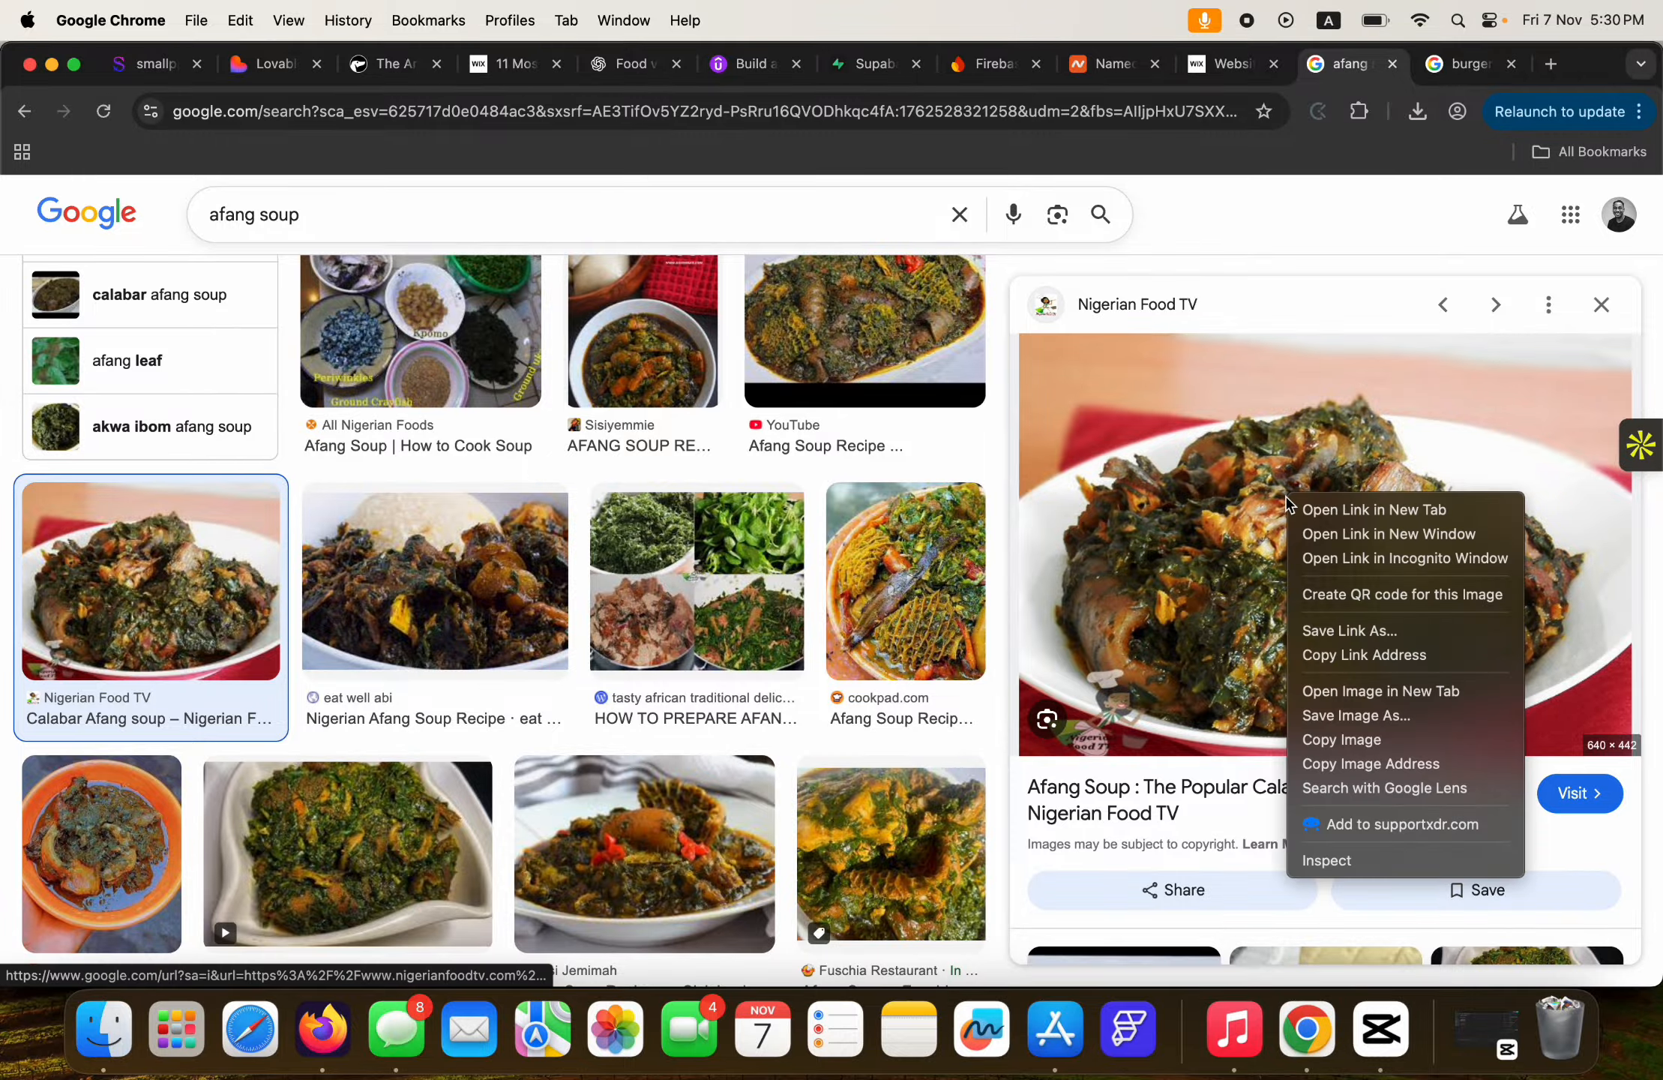
pyautogui.click(1375, 767)
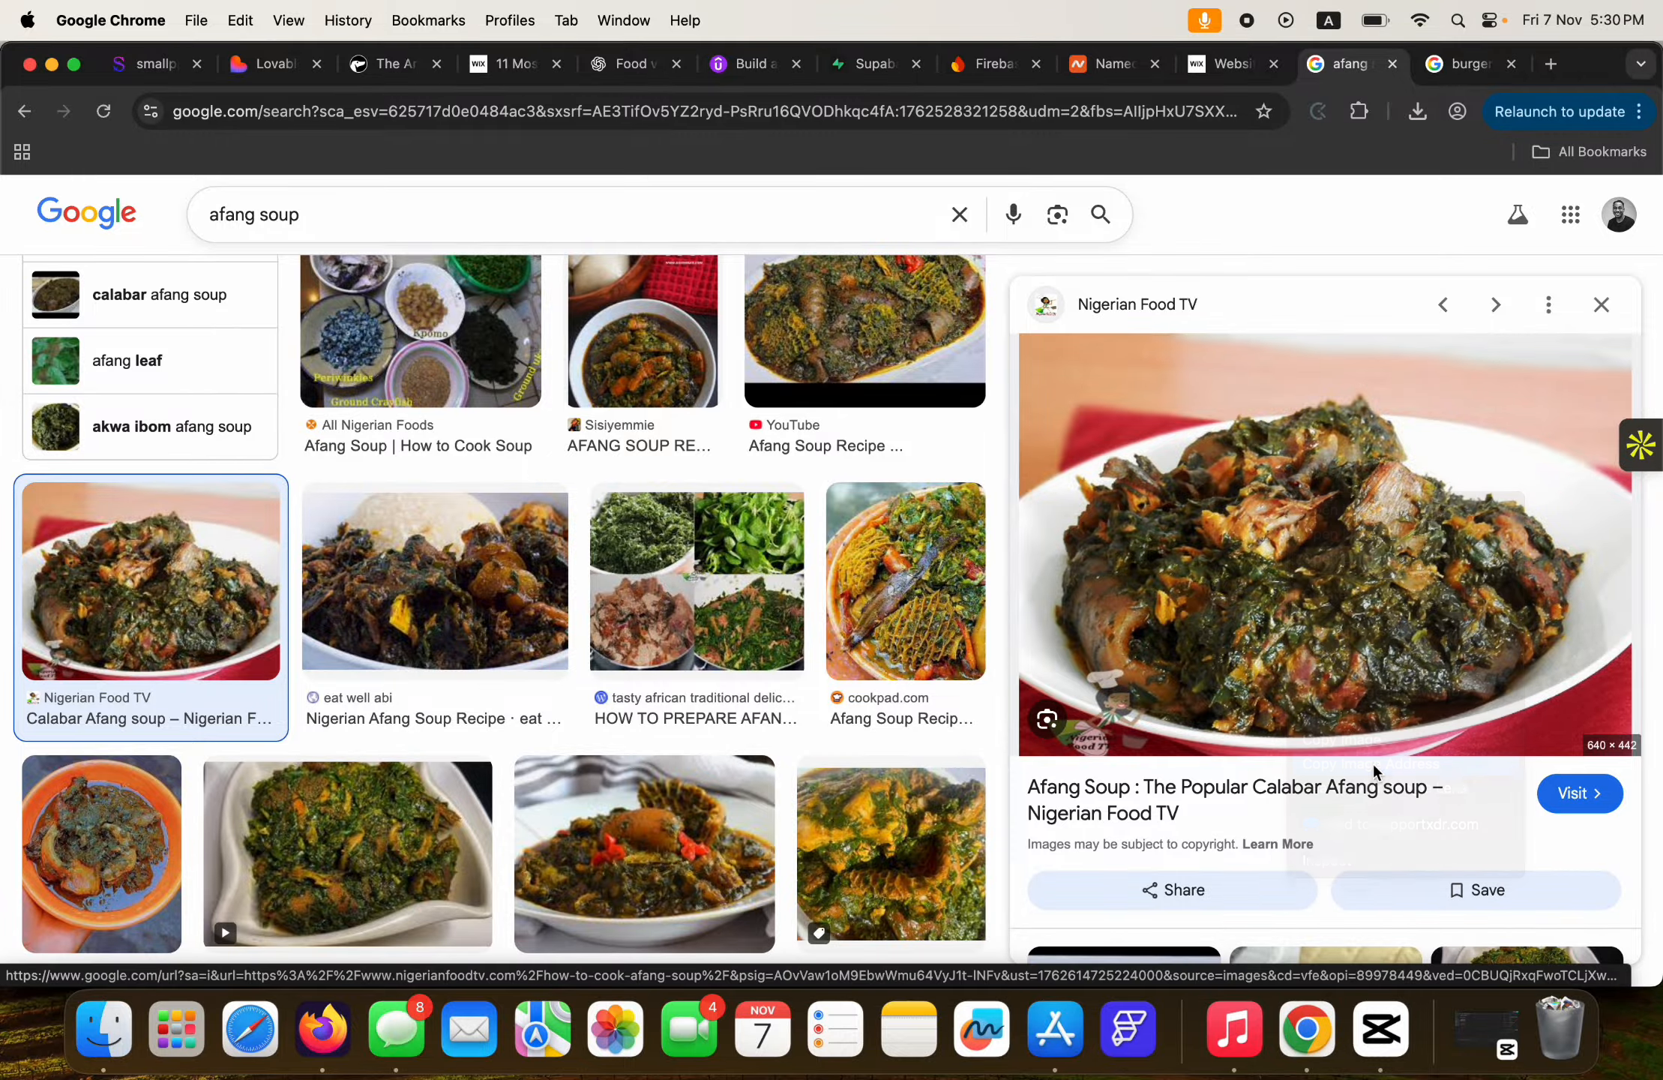
pyautogui.click(274, 64)
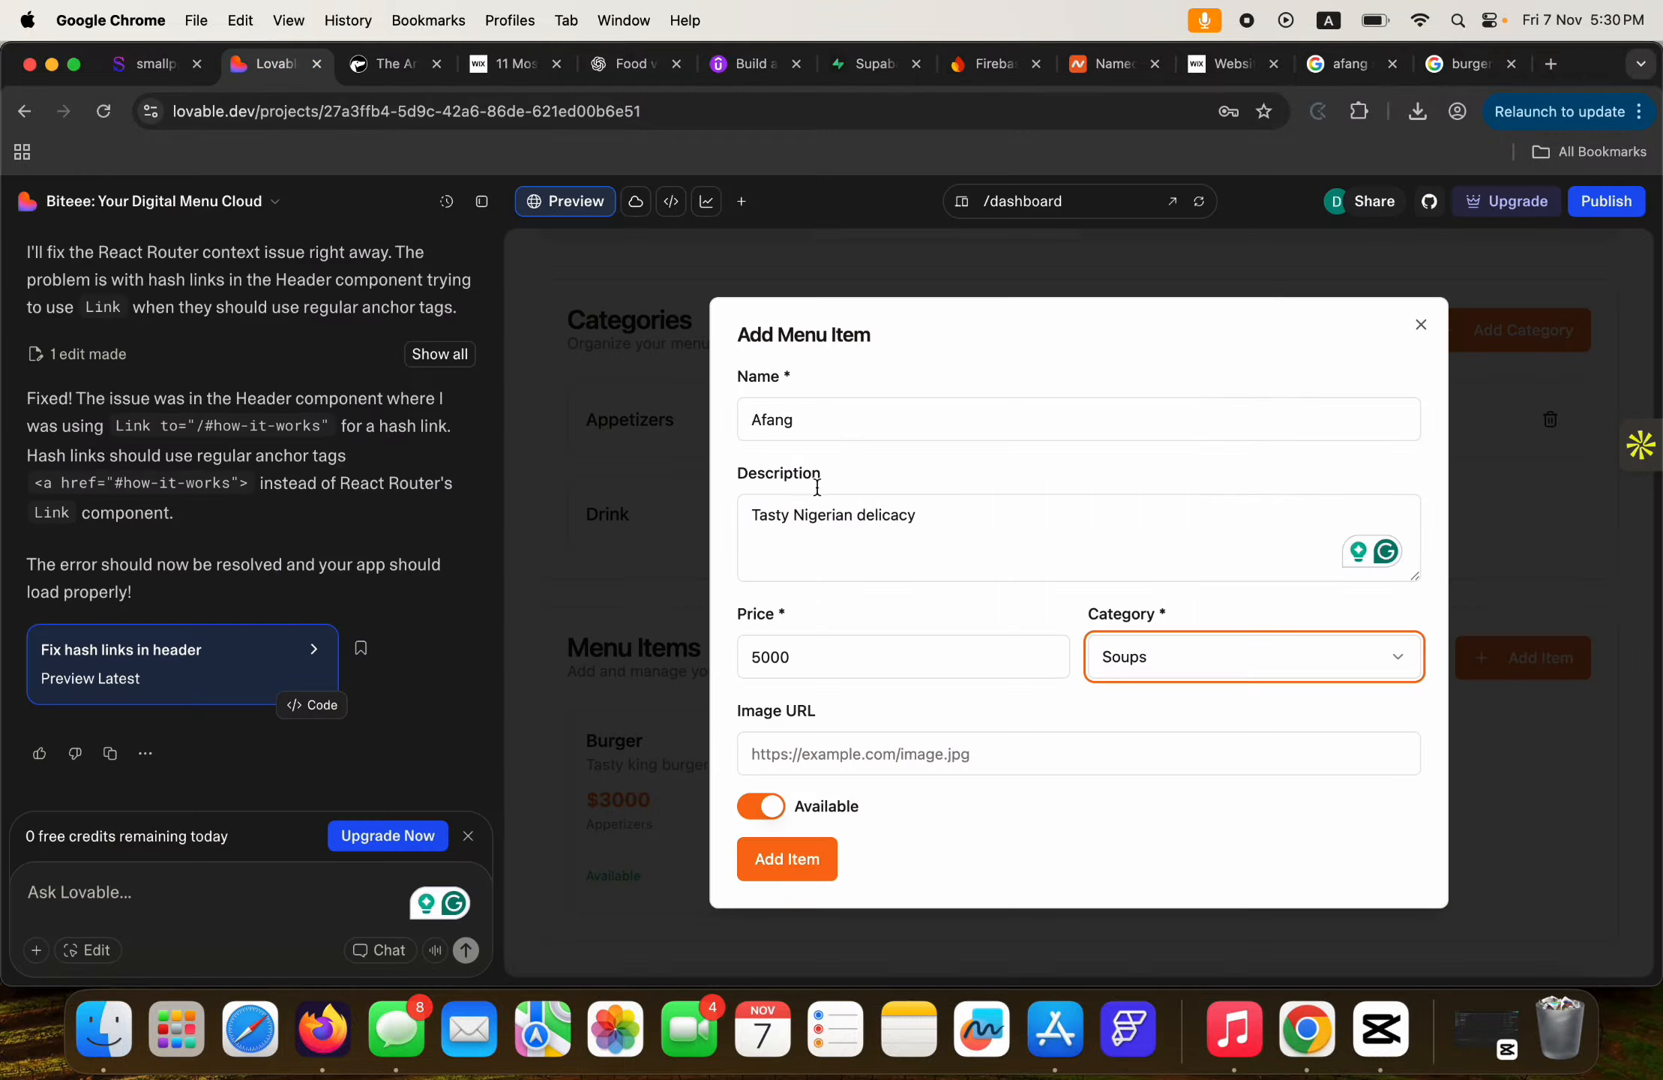
pyautogui.click(909, 754)
pyautogui.press('cmd+v')
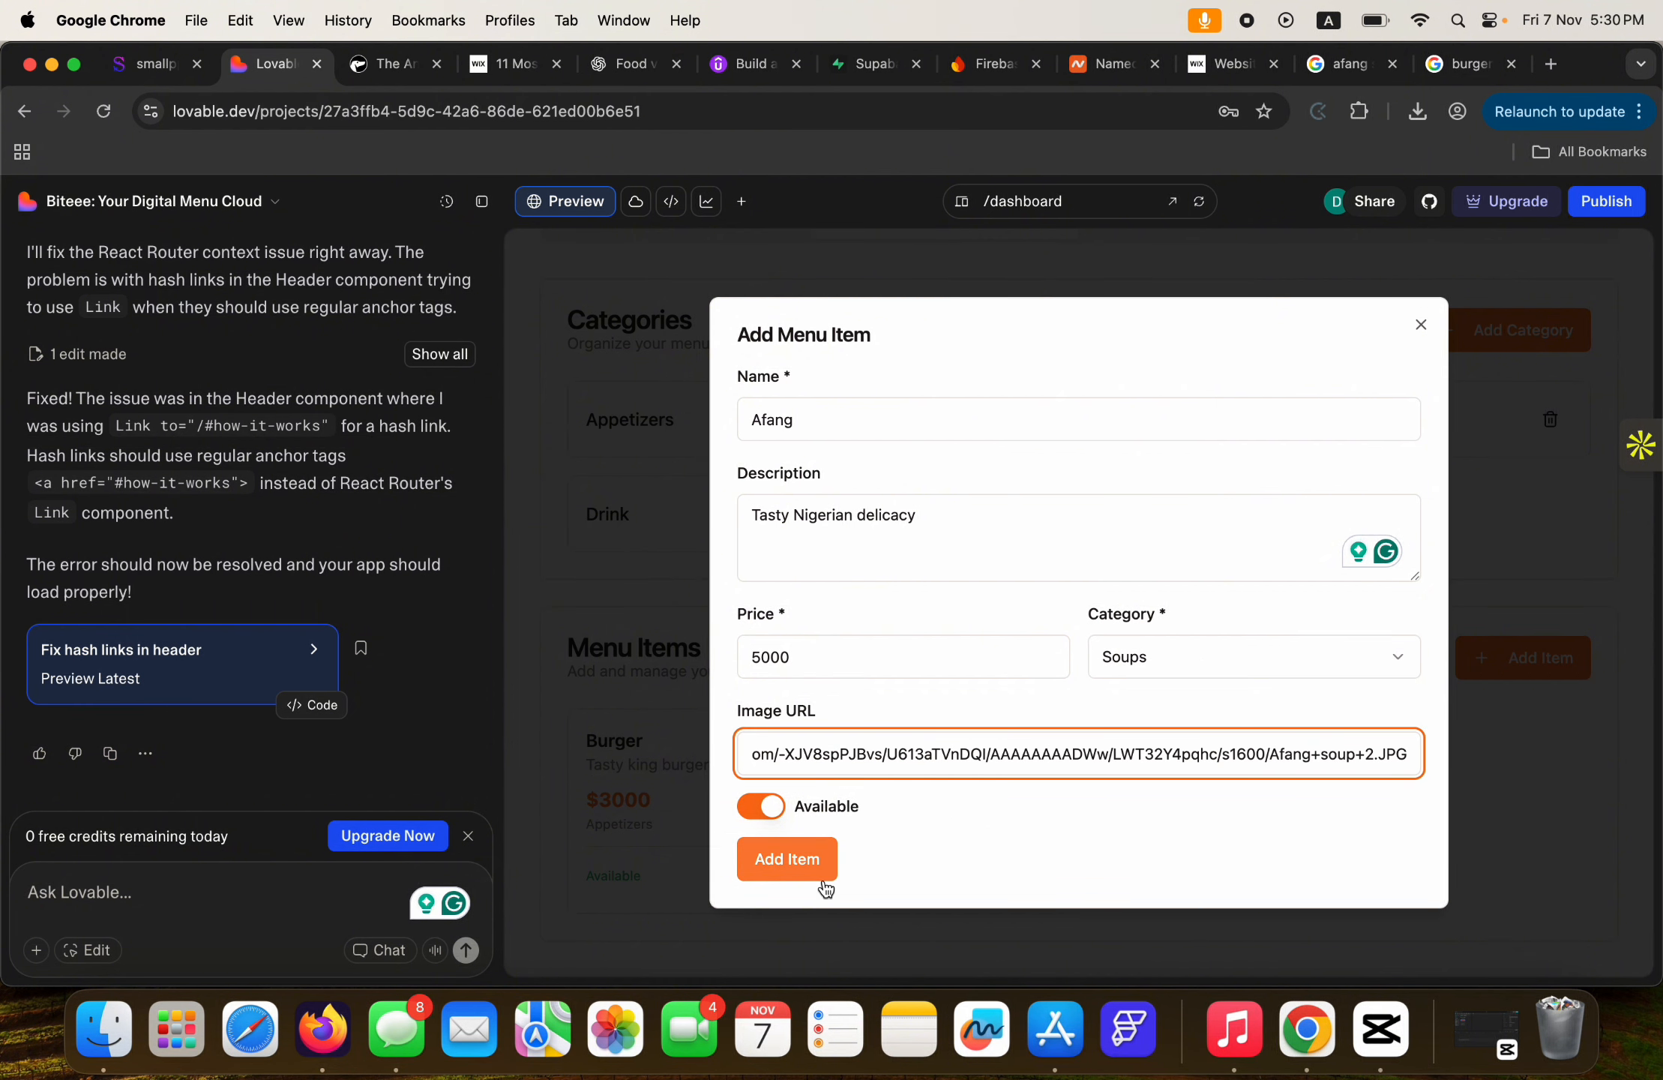
pyautogui.click(802, 864)
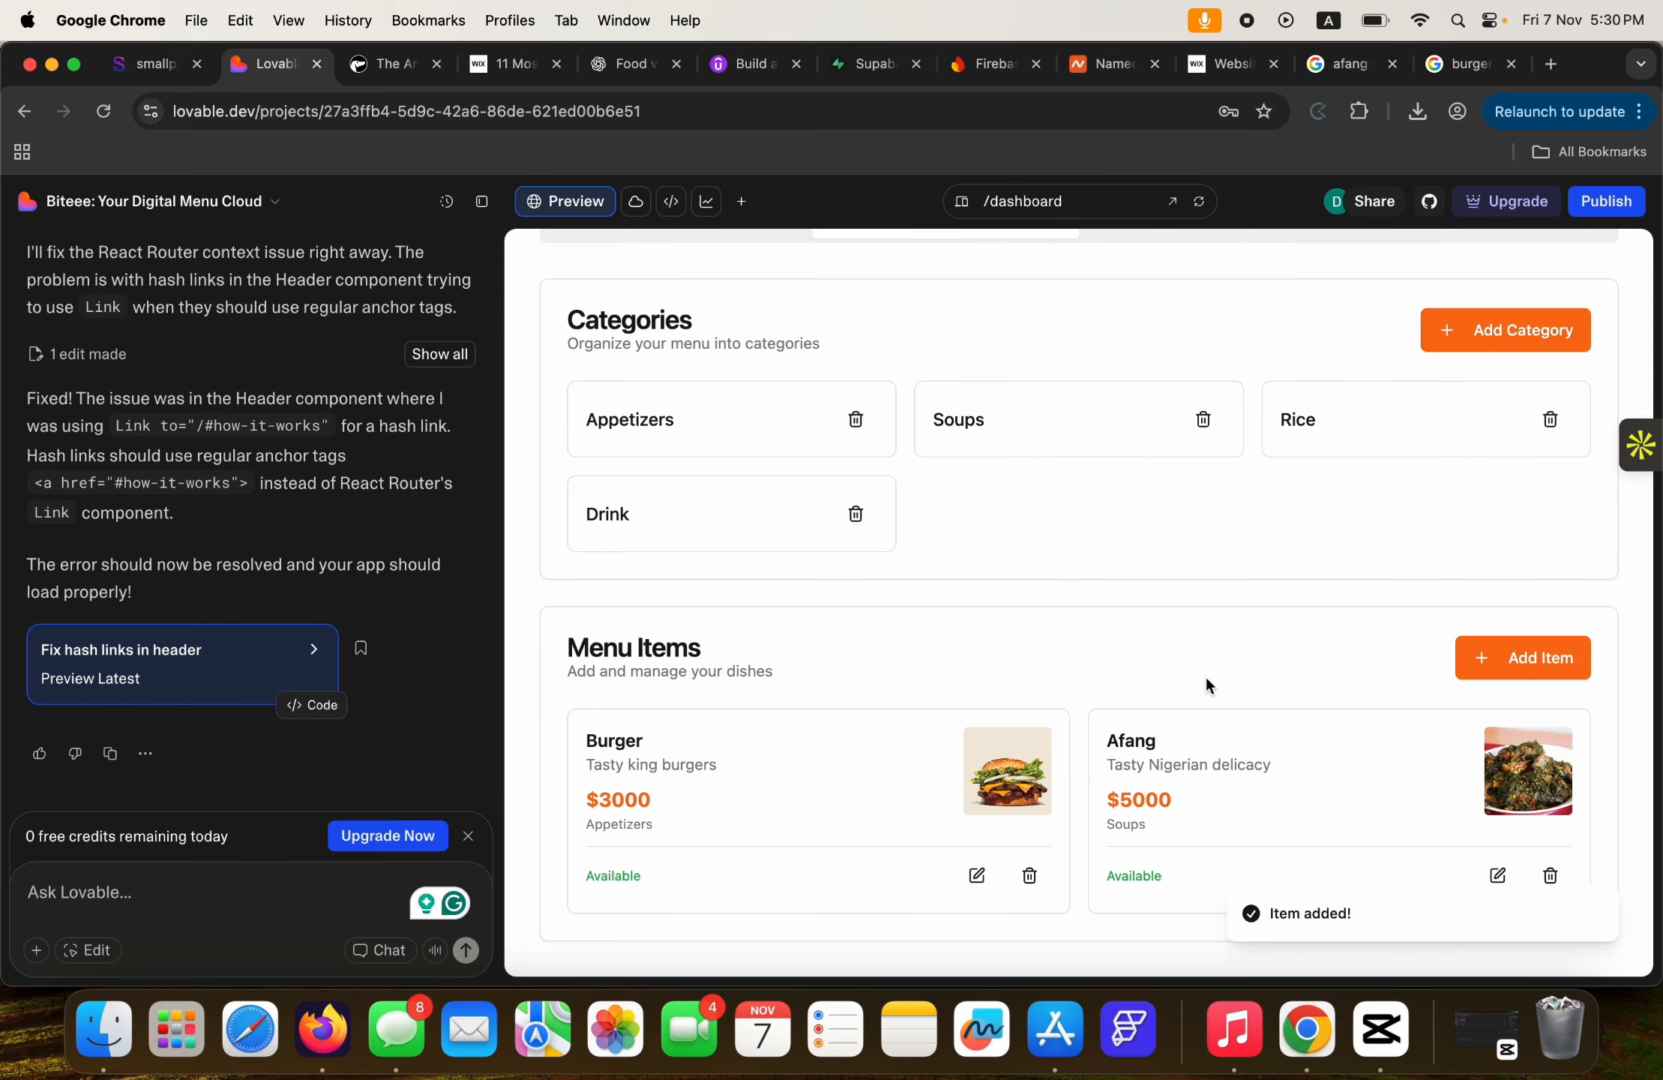
pyautogui.scroll(3, 967, 478)
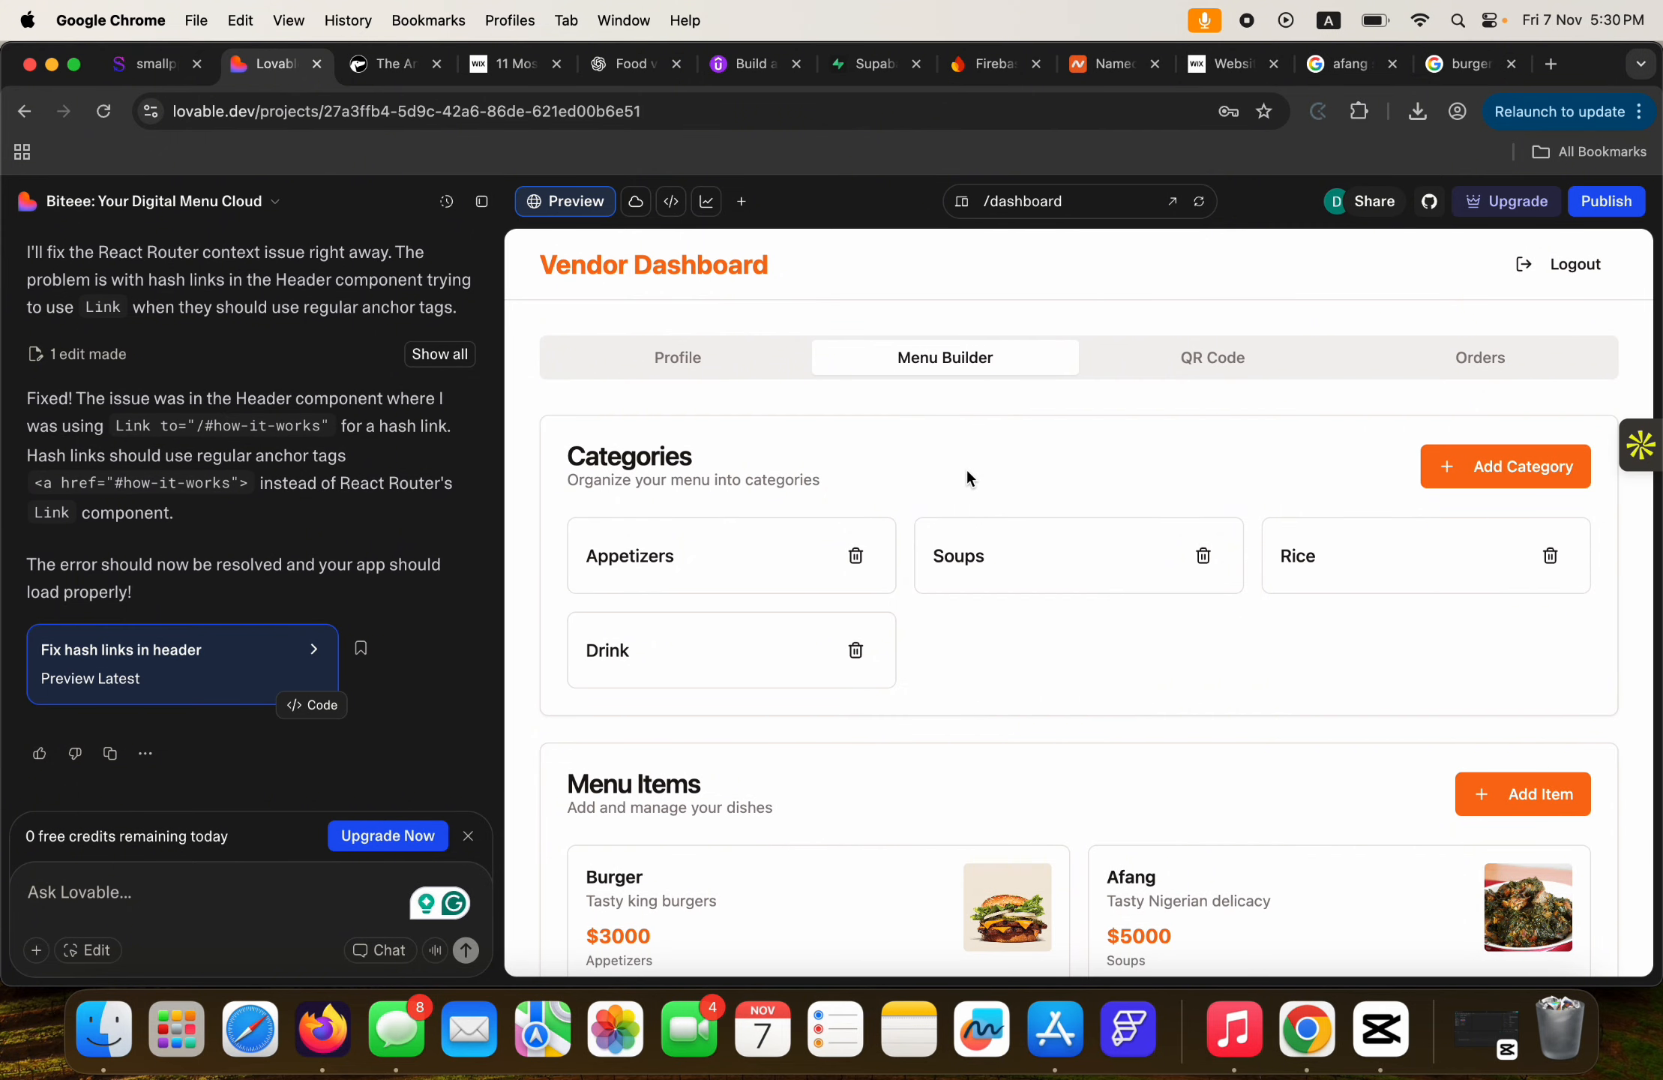
# Copy the vendor's public menu URL from the QR Code section.
pyautogui.click(1182, 360)
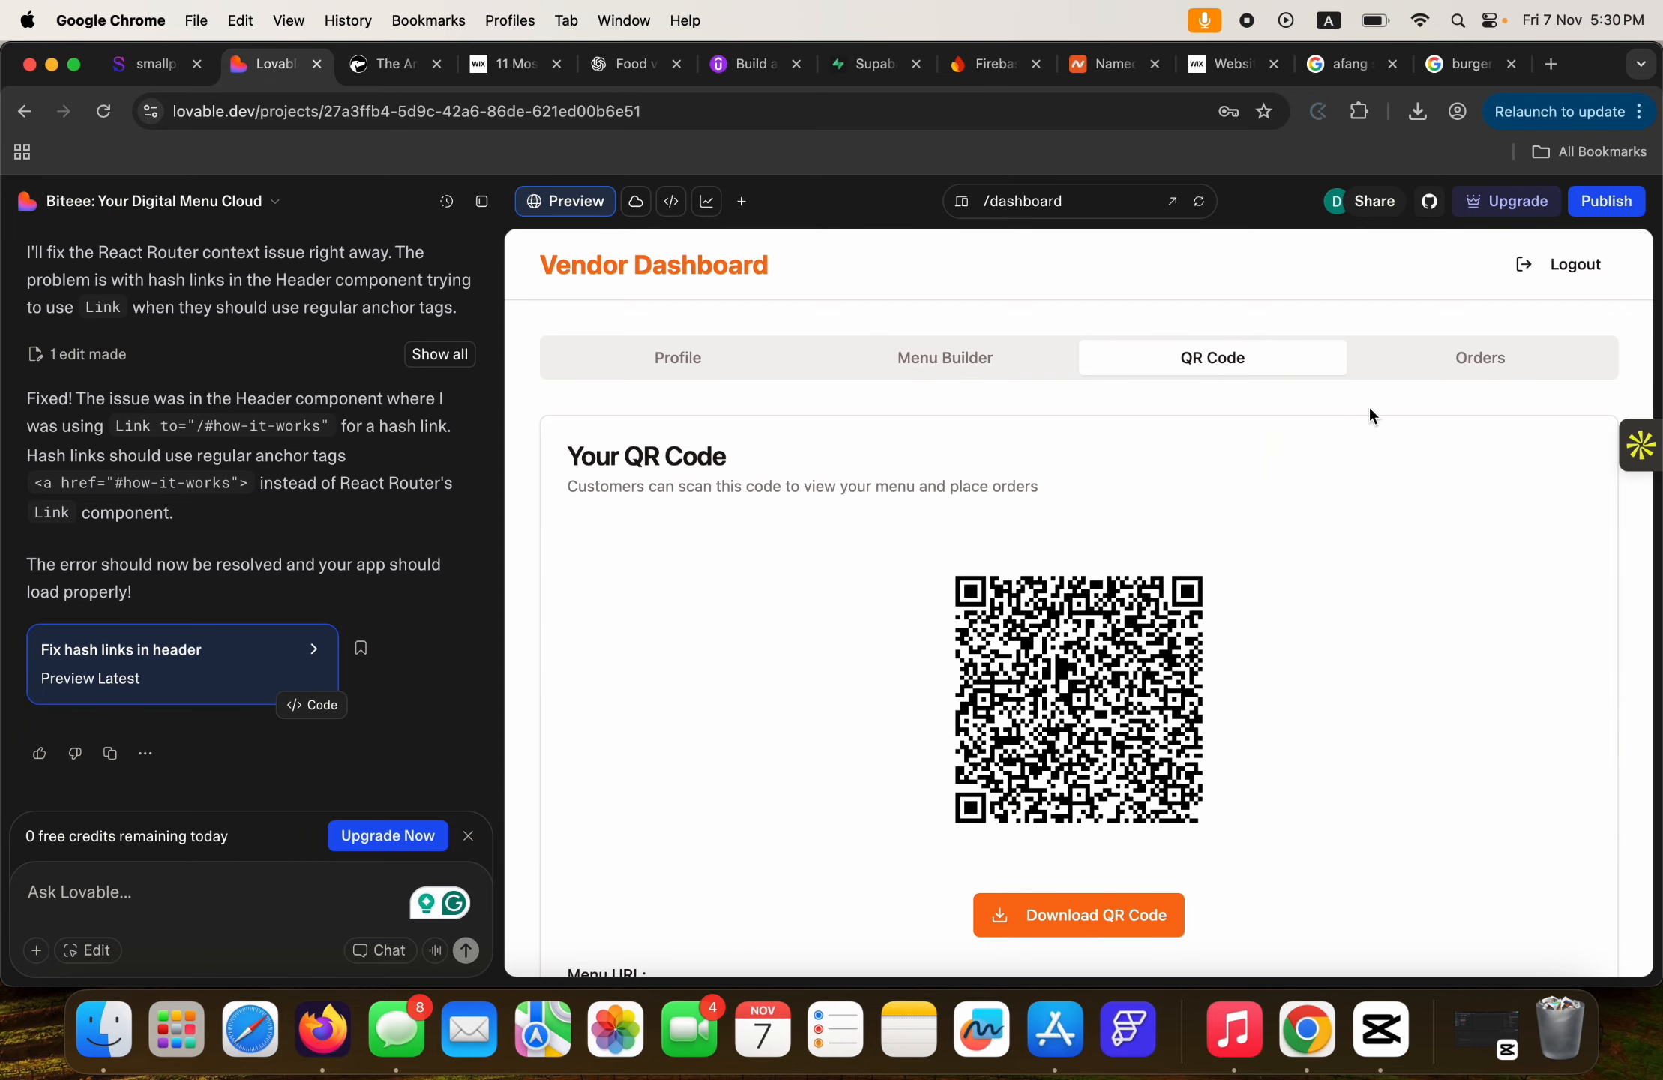
pyautogui.click(1466, 360)
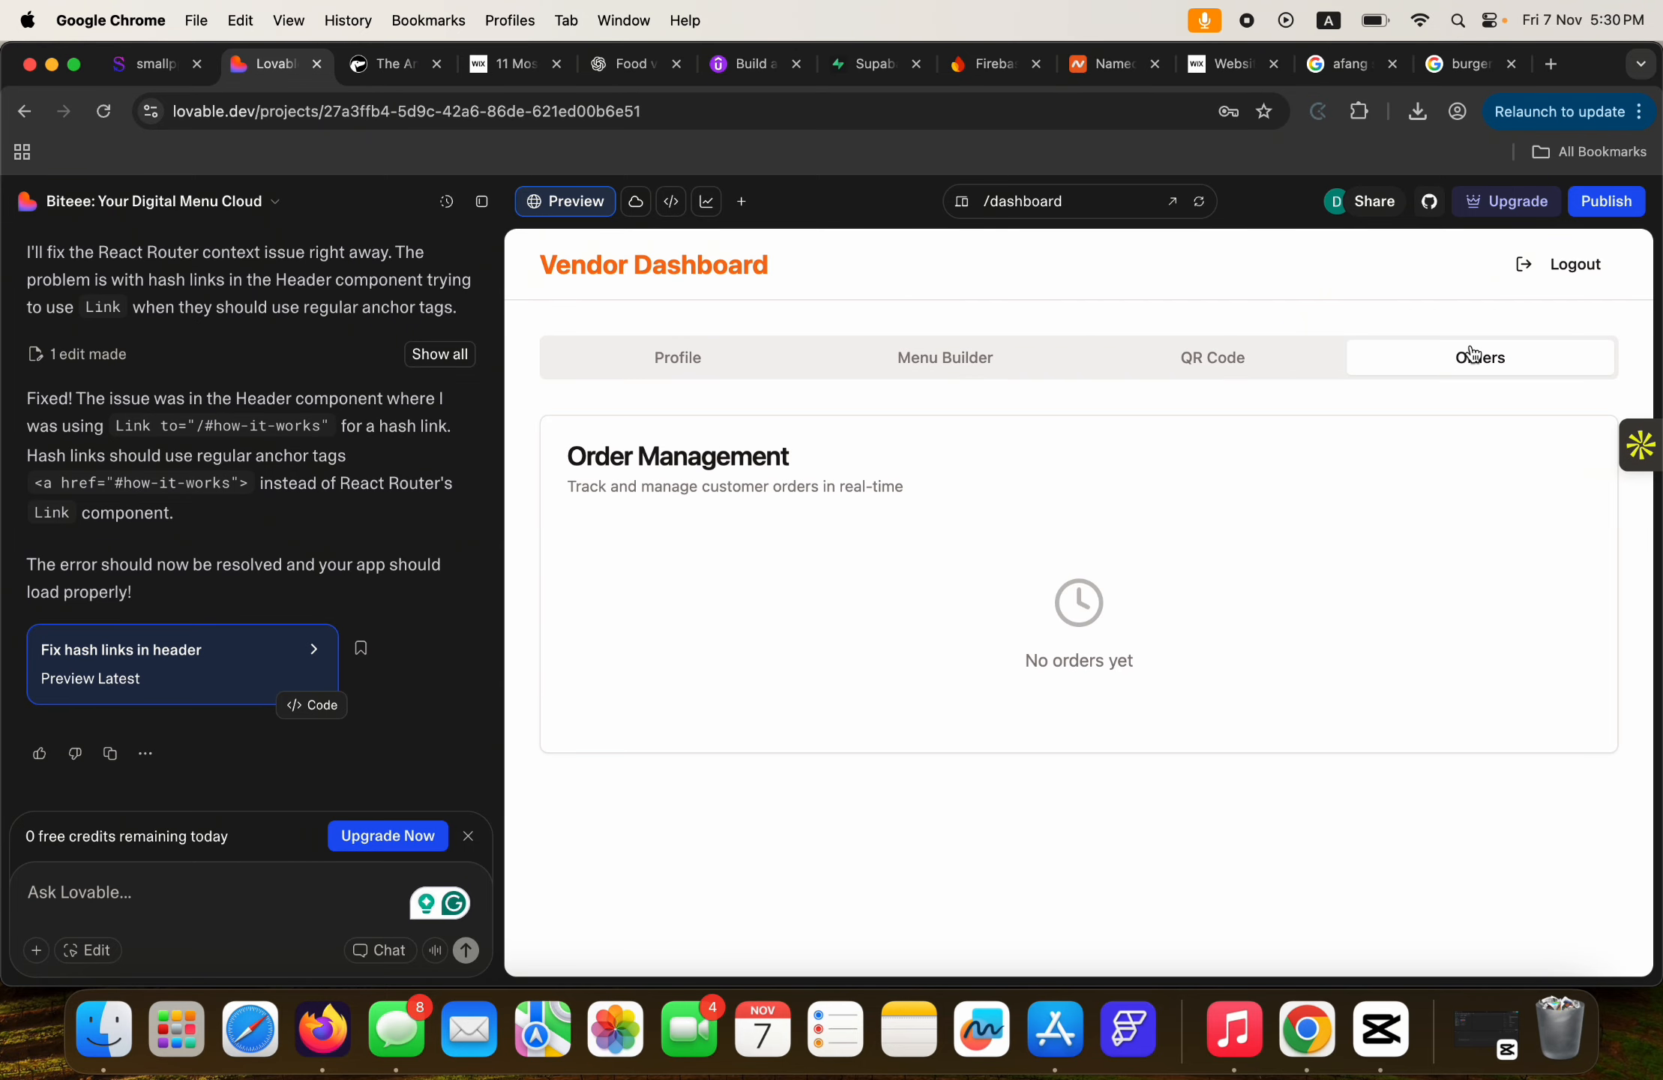
pyautogui.click(1189, 360)
pyautogui.scroll(-2, 1295, 641)
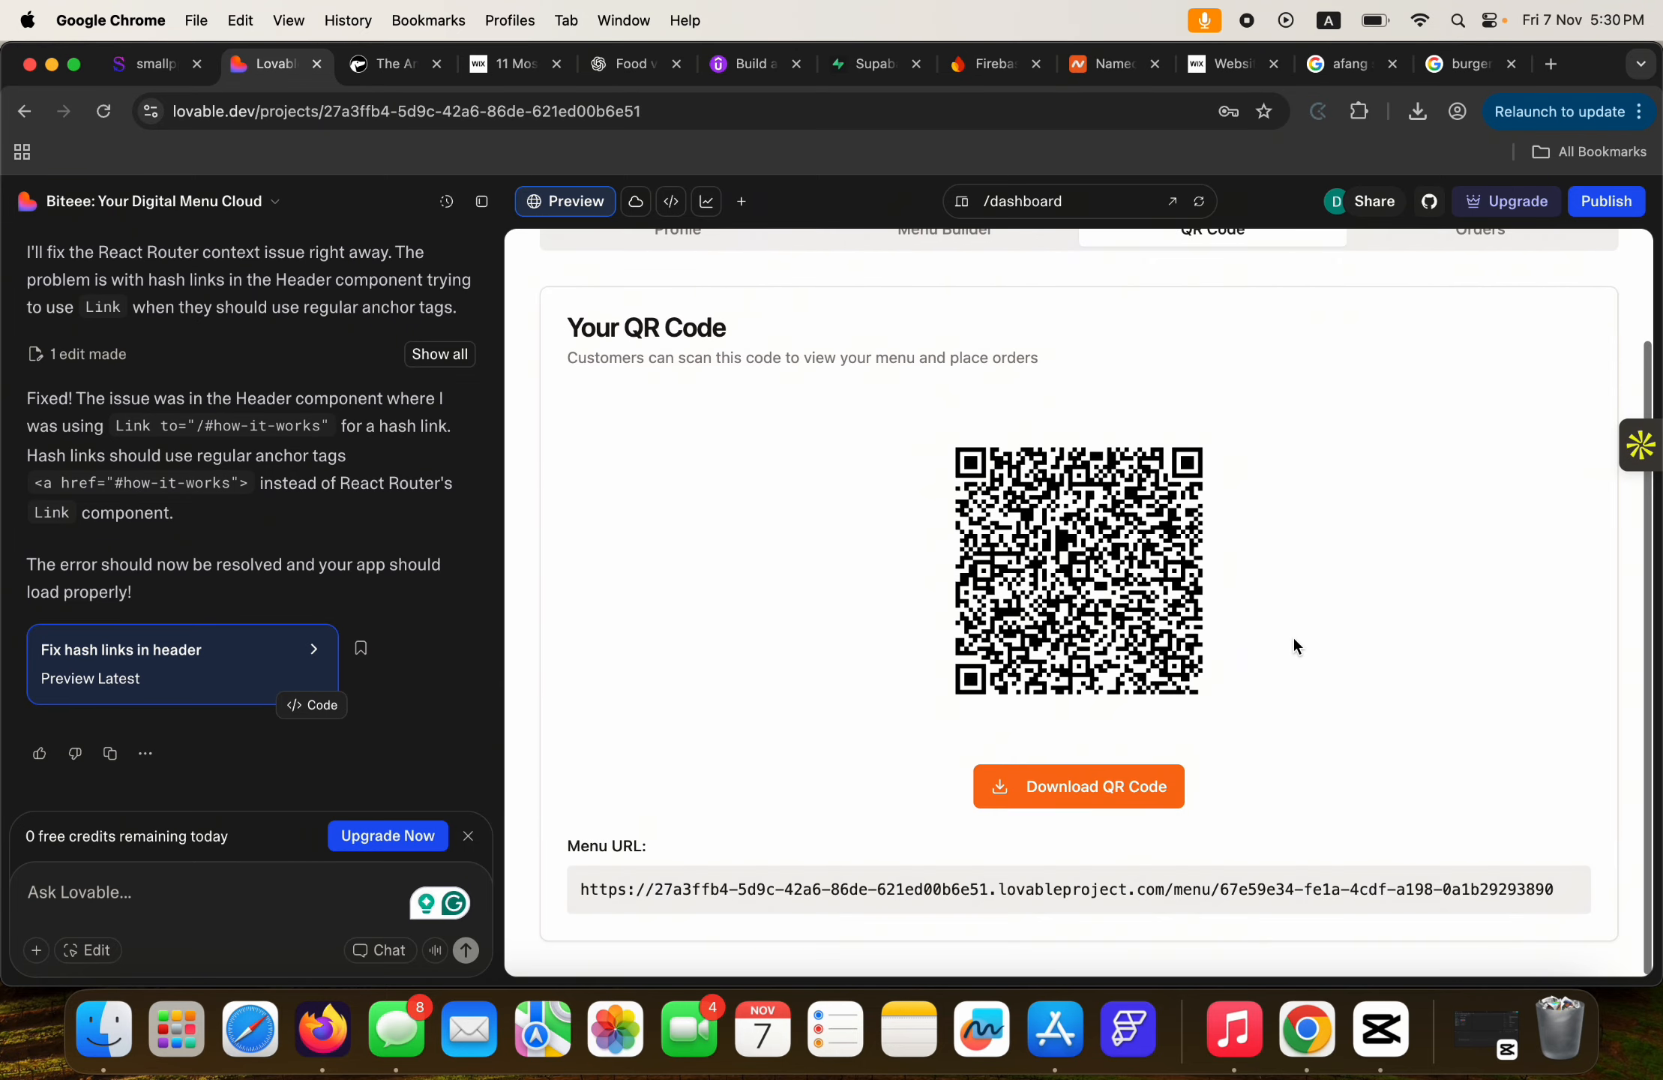
pyautogui.moveTo(1558, 893); pyautogui.dragTo(610, 884)
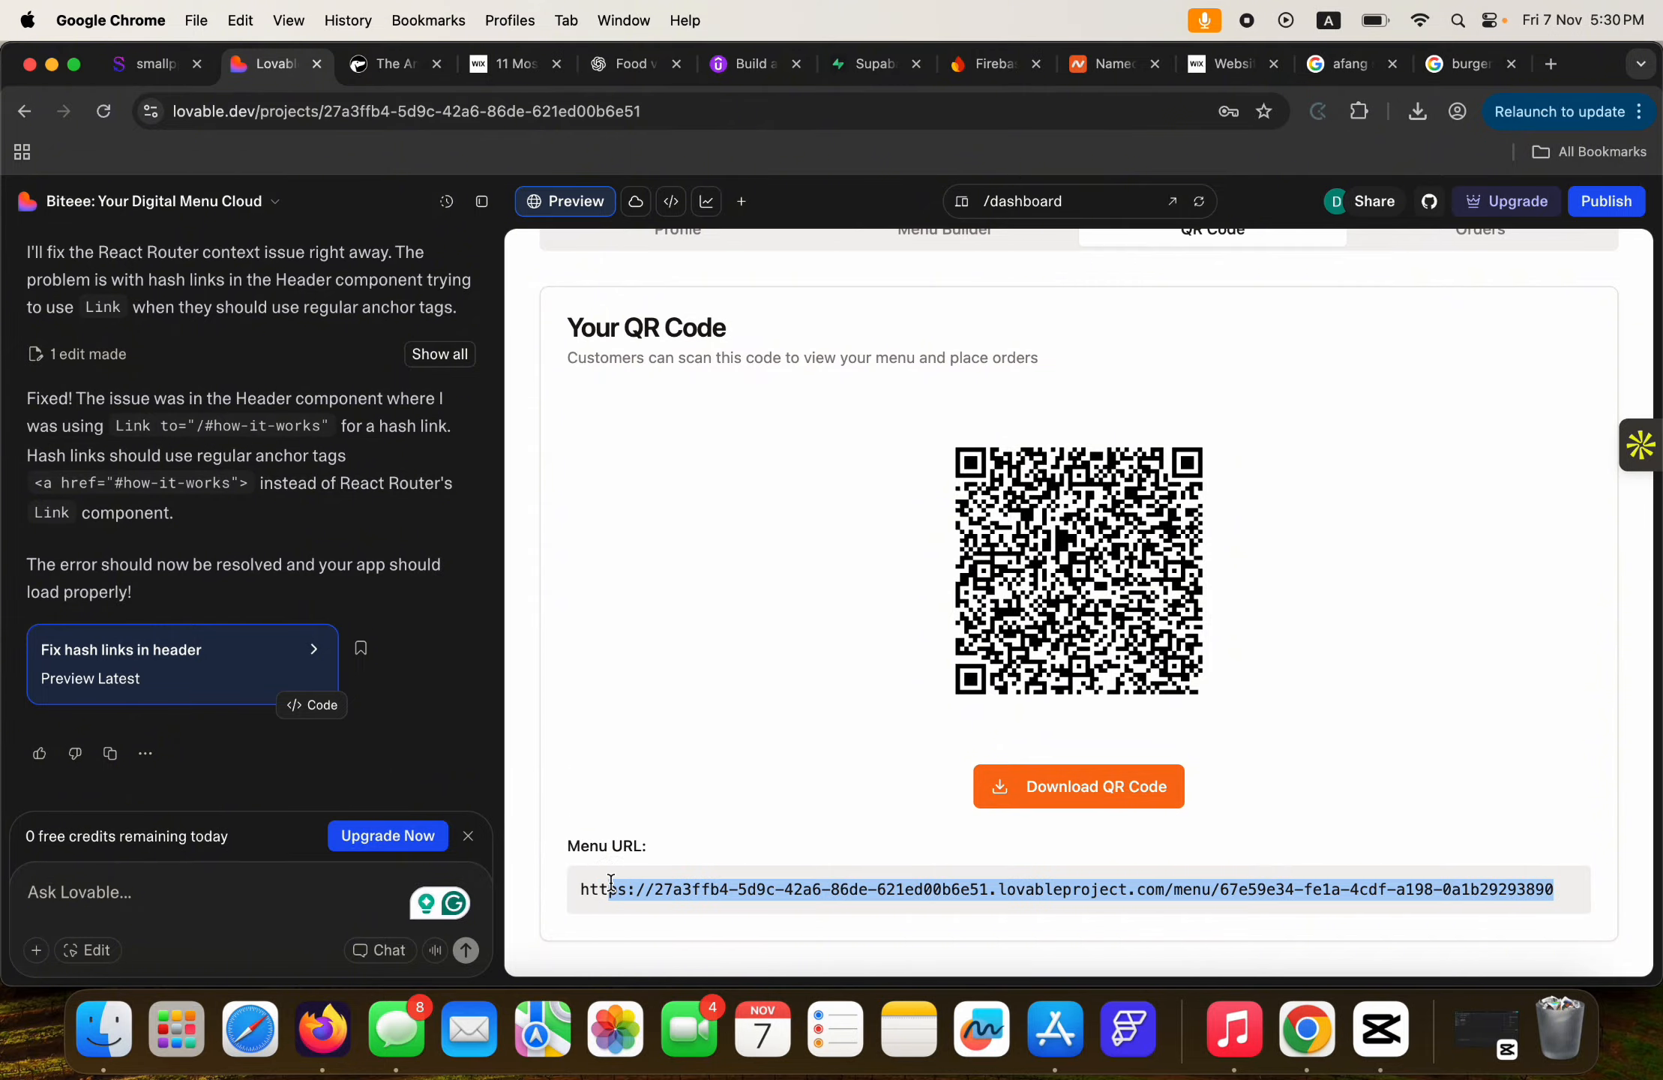
pyautogui.hotkey('shift', 'Left')
pyautogui.hotkey('shift', 'Left')
pyautogui.hotkey('shift', 'Left')
pyautogui.press('super+c')
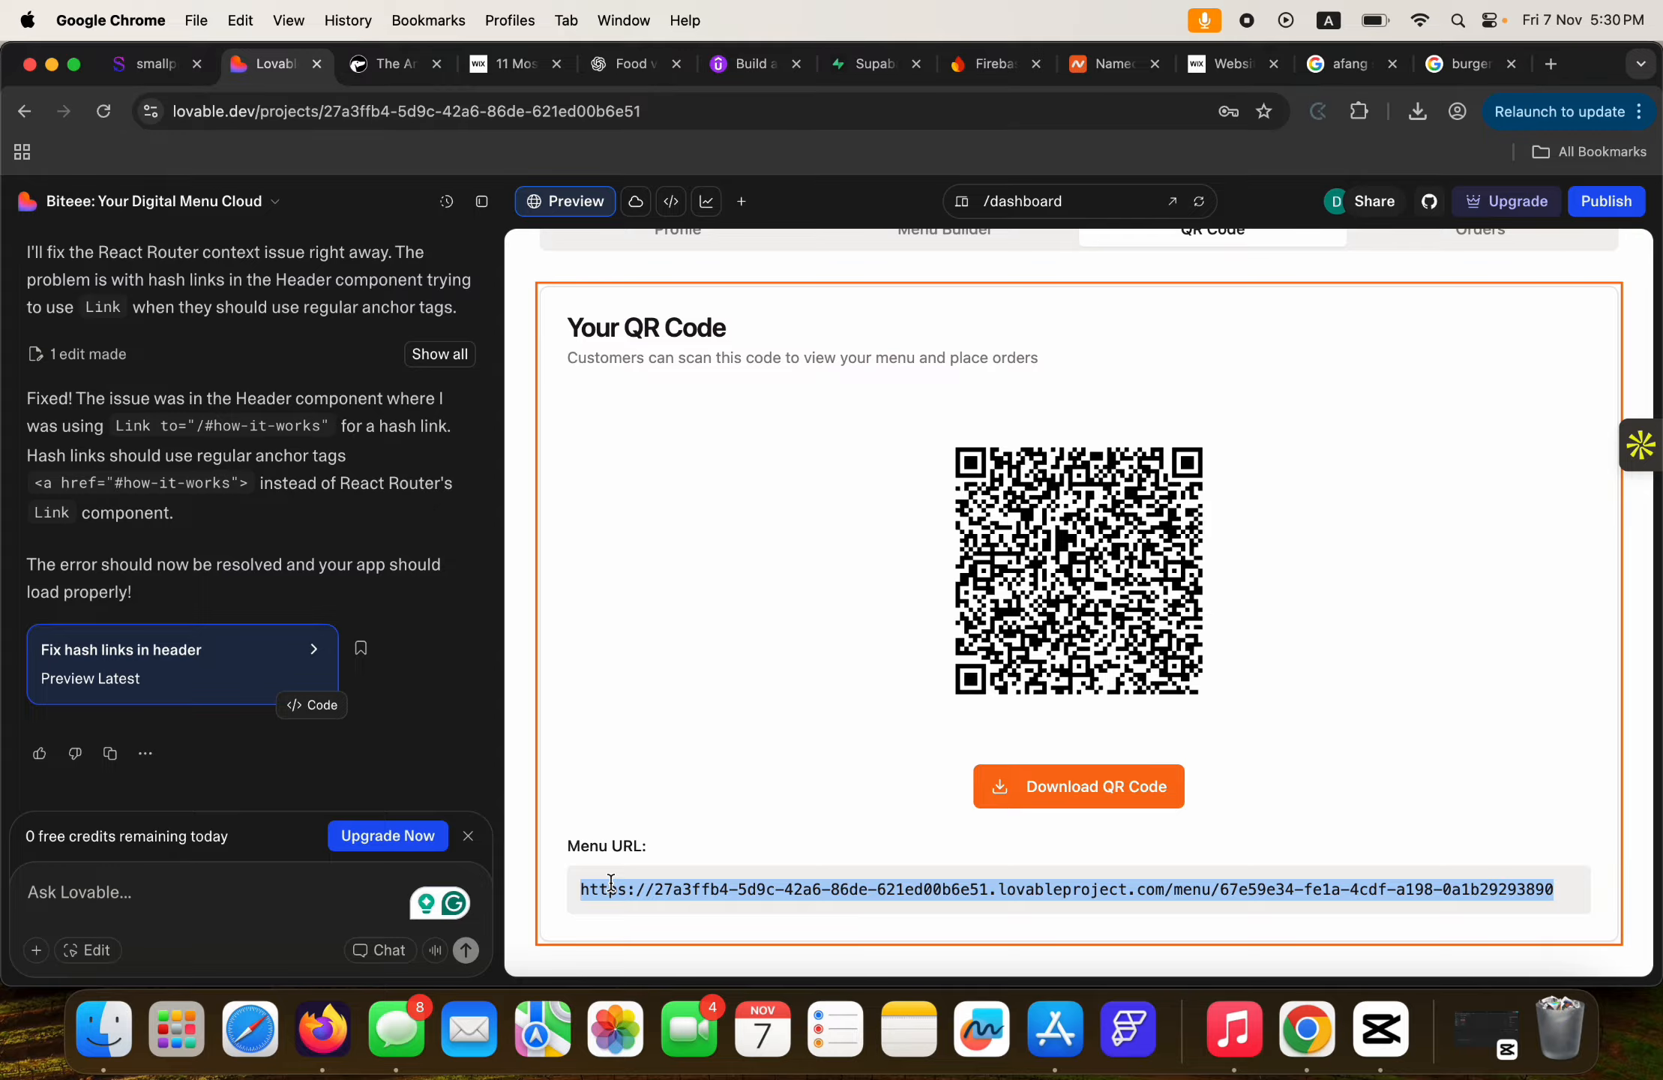
# Load the copied menu URL in a new Chrome tab.
pyautogui.click(1550, 64)
pyautogui.click(1090, 105)
pyautogui.press('super+v')
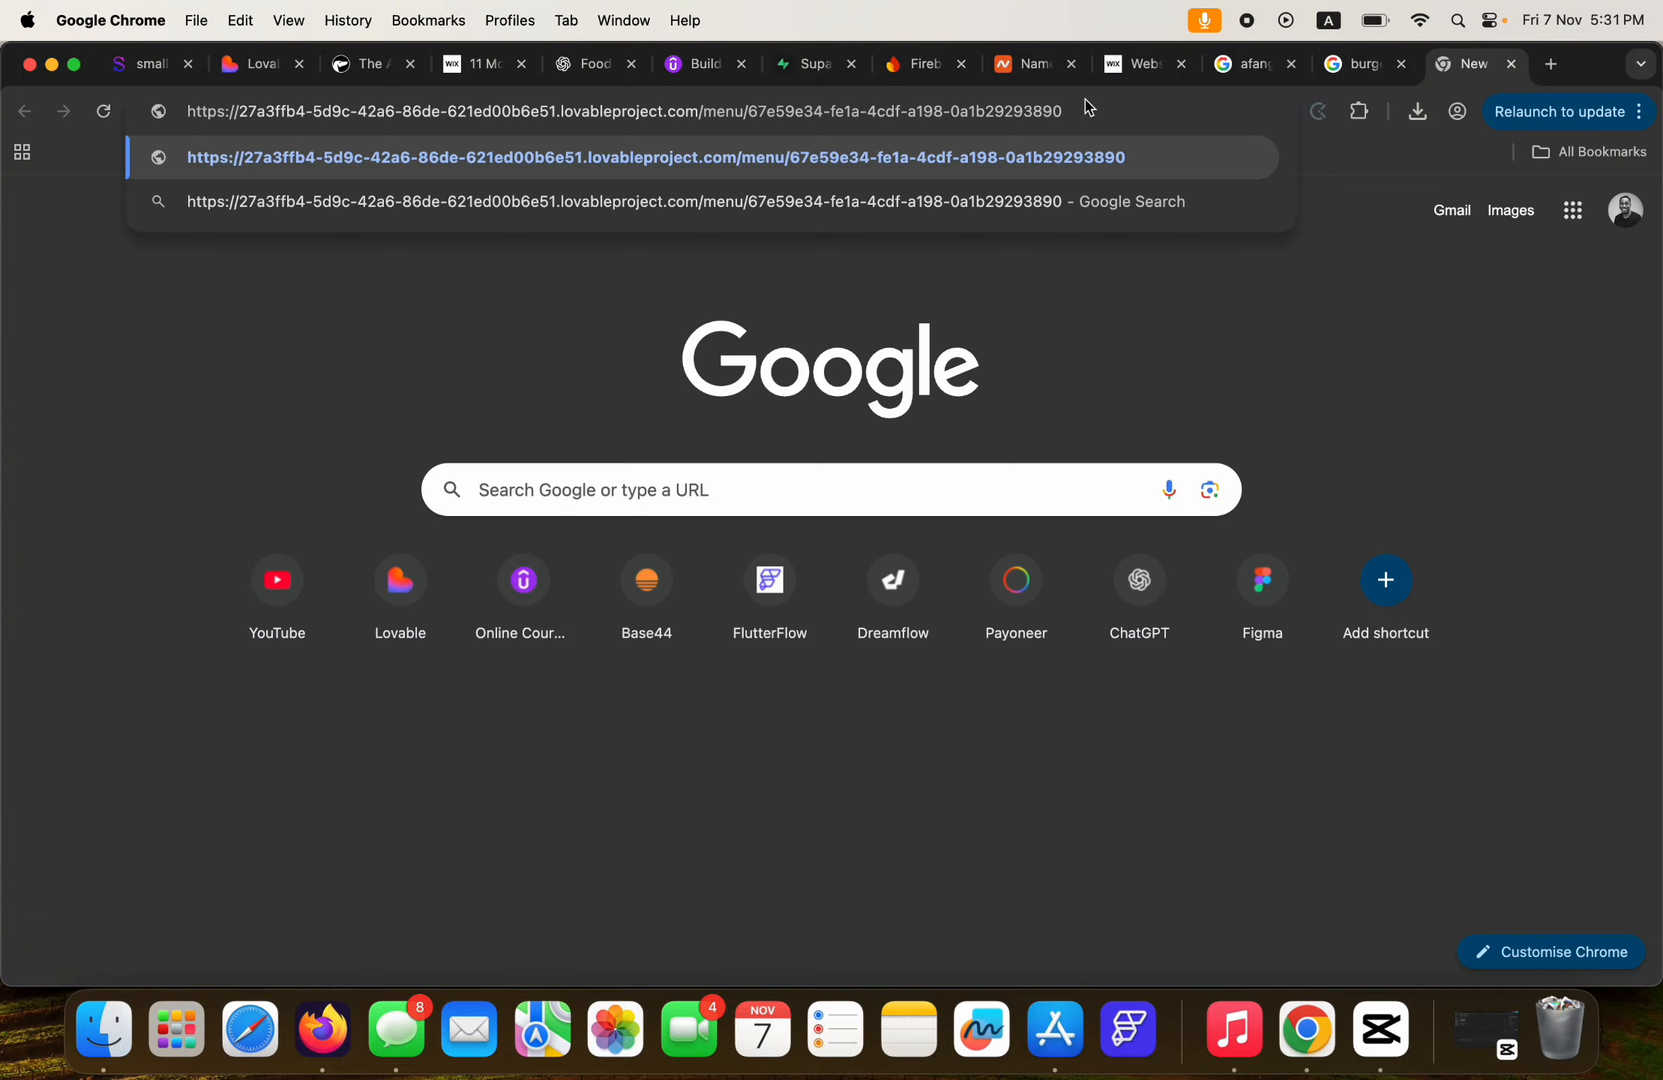
pyautogui.press('Return')
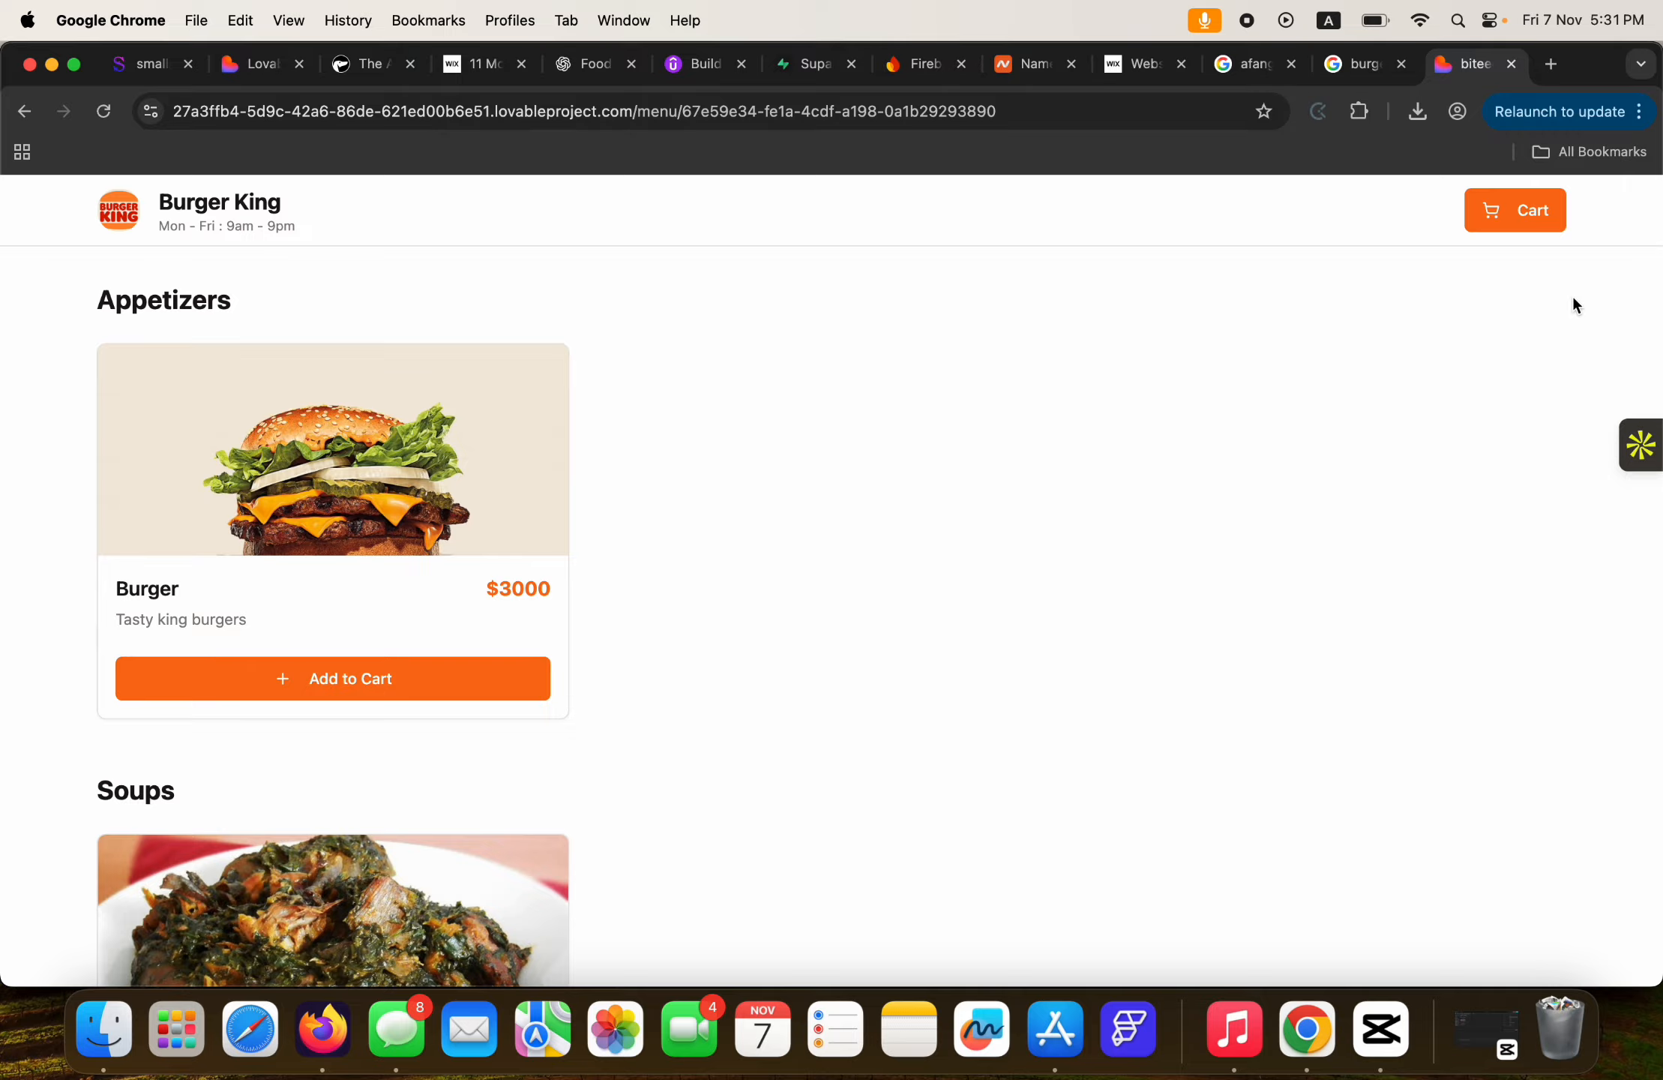
# Add one Burger and one Afang to the cart, totalling $8000.00.
pyautogui.click(1516, 225)
pyautogui.scroll(-5, 588, 346)
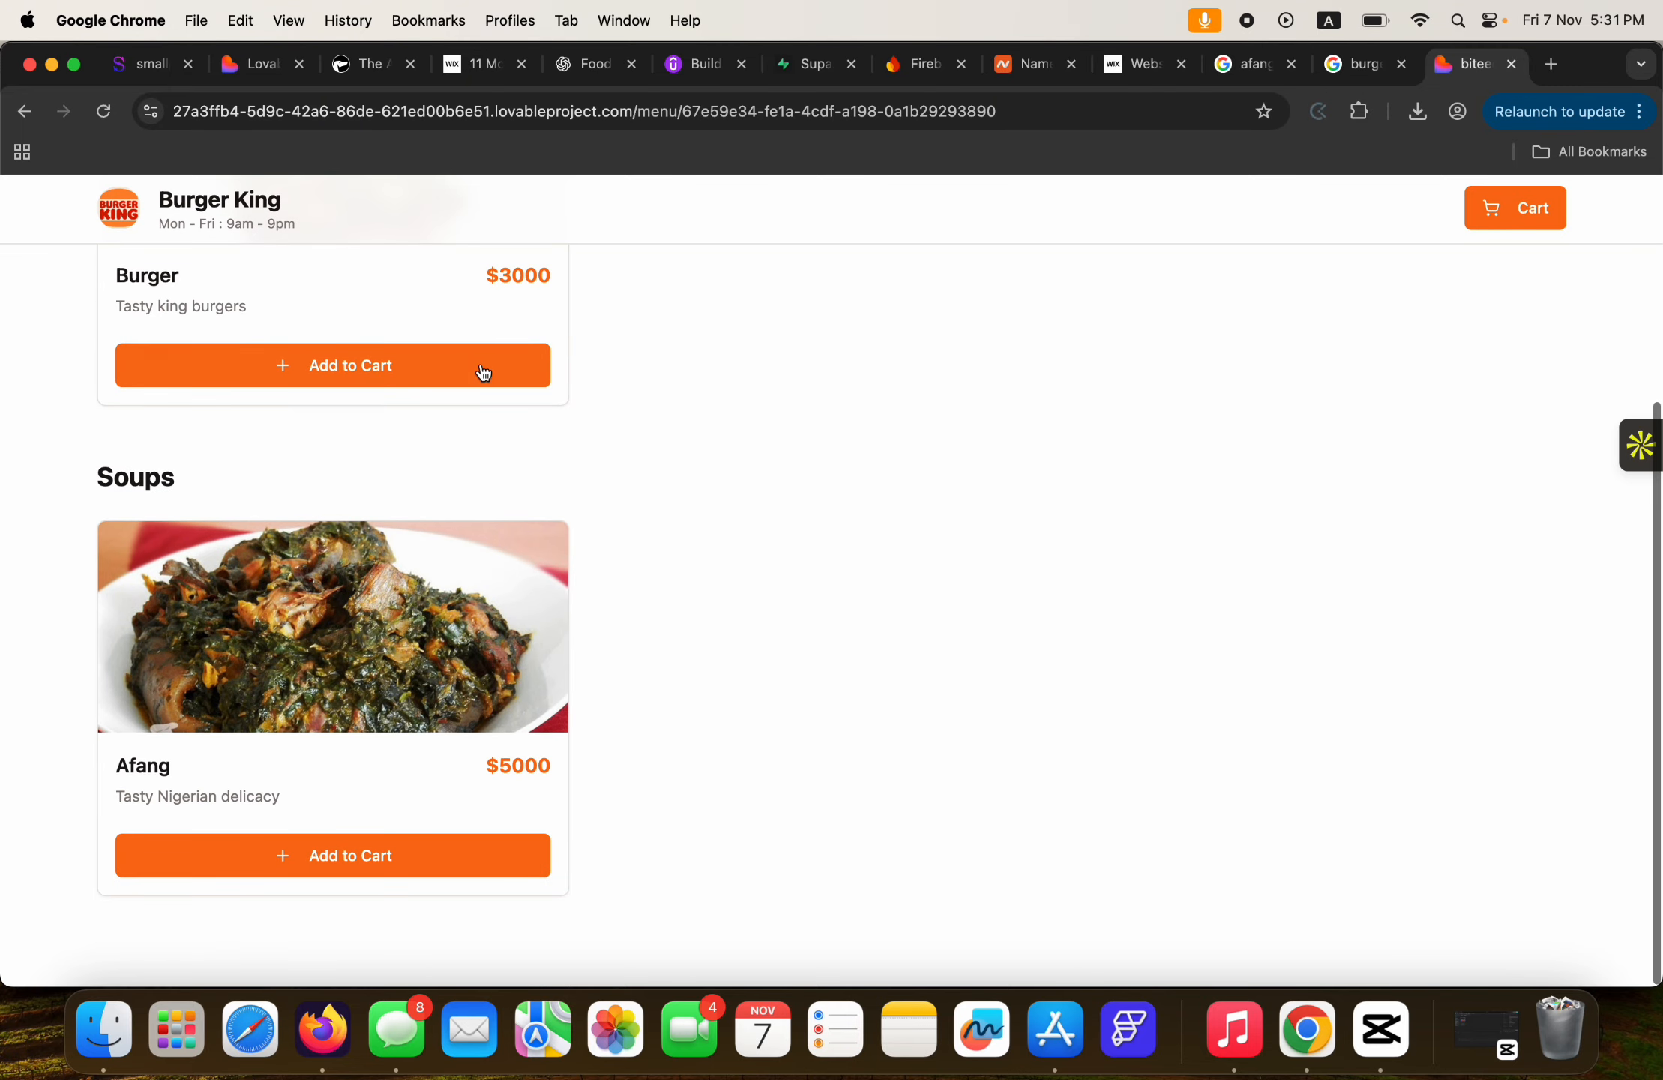
pyautogui.click(282, 375)
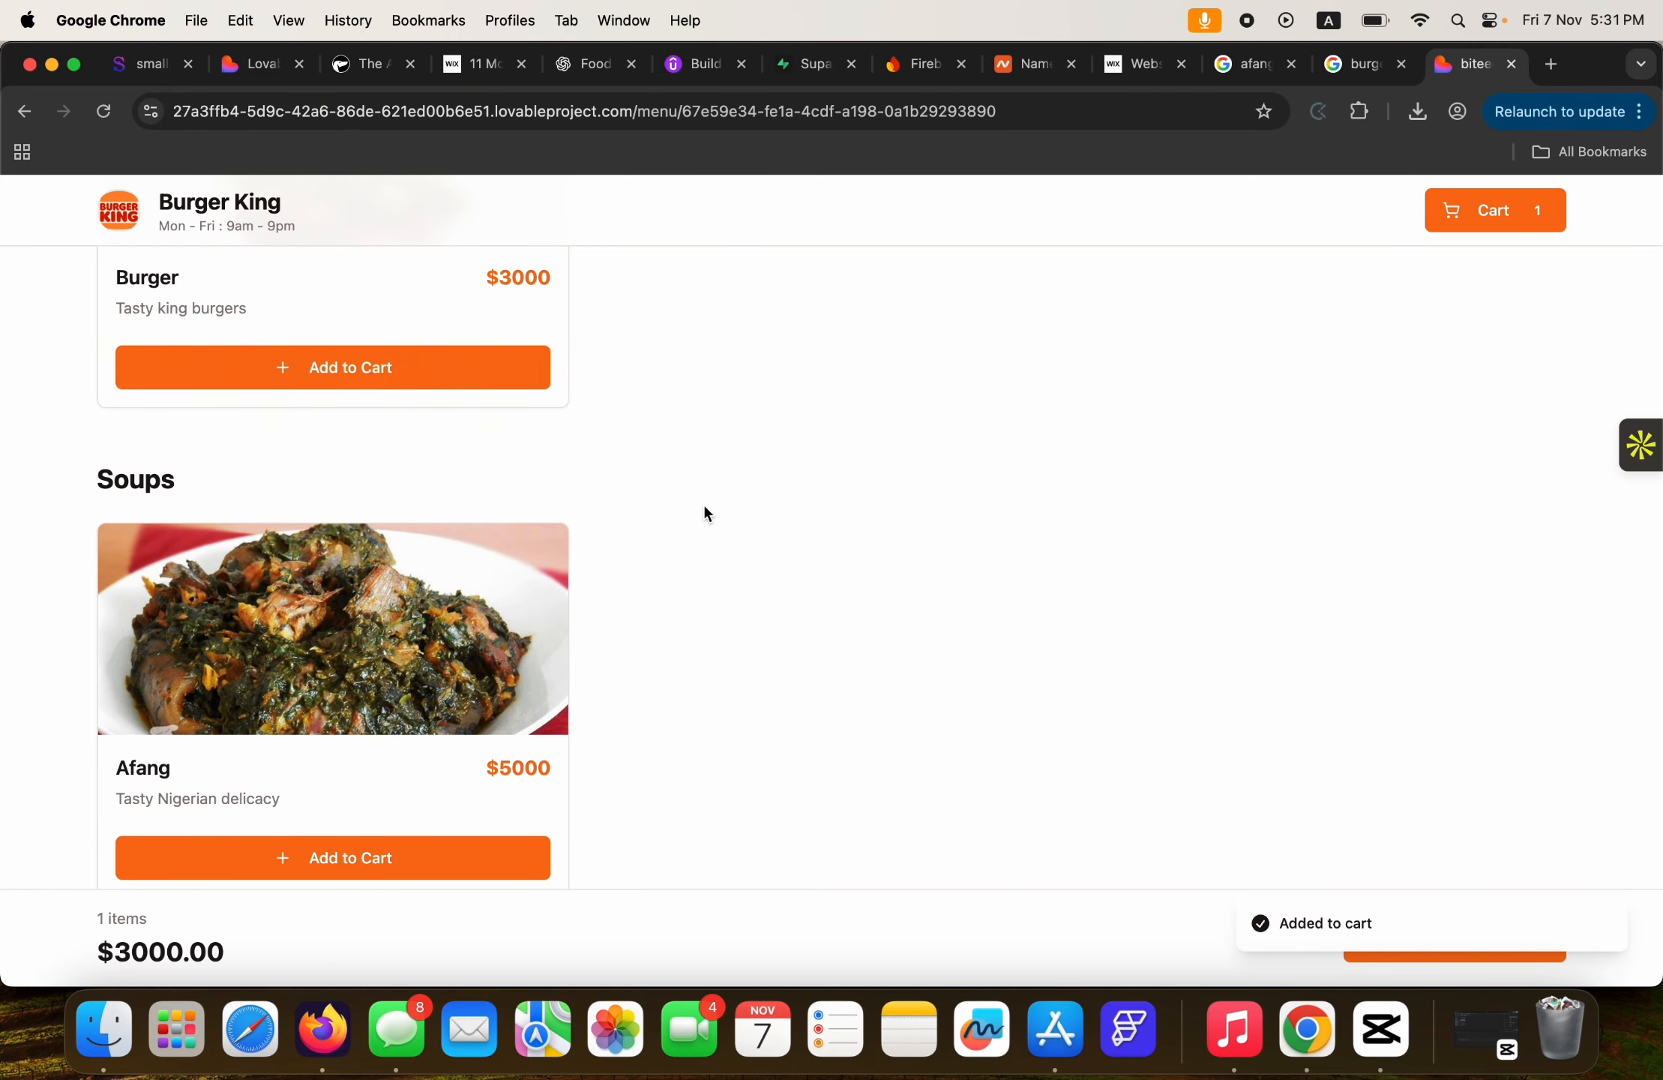
pyautogui.click(384, 855)
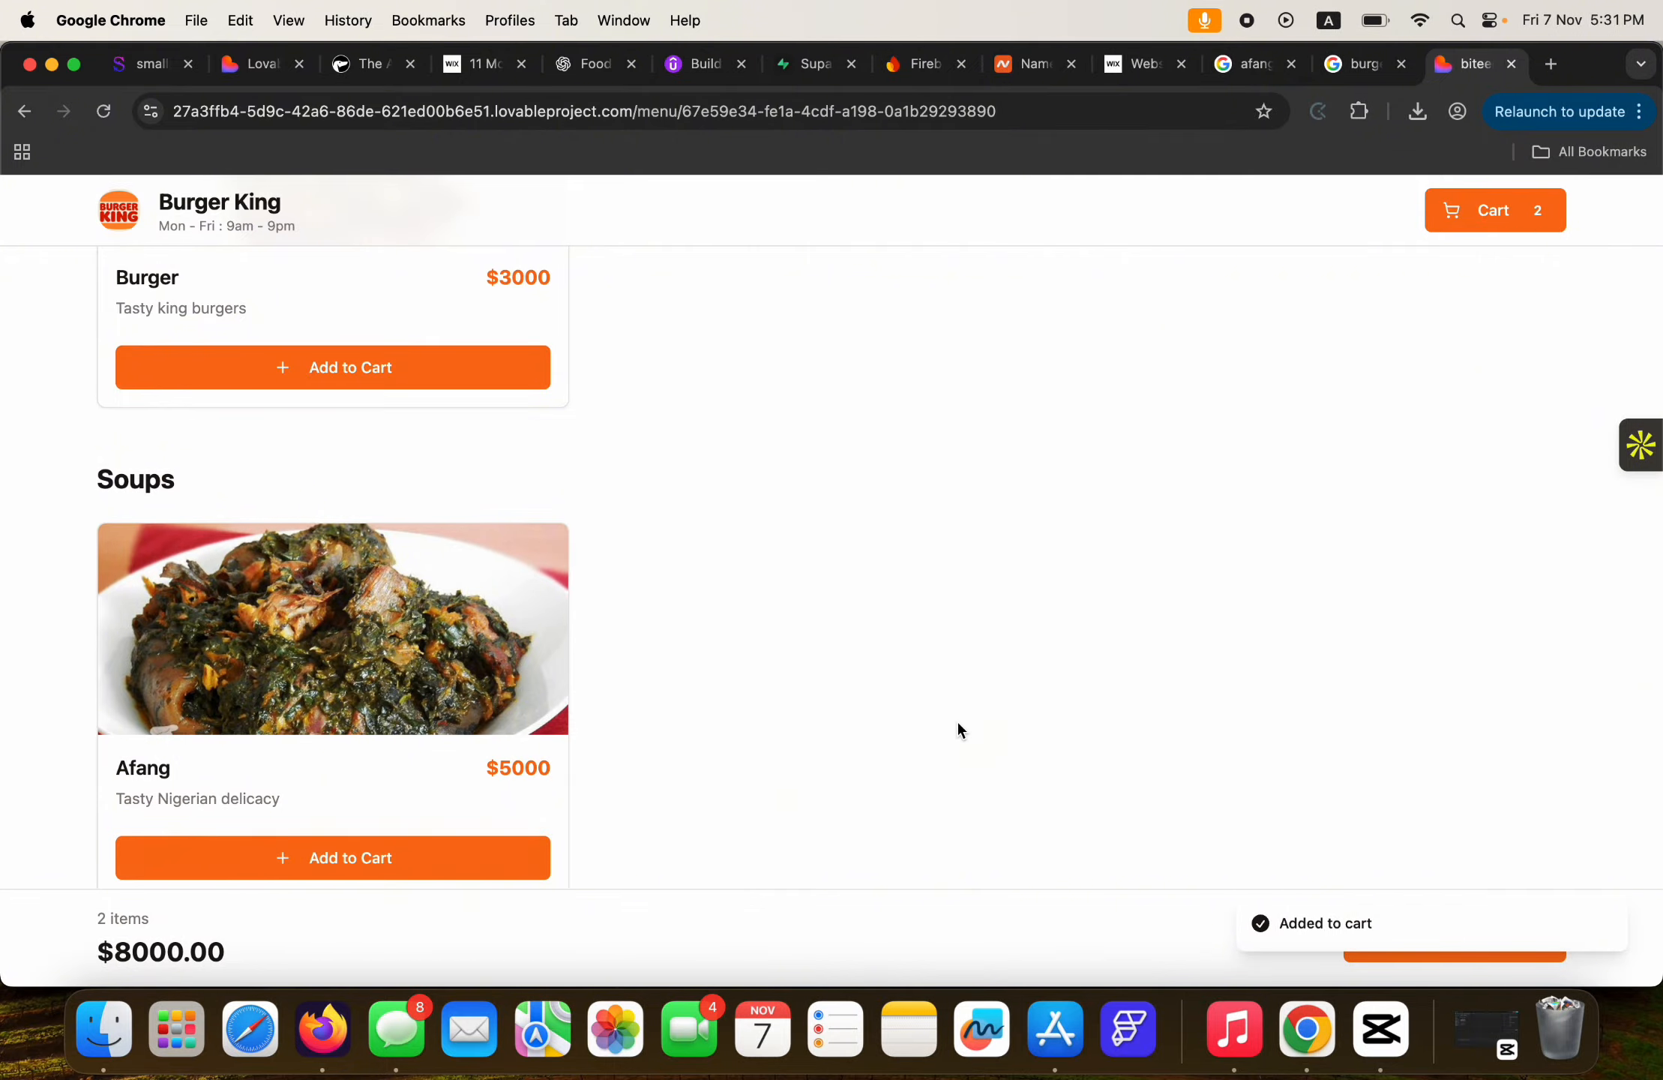
pyautogui.scroll(1, 961, 728)
pyautogui.scroll(4, 962, 729)
pyautogui.scroll(-3, 962, 729)
pyautogui.scroll(4, 1038, 660)
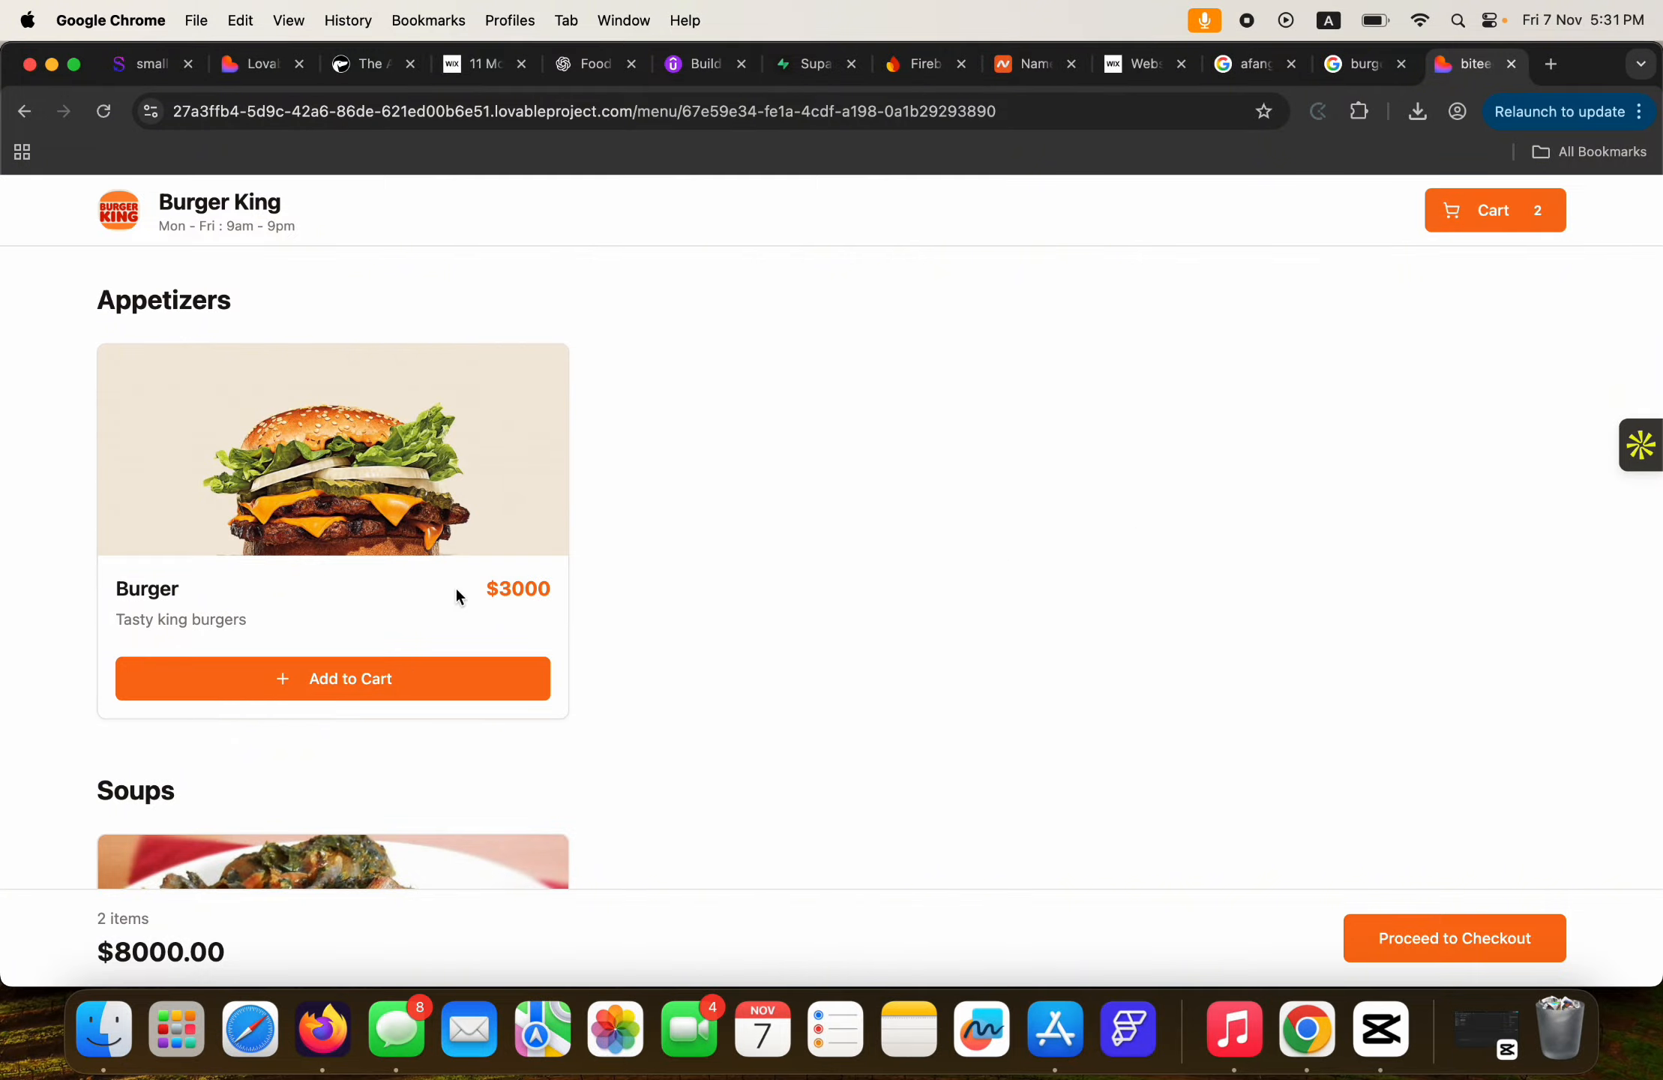
pyautogui.scroll(-4, 460, 594)
pyautogui.scroll(4, 548, 642)
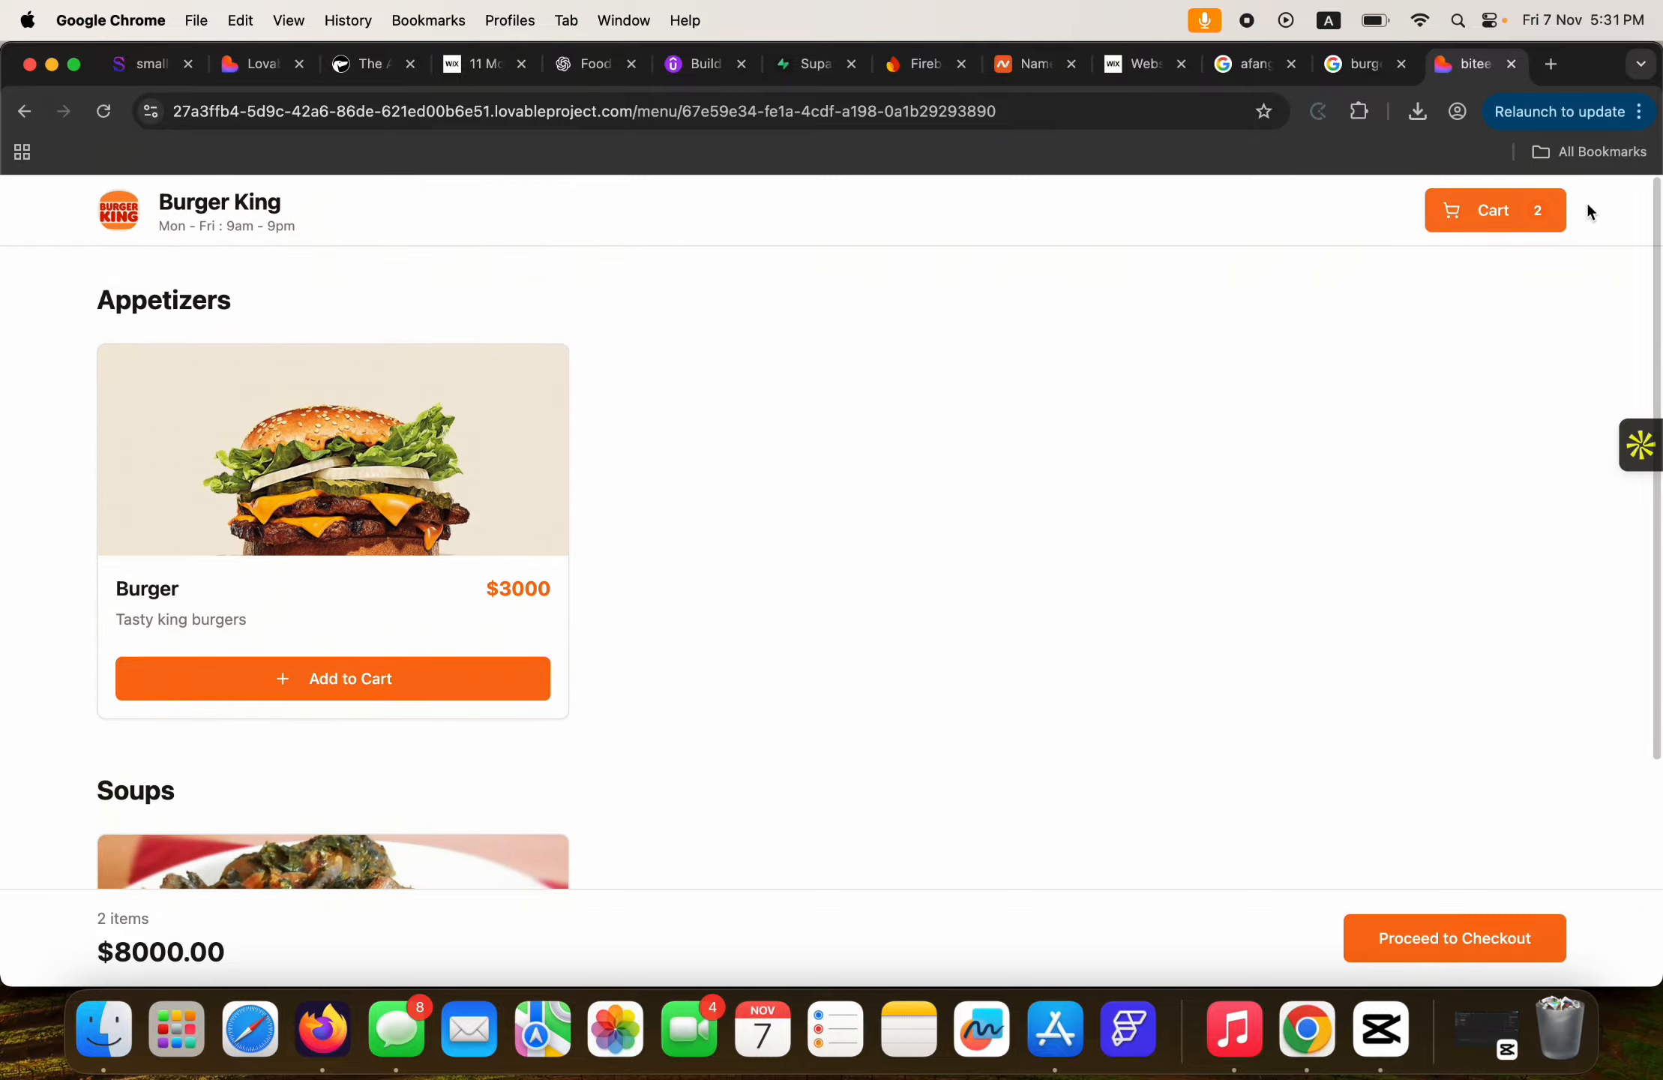
# At checkout, enter table number 6 and the customer's e-mail and phone number.
pyautogui.click(1499, 212)
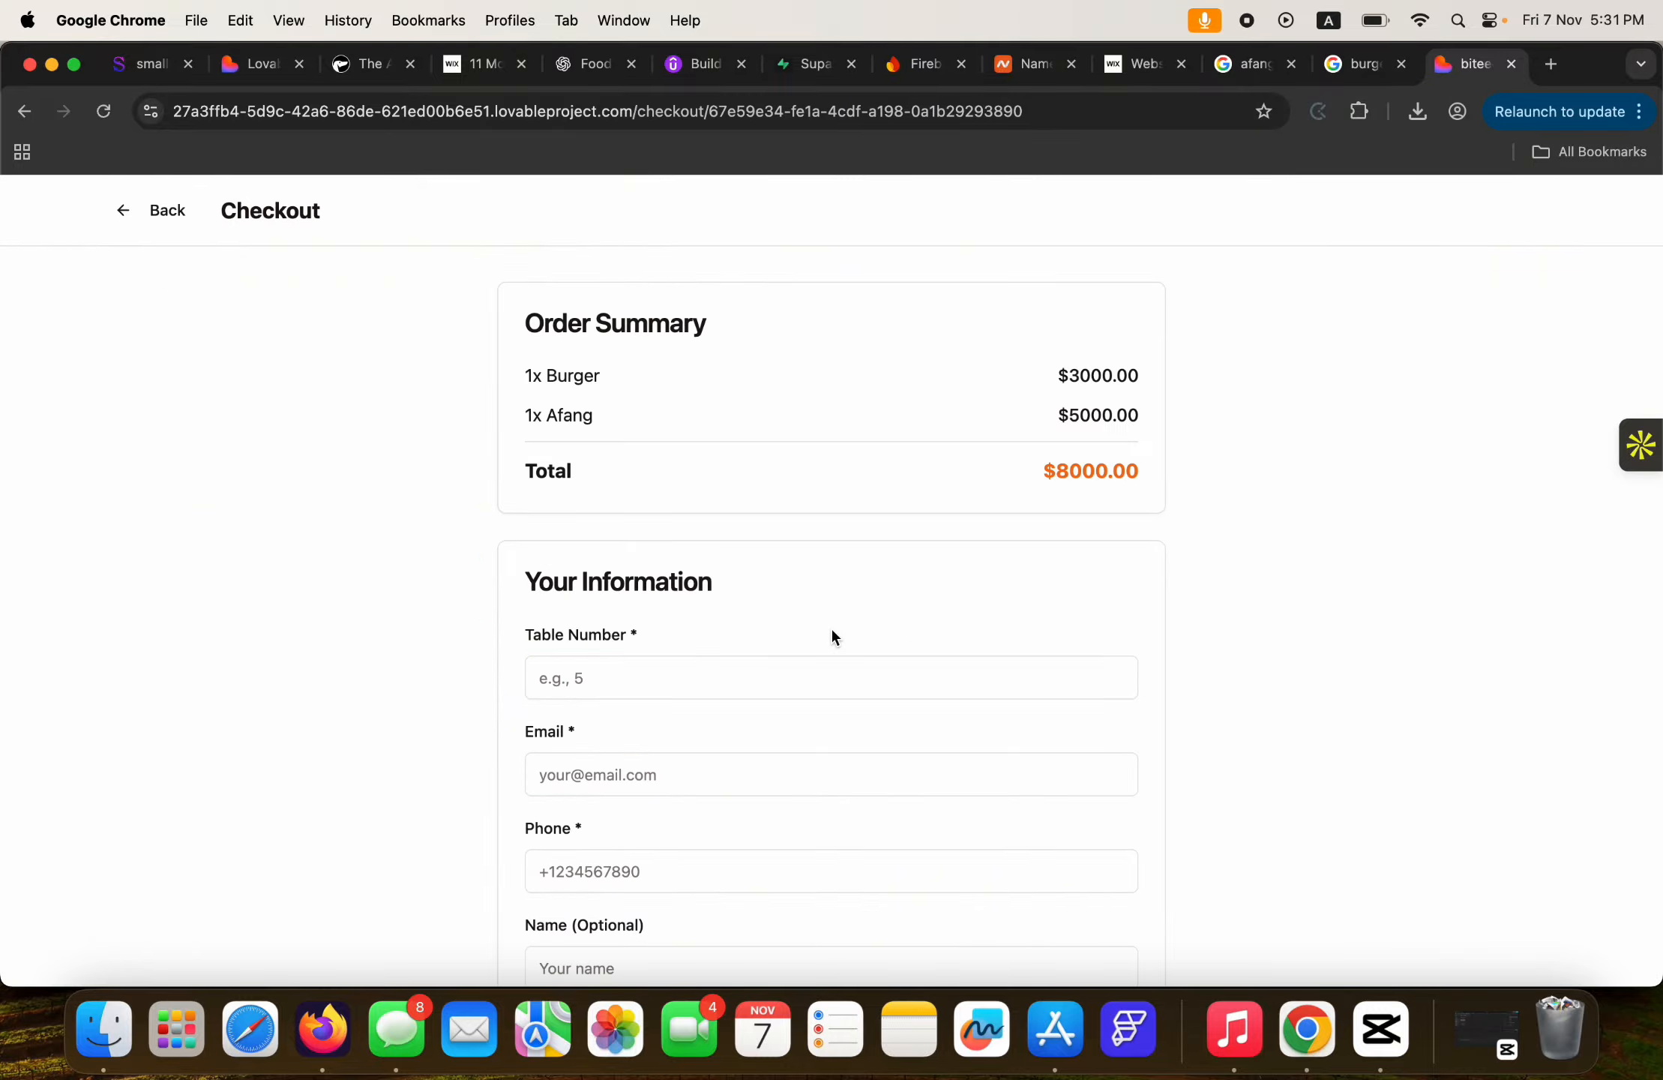
pyautogui.click(556, 674)
pyautogui.write('6')
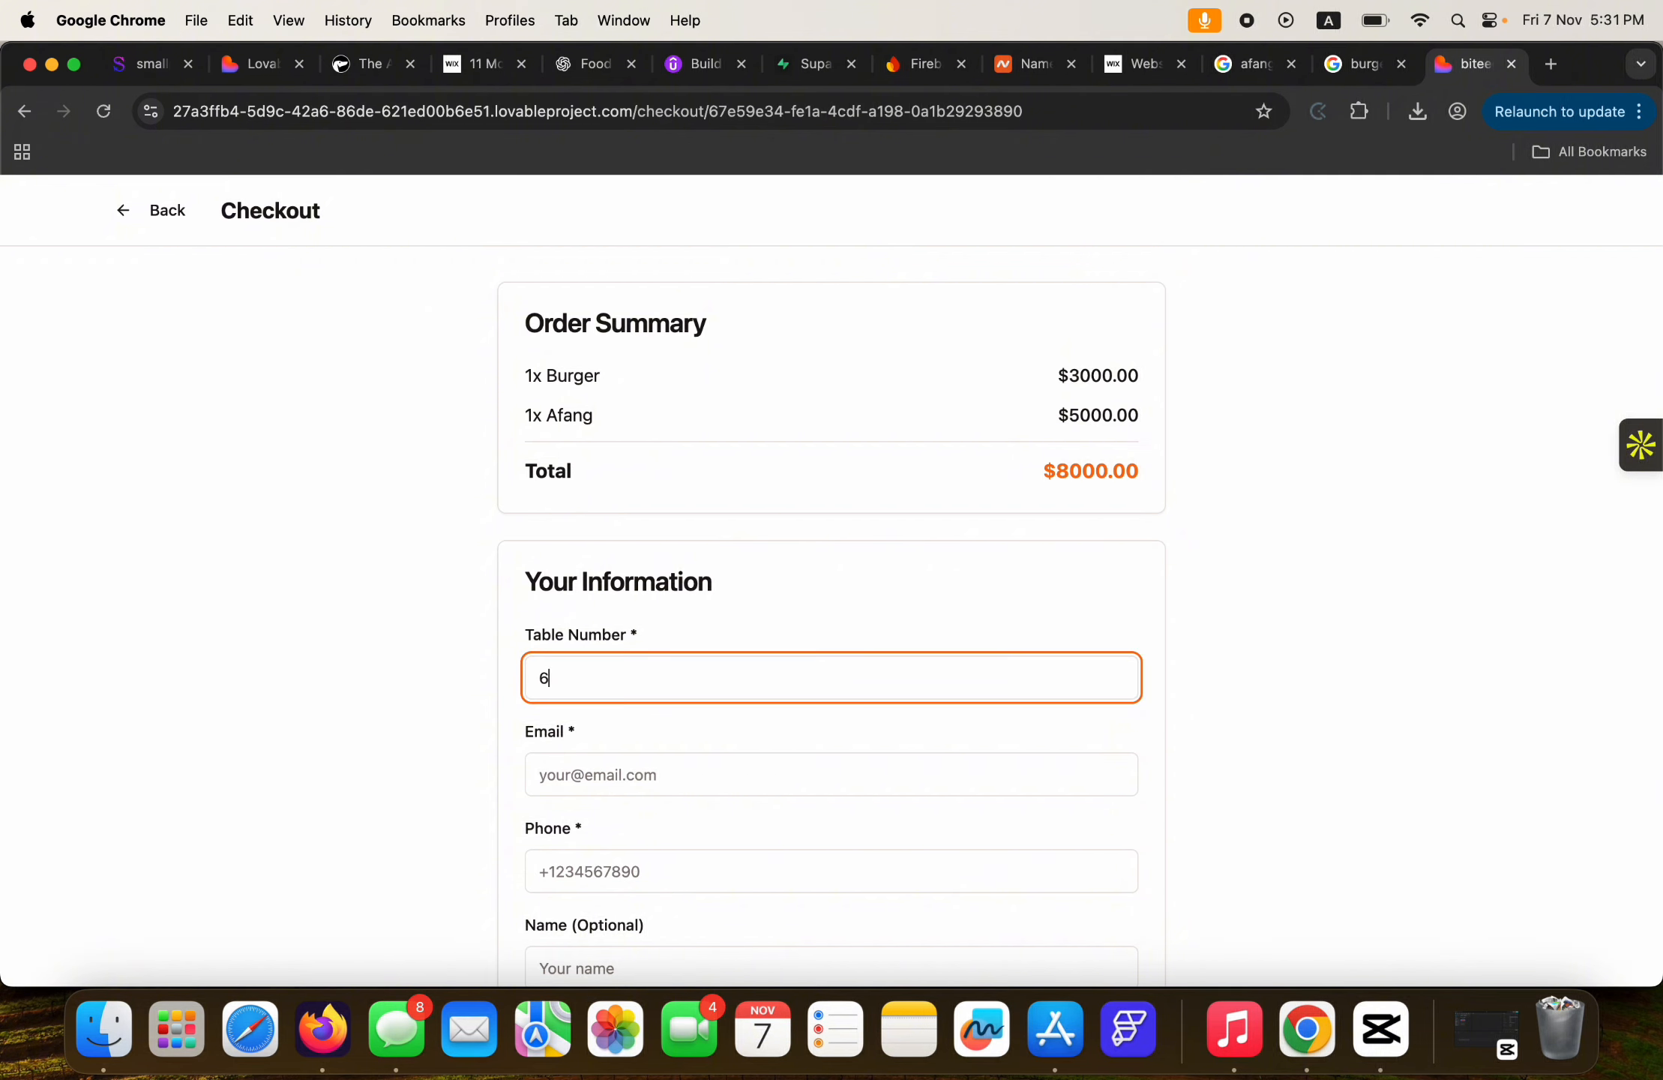
pyautogui.click(576, 774)
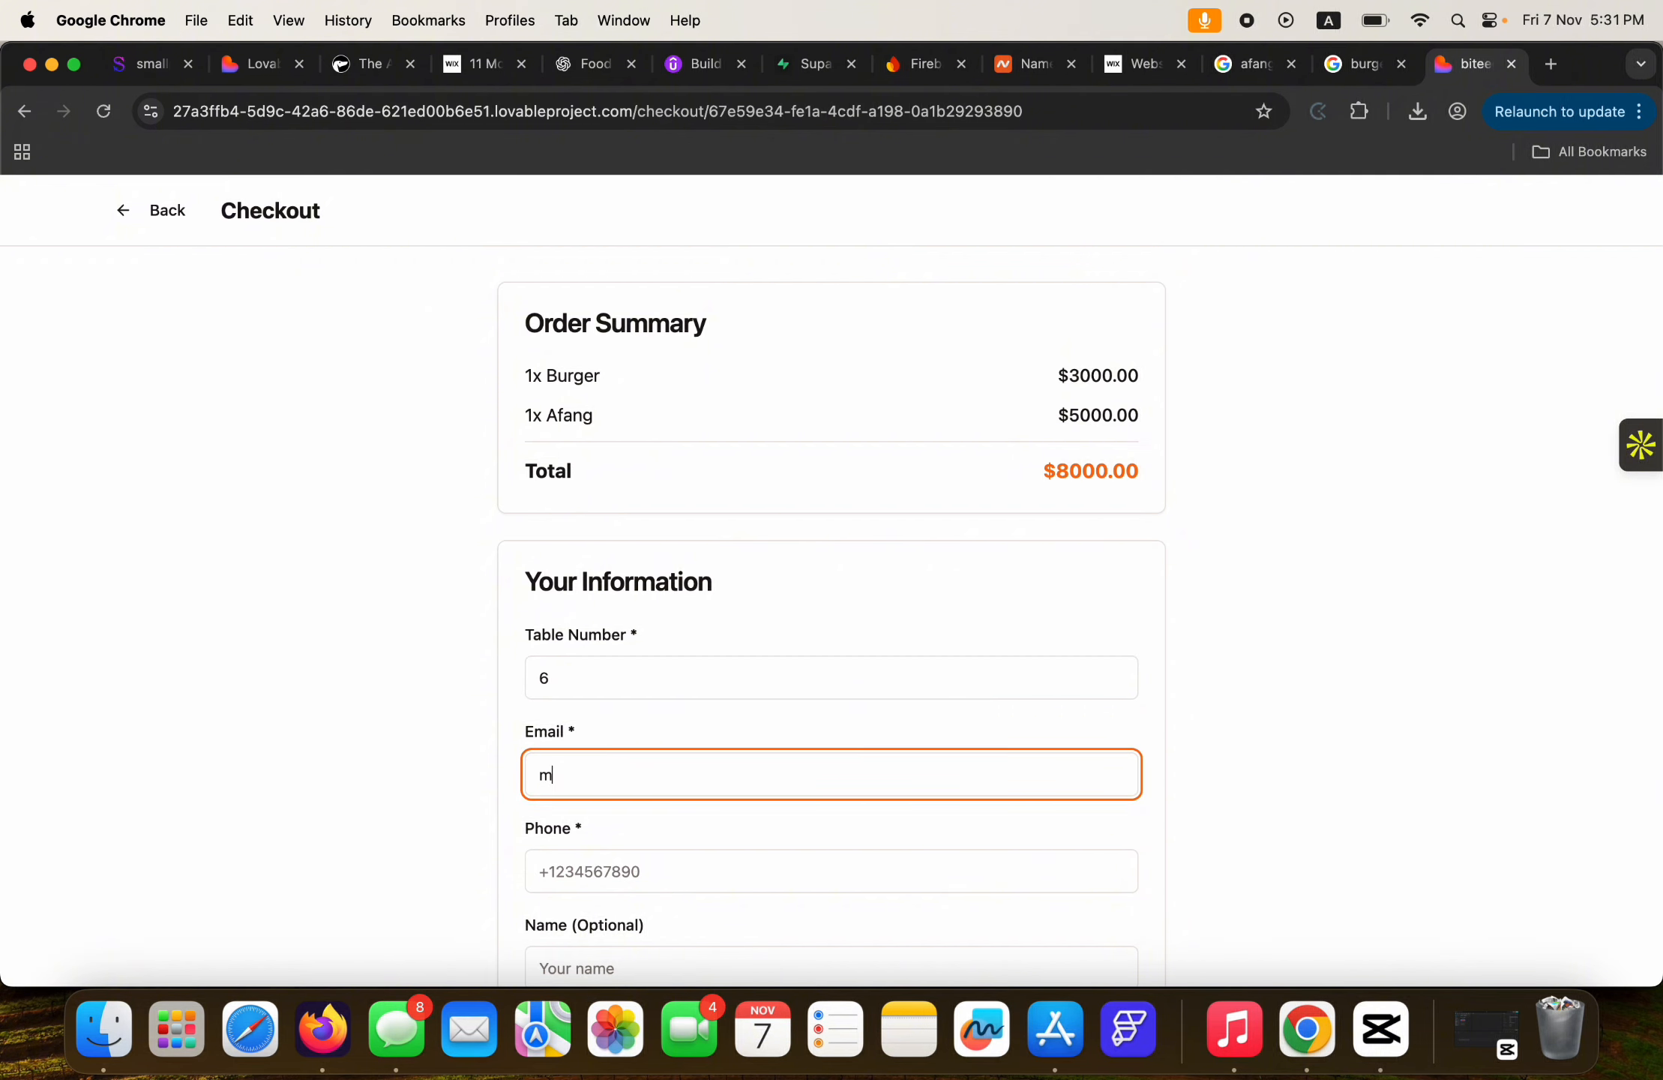
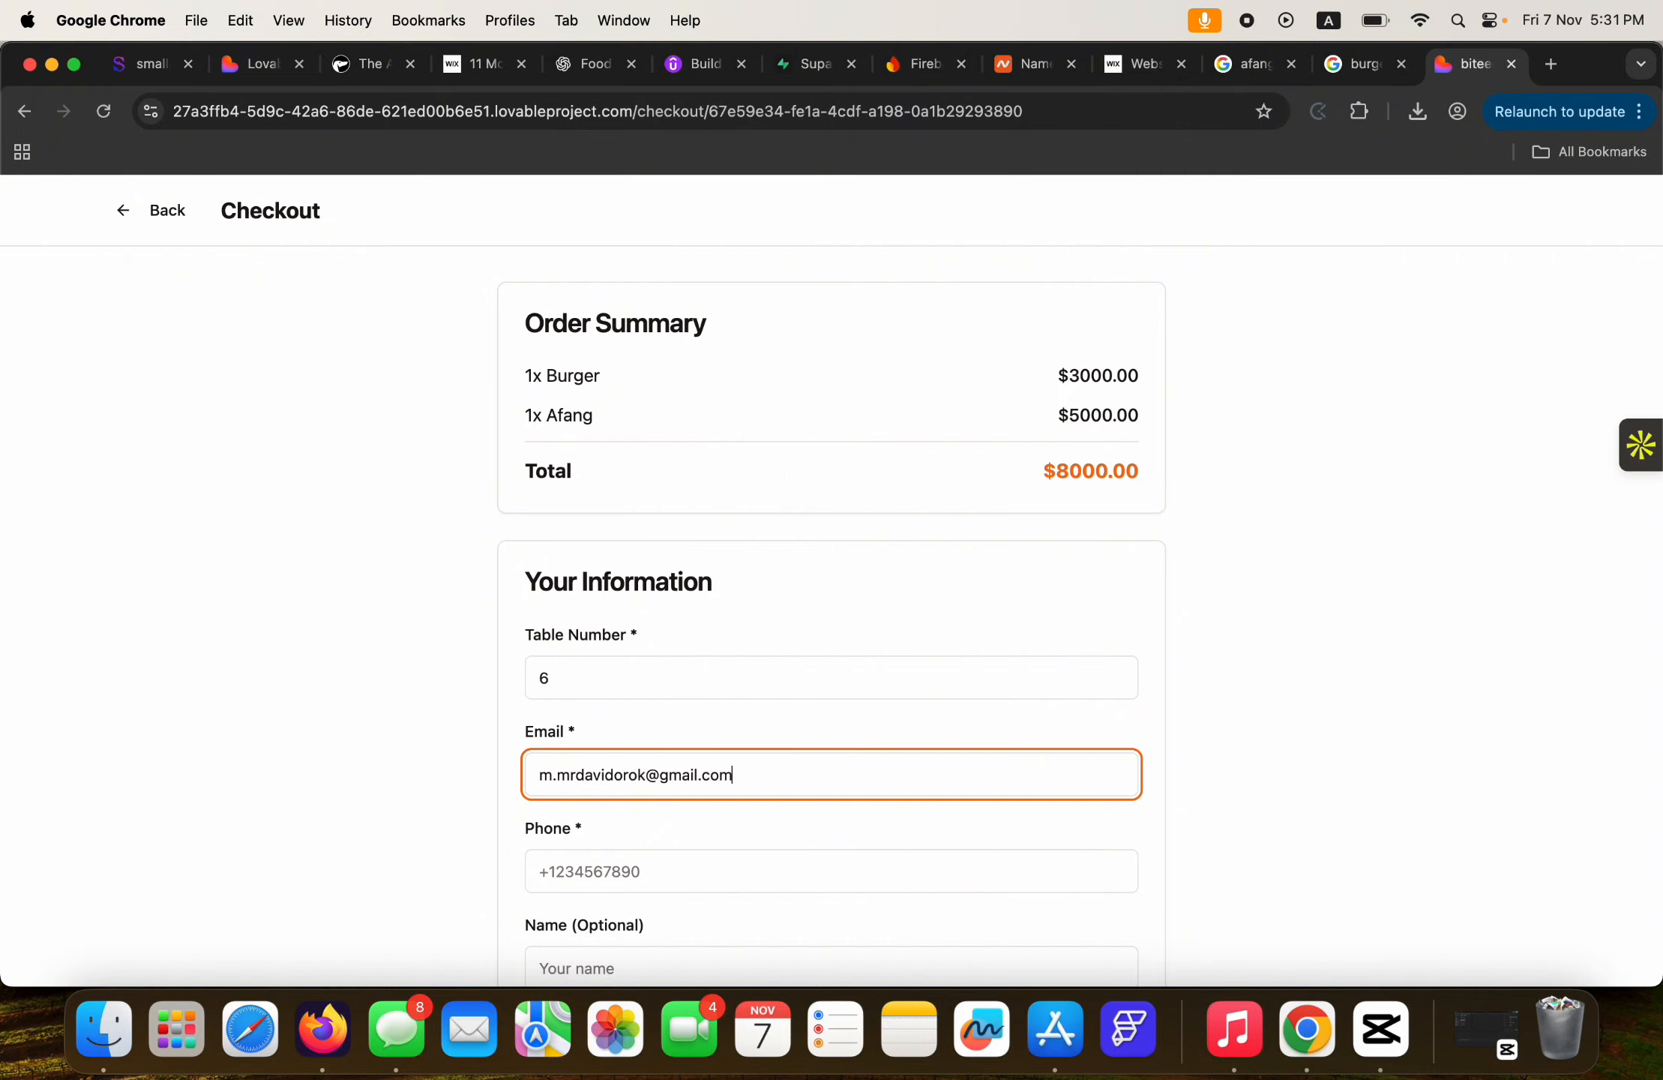
pyautogui.click(578, 870)
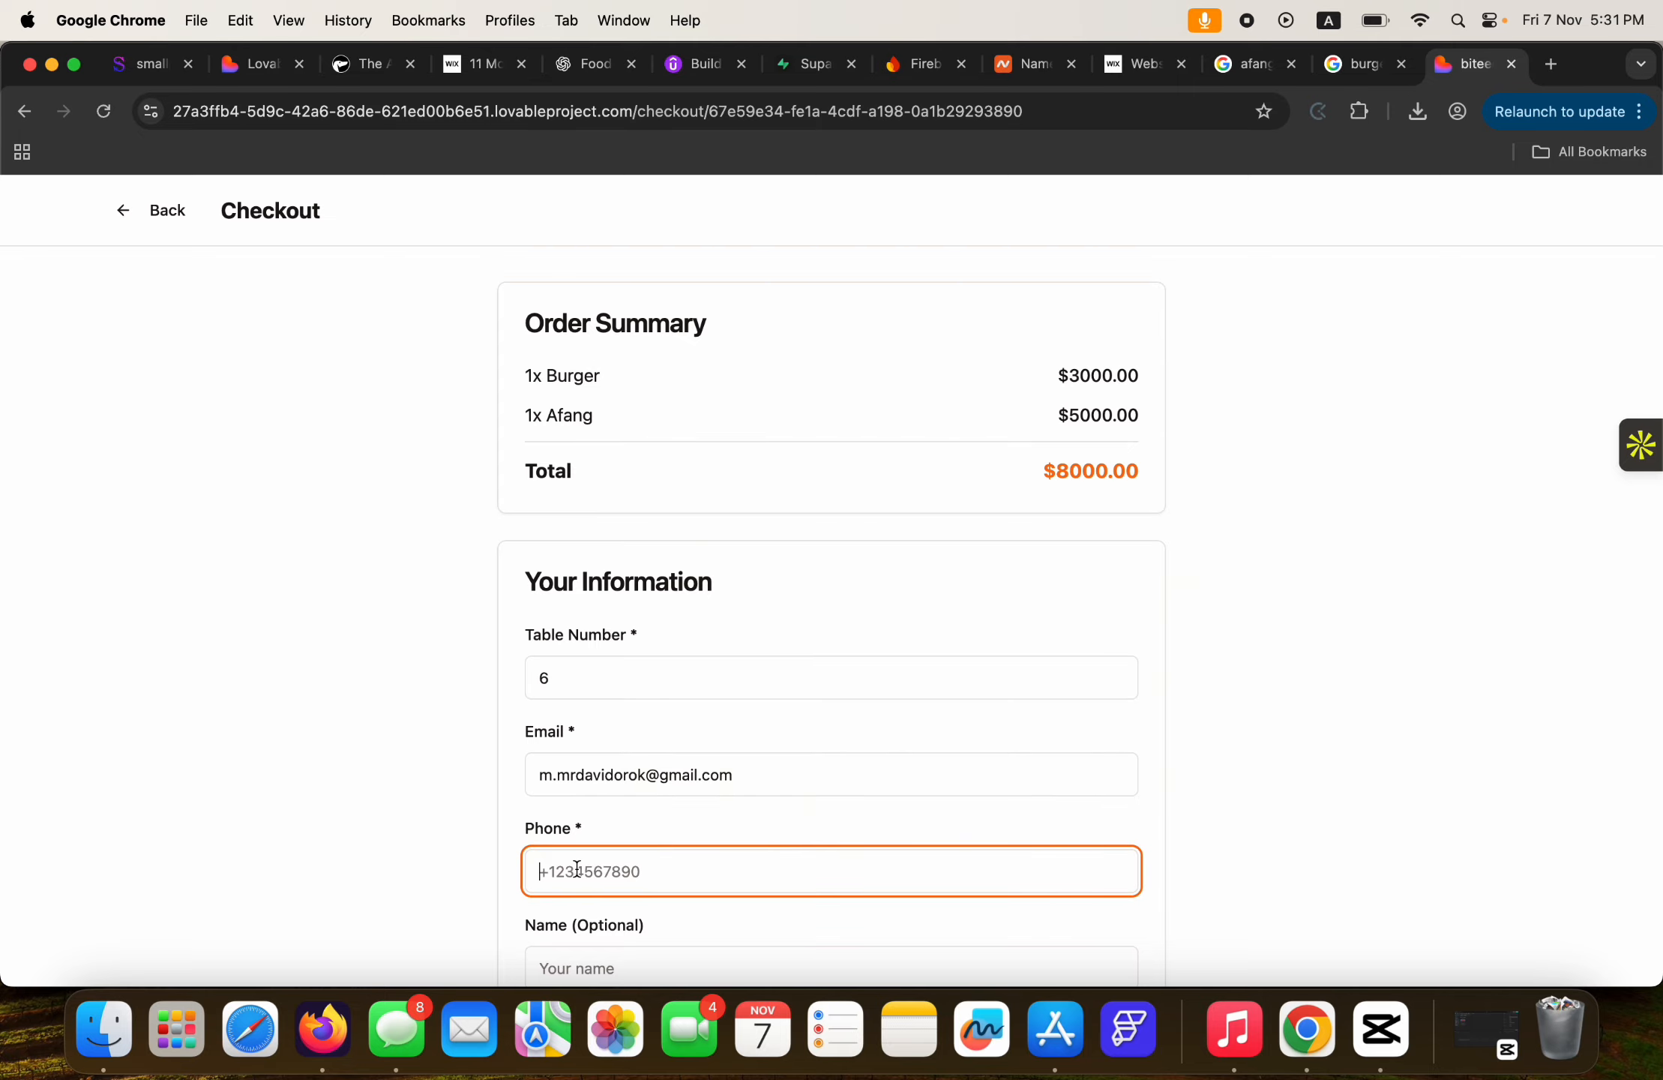
pyautogui.click(661, 832)
# Enter the customer's full name and place the order with Burger King.
pyautogui.scroll(-2, 664, 836)
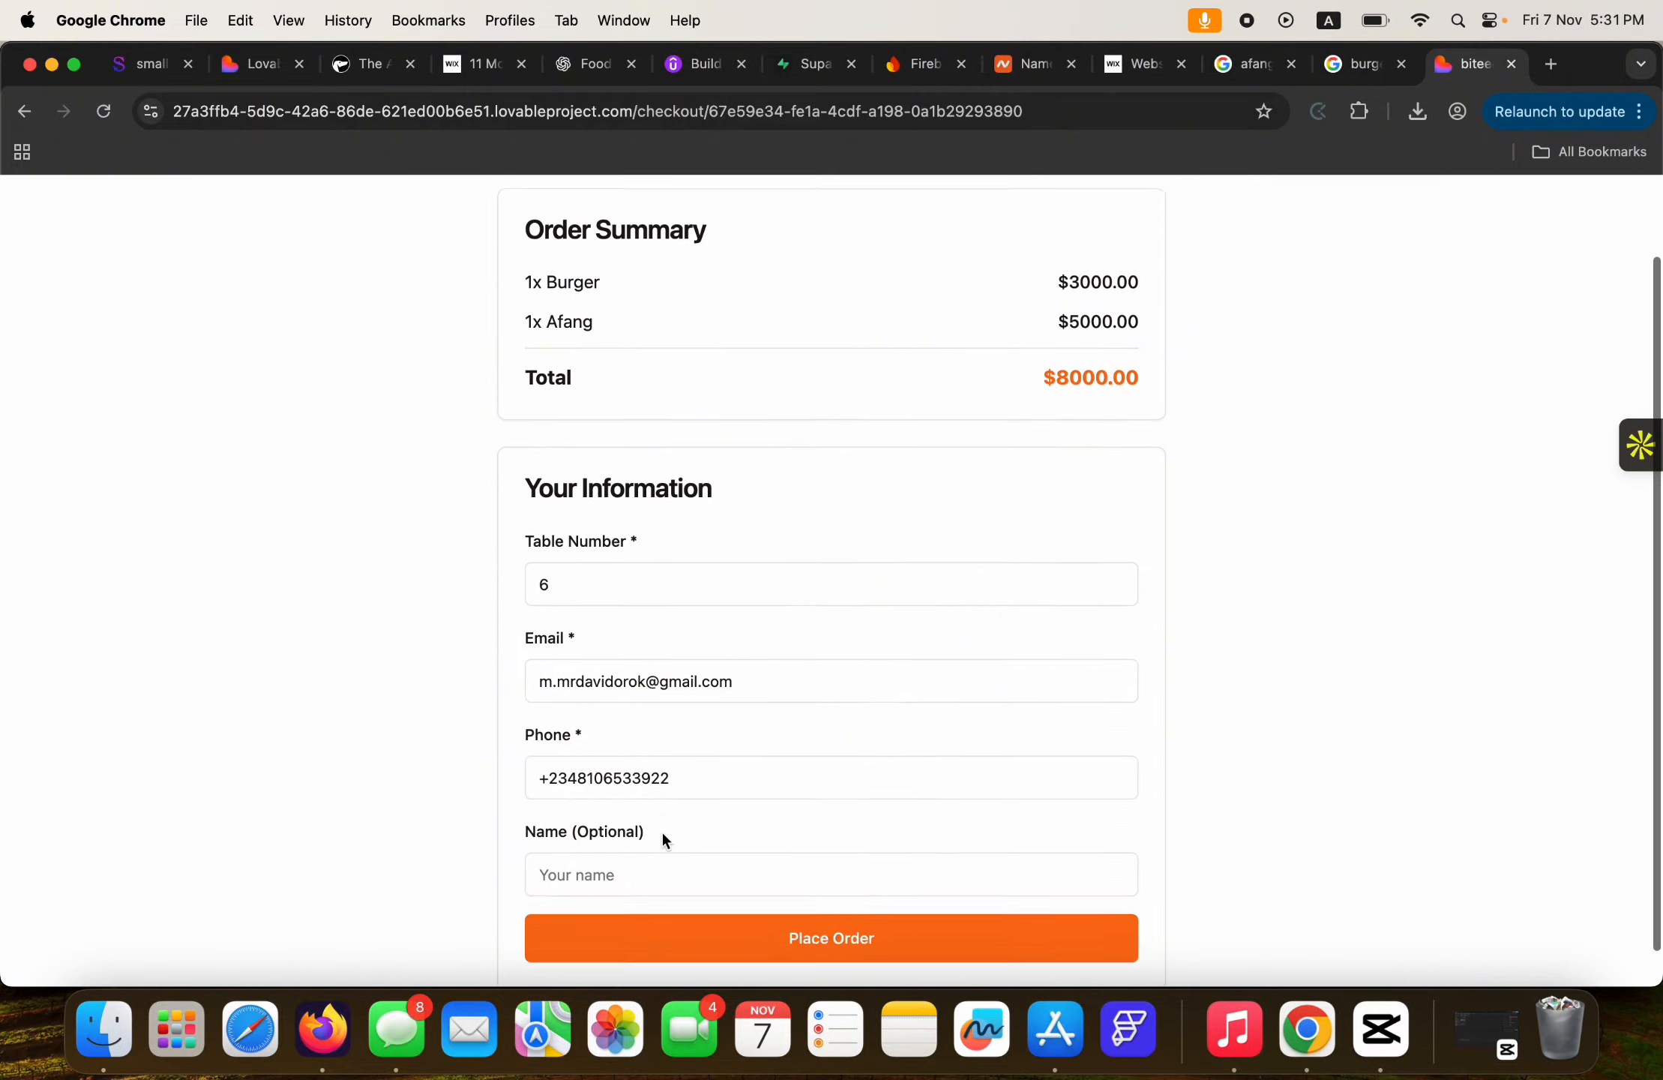
pyautogui.scroll(-1, 663, 840)
pyautogui.click(584, 835)
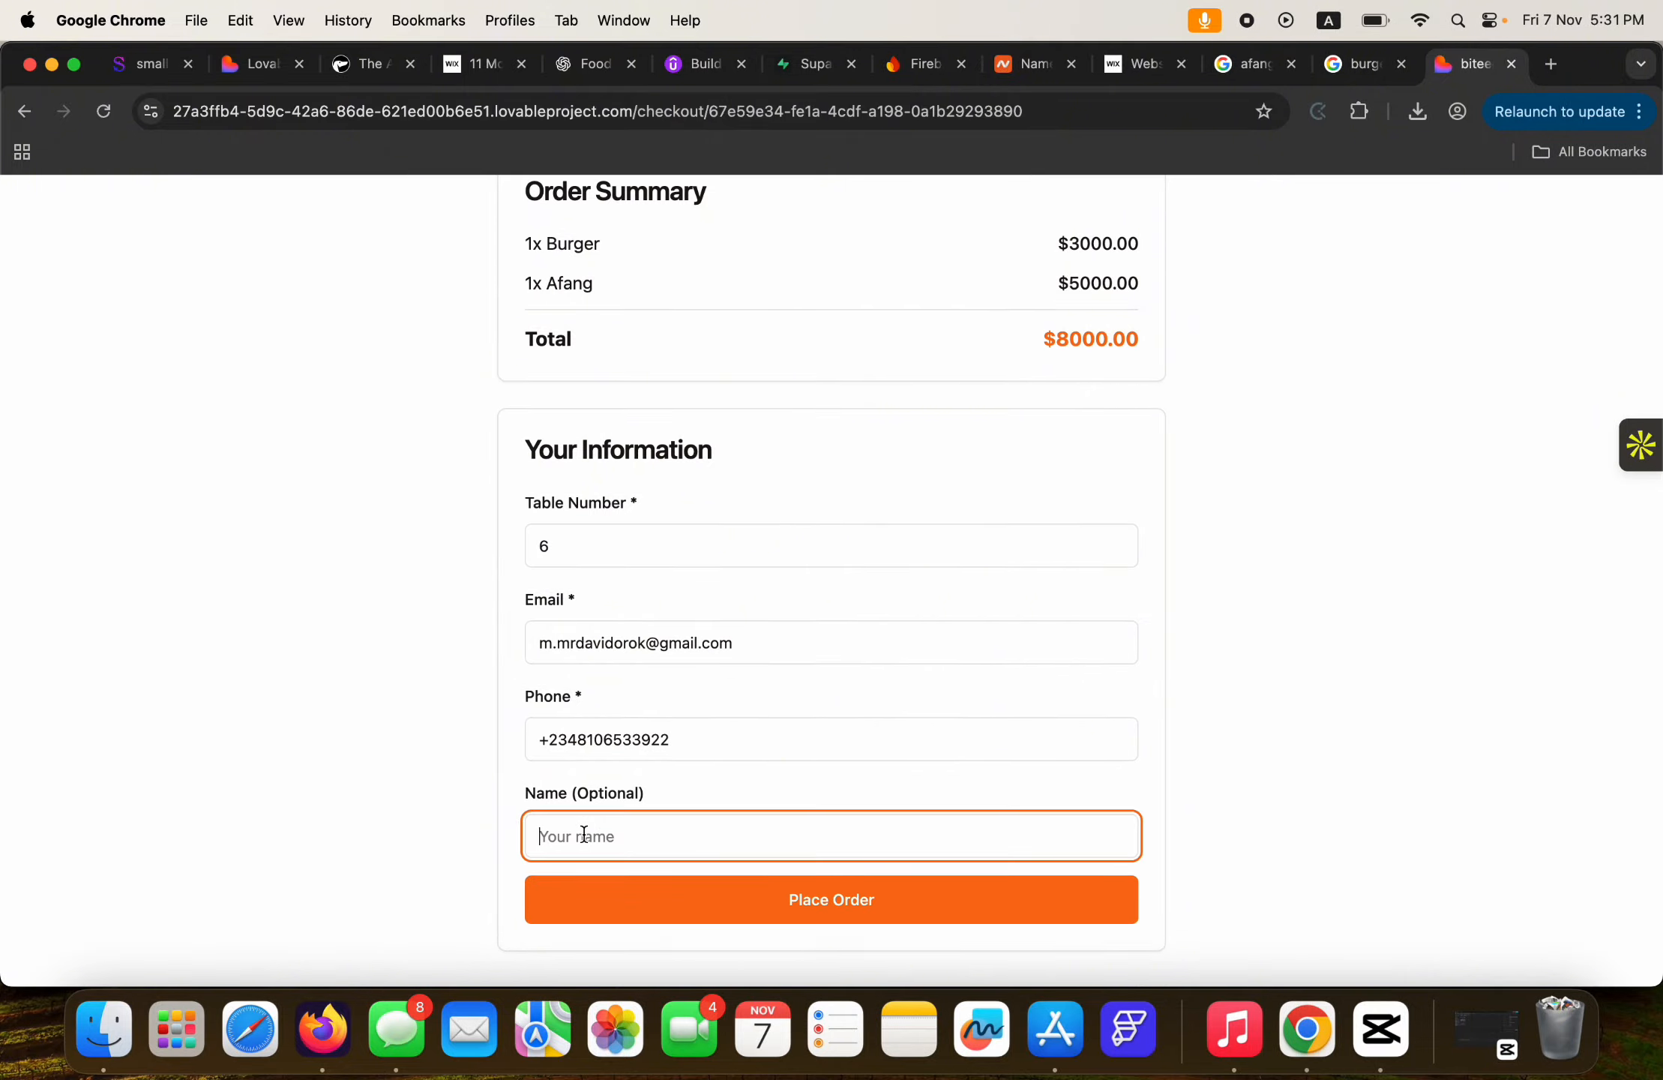
pyautogui.click(804, 801)
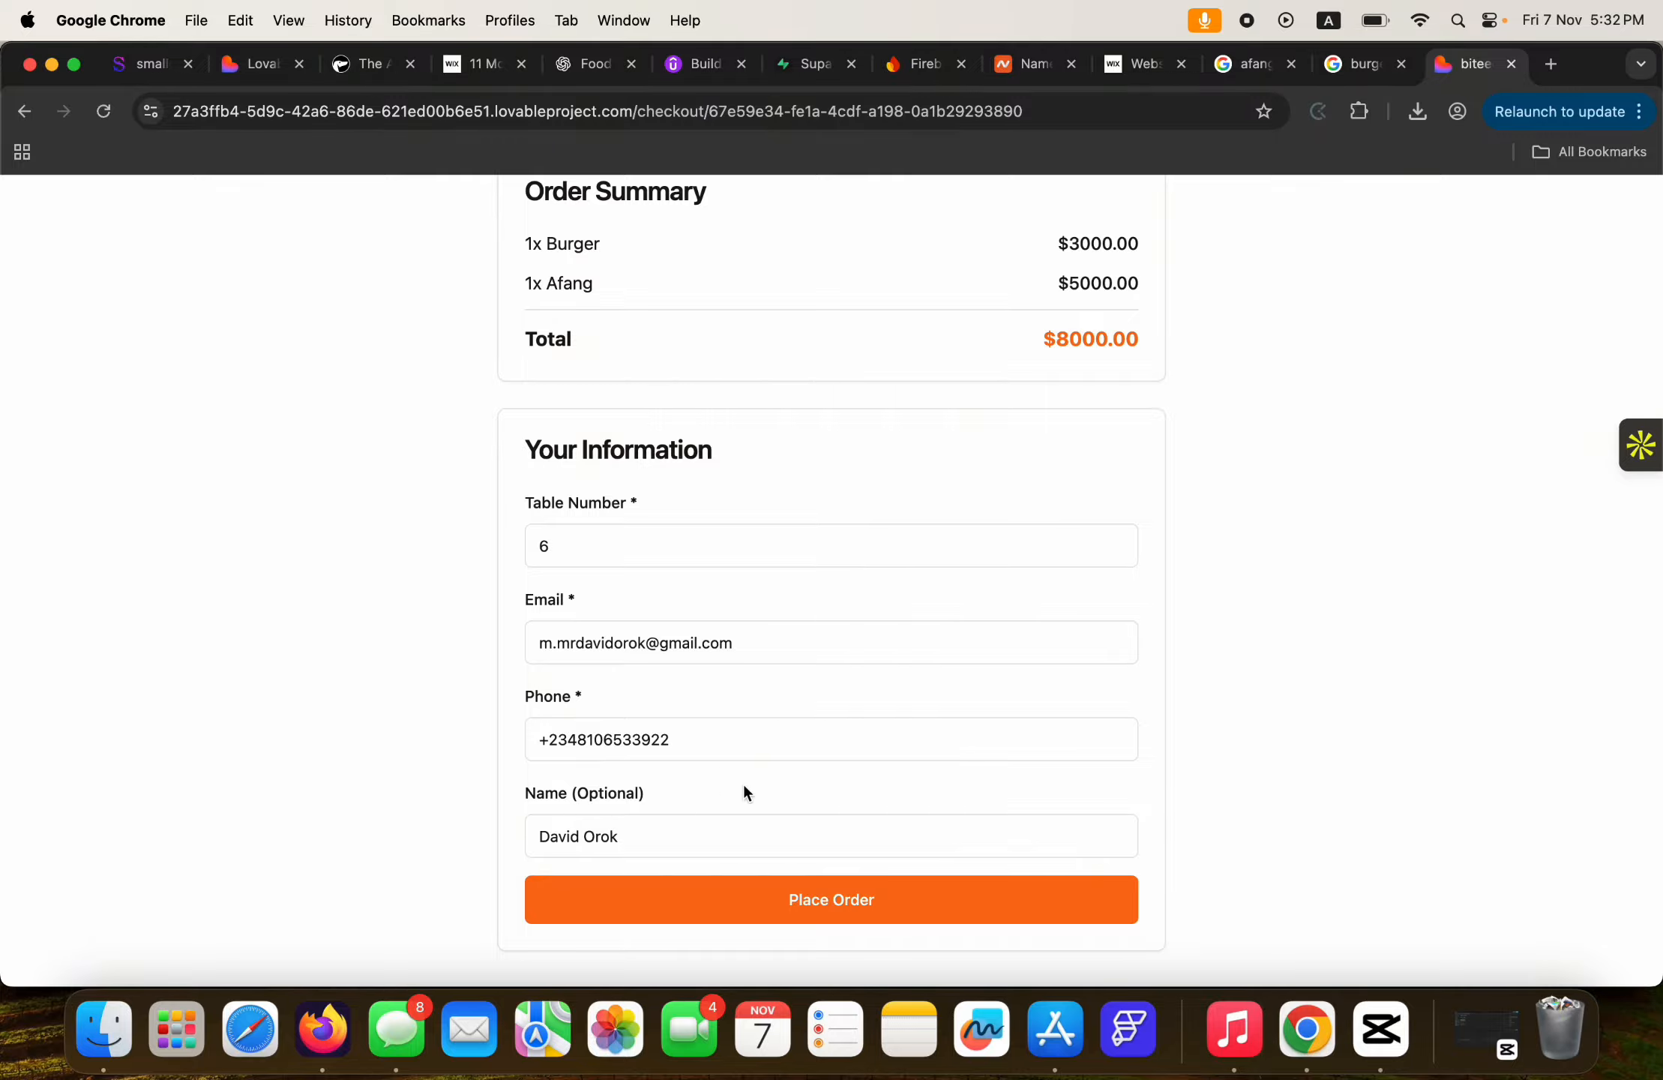
pyautogui.click(836, 903)
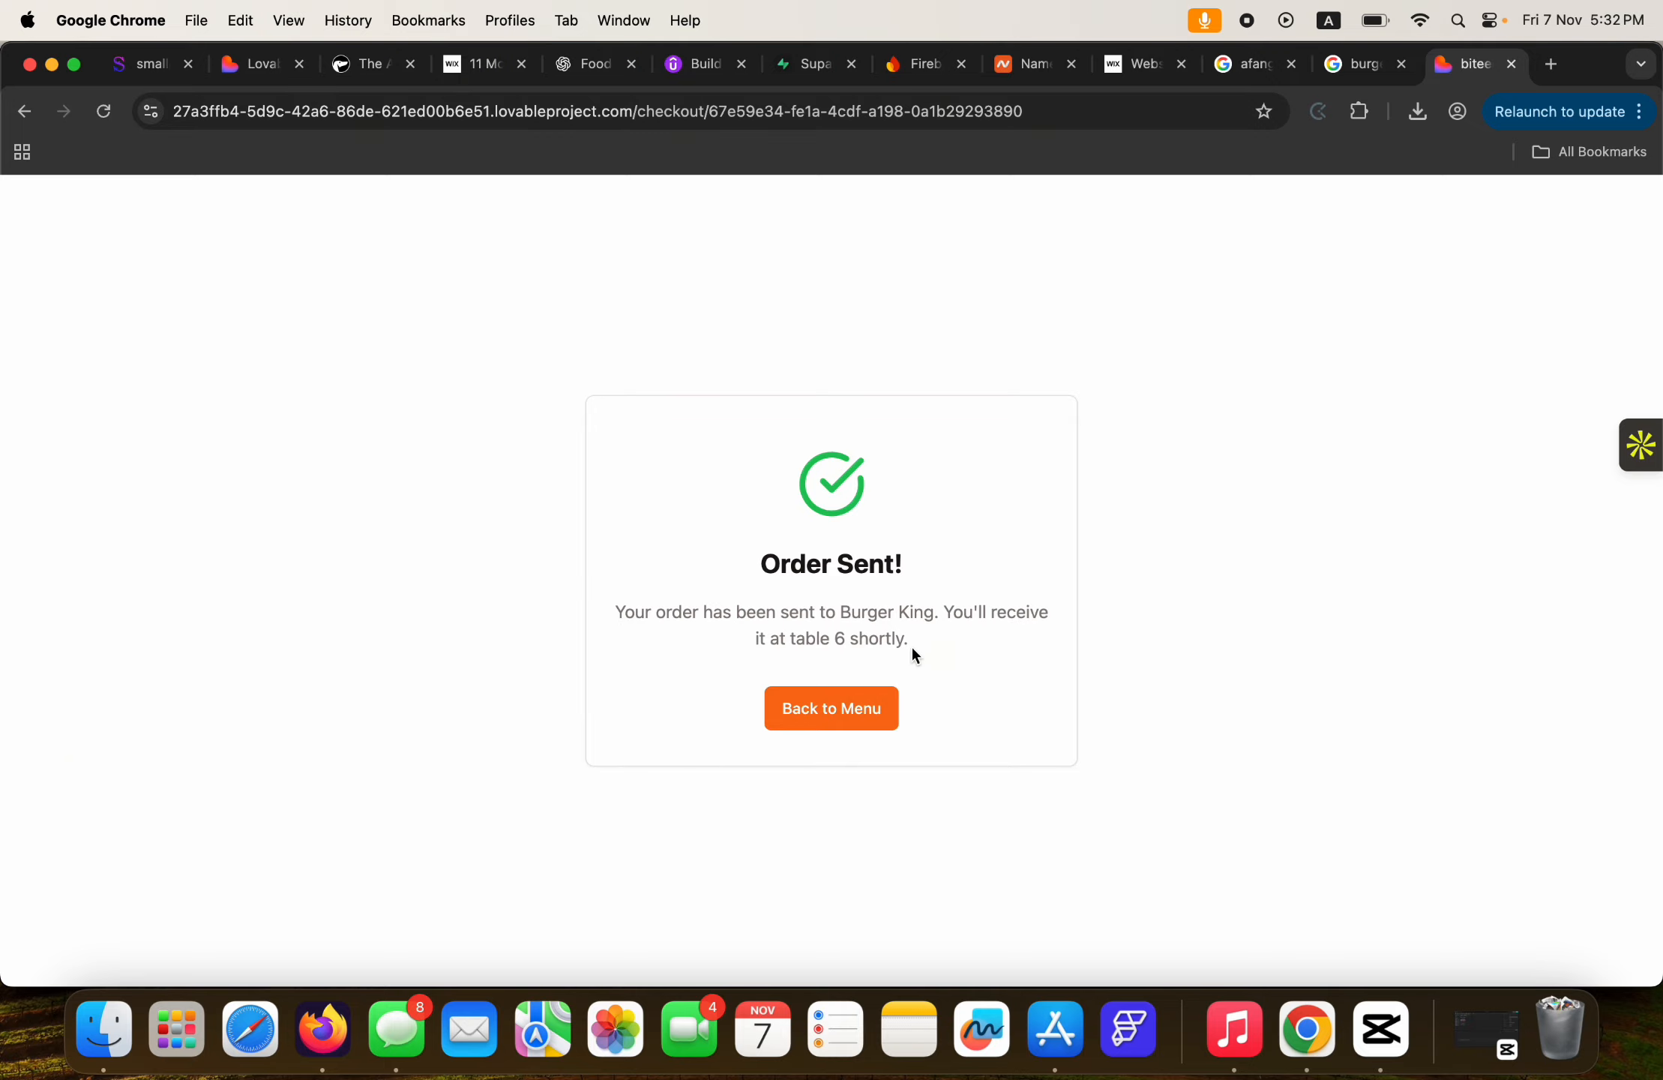
# Mark the table 6 Burger and Afang order ($8000) as Preparing in the vendor Orders view.
pyautogui.click(812, 715)
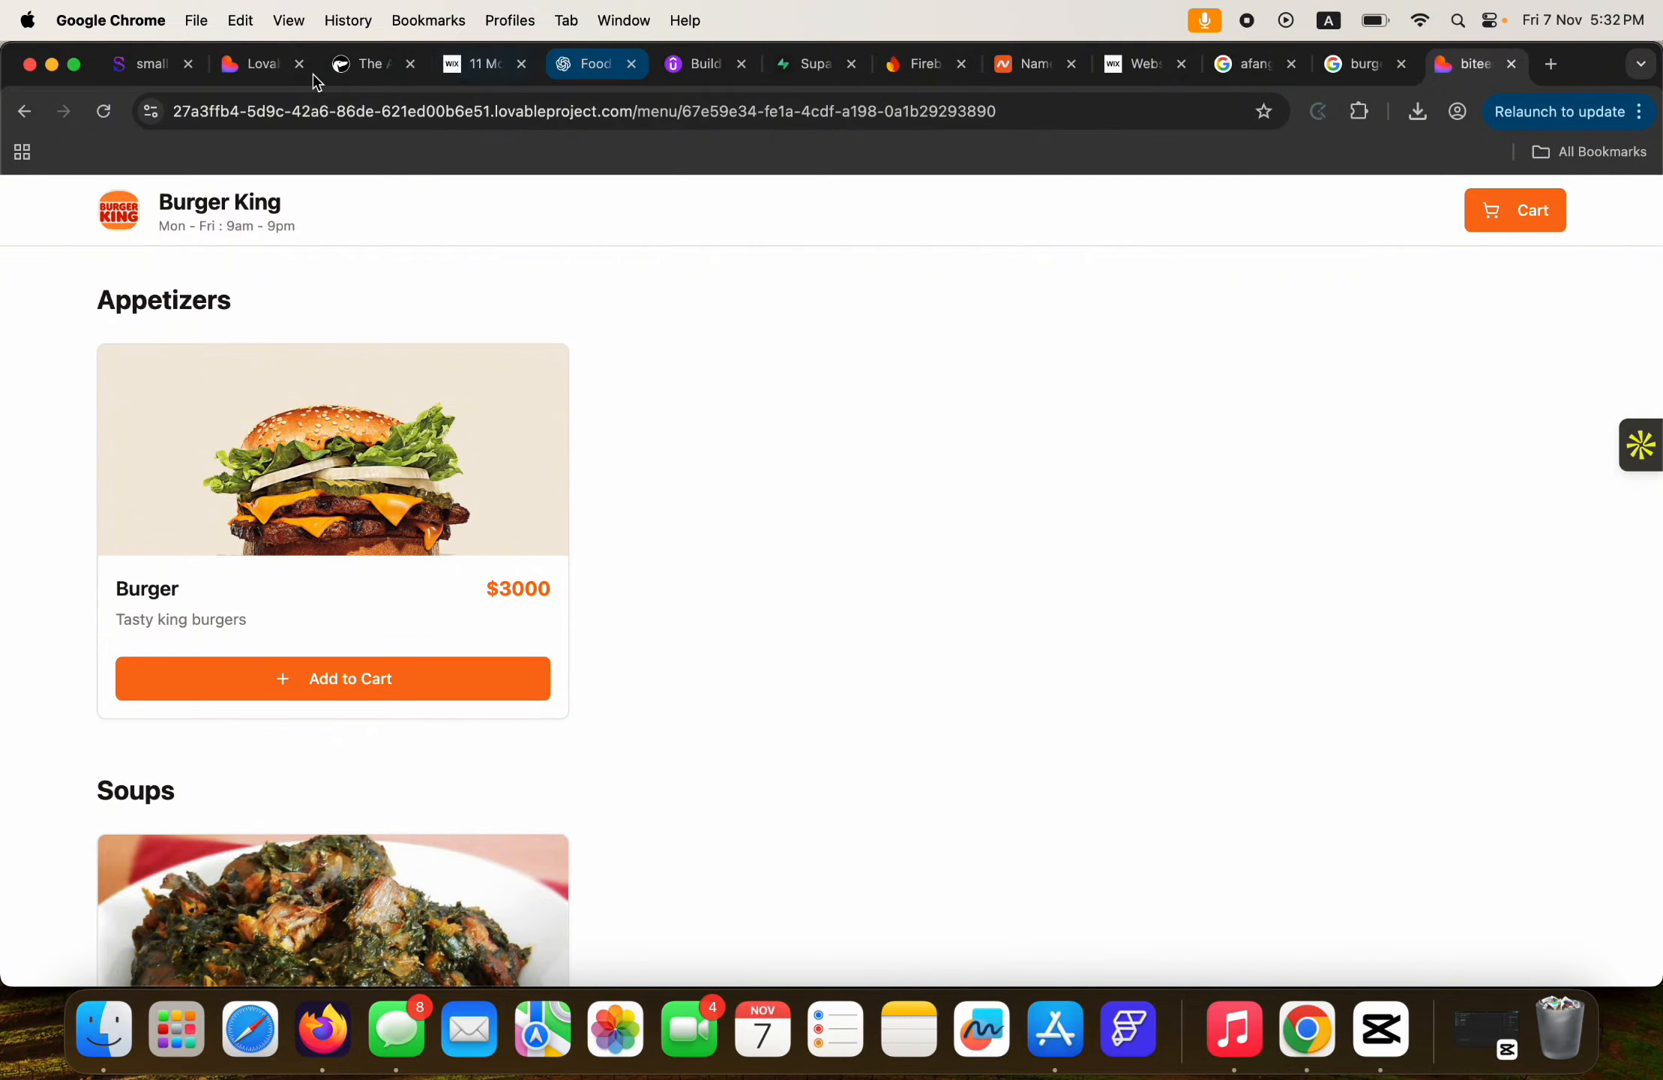
pyautogui.click(246, 66)
pyautogui.scroll(3, 1036, 455)
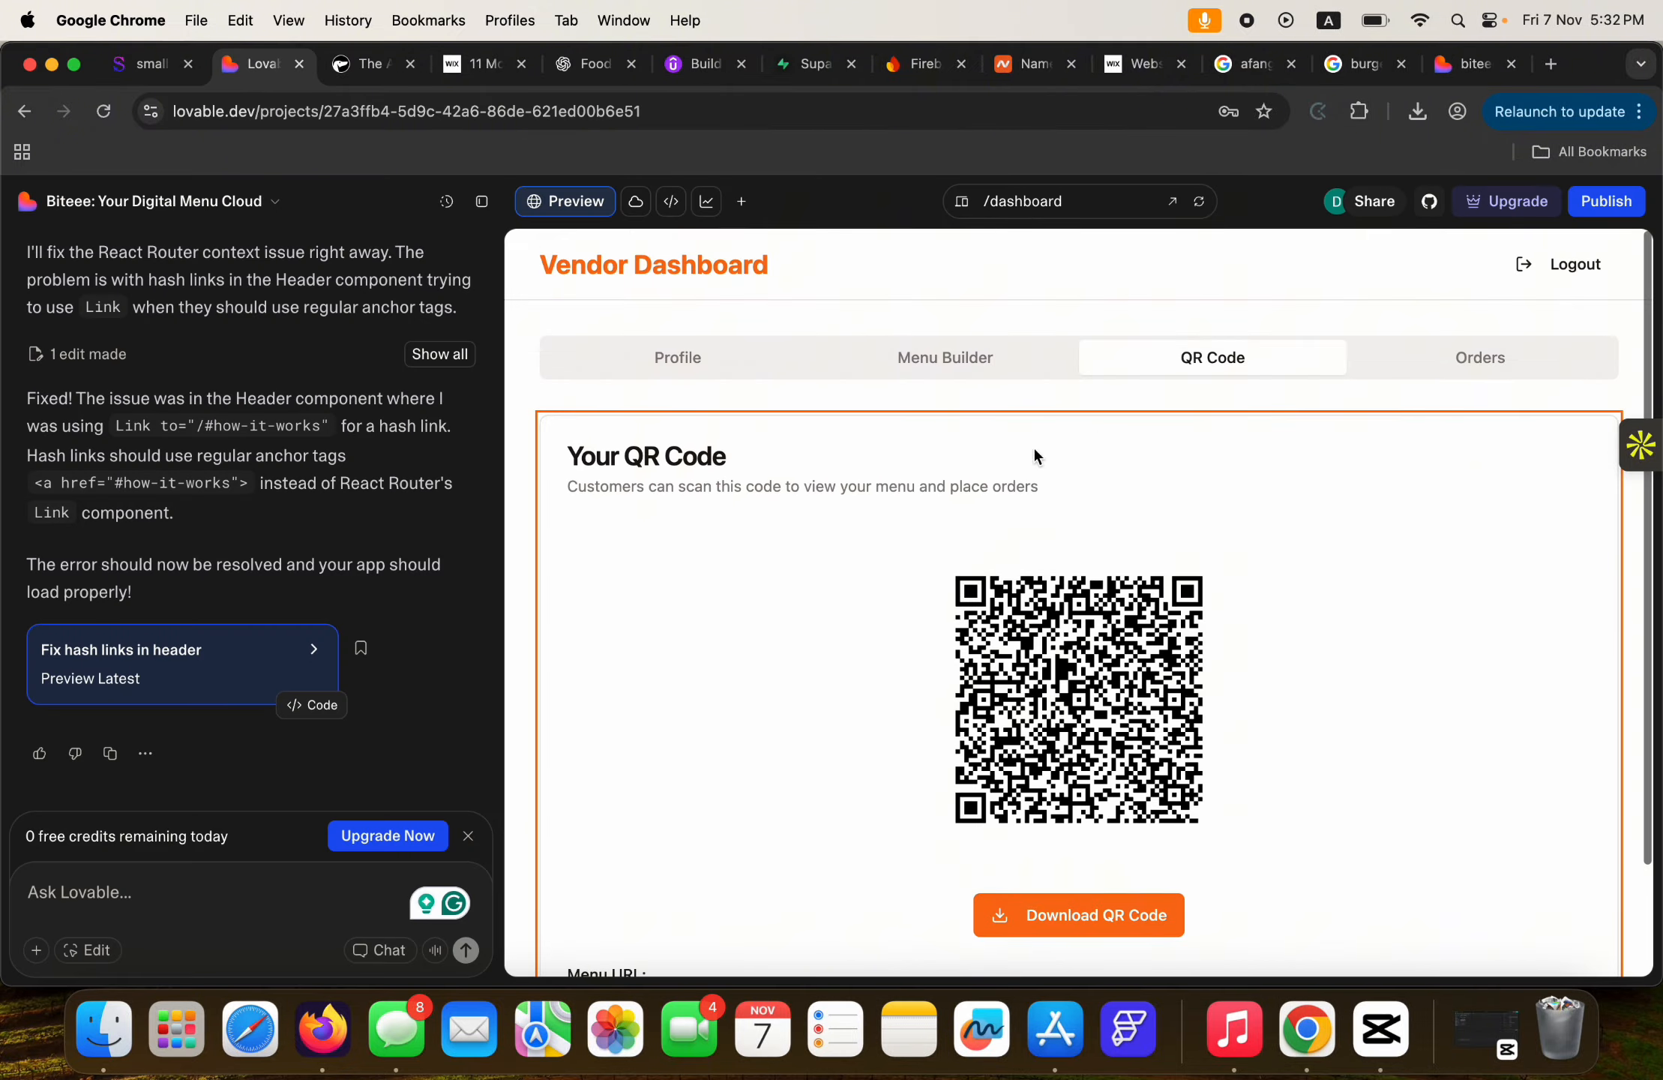
pyautogui.click(1481, 367)
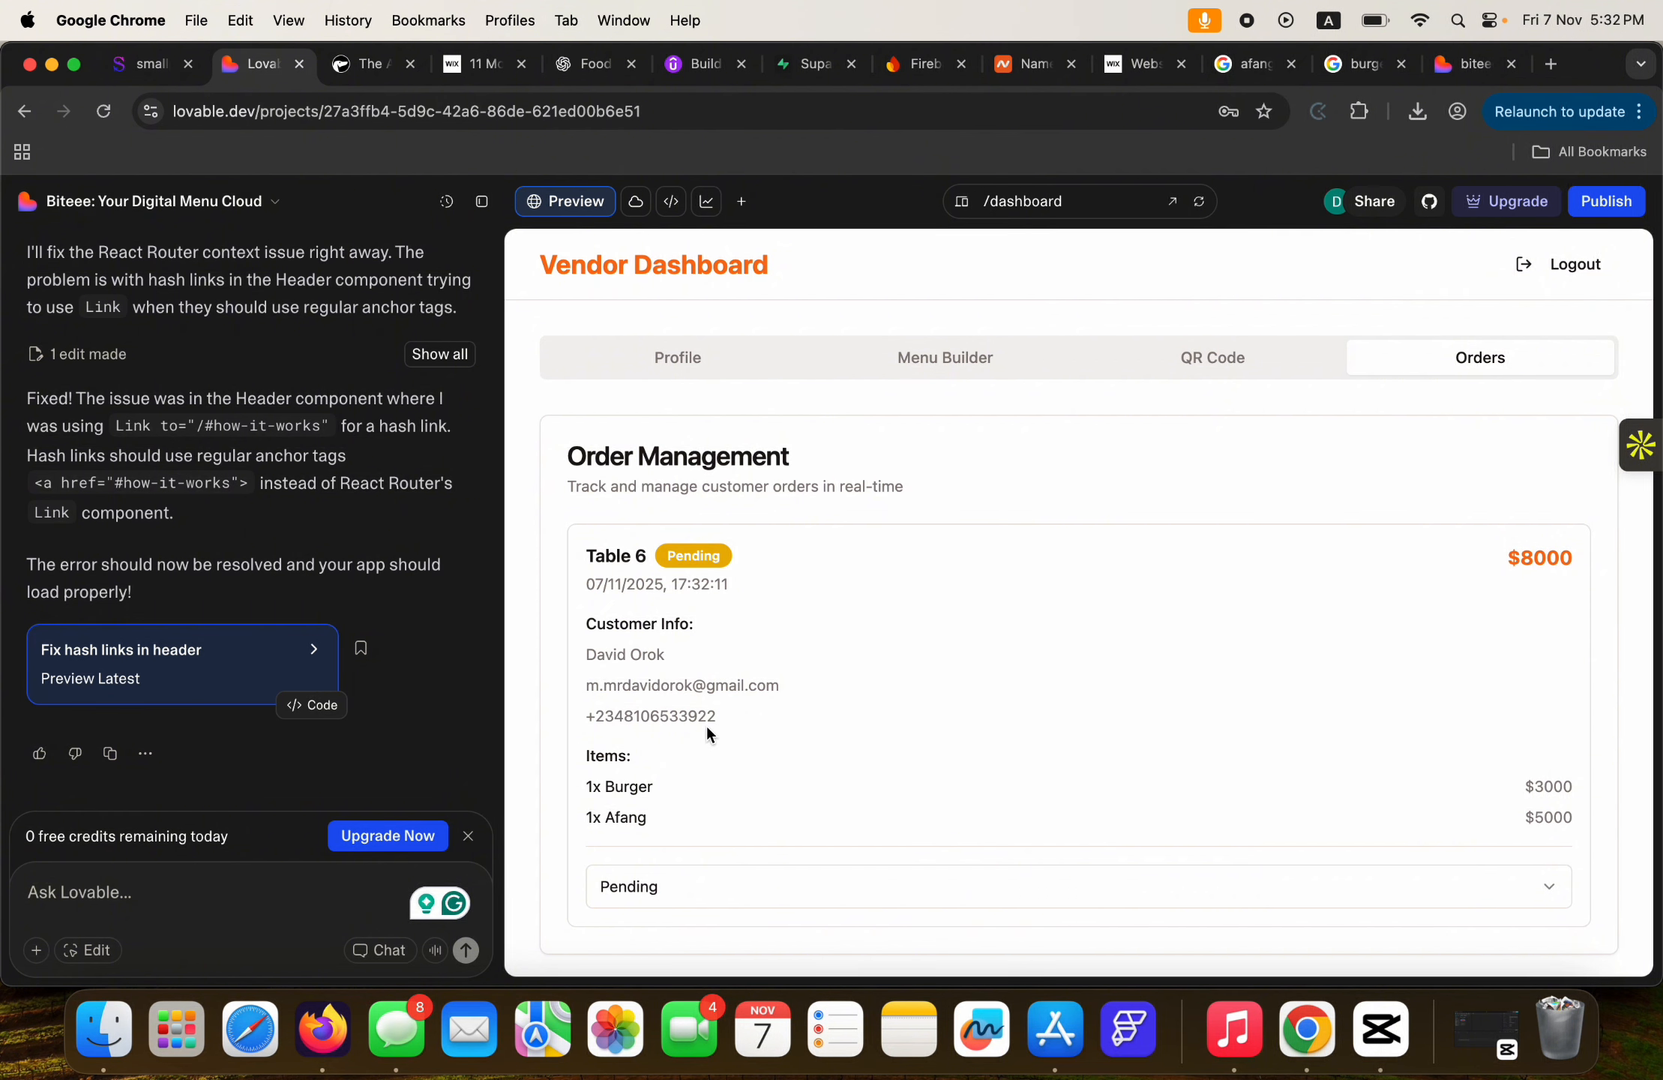
pyautogui.scroll(-1, 705, 724)
pyautogui.click(1550, 876)
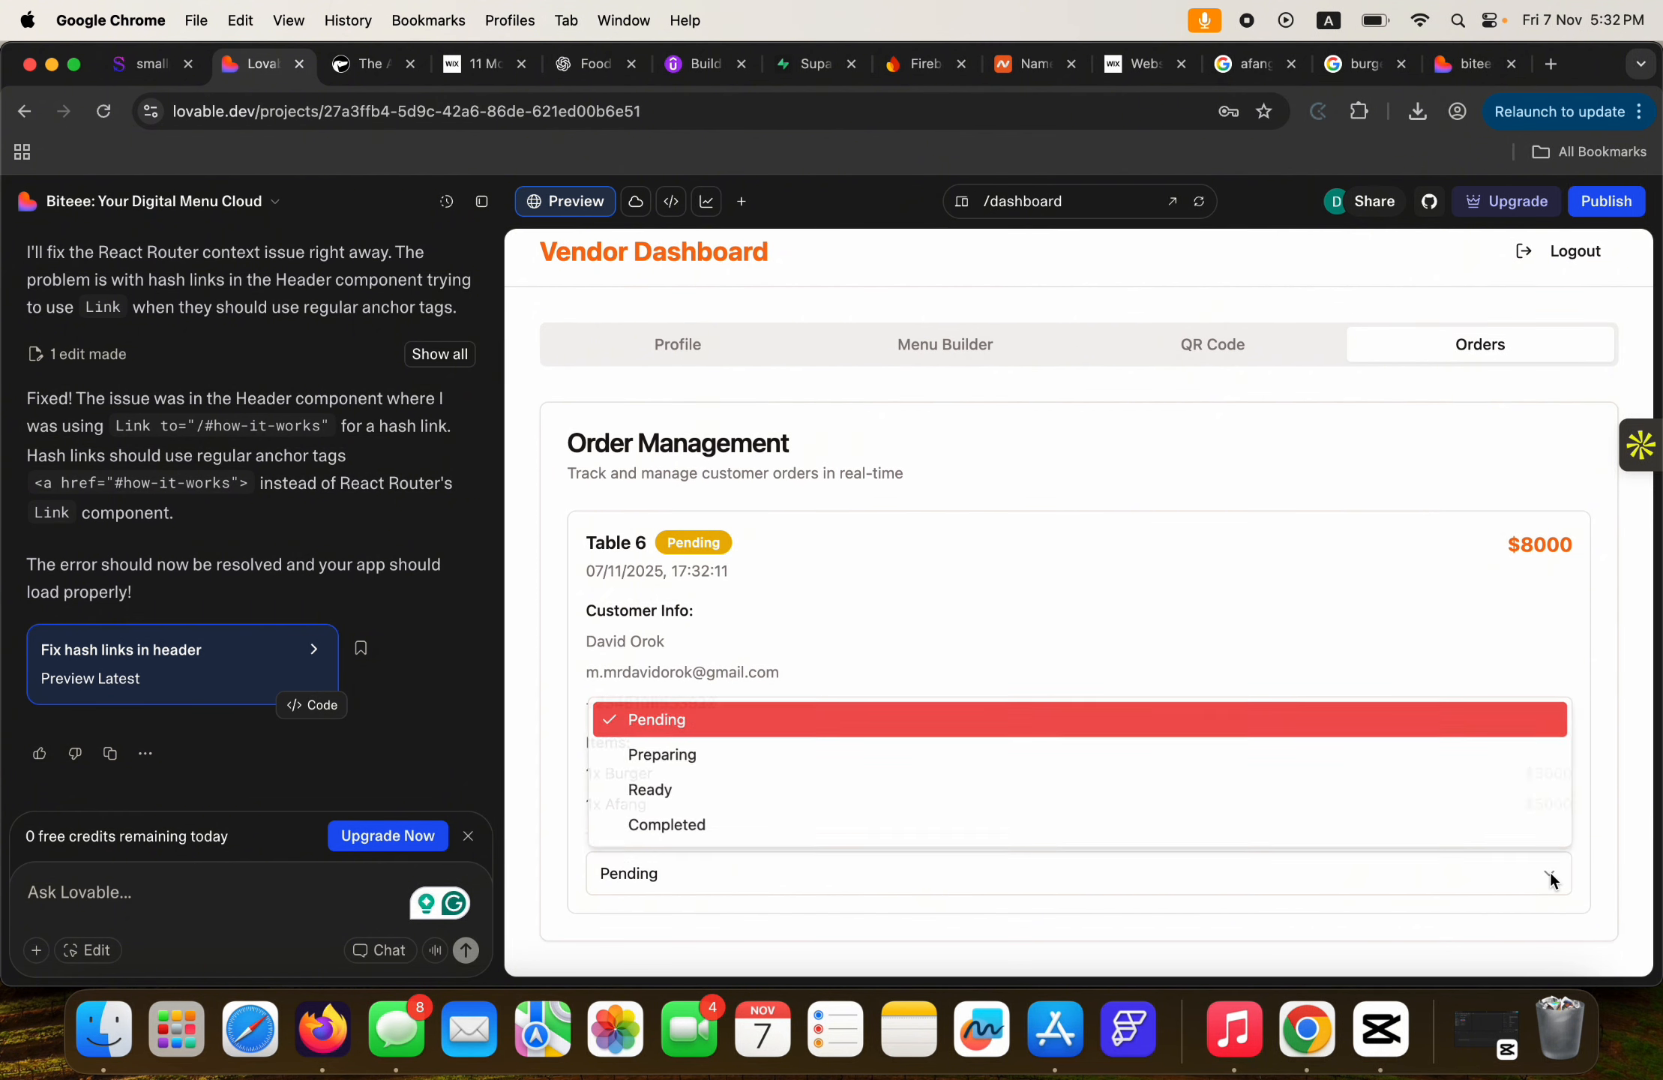
pyautogui.click(724, 757)
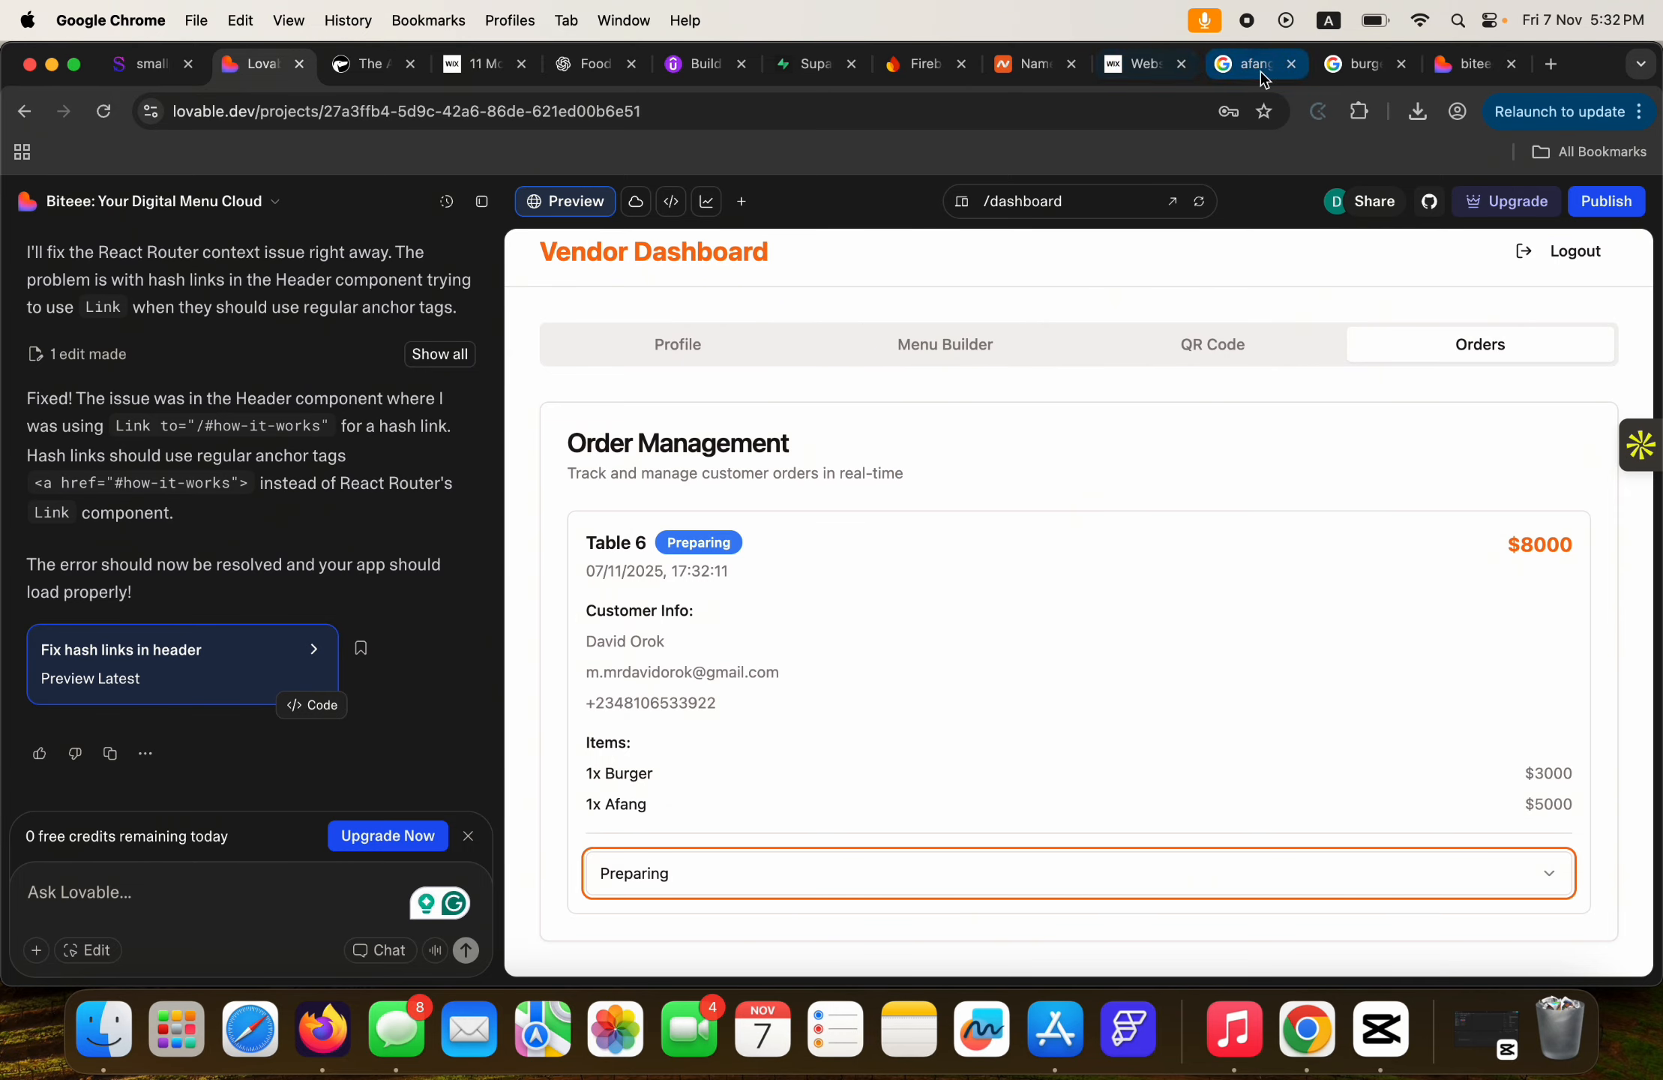
# Scroll through the published Burger King menu, then switch to the Udemy course tab.
pyautogui.click(1457, 69)
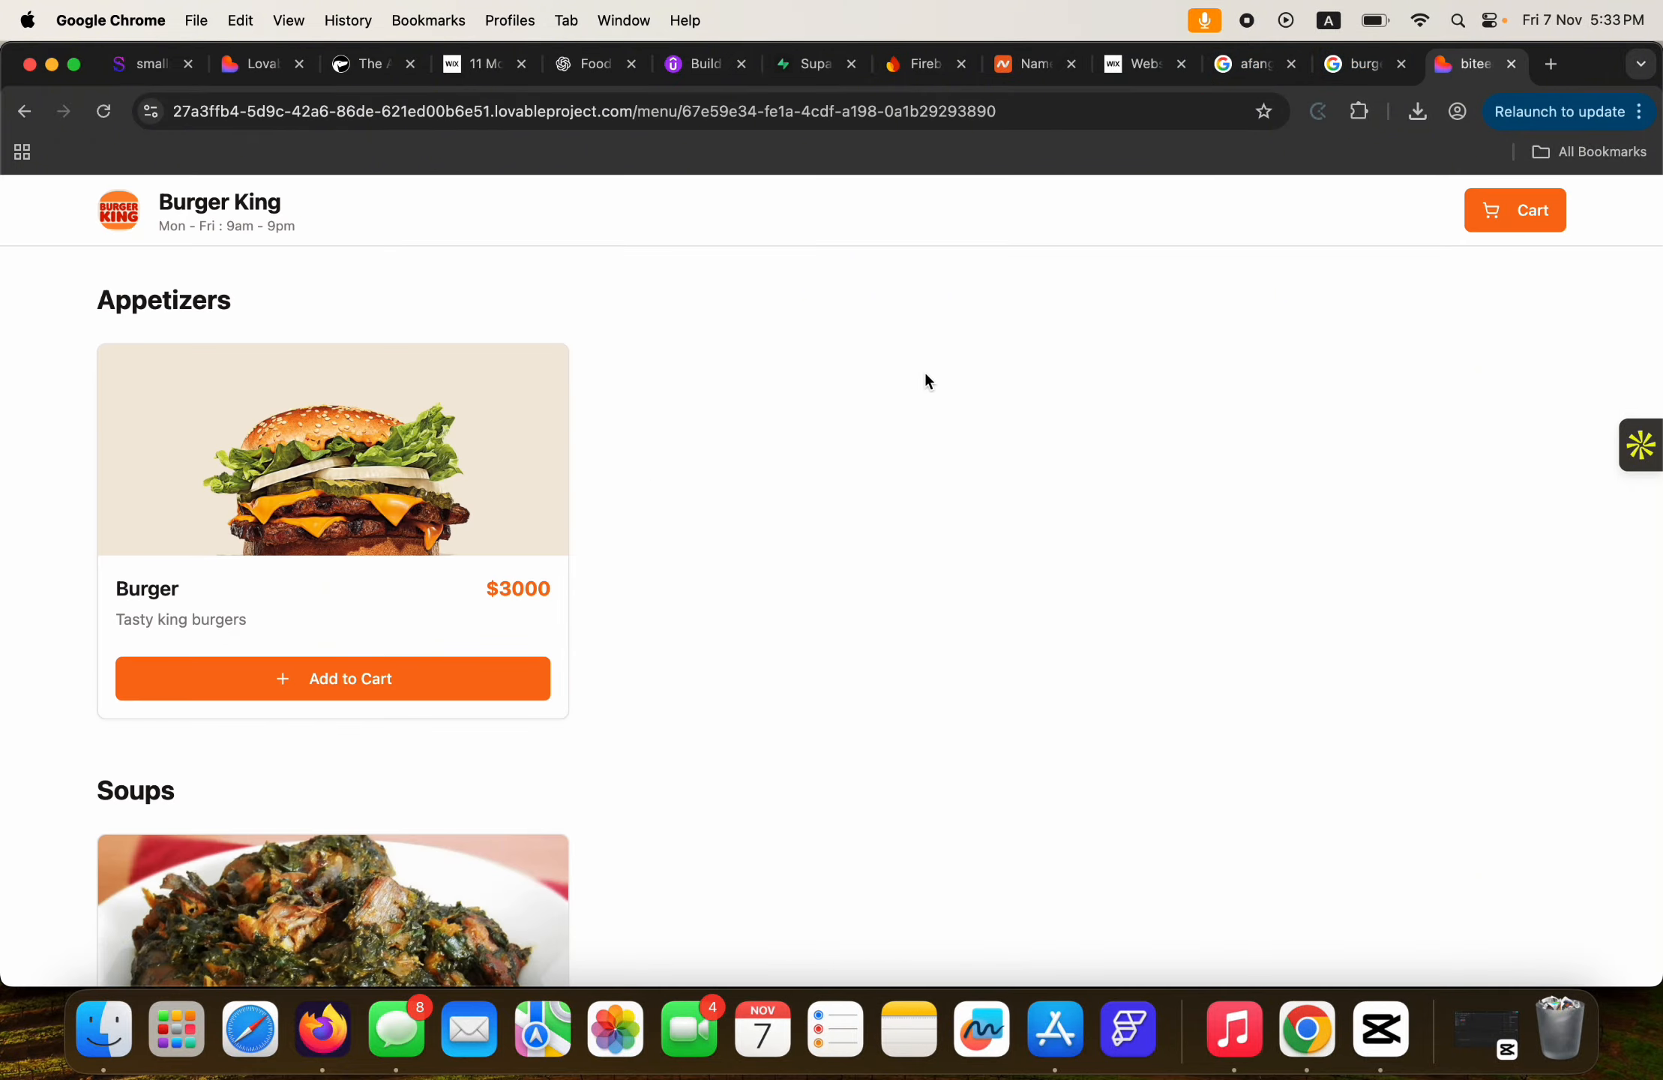
pyautogui.scroll(-5, 925, 375)
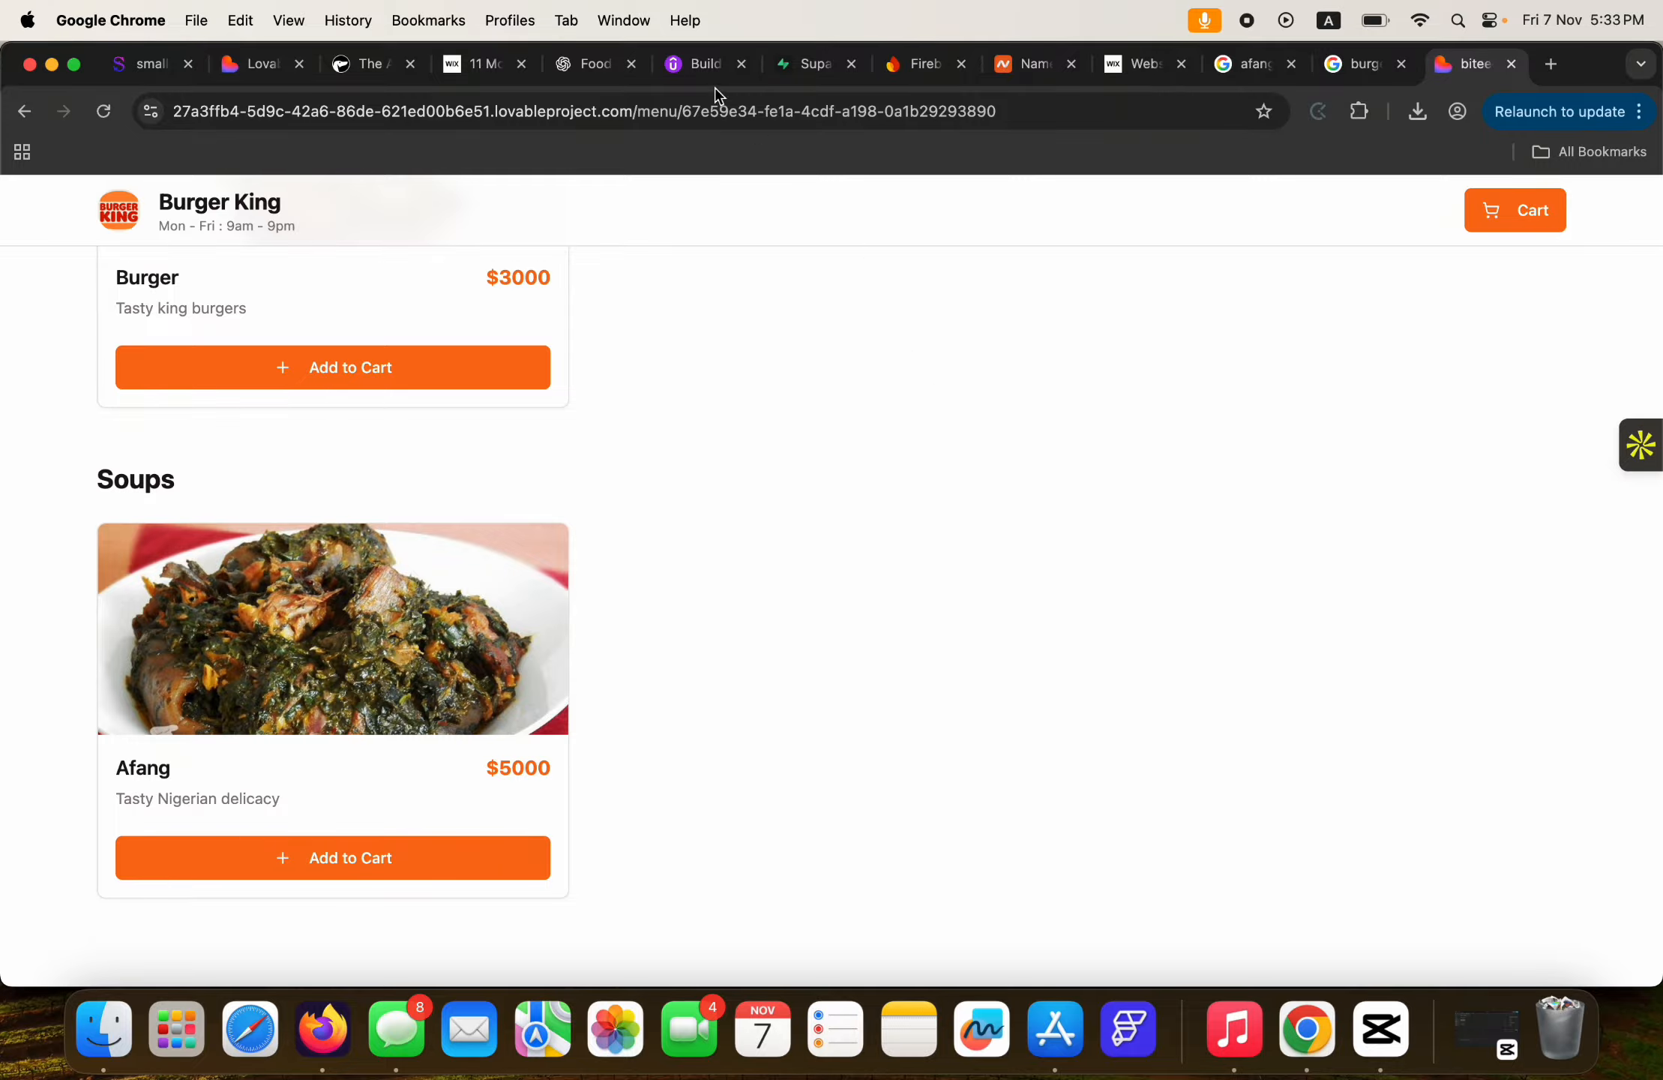
pyautogui.click(704, 66)
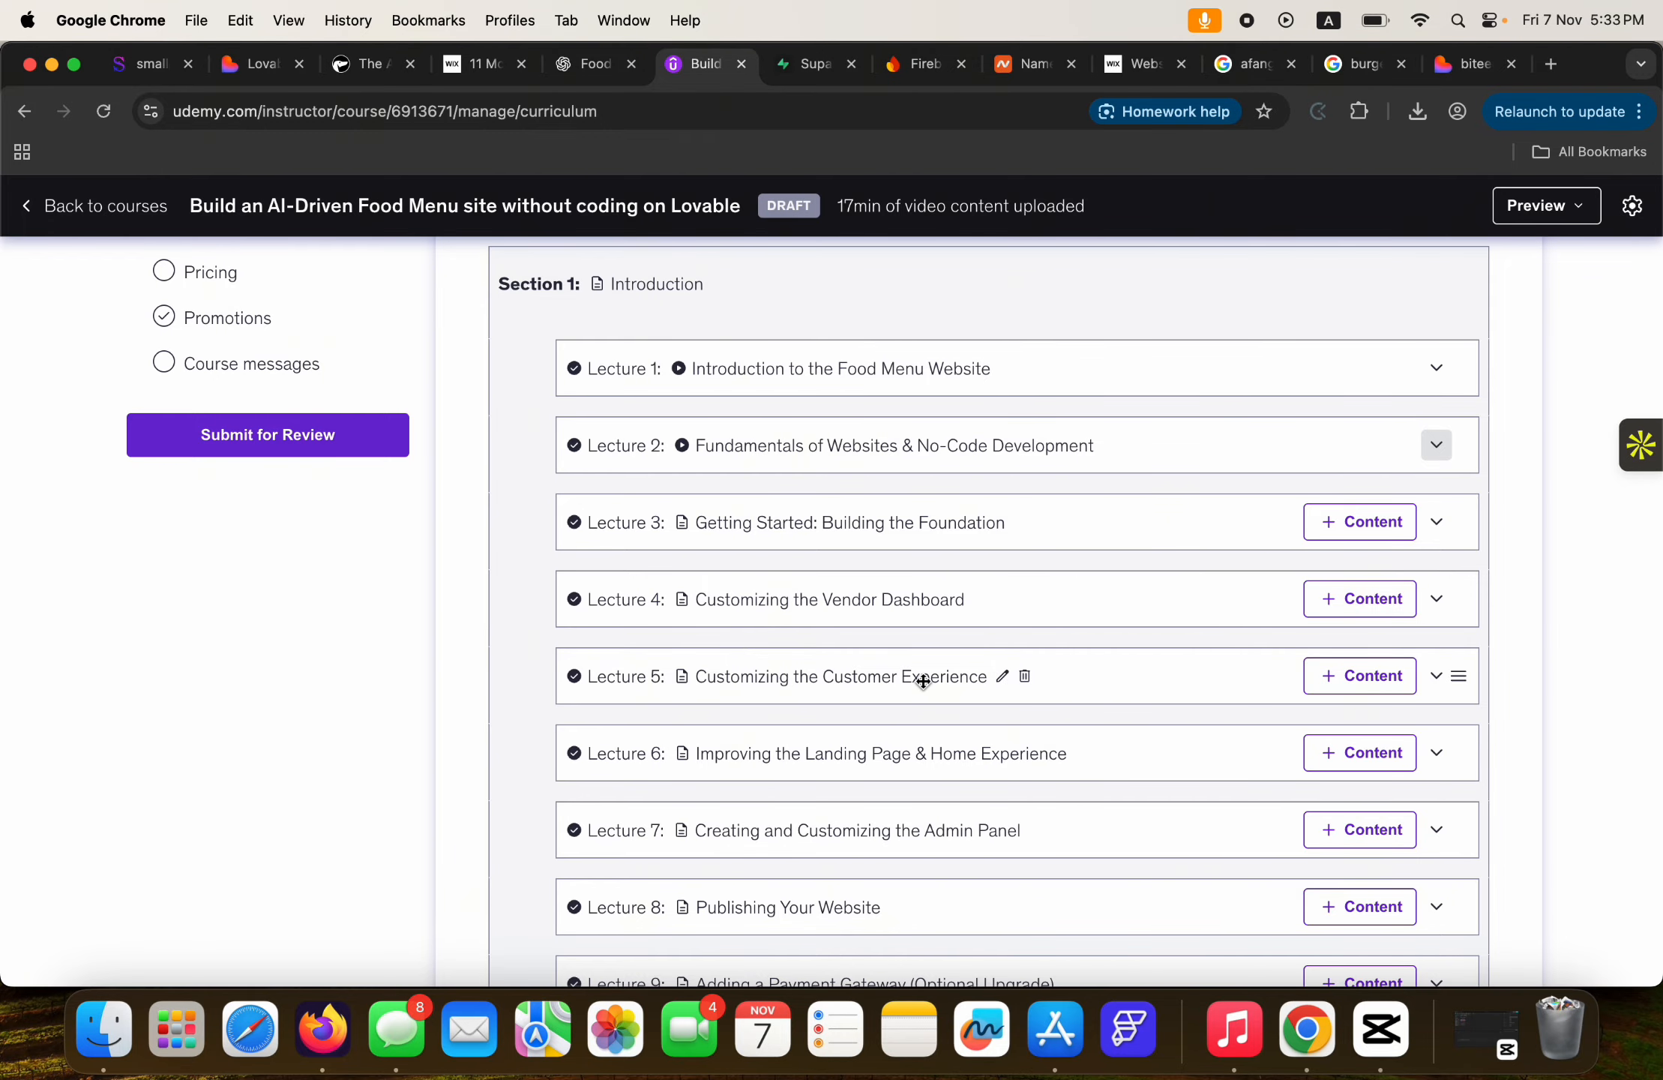
# Scroll through the food-menu course curriculum, then return to the Lovable vendor dashboard.
pyautogui.scroll(-3, 941, 679)
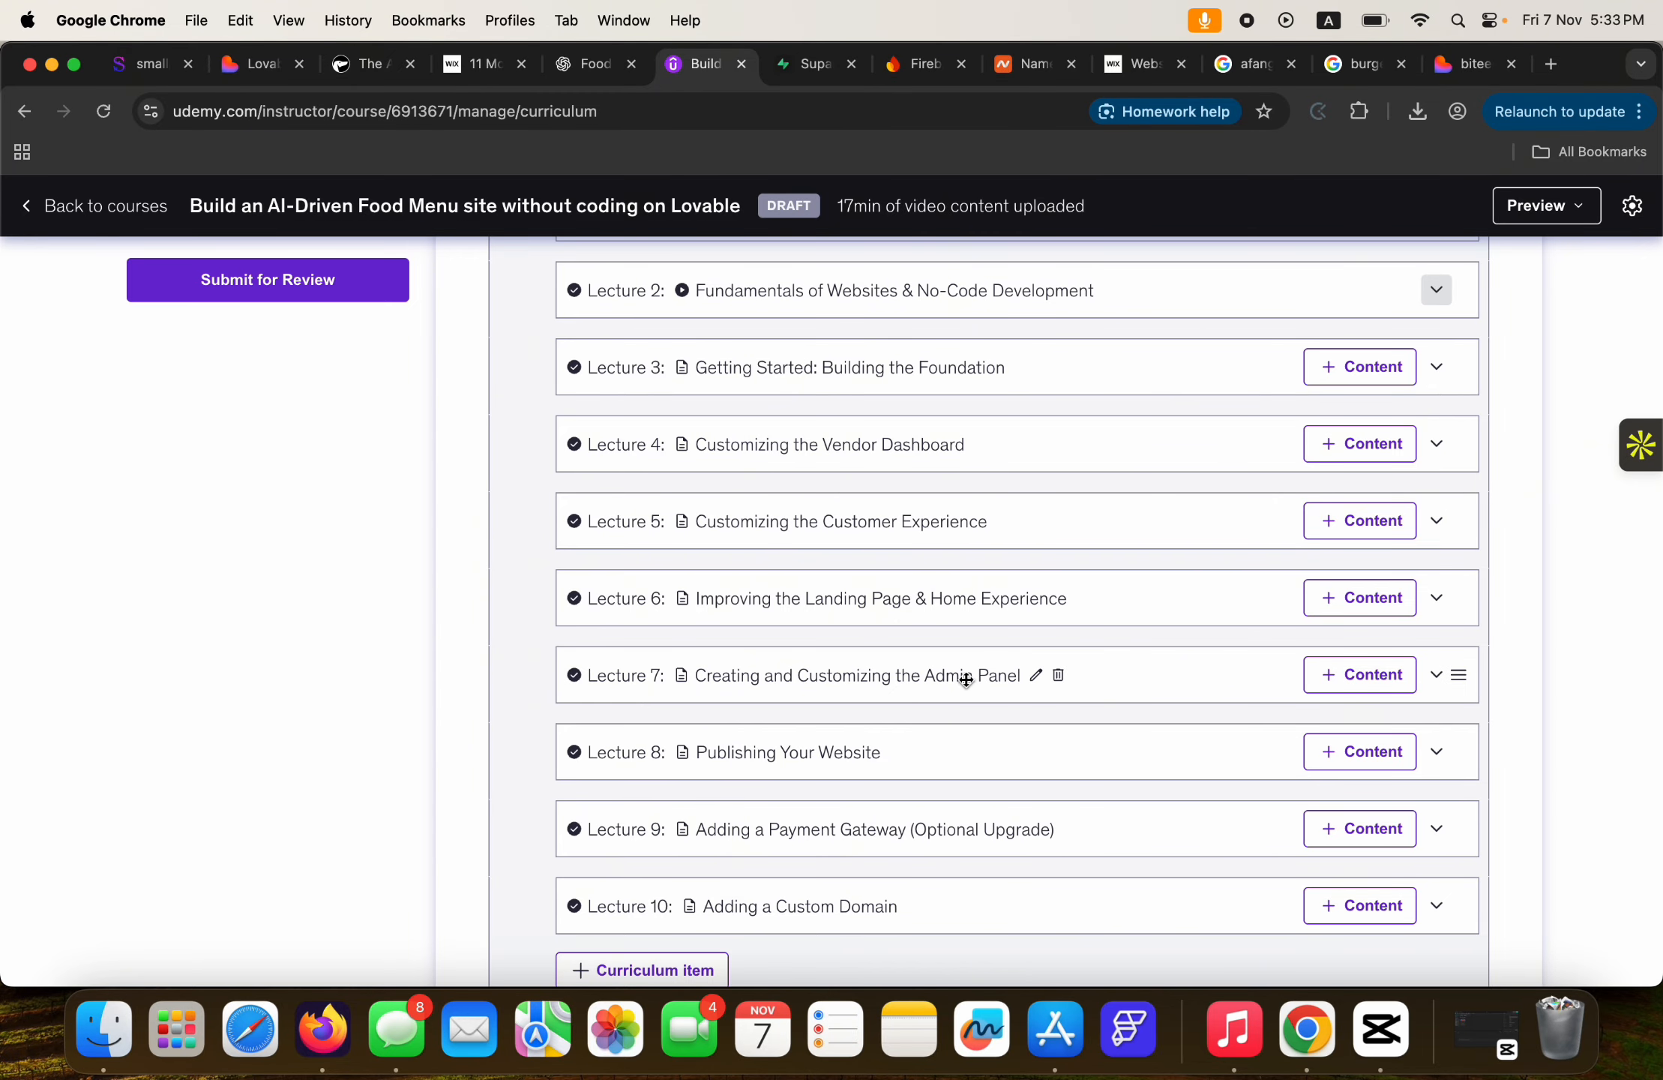
pyautogui.scroll(-1, 874, 757)
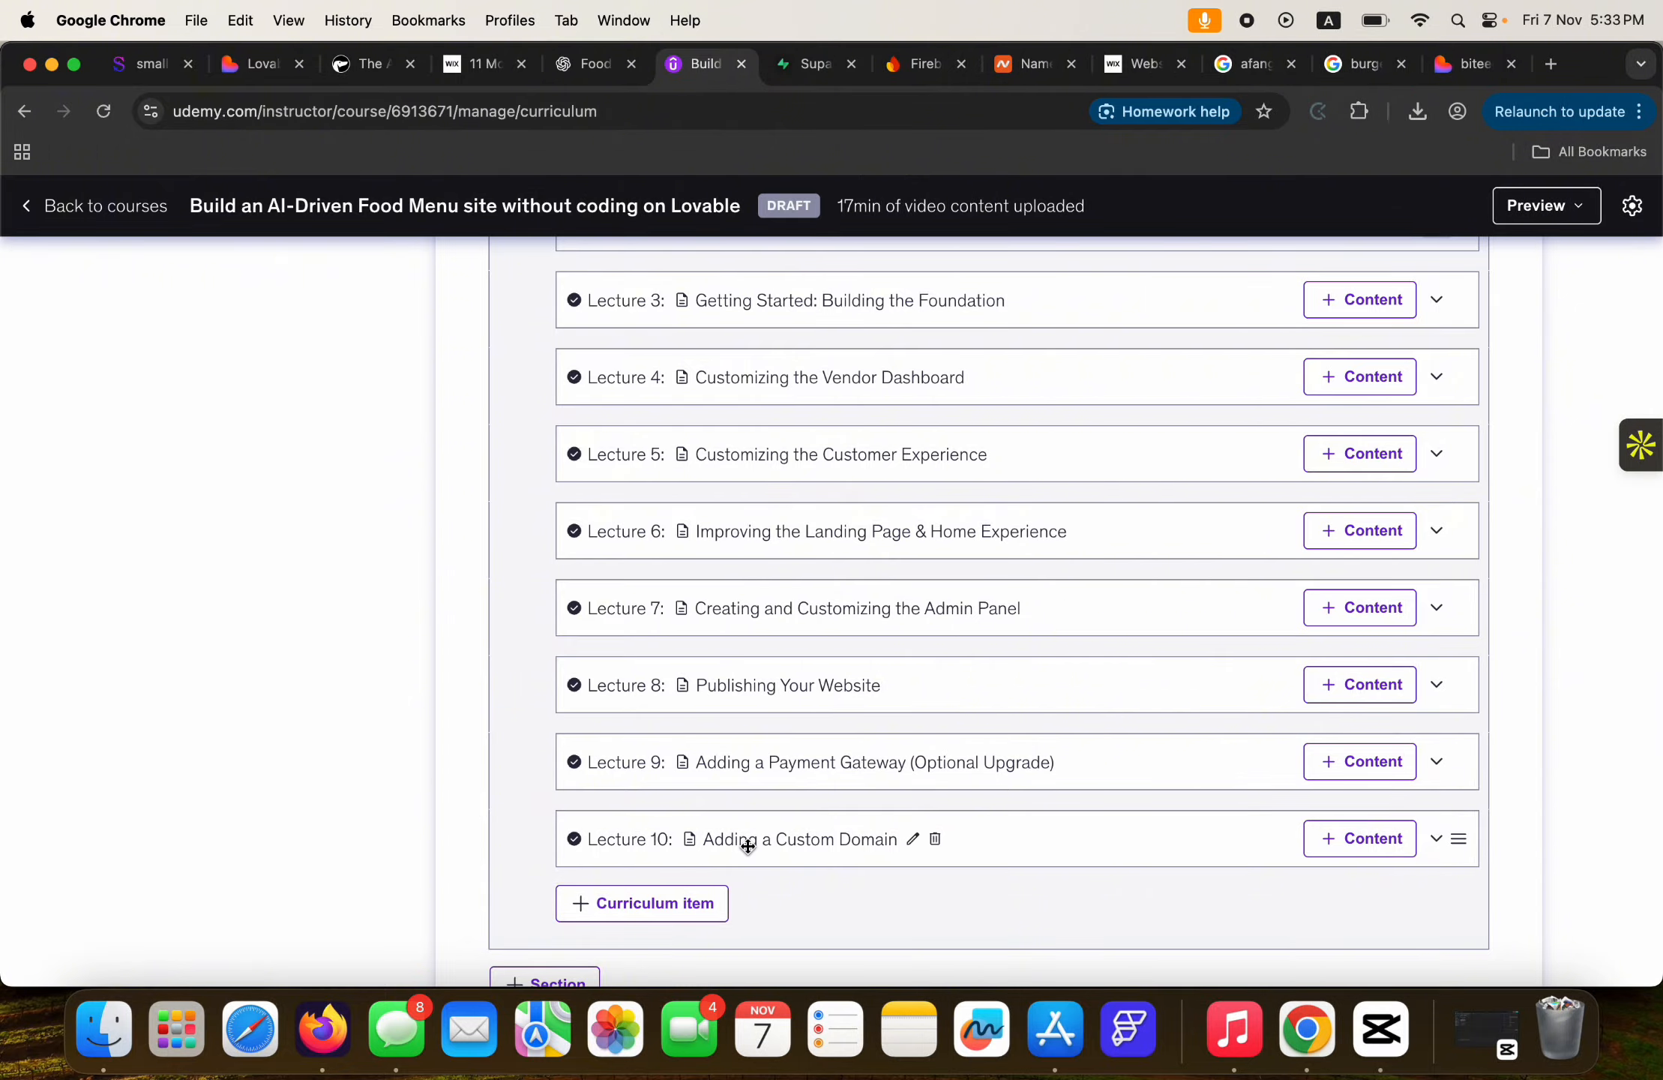
pyautogui.scroll(2, 930, 660)
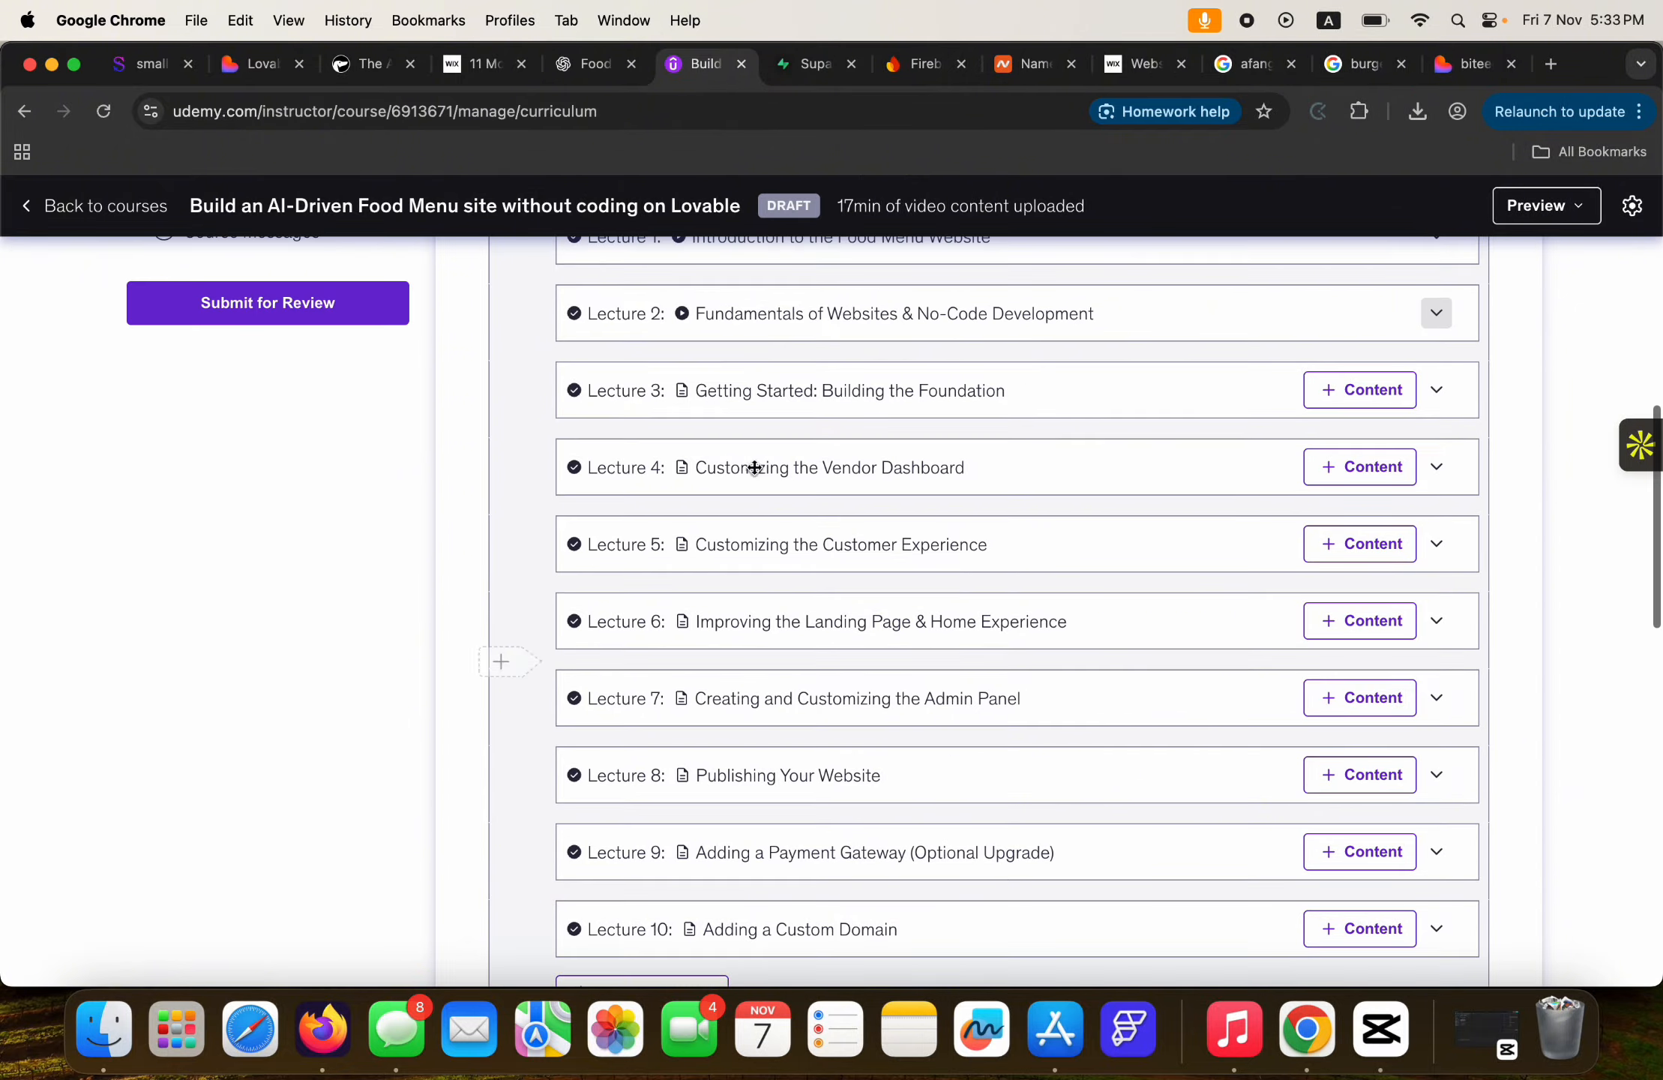
pyautogui.click(258, 64)
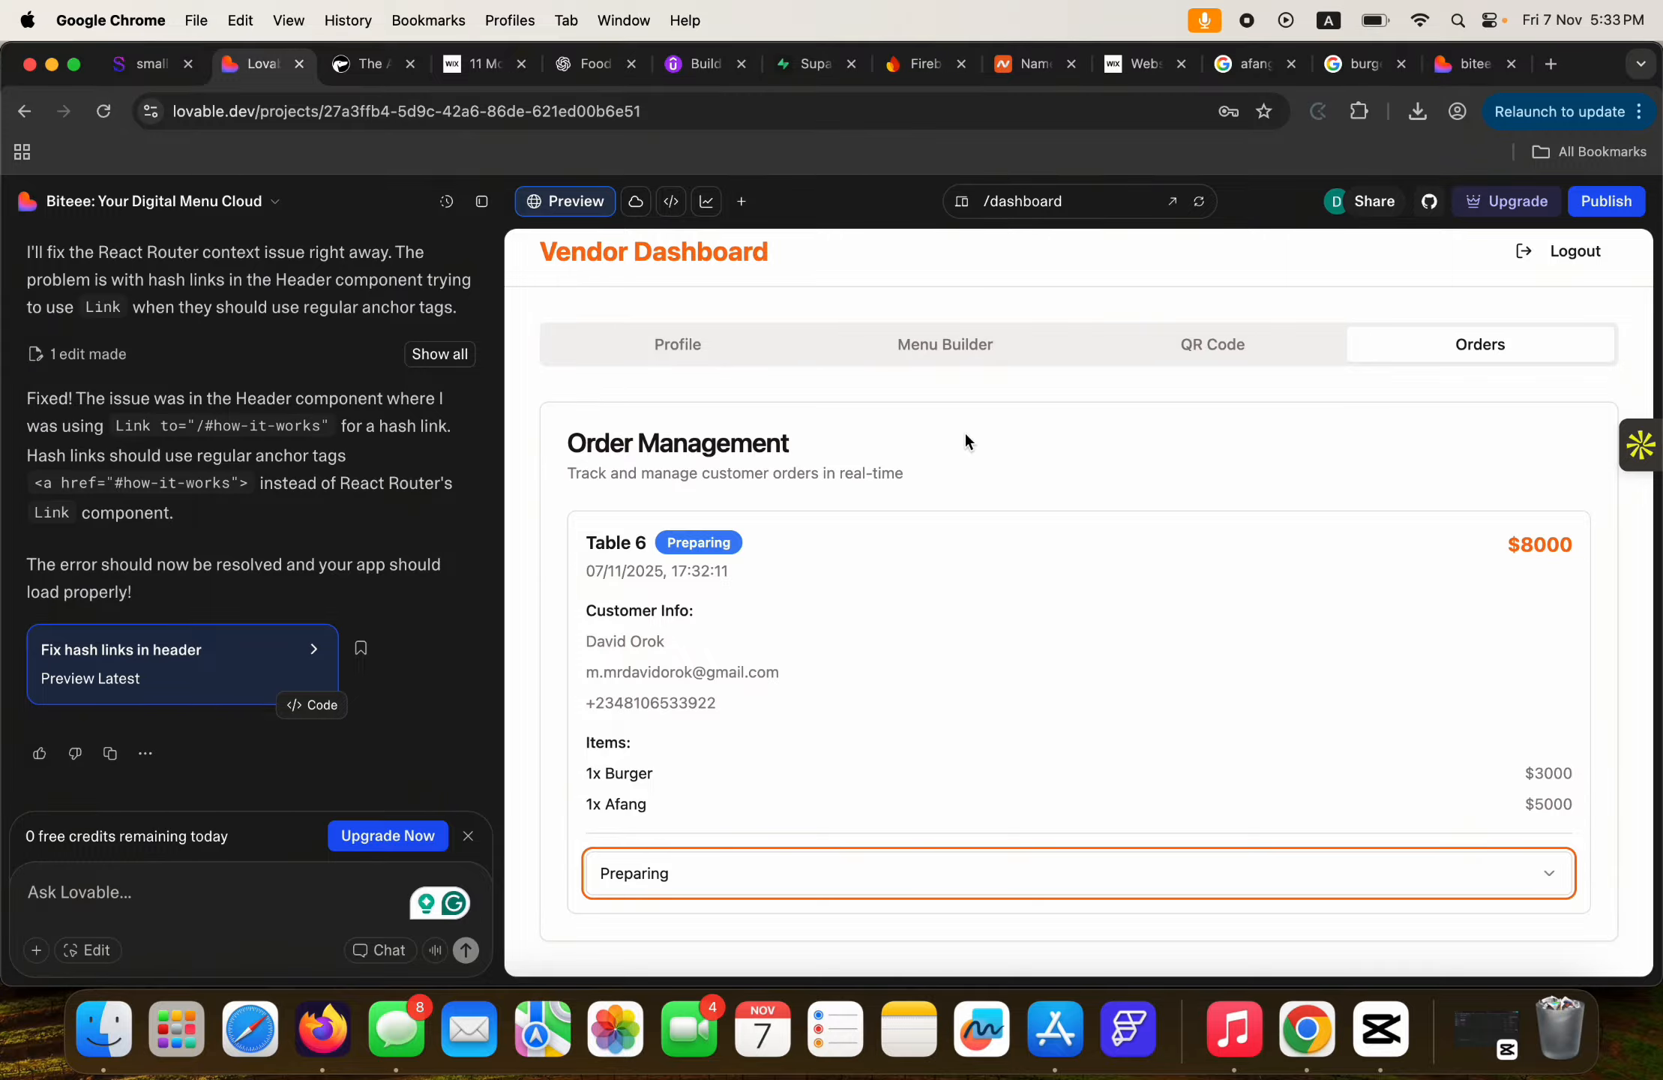
# Change the Table 6 order's status to Ready and display the restaurant's QR code.
pyautogui.scroll(1, 966, 435)
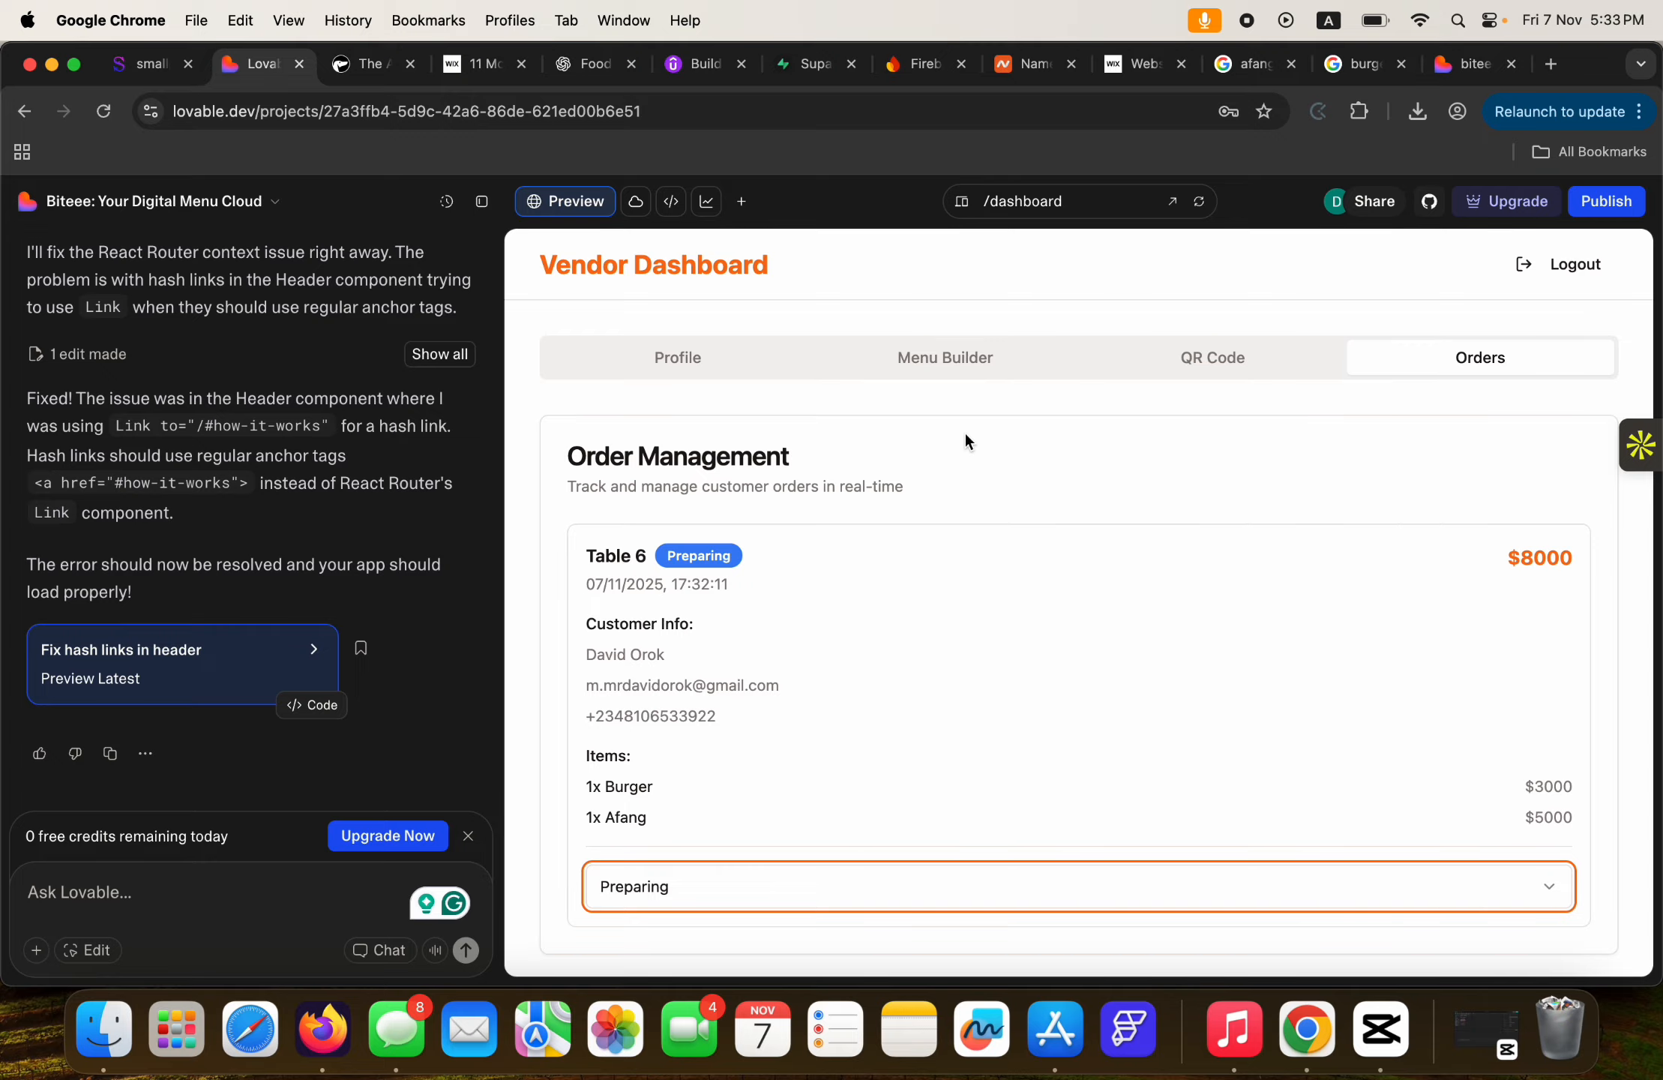
pyautogui.scroll(-1, 967, 441)
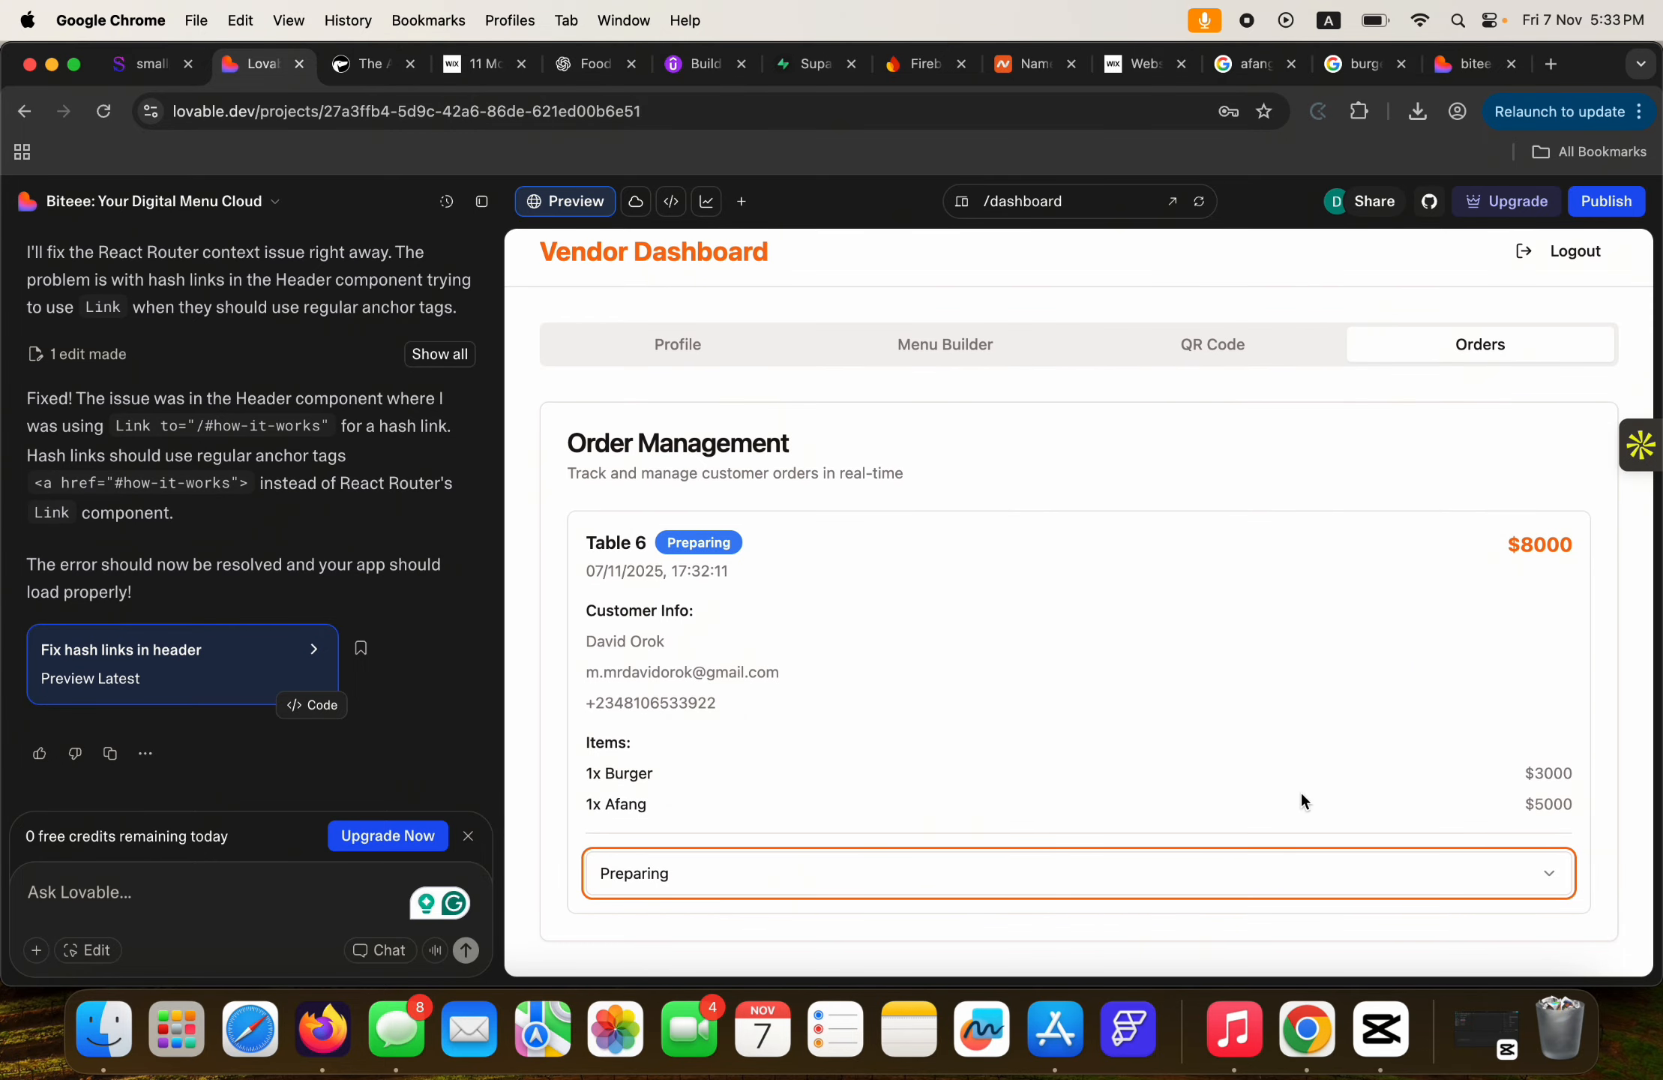
pyautogui.click(1400, 882)
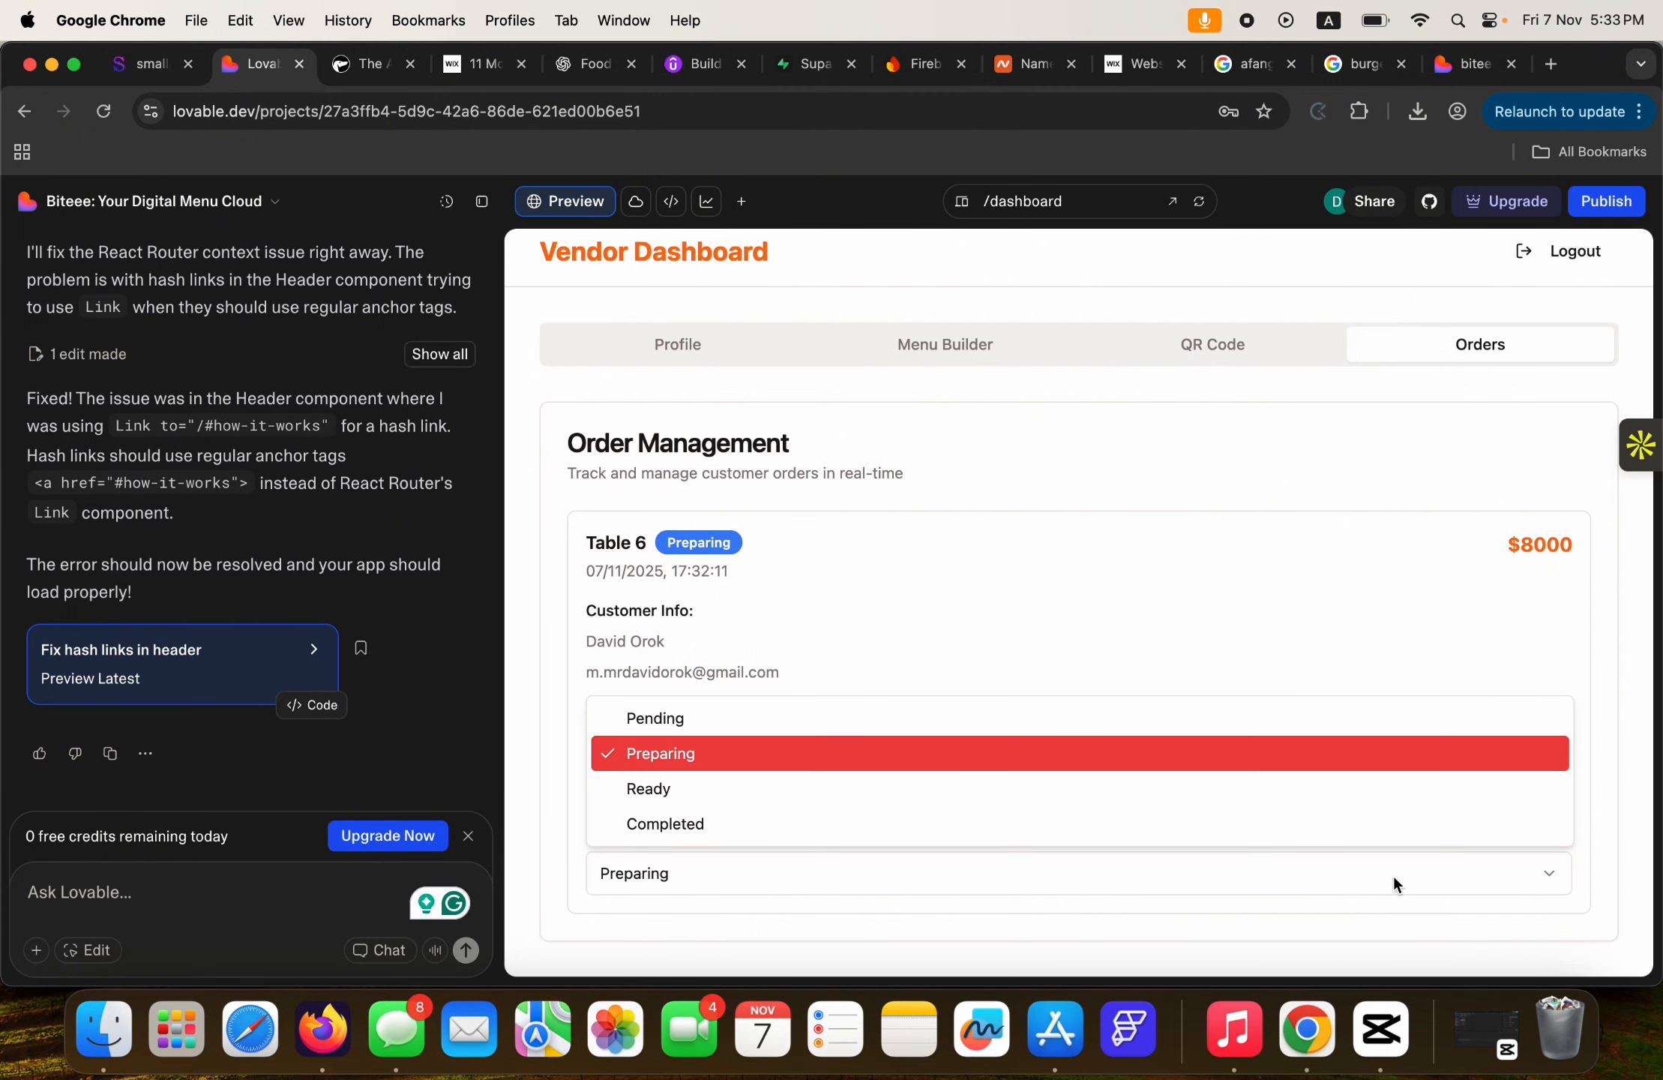
pyautogui.click(1325, 630)
pyautogui.click(1267, 875)
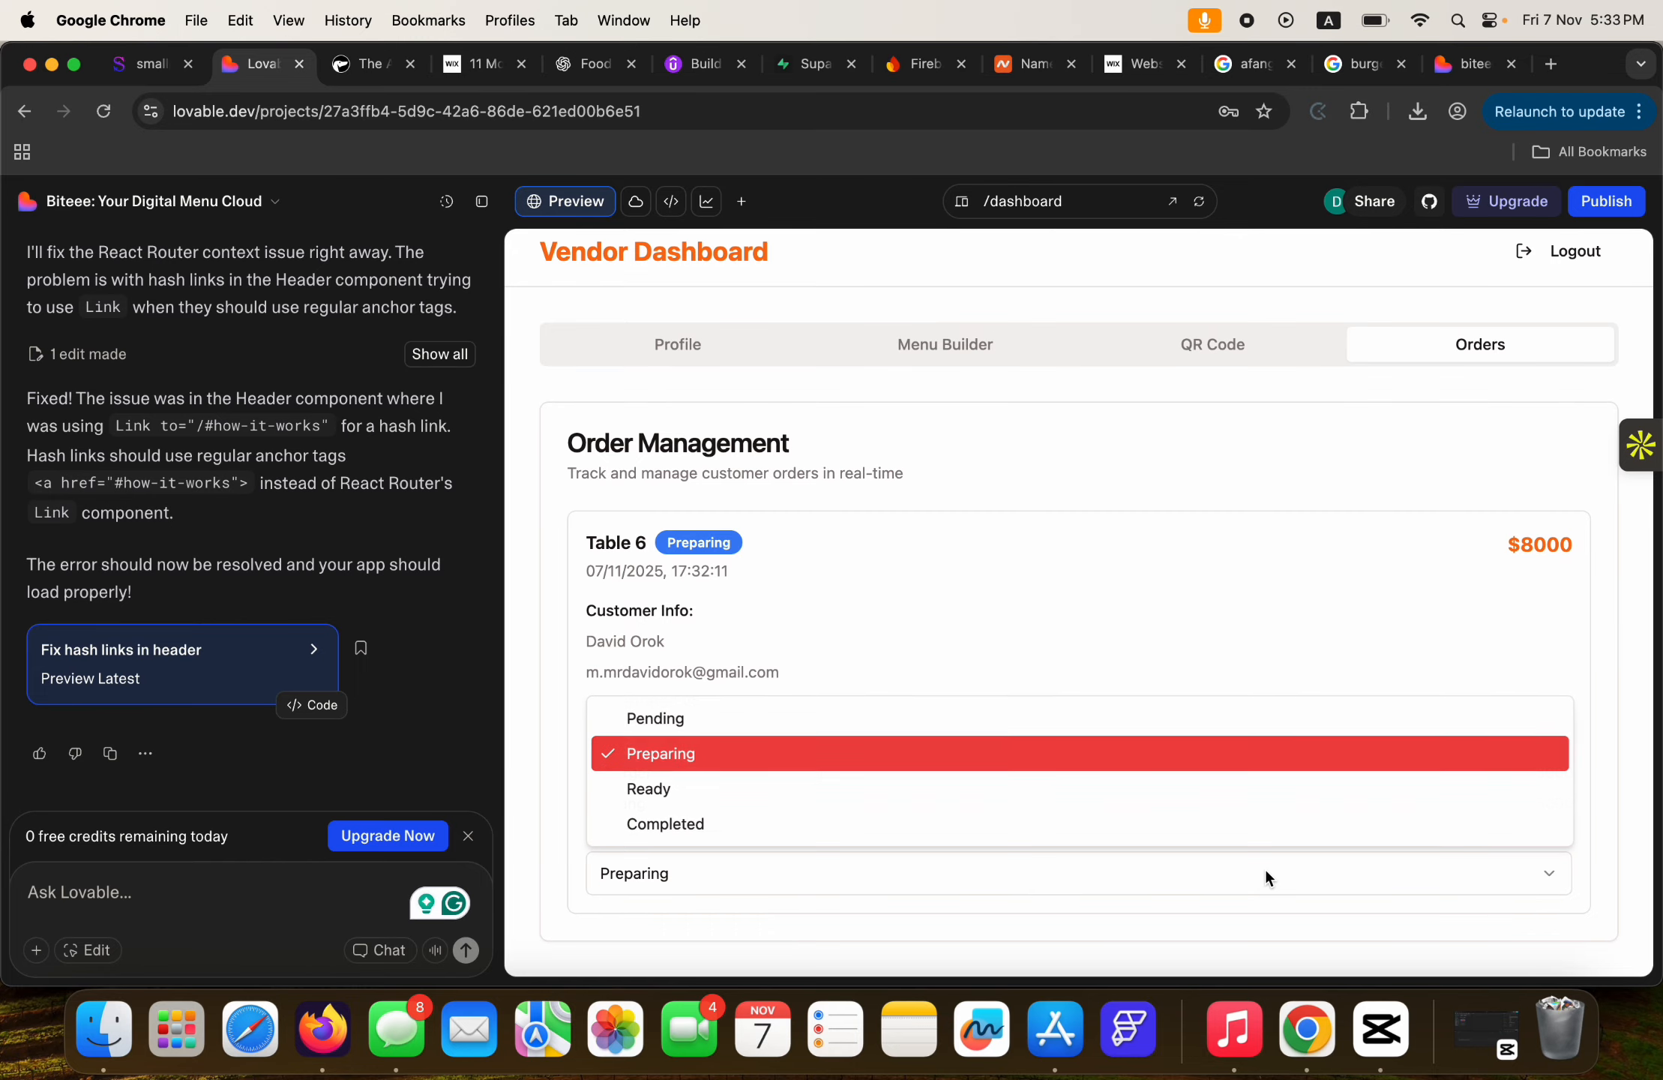
pyautogui.click(706, 821)
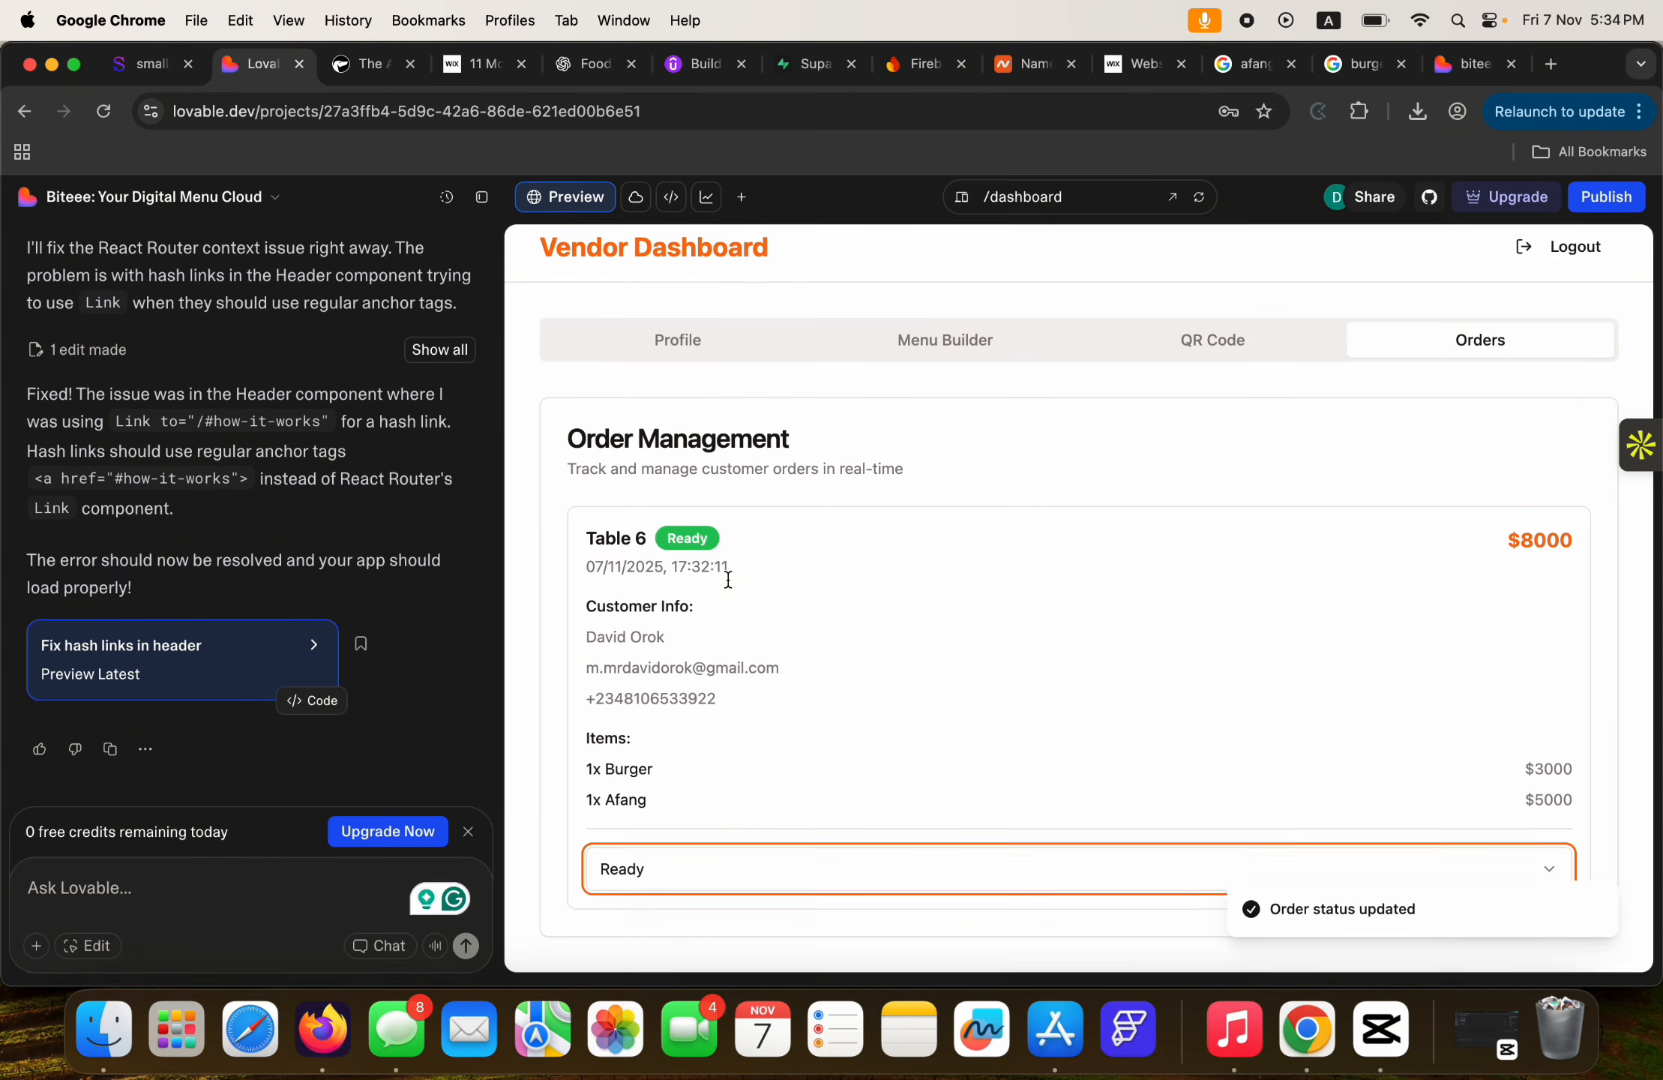
pyautogui.scroll(1, 1007, 799)
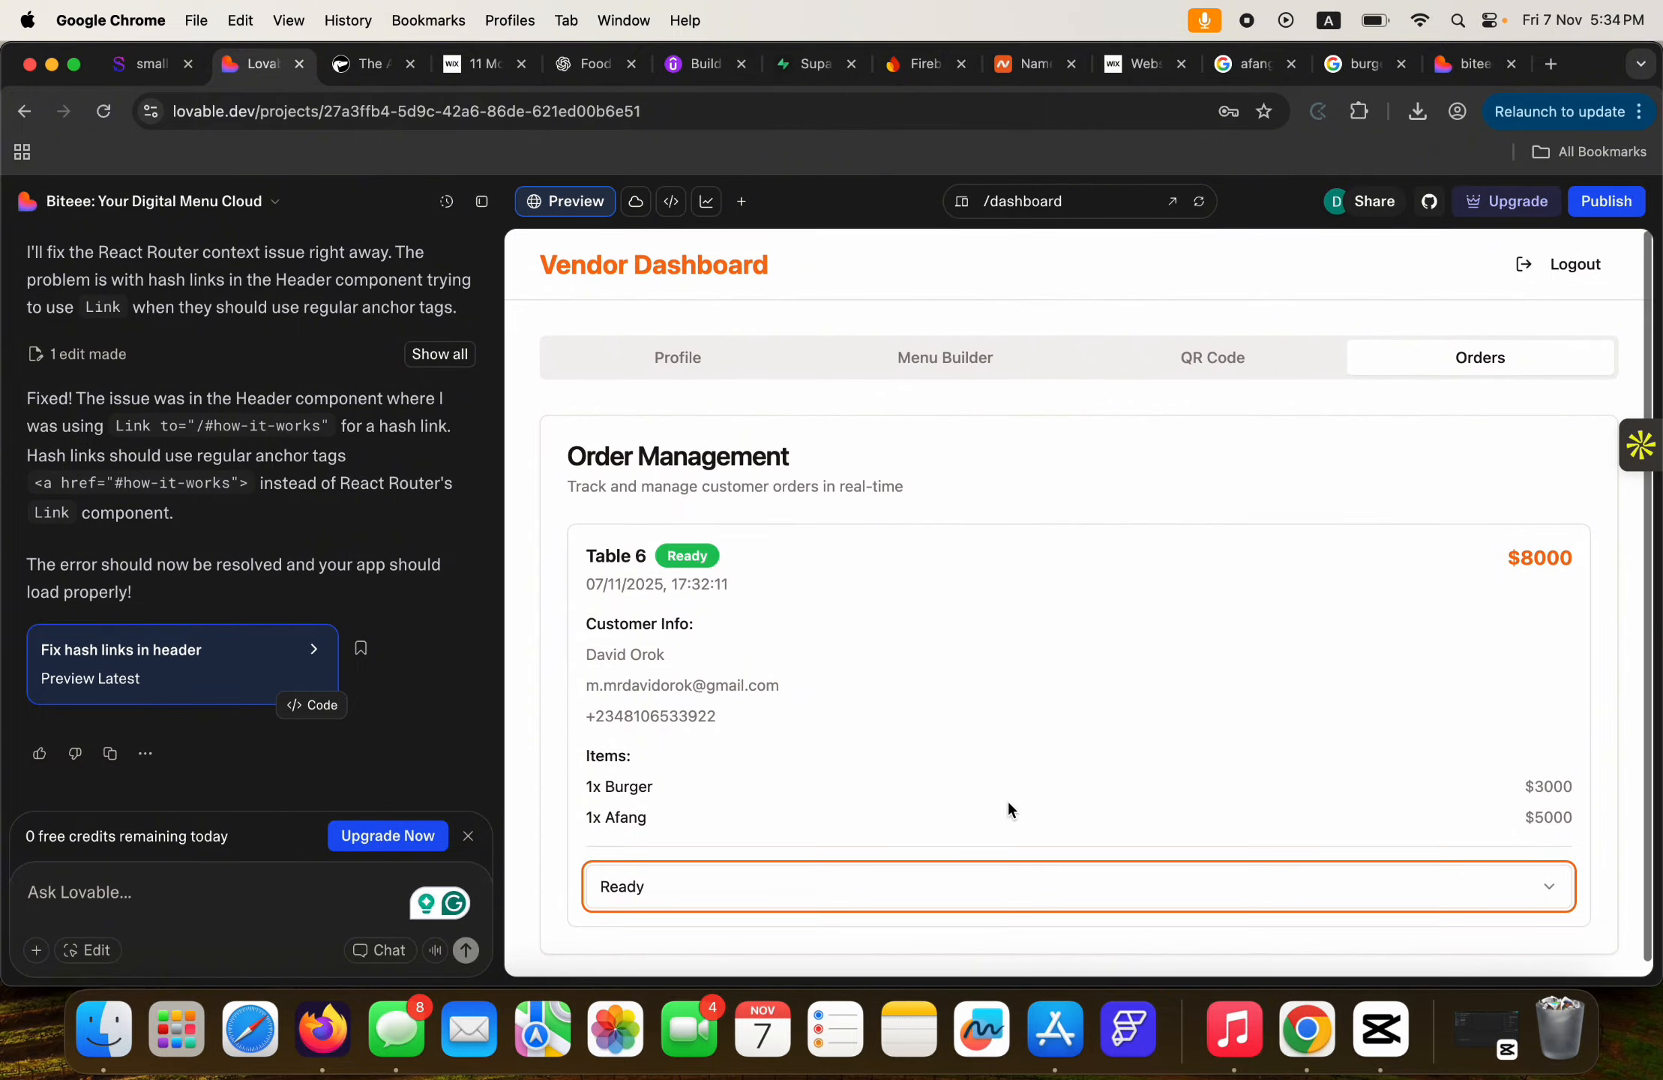
pyautogui.click(1178, 362)
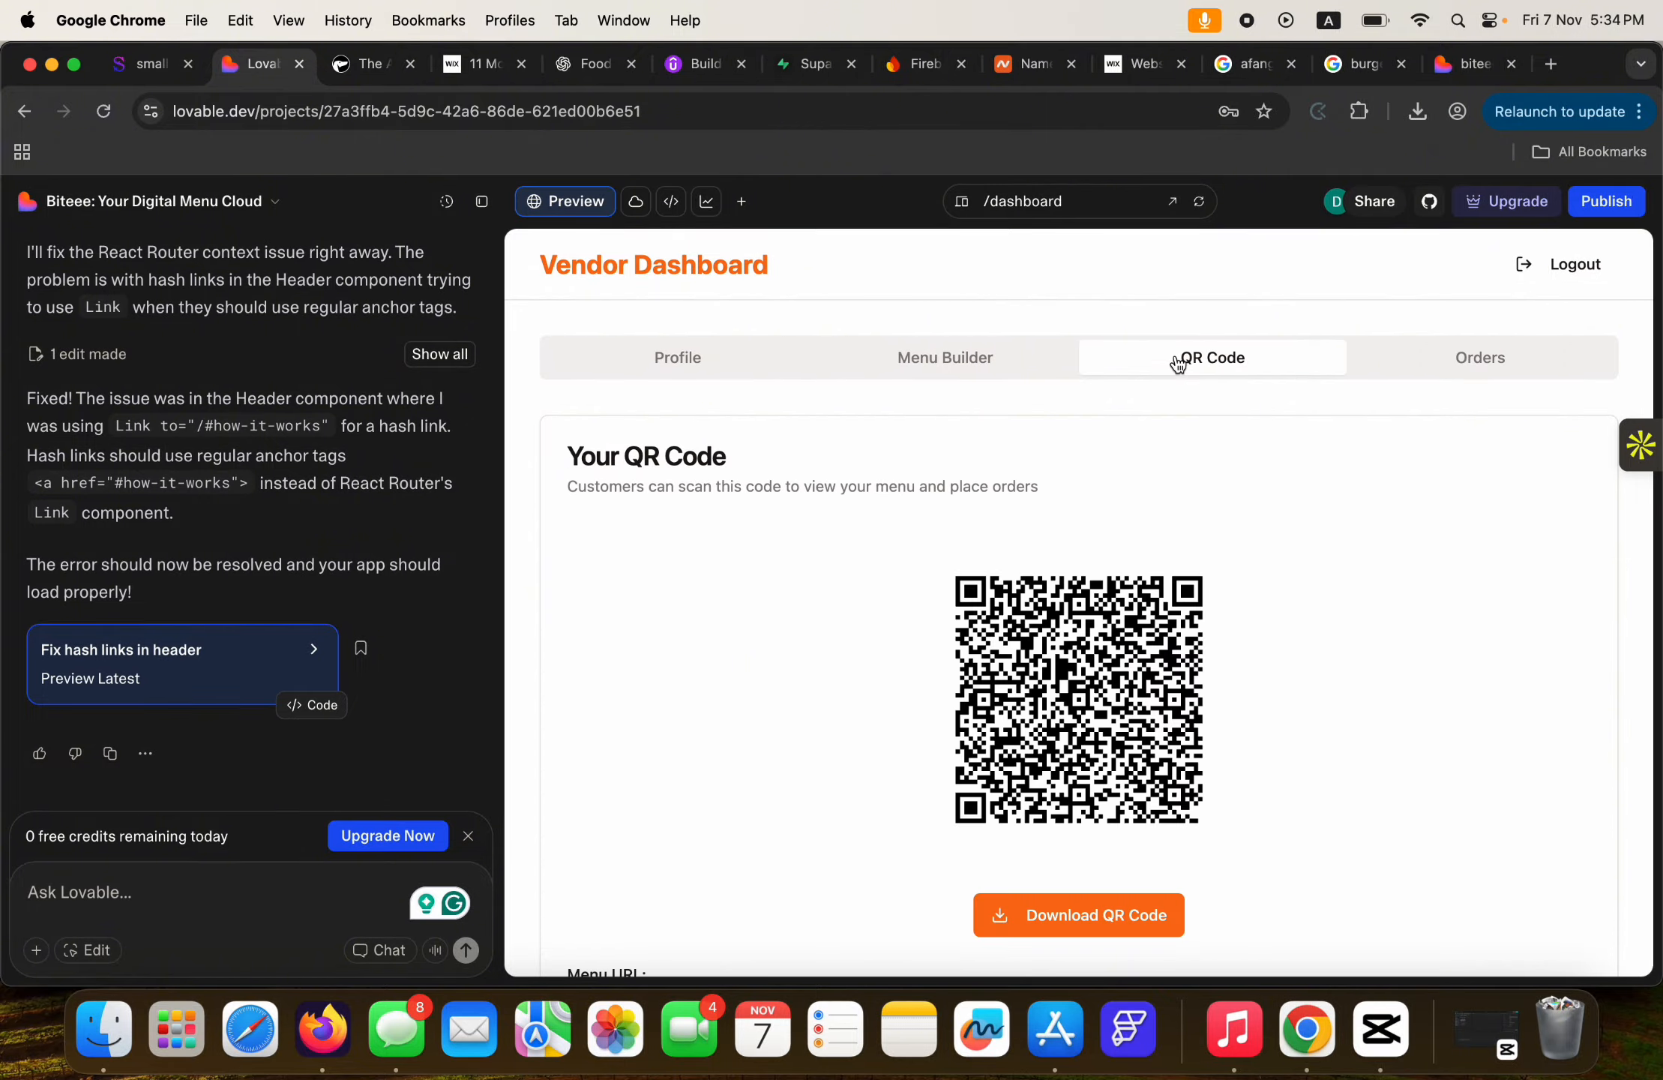
# Review the Menu Builder and Business Profile tabs in the vendor dashboard, then log out.
pyautogui.click(946, 359)
pyautogui.click(685, 357)
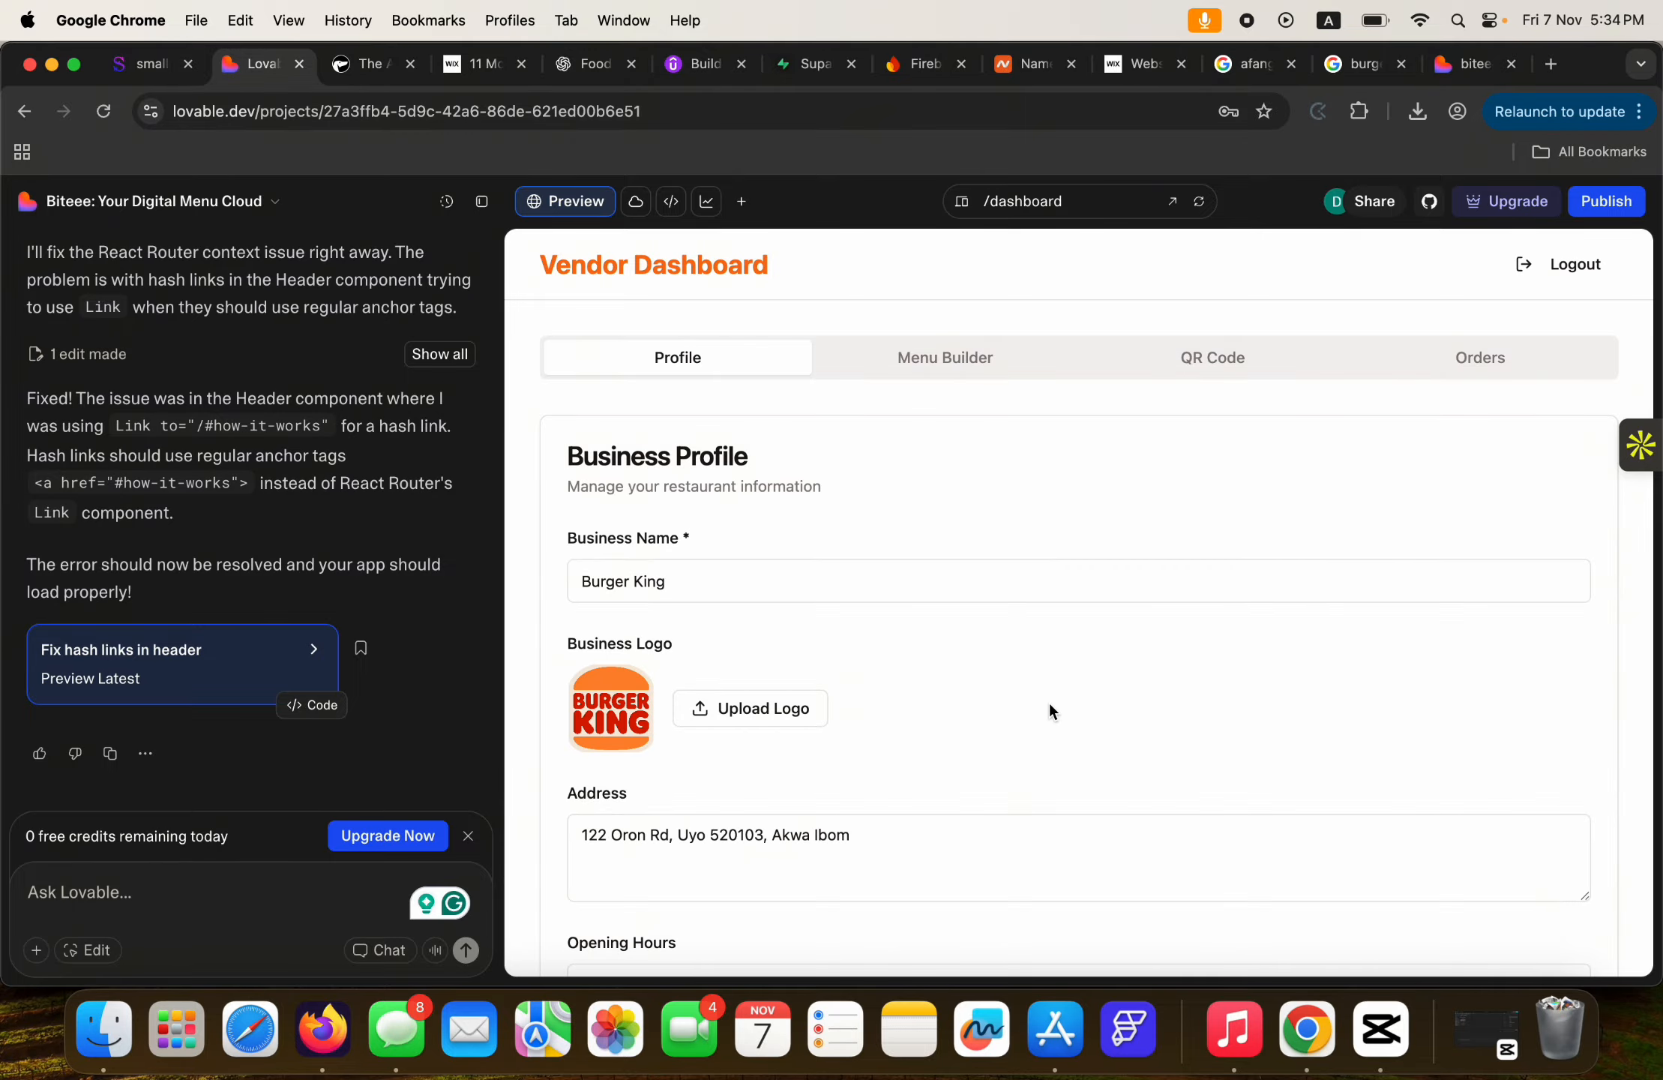
pyautogui.scroll(-5, 1050, 709)
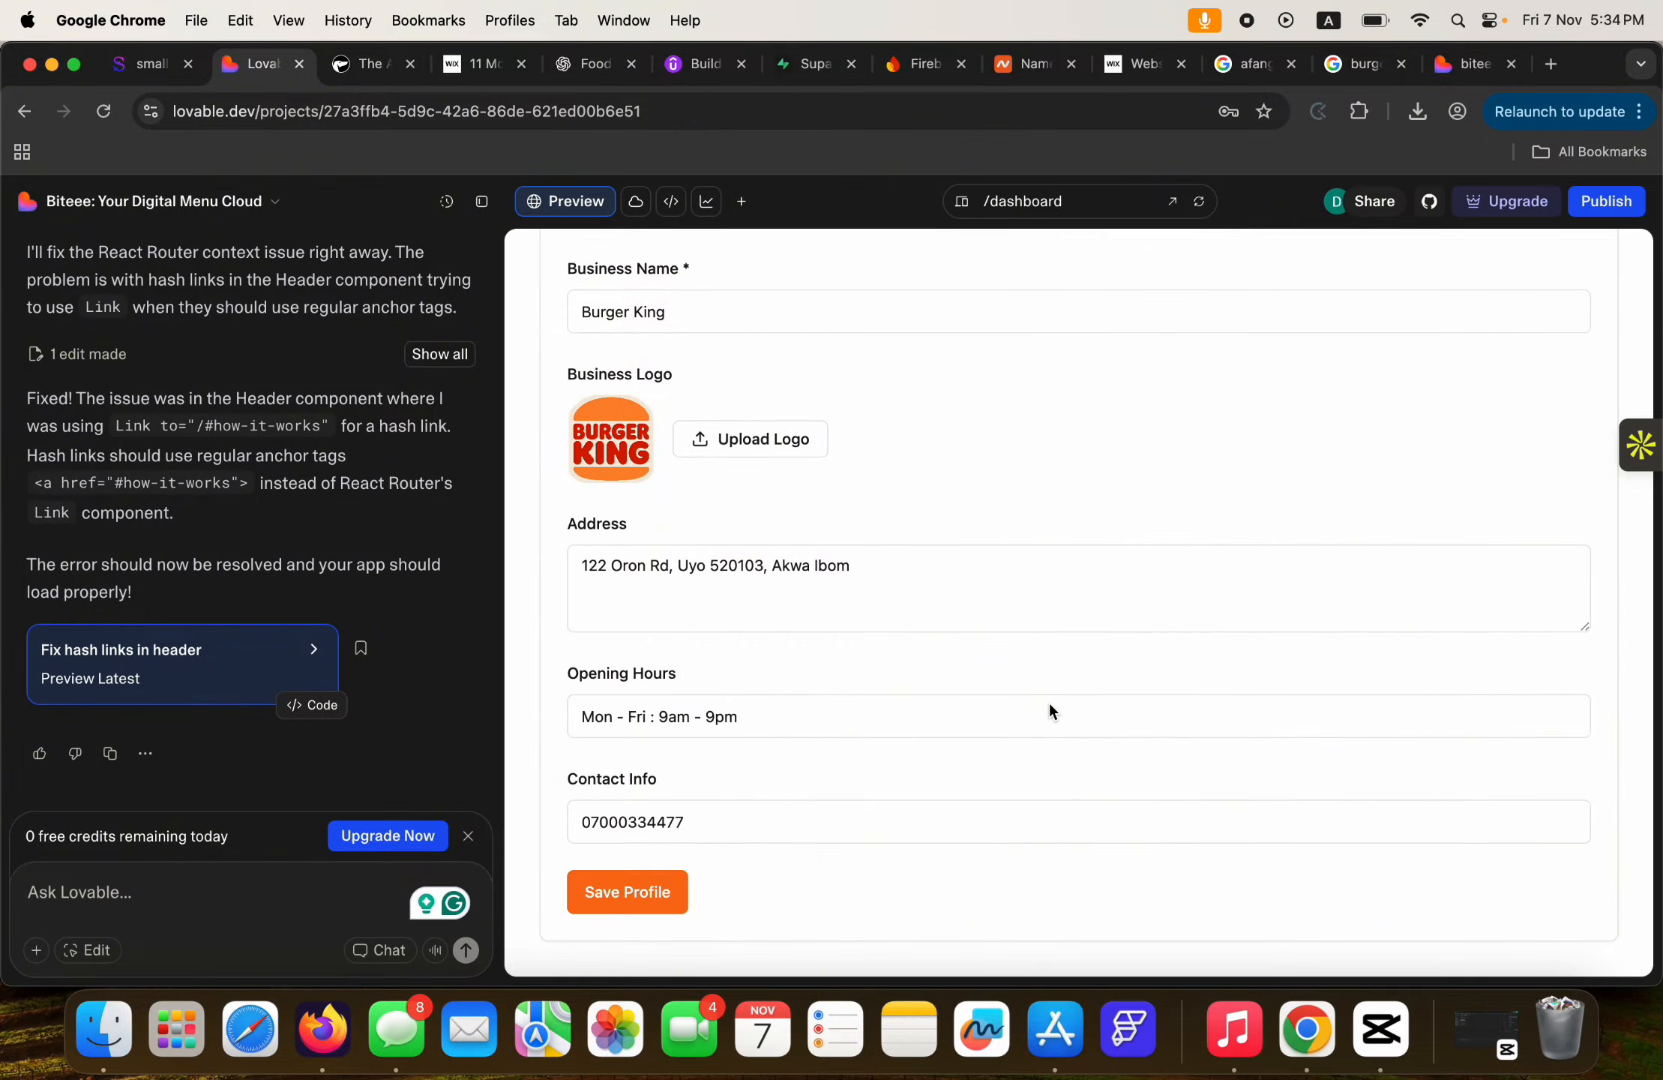
pyautogui.scroll(5, 1050, 709)
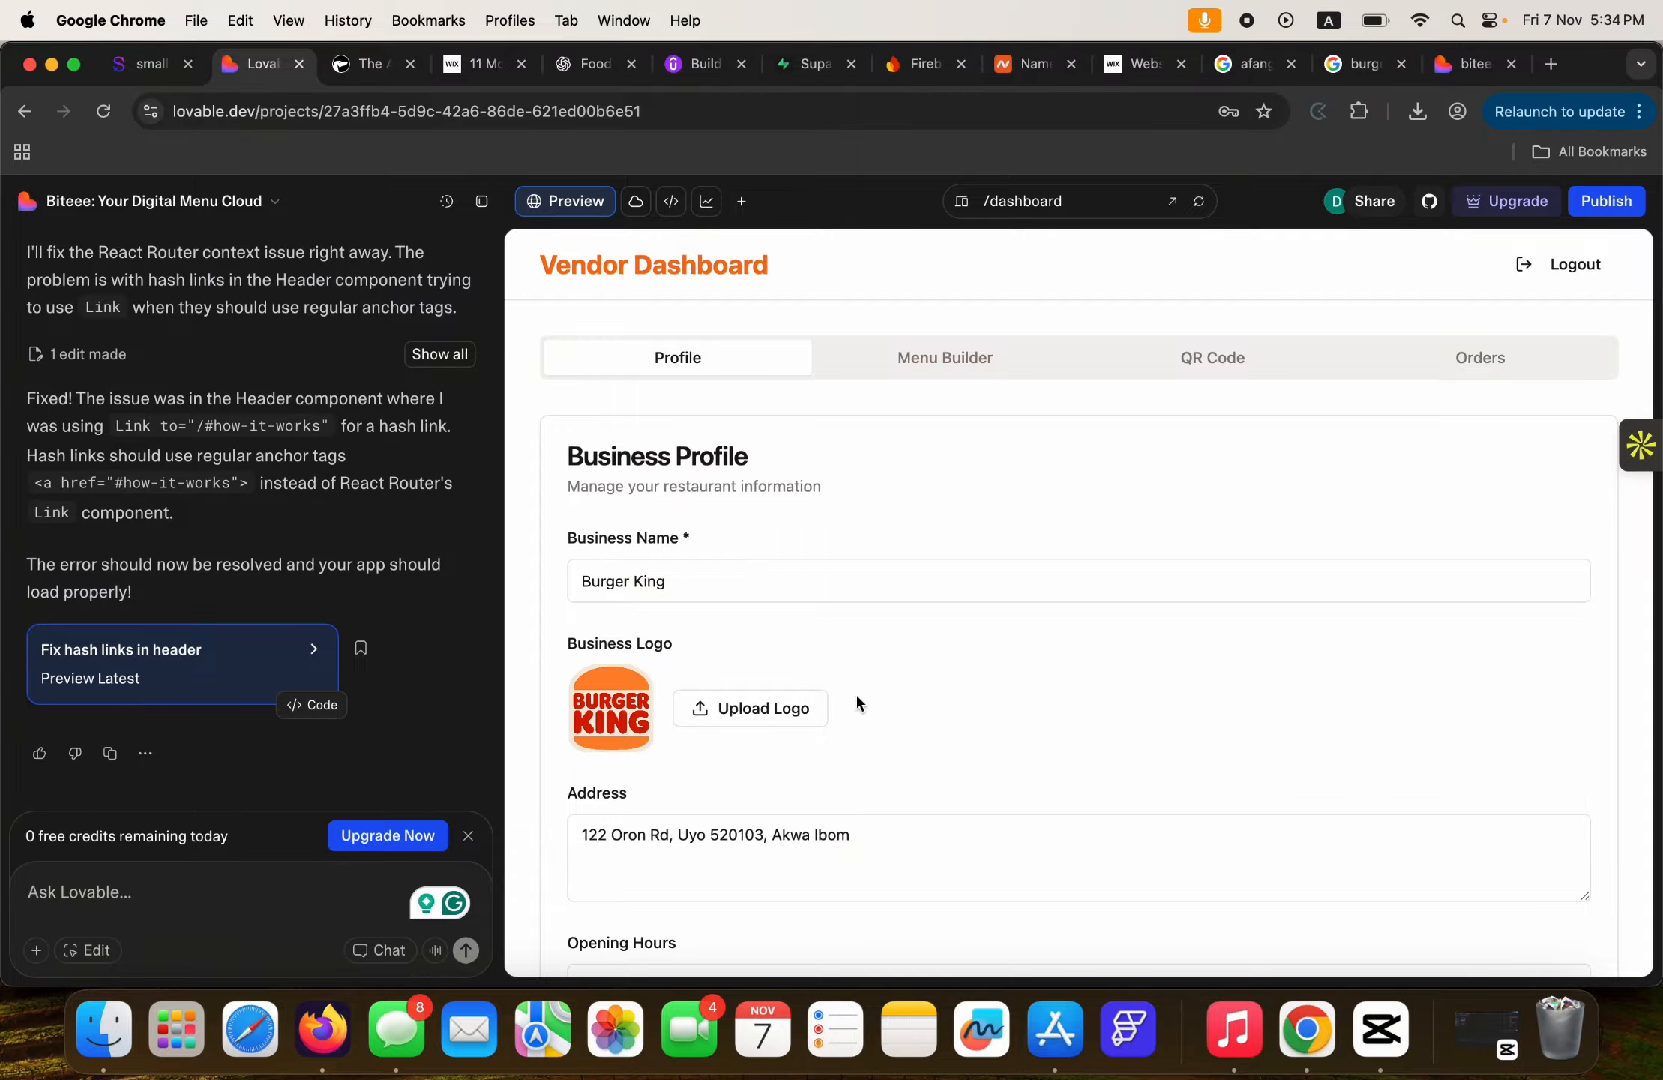
pyautogui.click(1534, 276)
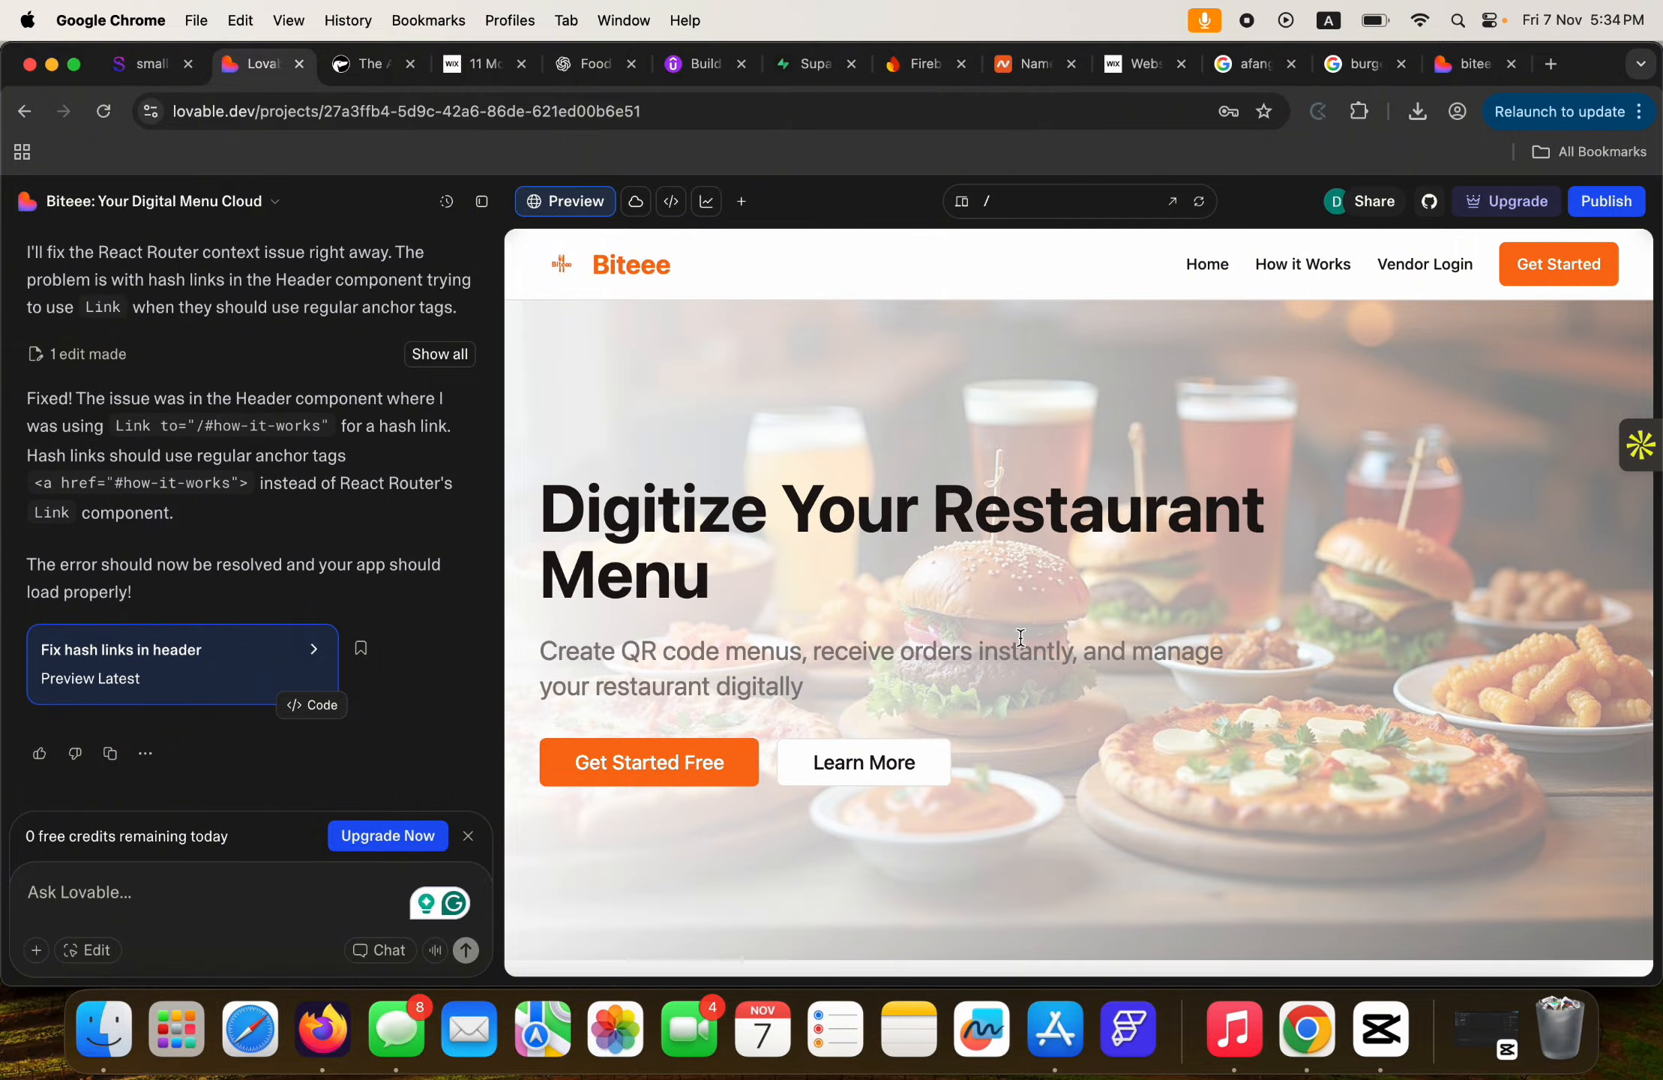
# Scroll the Biteee home page through How It Works, then switch to Udemy's course curriculum.
pyautogui.scroll(-5, 1020, 635)
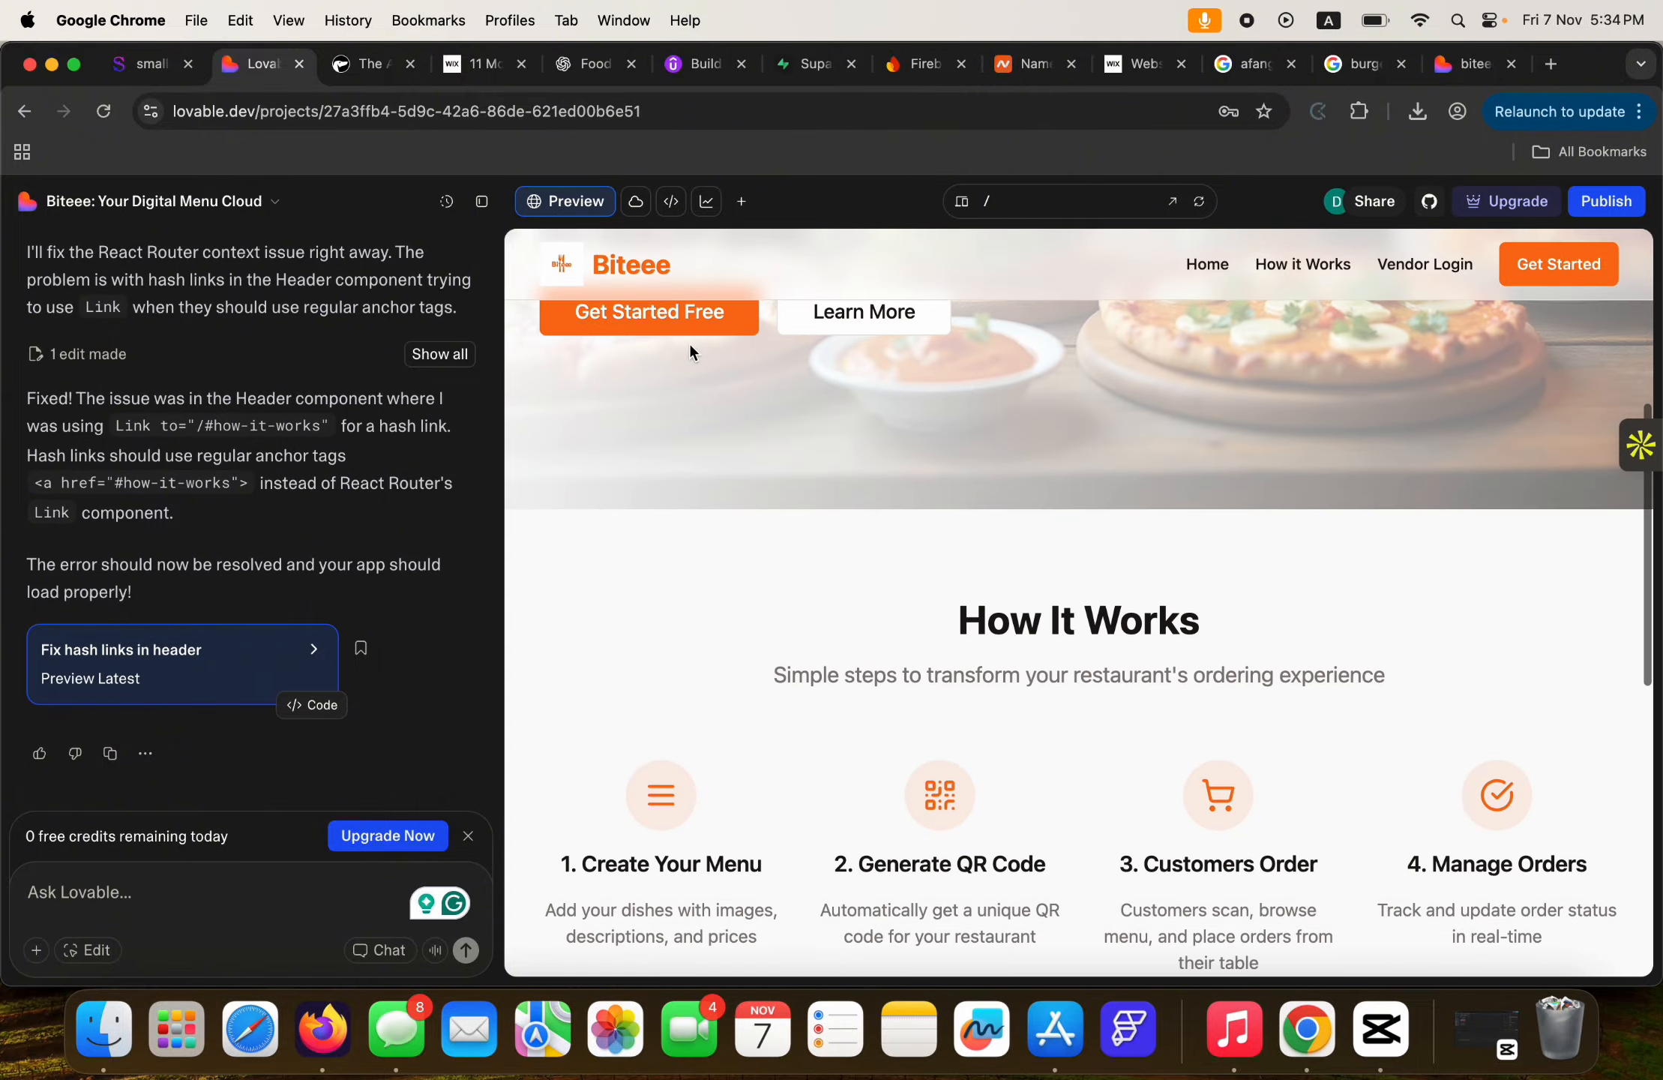
pyautogui.scroll(-3, 849, 313)
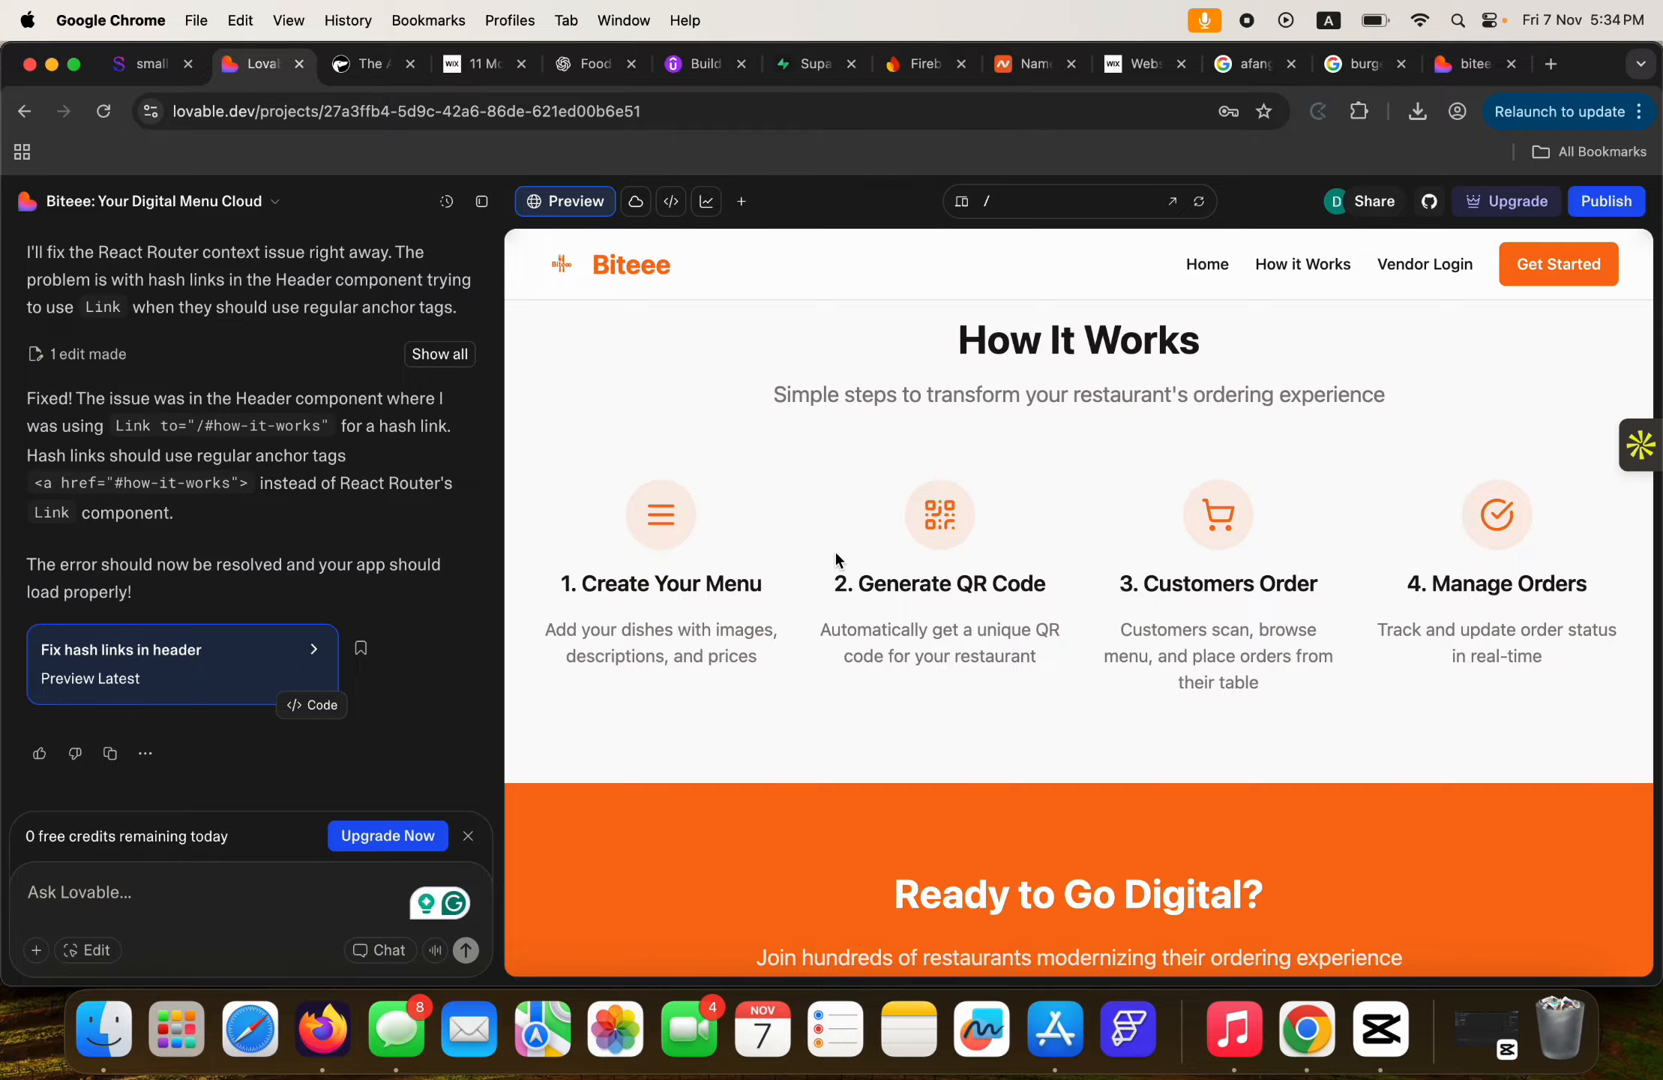
pyautogui.scroll(-6, 951, 563)
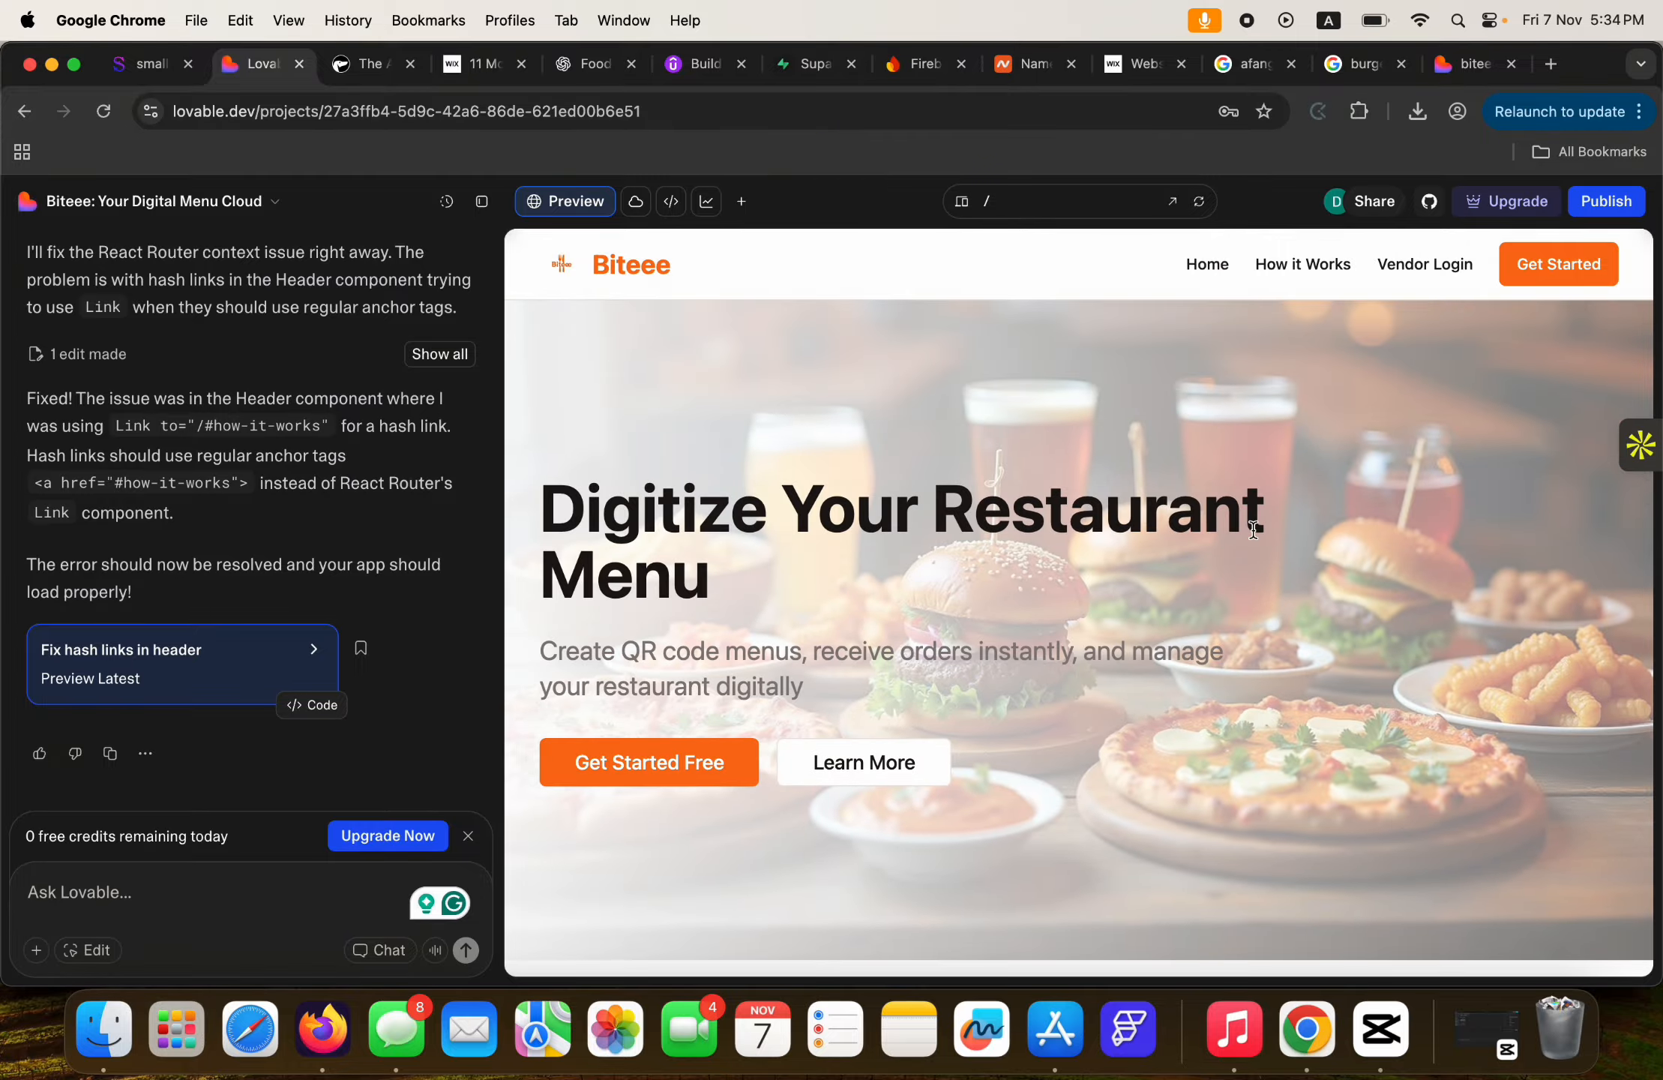
pyautogui.click(692, 66)
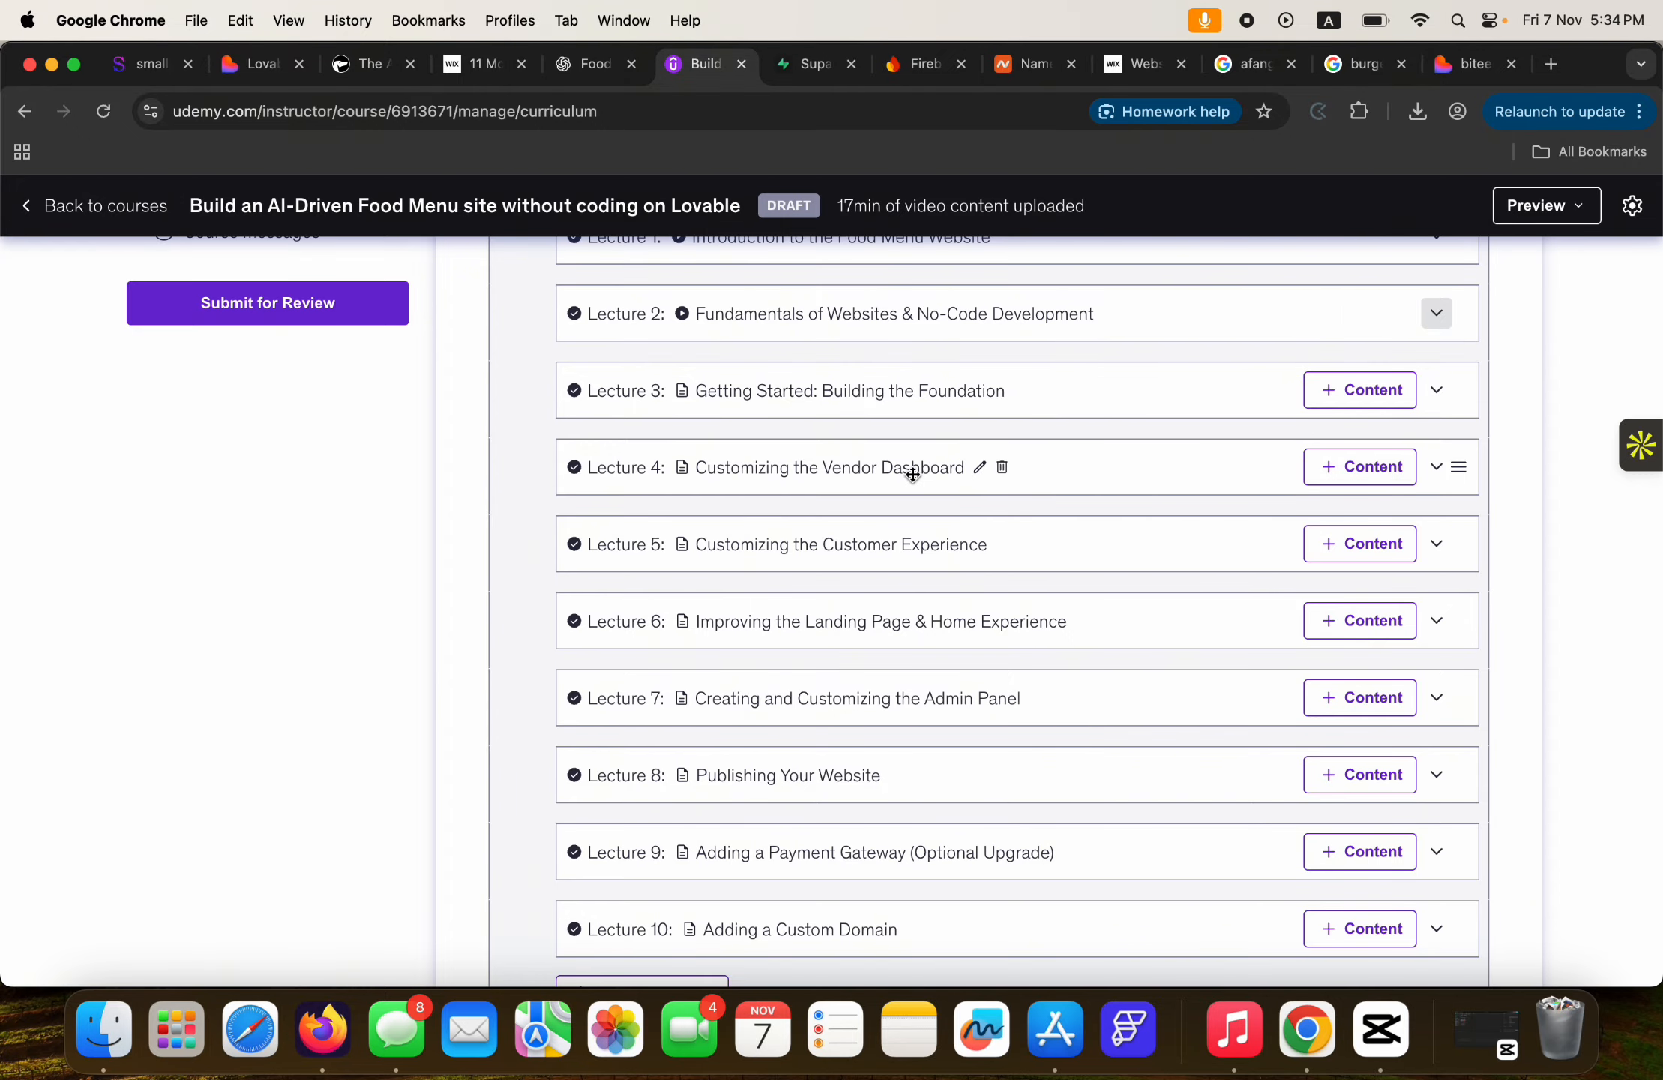
# Switch back to the Lovable tab showing the Biteee project editor.
pyautogui.click(256, 66)
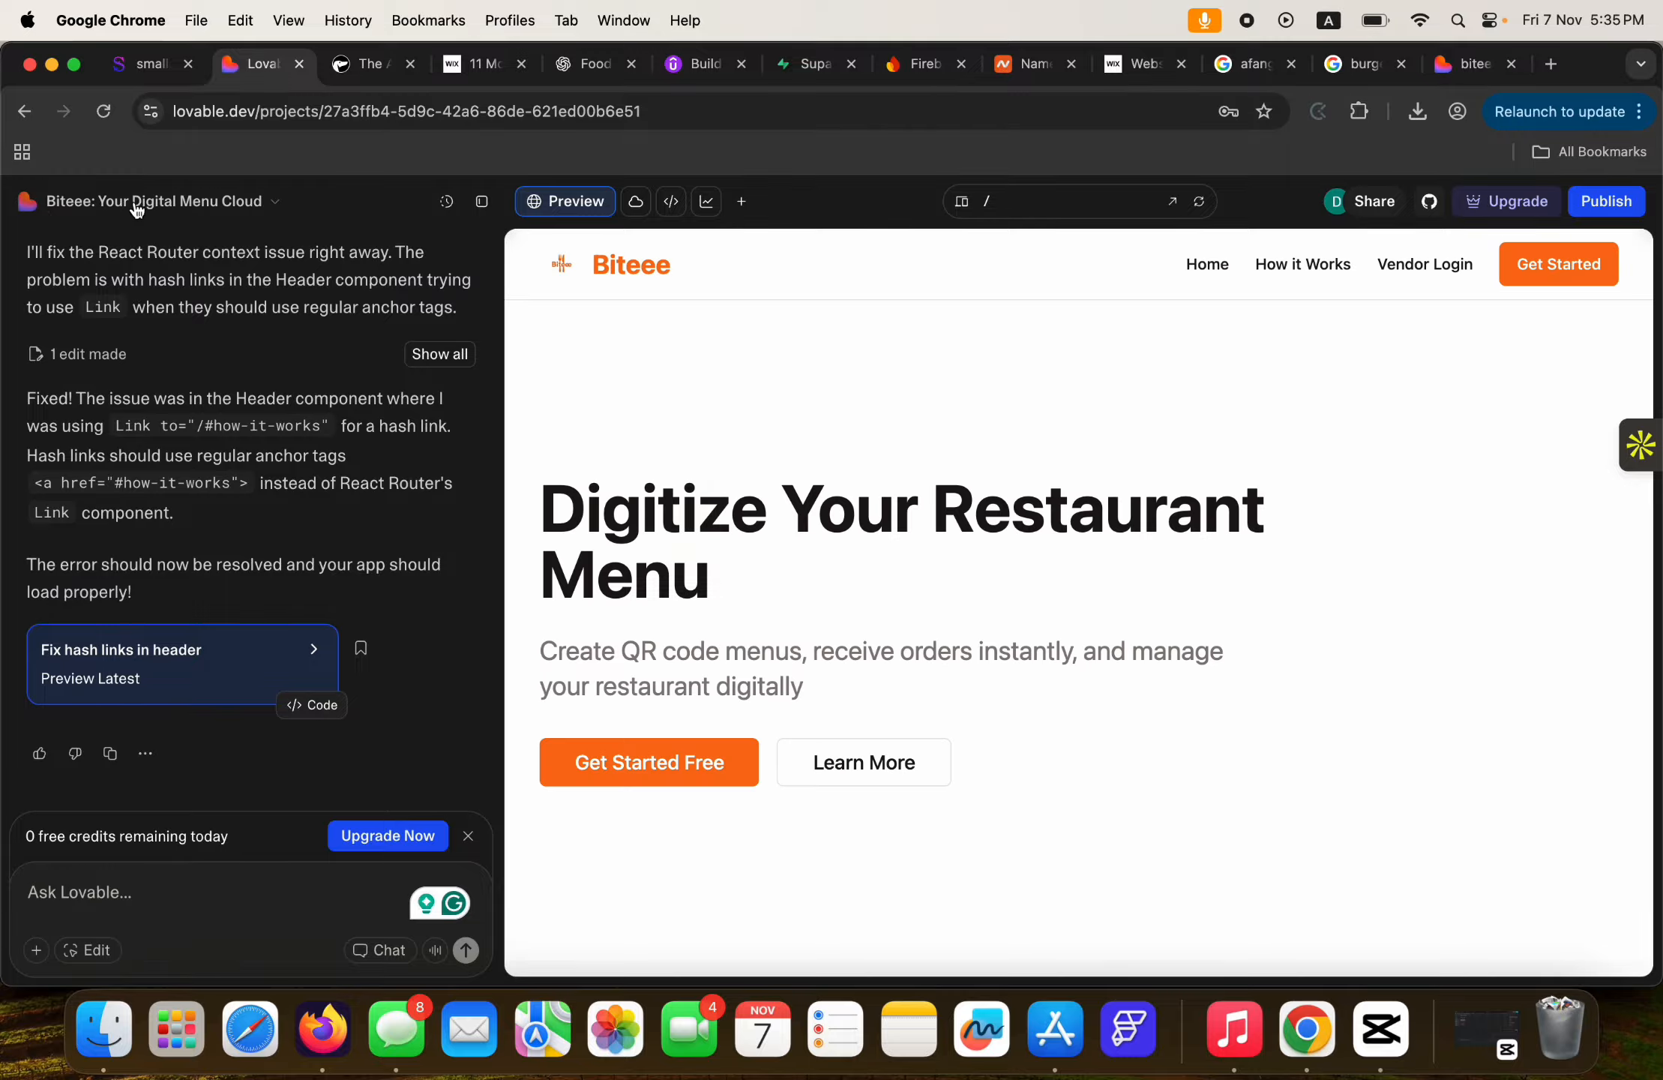
# Go from the Biteee project to the Lovable dashboard and open Settings from the account menu.
pyautogui.click(136, 202)
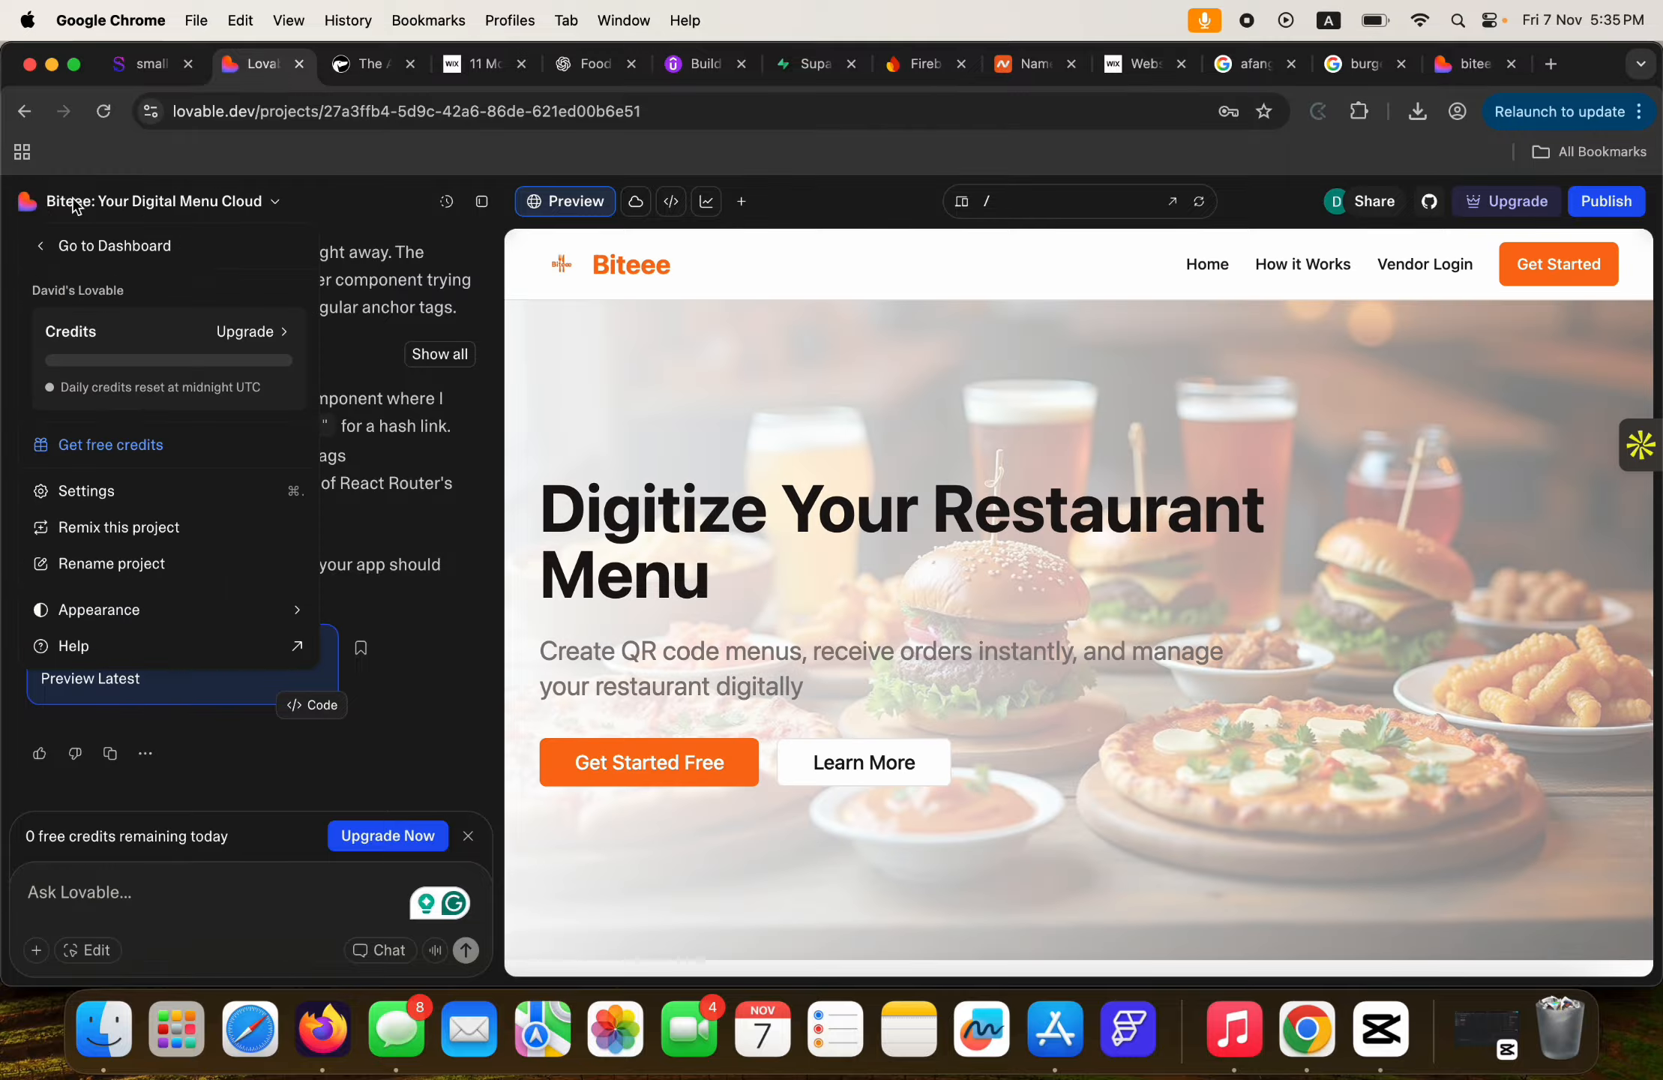
pyautogui.click(73, 247)
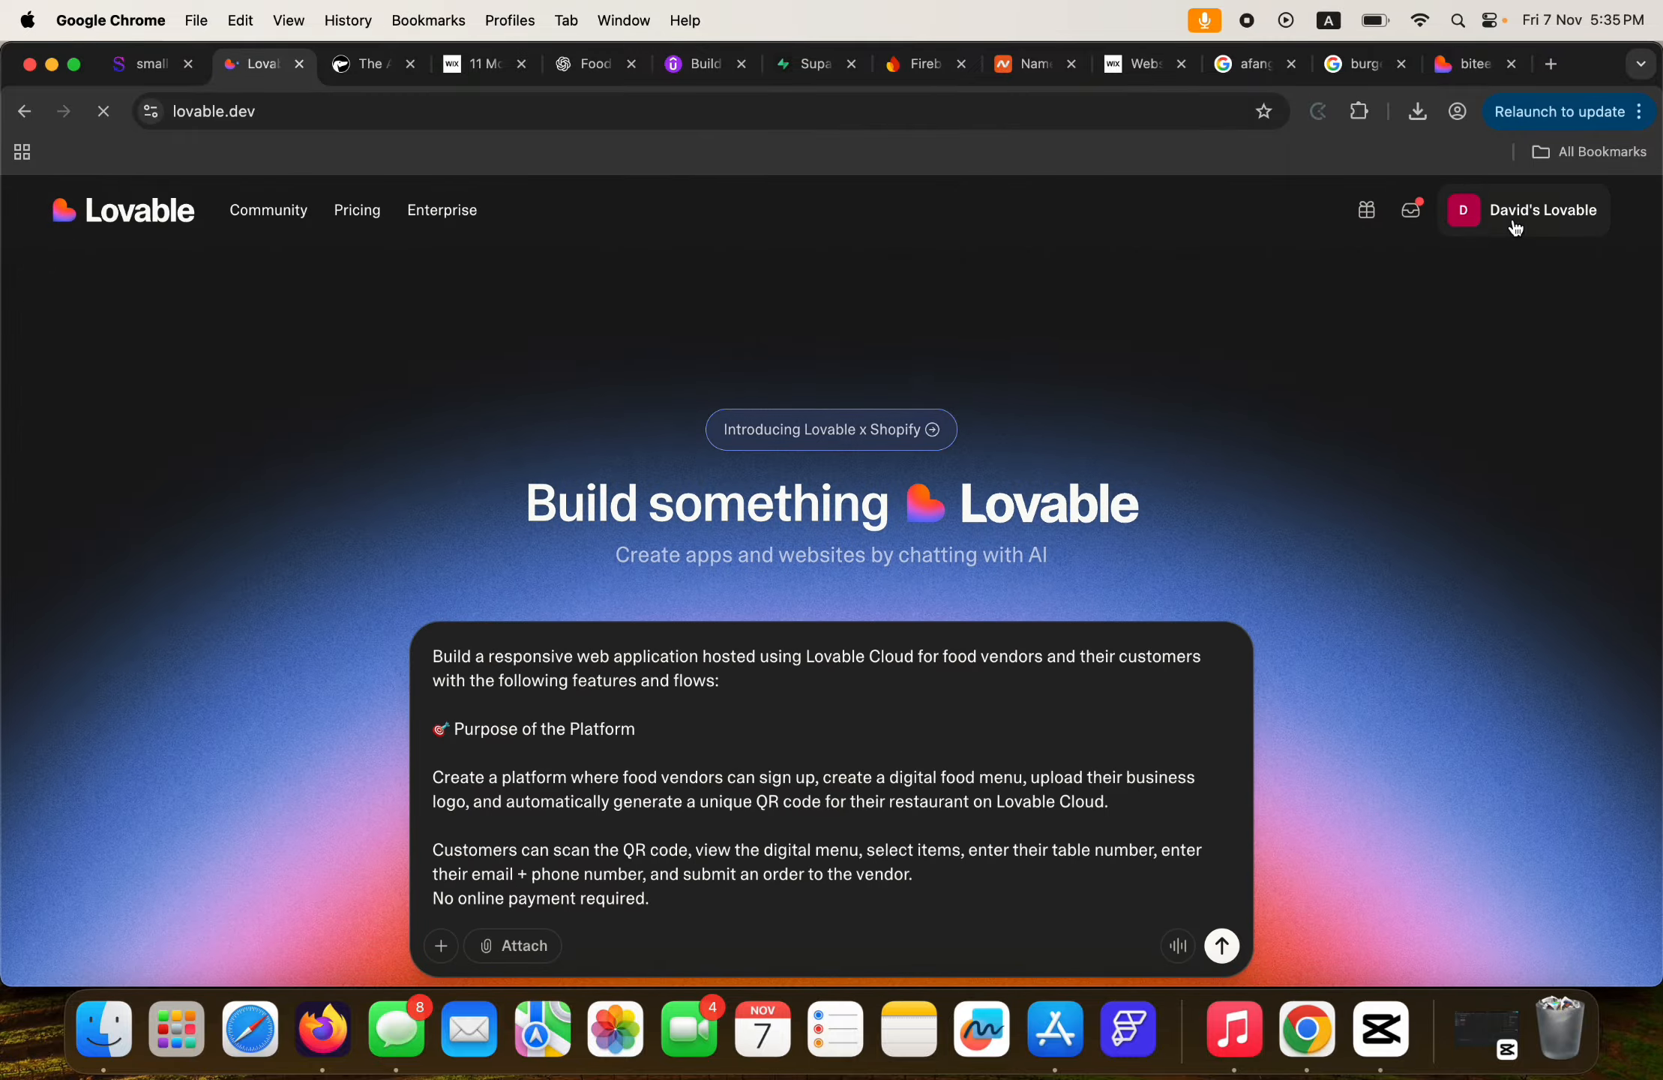
pyautogui.click(1509, 218)
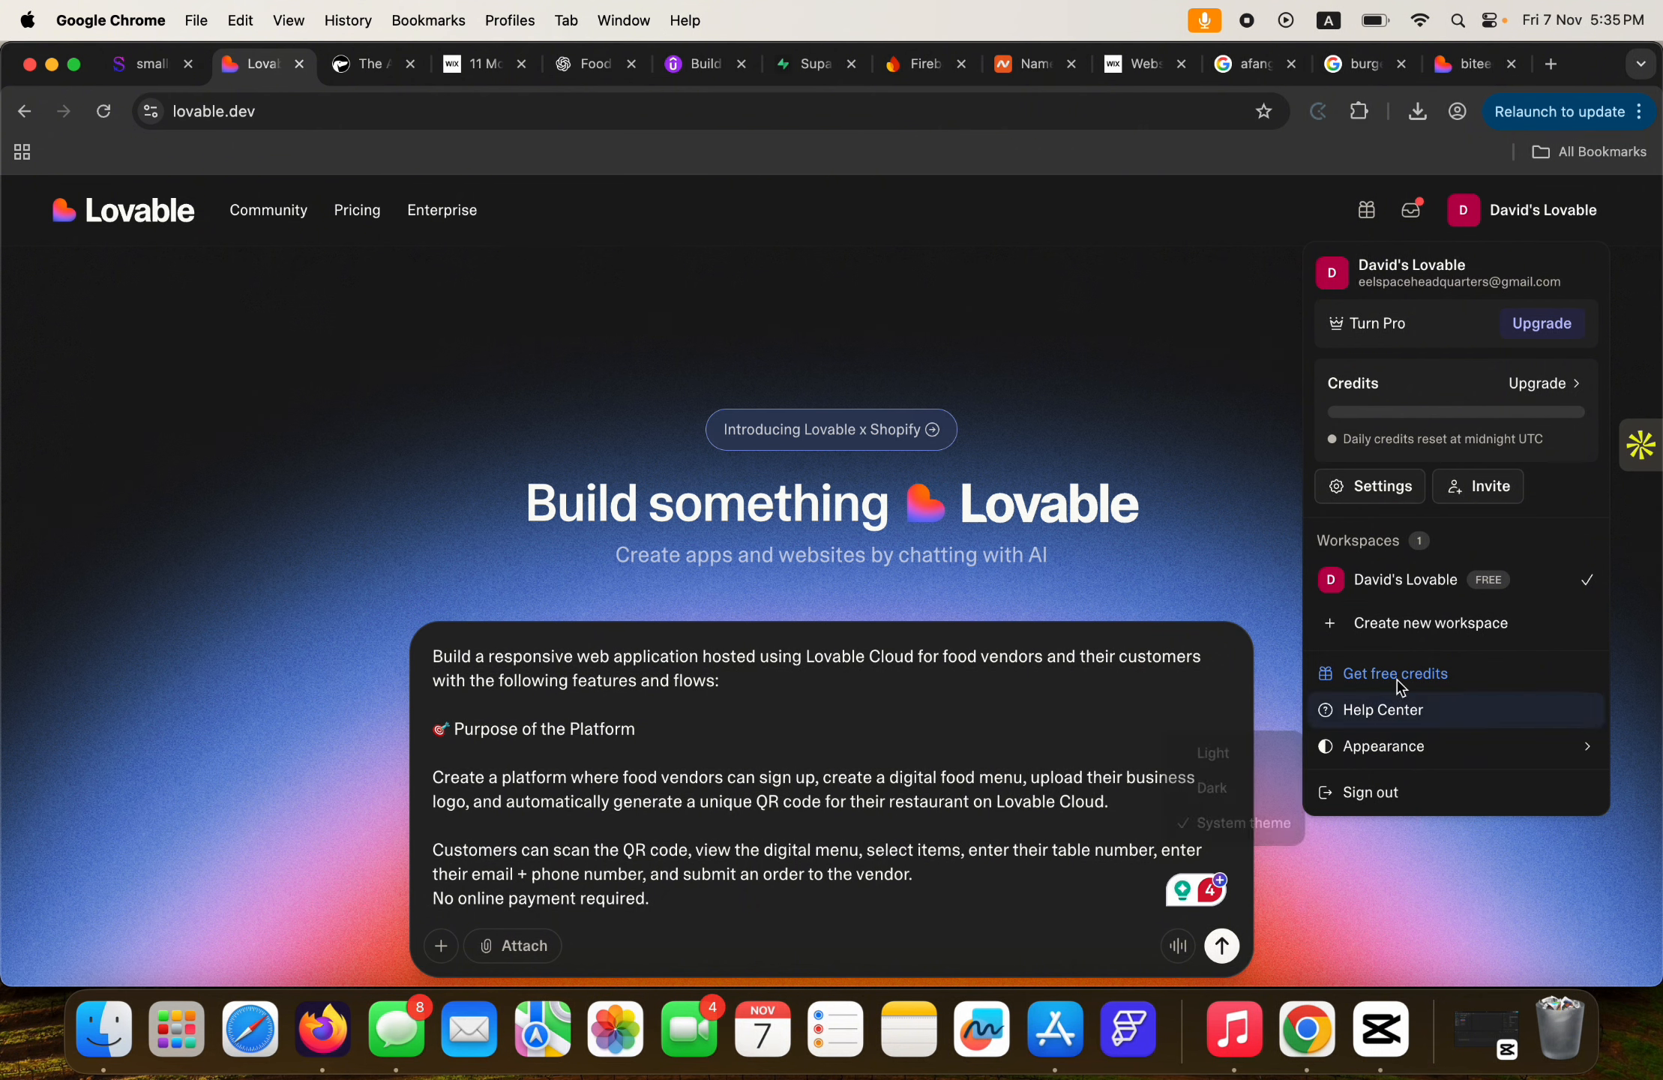
pyautogui.click(1384, 501)
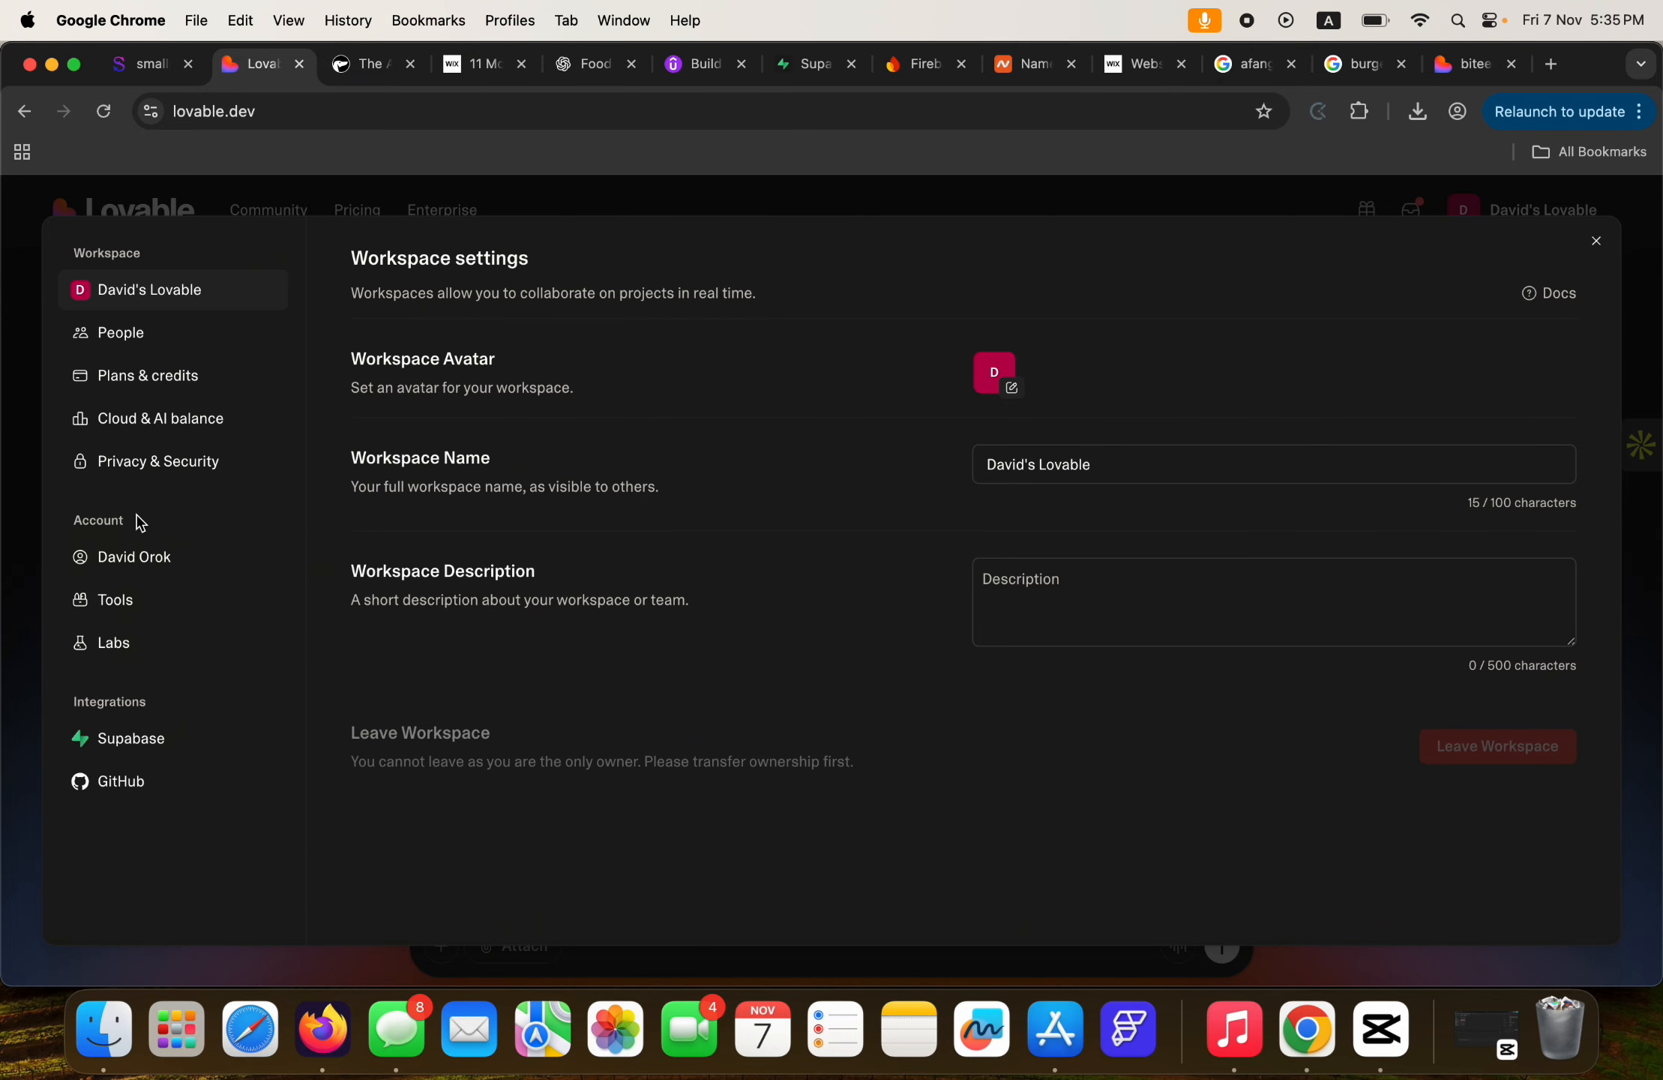
# Look over the workspace People list and the personal account settings, including the username.
pyautogui.click(132, 352)
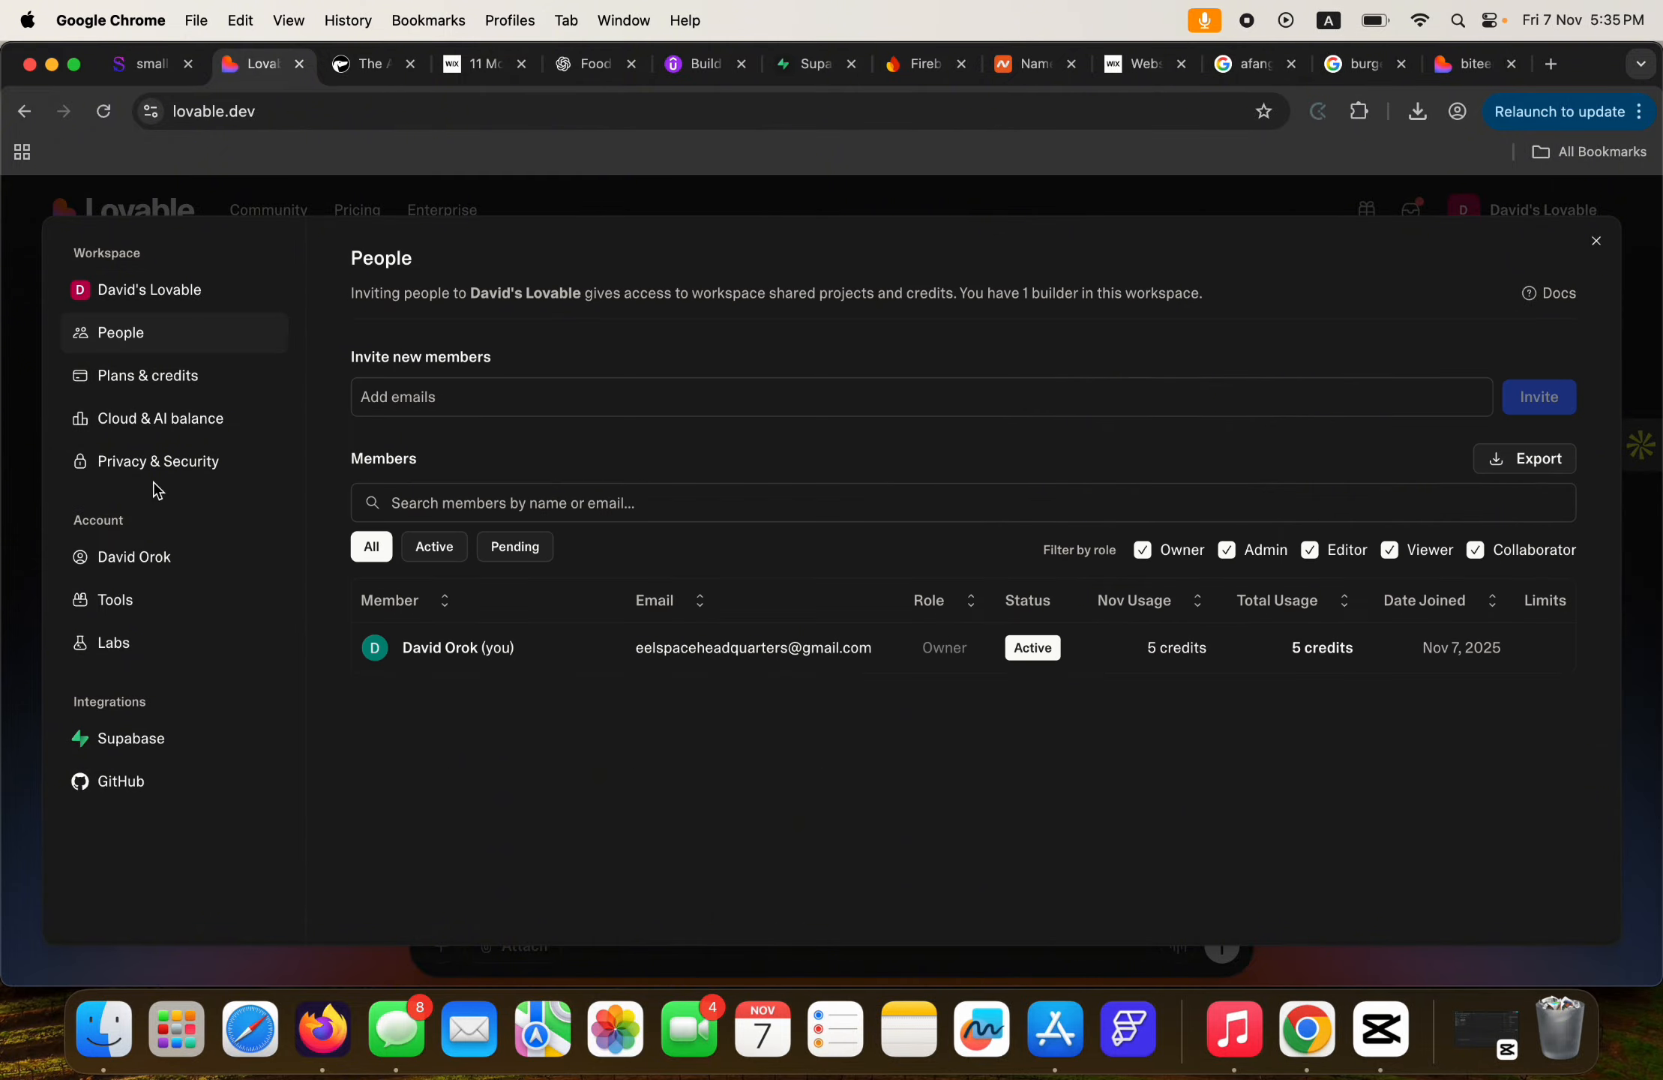
pyautogui.click(141, 564)
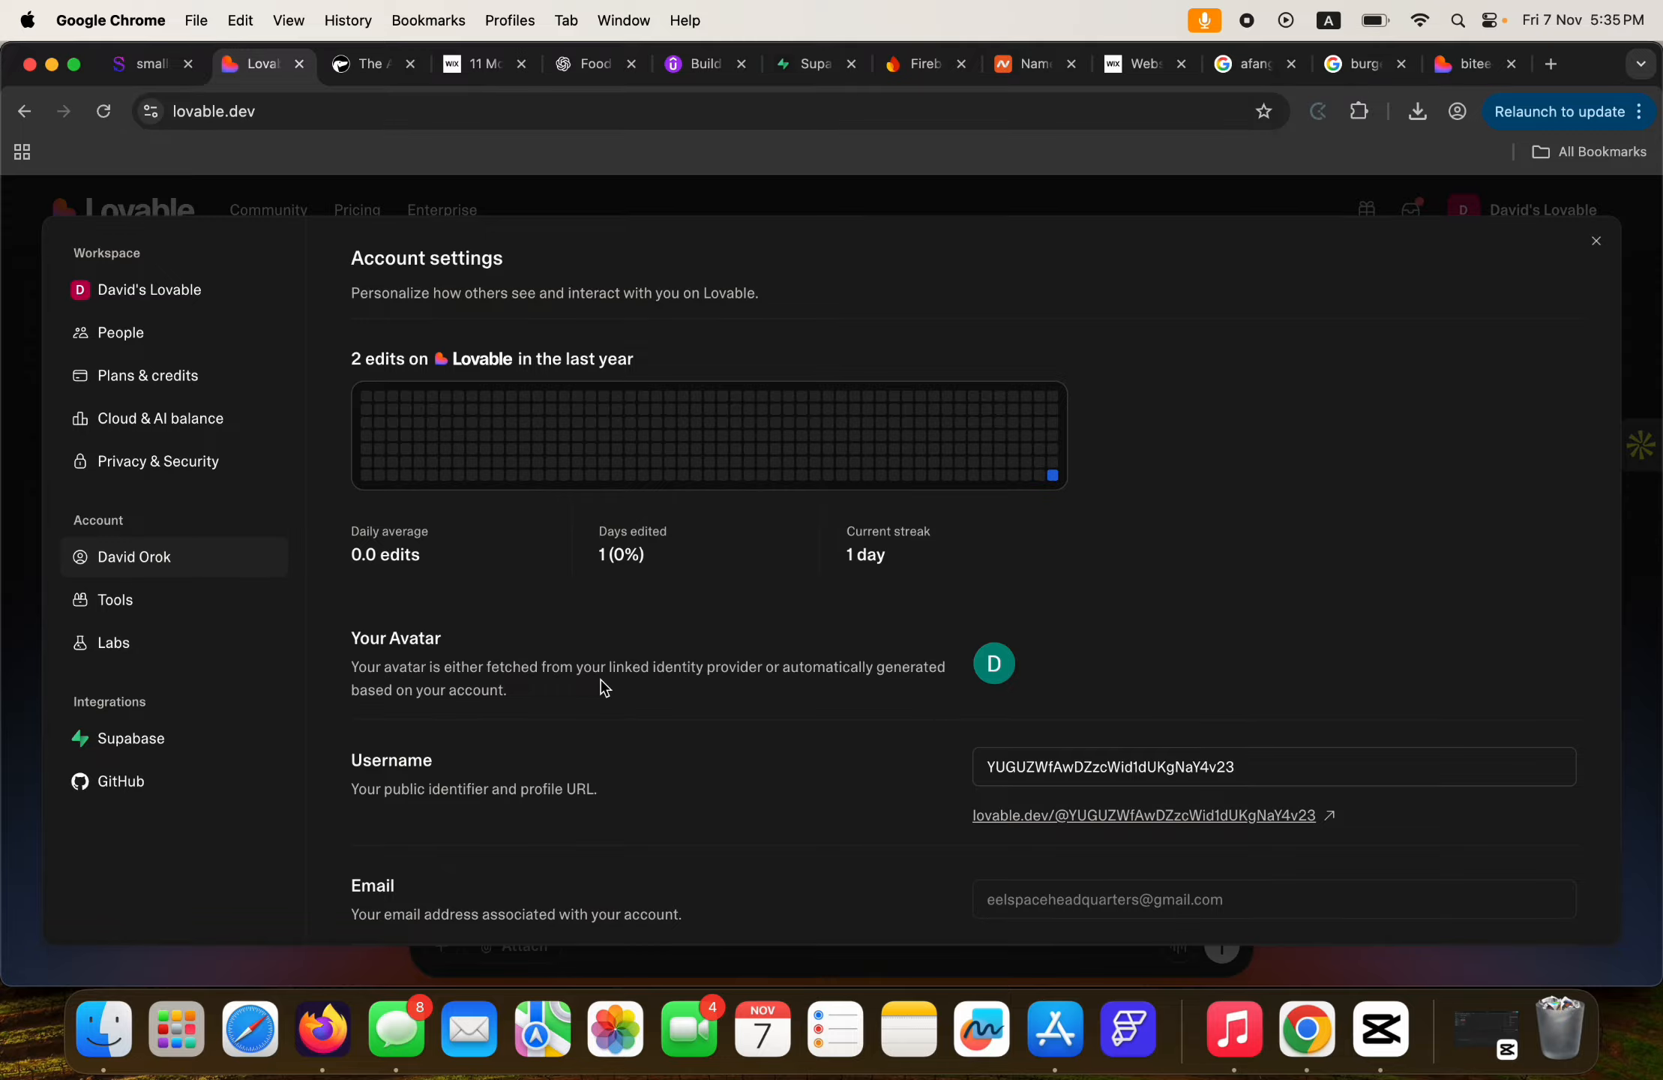
pyautogui.scroll(-4, 605, 688)
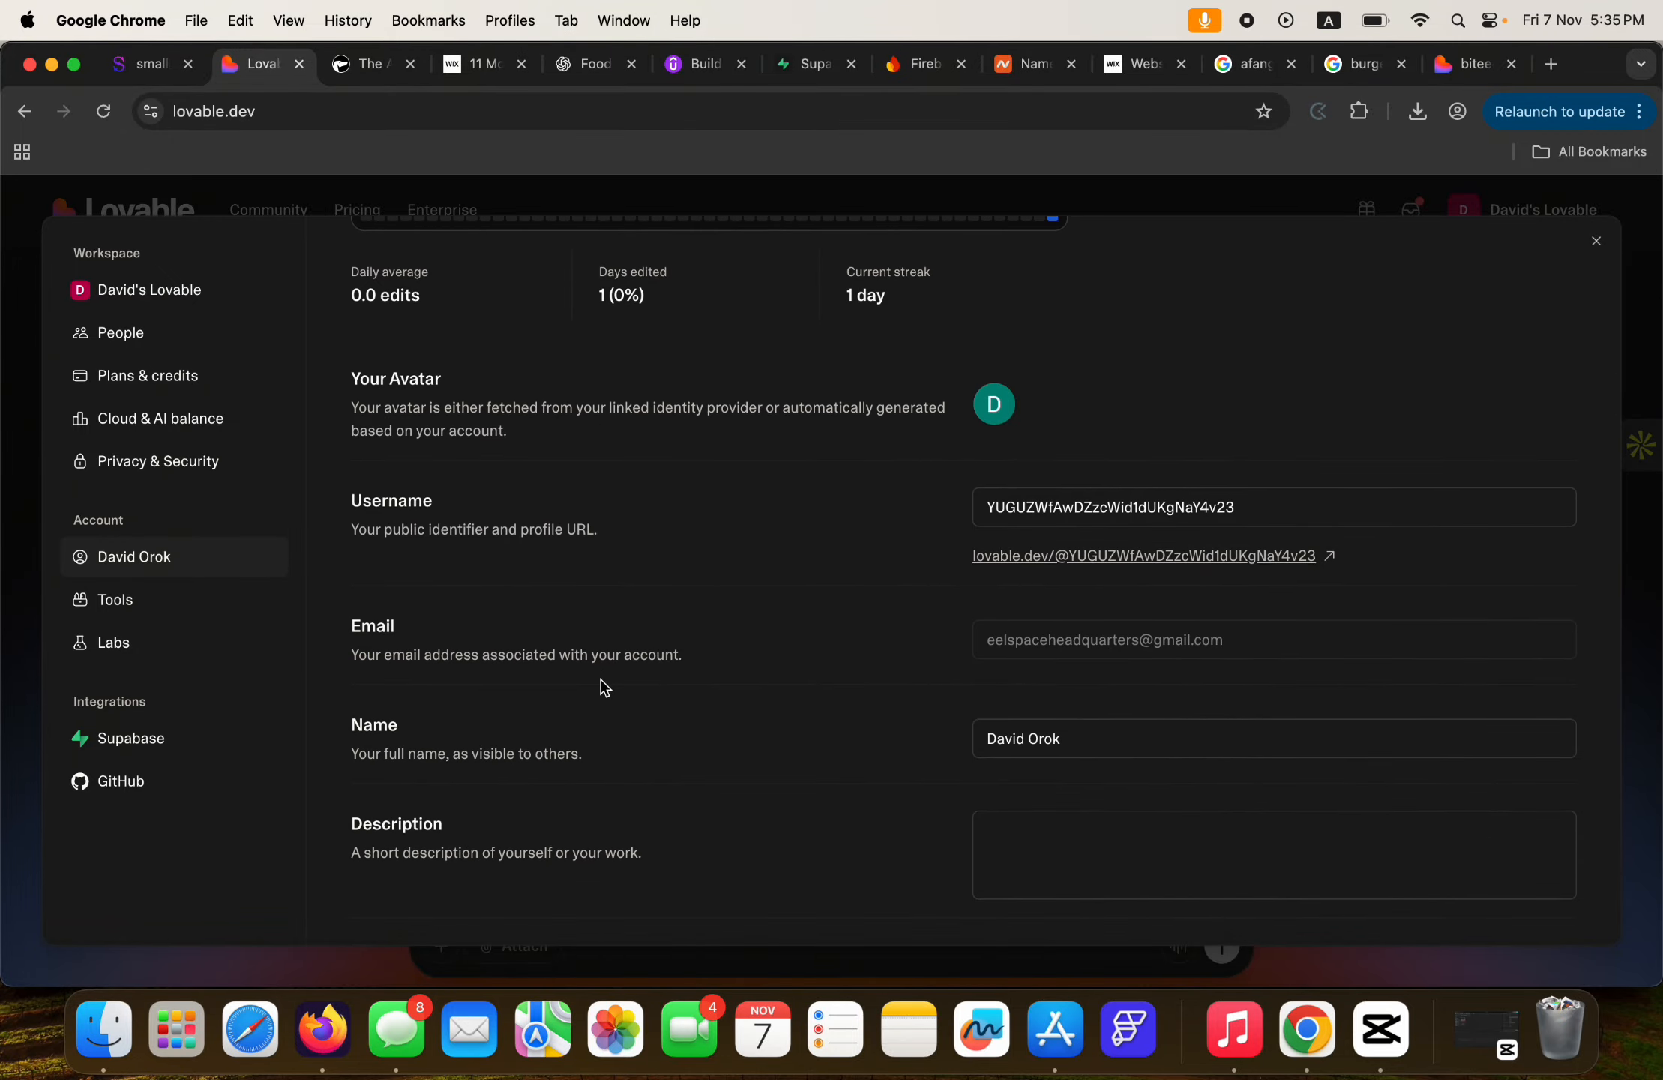
pyautogui.scroll(4, 605, 687)
pyautogui.moveTo(1266, 739); pyautogui.dragTo(947, 750)
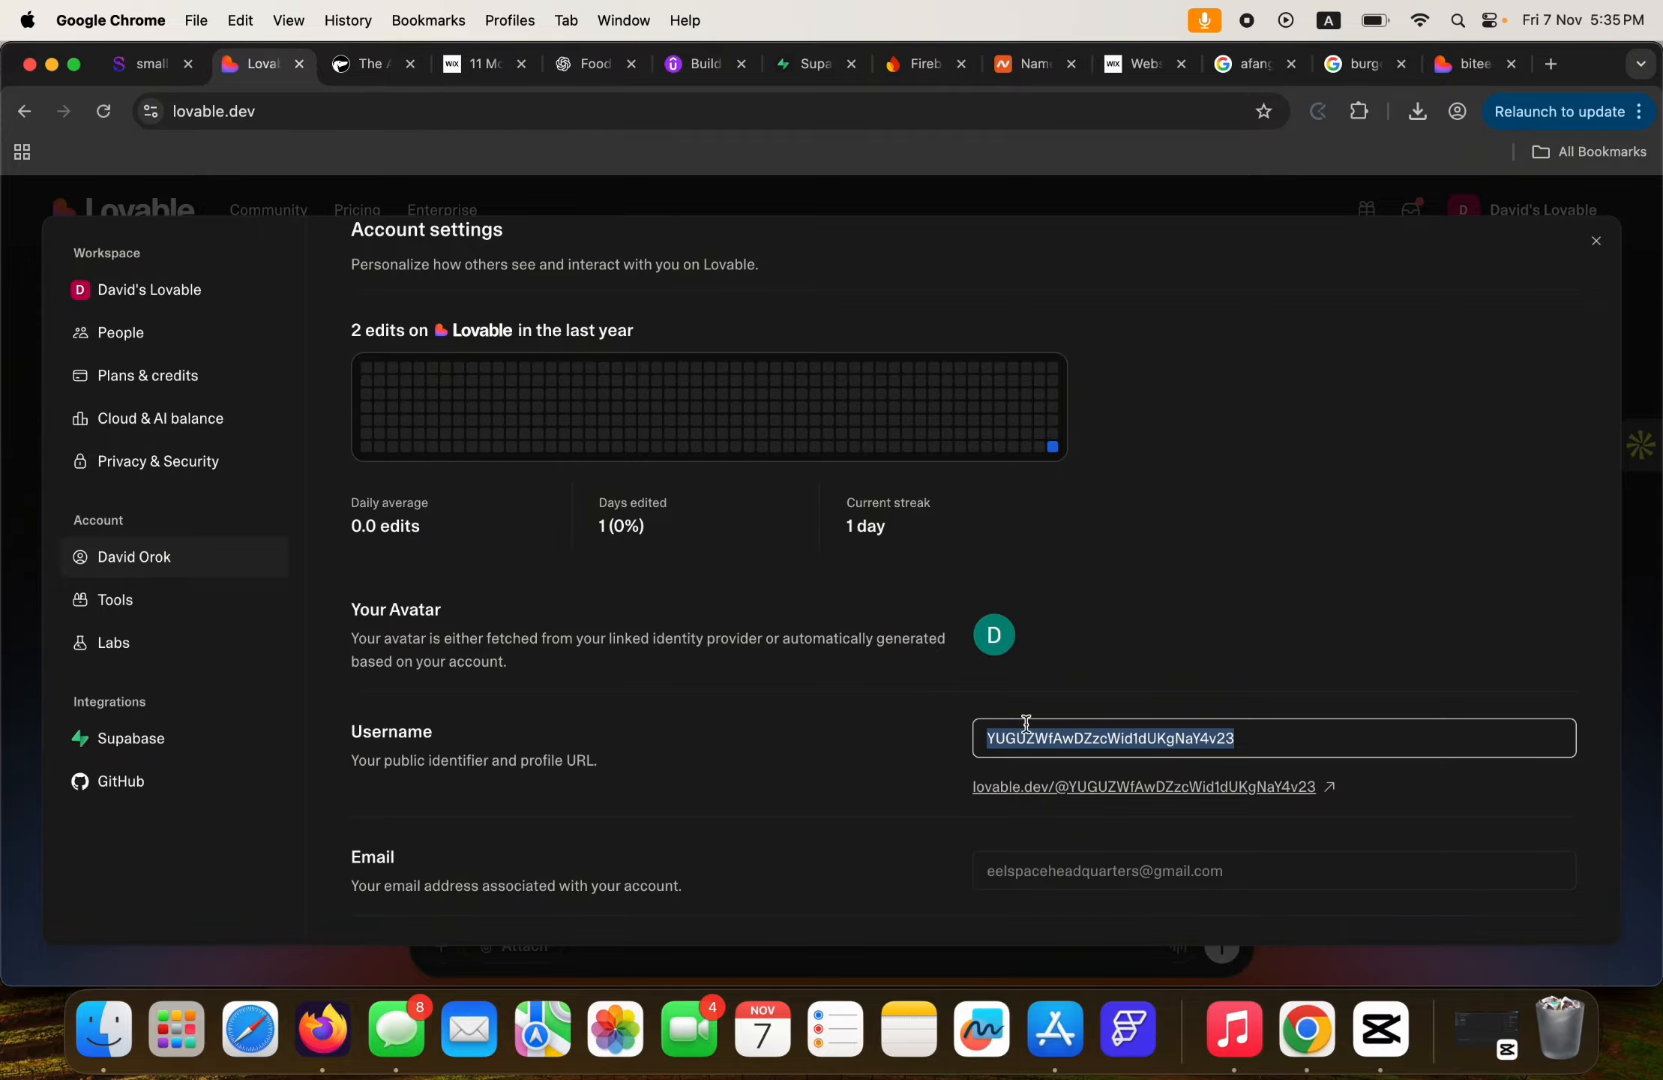
pyautogui.click(883, 711)
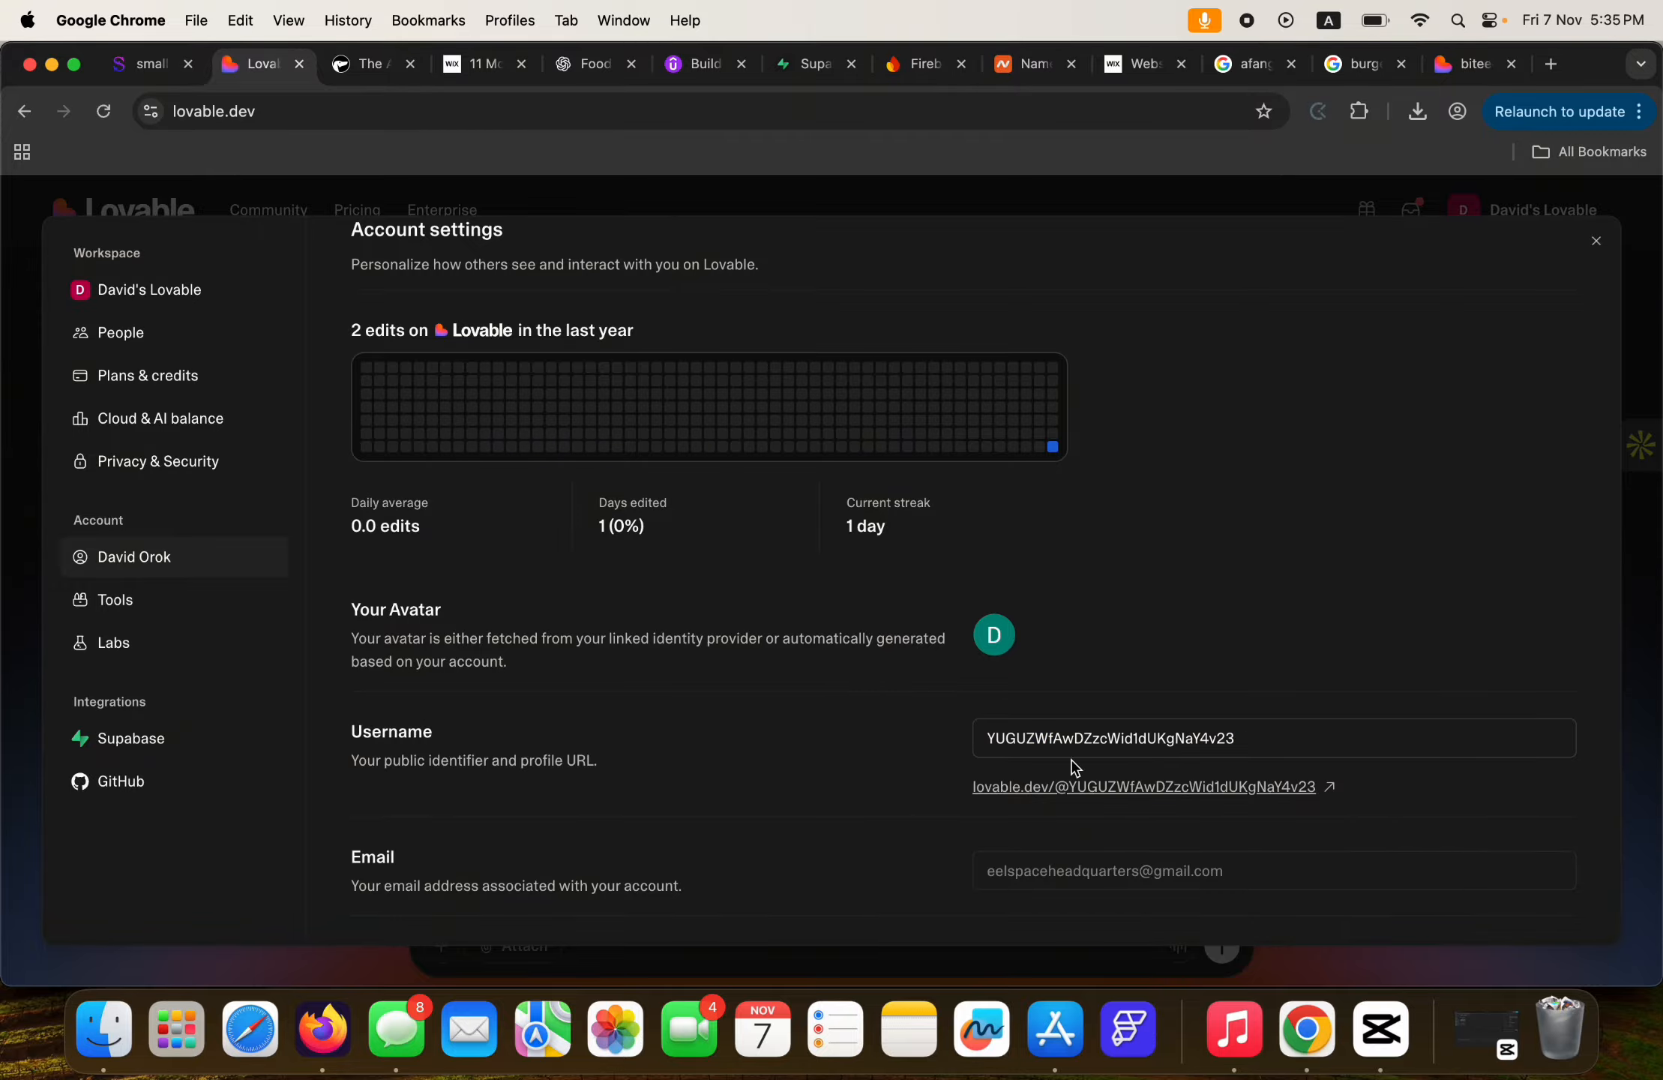
pyautogui.scroll(-3, 798, 694)
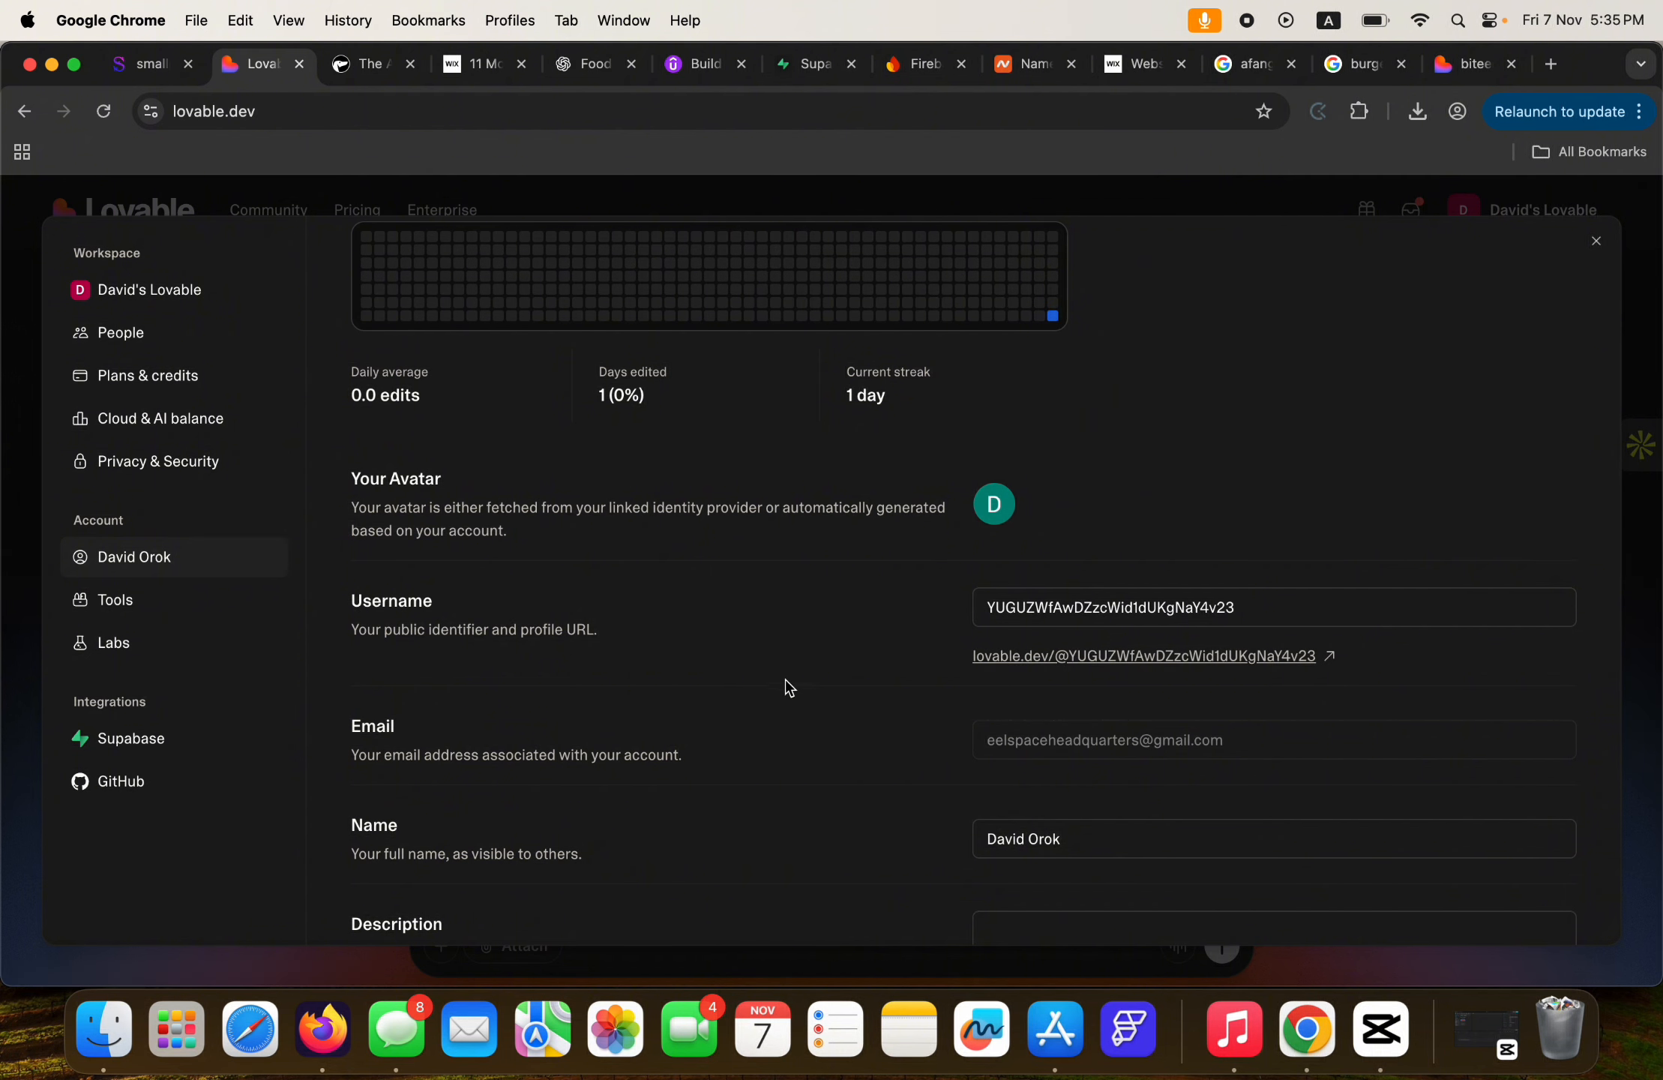
pyautogui.scroll(-6, 776, 691)
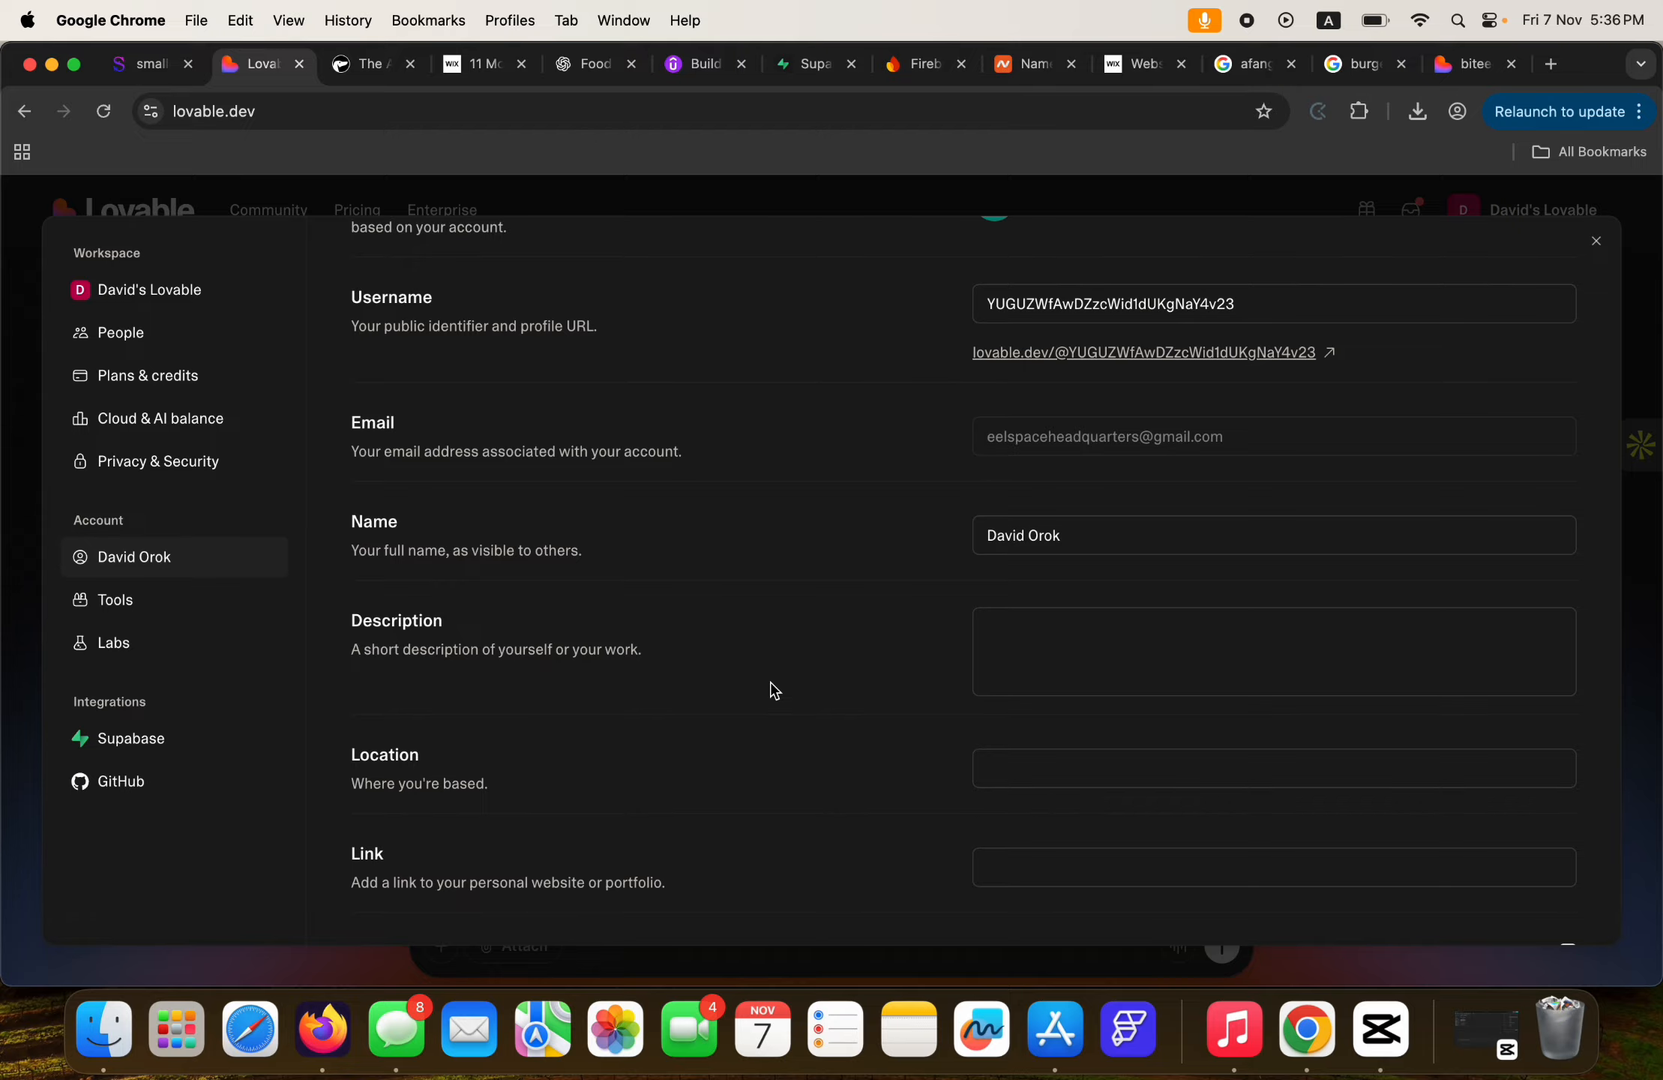
pyautogui.scroll(-12, 776, 691)
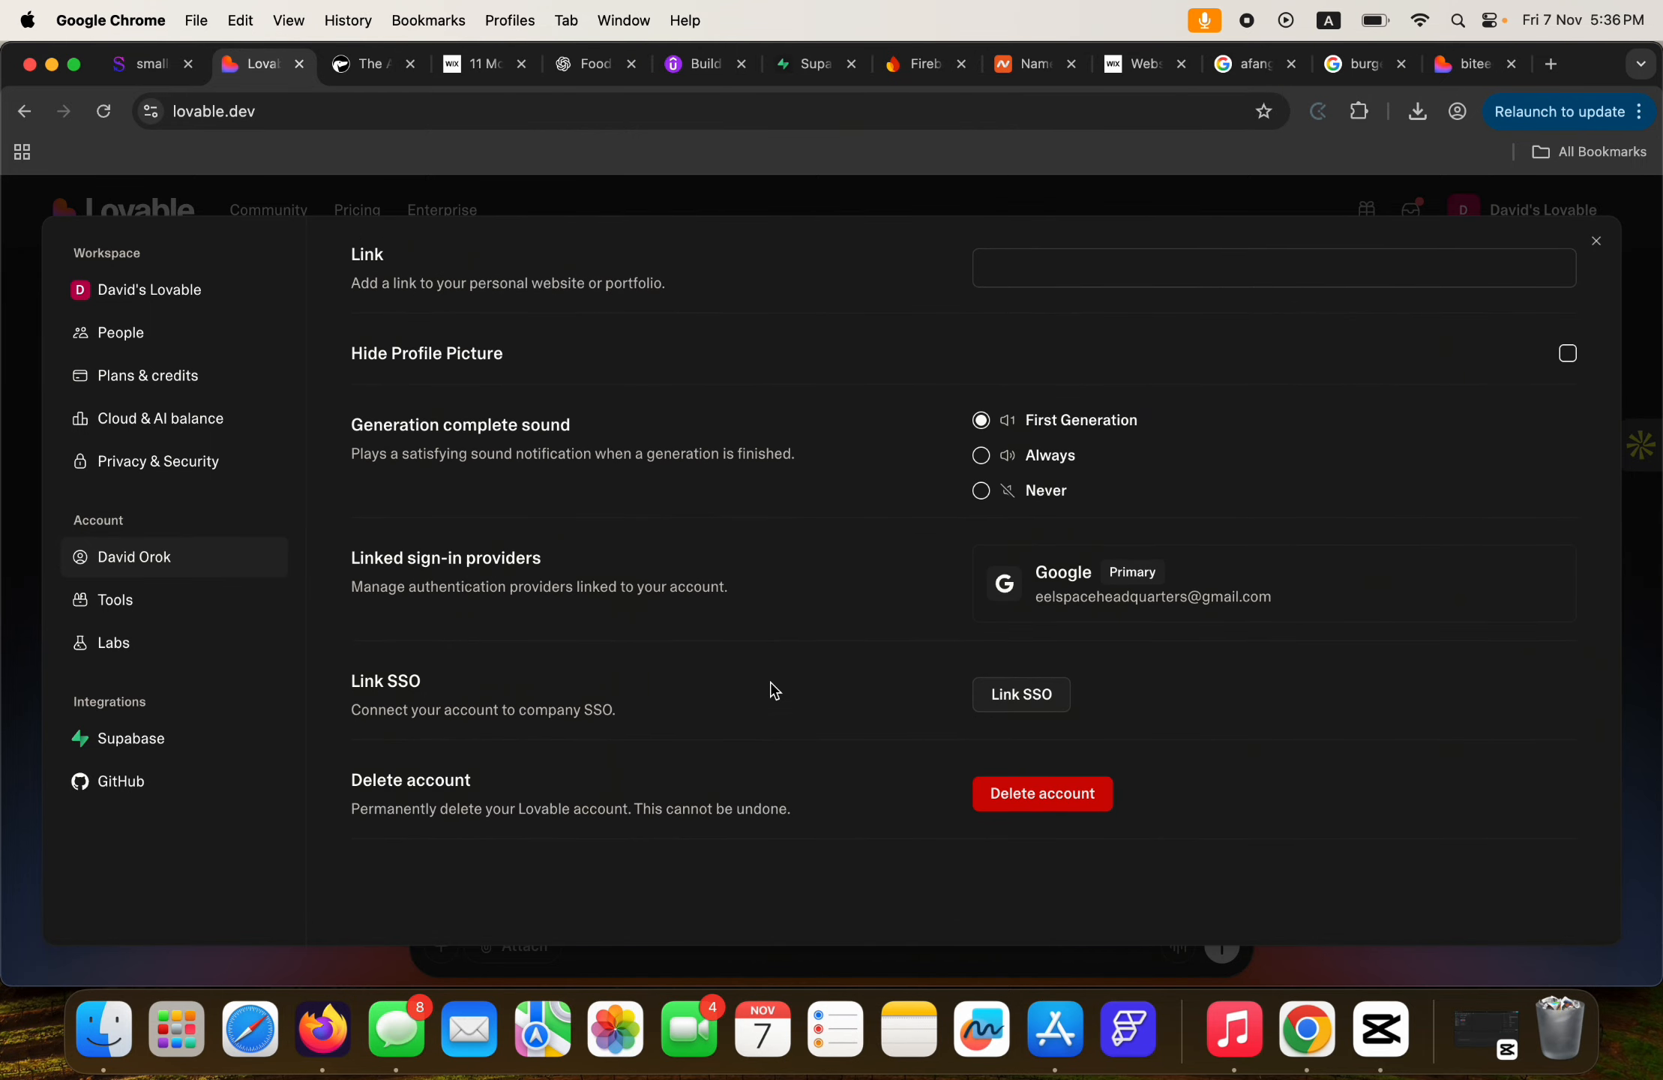
# Check the Tools settings, then close Settings and view the Biteee project in the list.
pyautogui.click(142, 607)
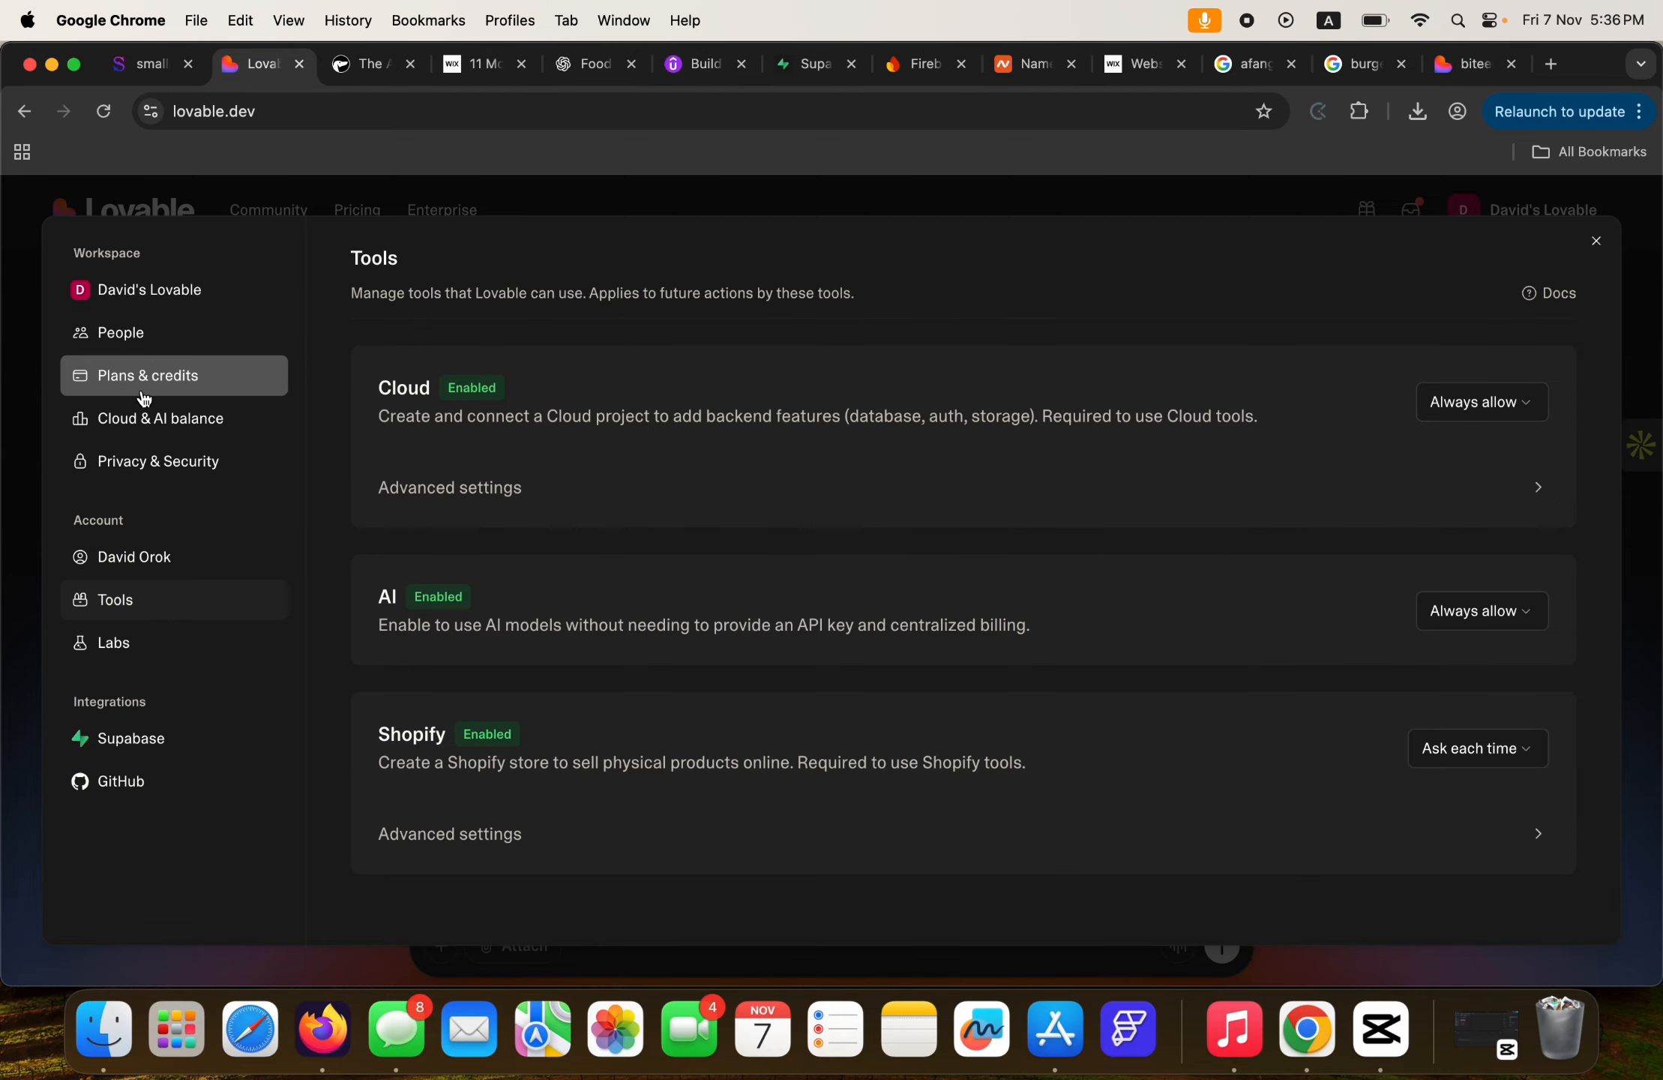
pyautogui.click(660, 191)
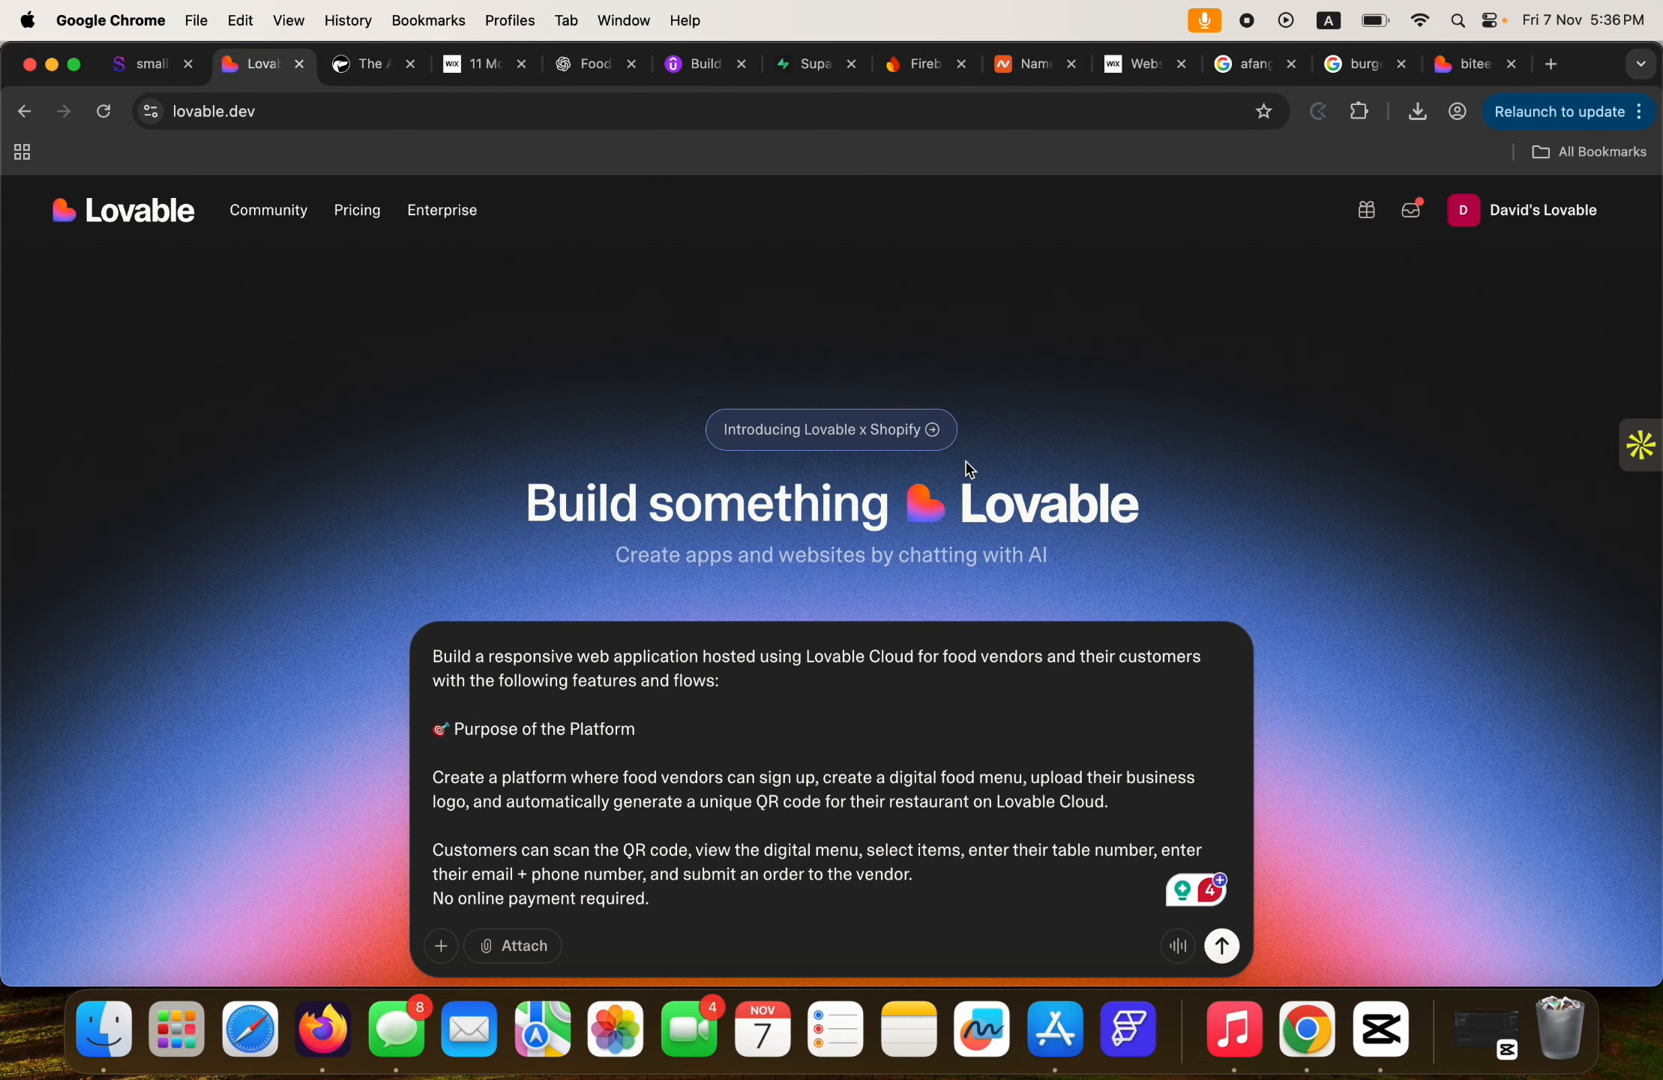
pyautogui.scroll(-10, 1140, 486)
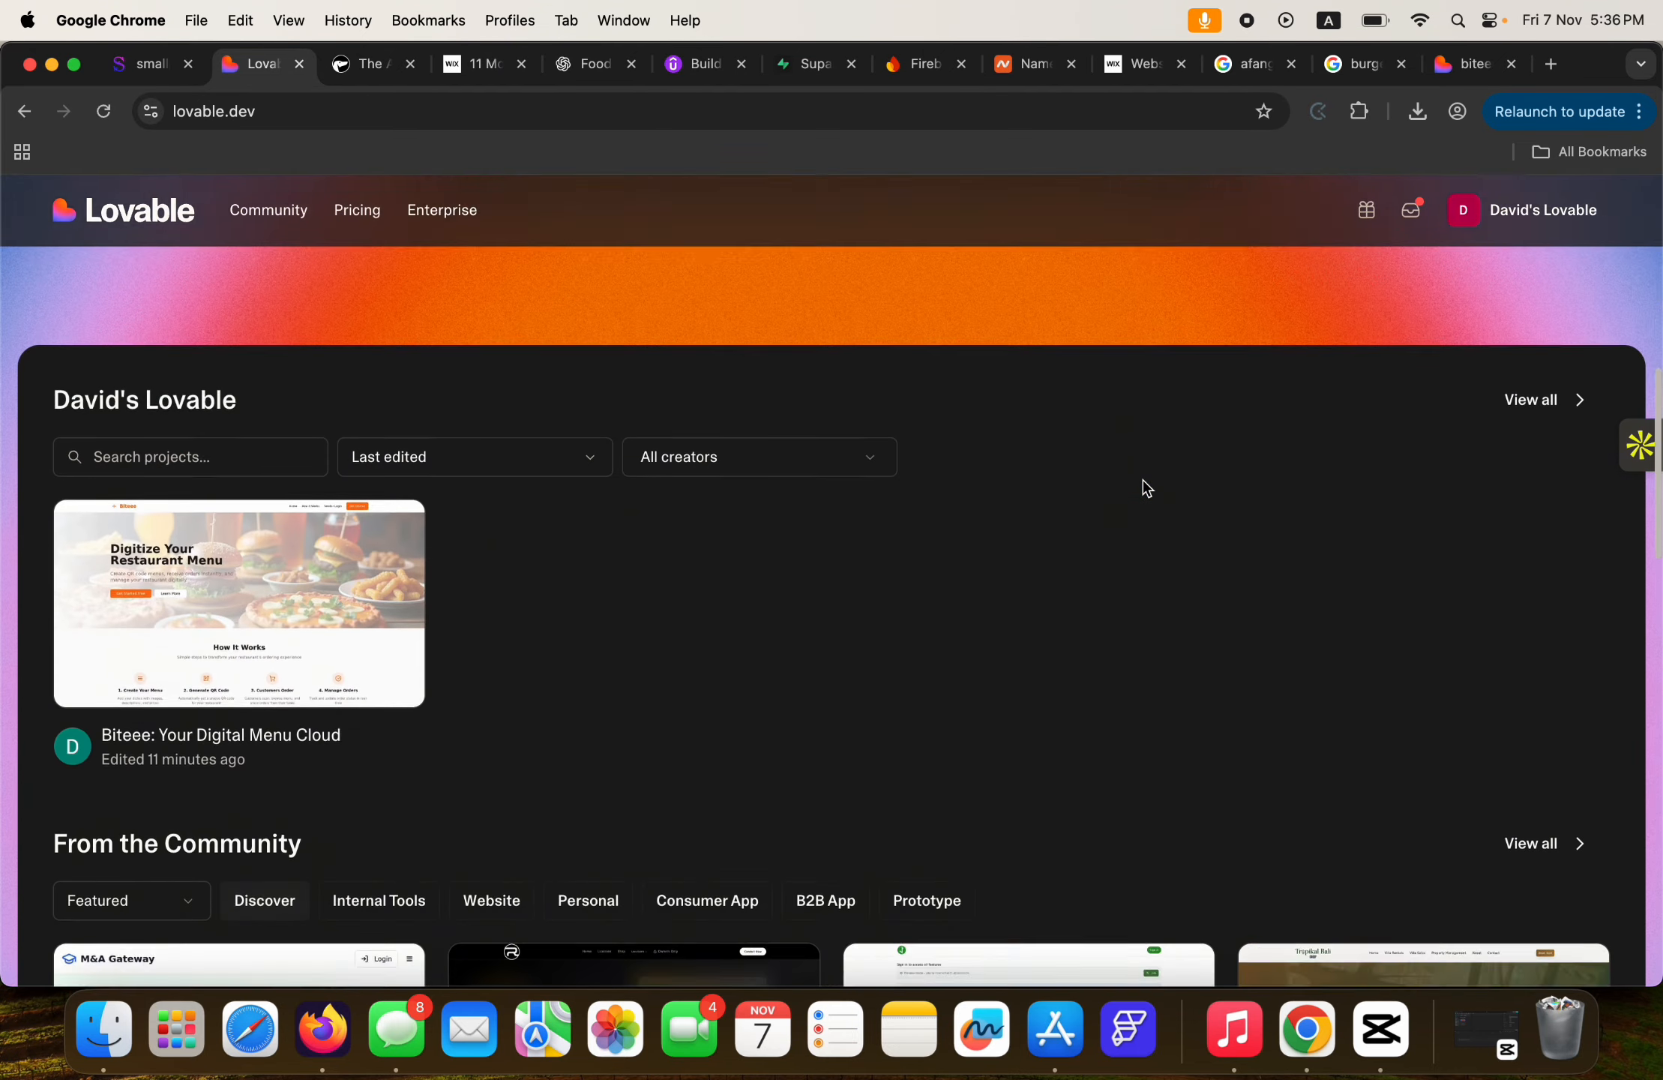
pyautogui.scroll(2, 825, 502)
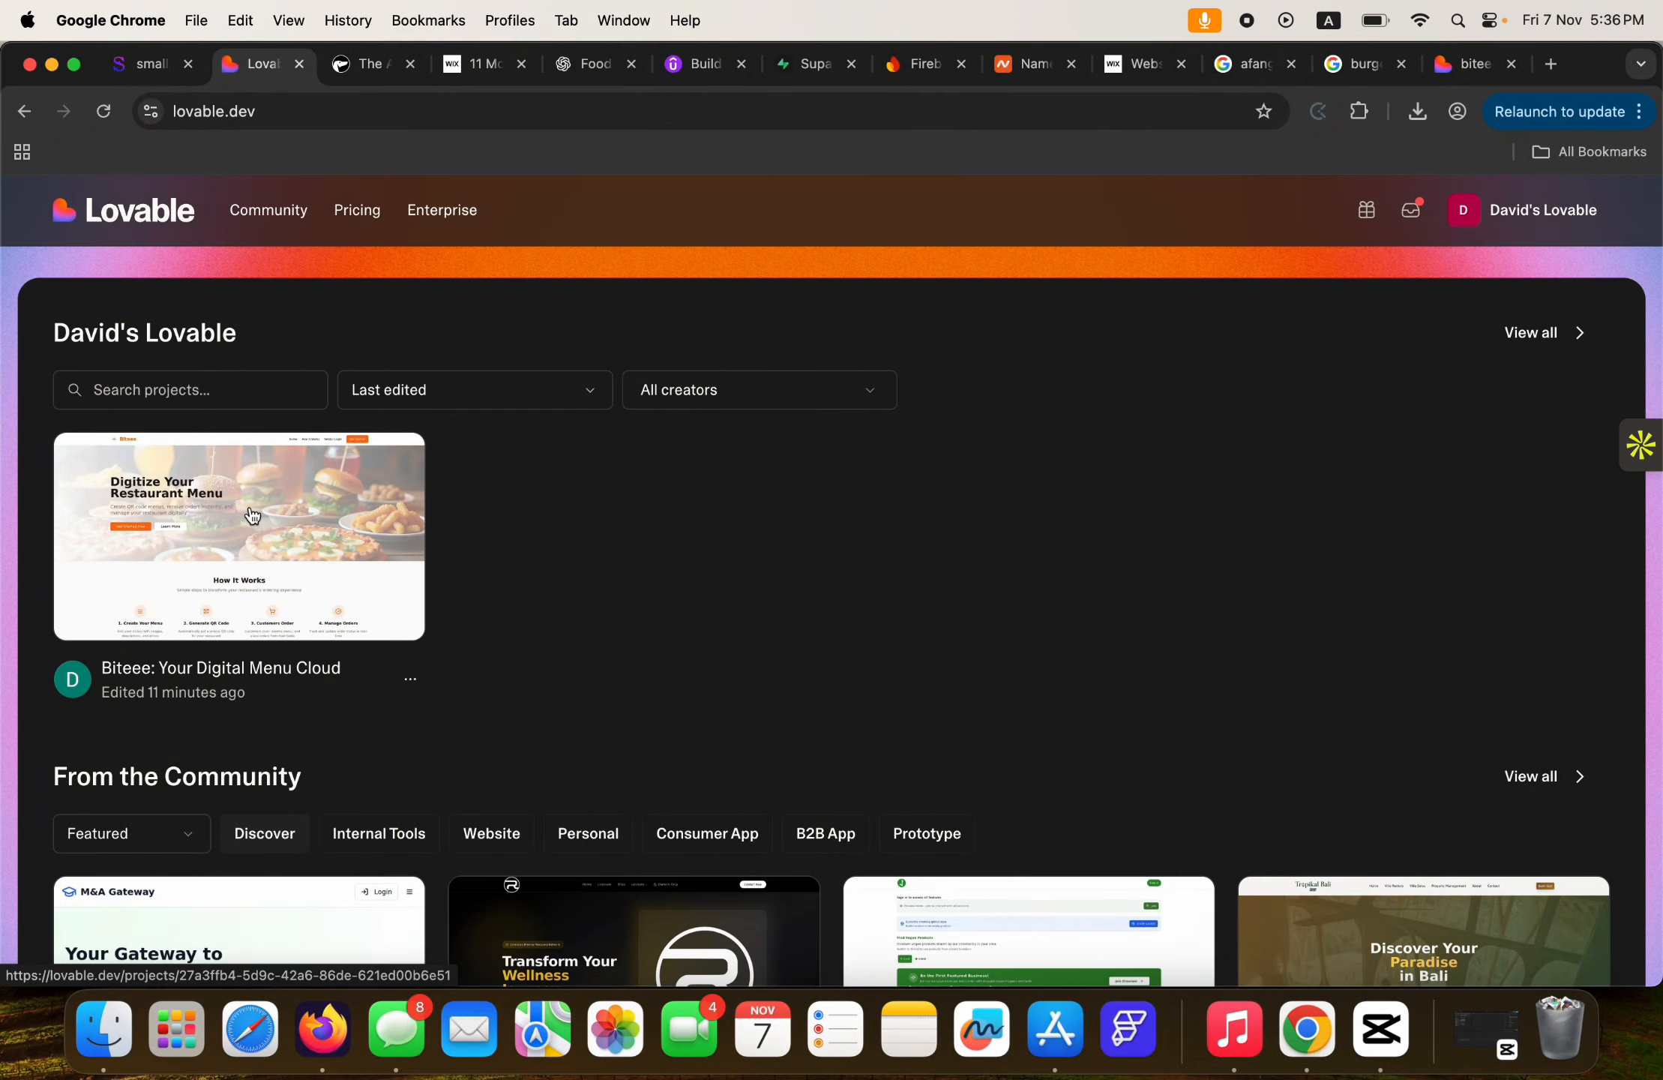